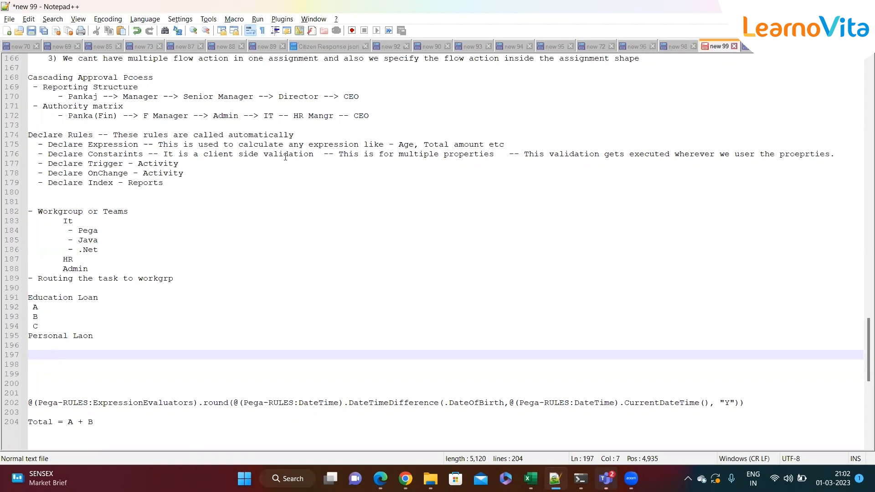
# Step: Review the Declare Constraints entry in the Declare Rules notes, focusing on its client-side validation description
pyautogui.doubleClick(129, 153)
pyautogui.click(201, 163)
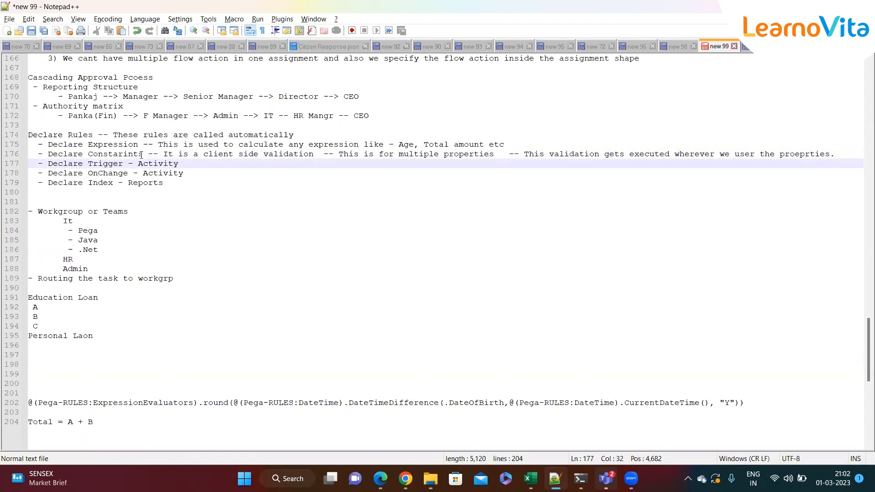
pyautogui.doubleClick(285, 154)
pyautogui.click(324, 155)
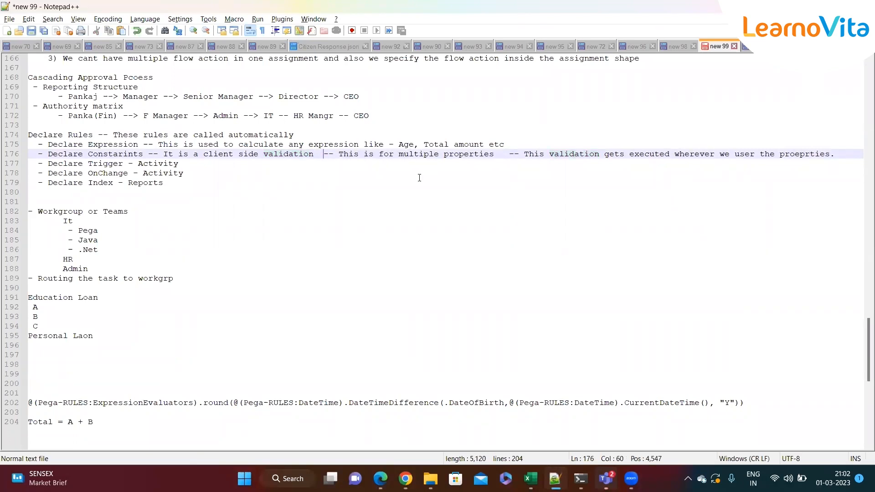
# Step: Switch to Pega Dev Studio, open the ValidateDetails constraints rule of the LoanProcess class, and review its gender and age conditions
pyautogui.hotkey('alt', 'Tab')
pyautogui.click(53, 180)
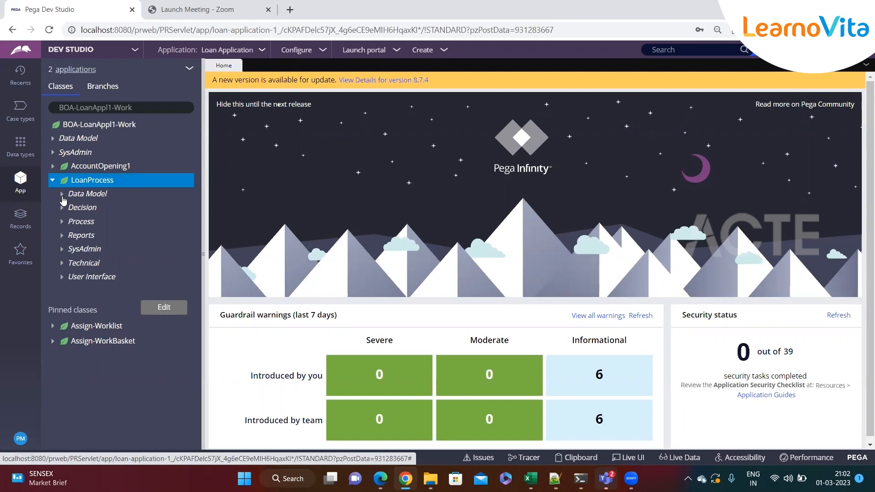
pyautogui.click(62, 208)
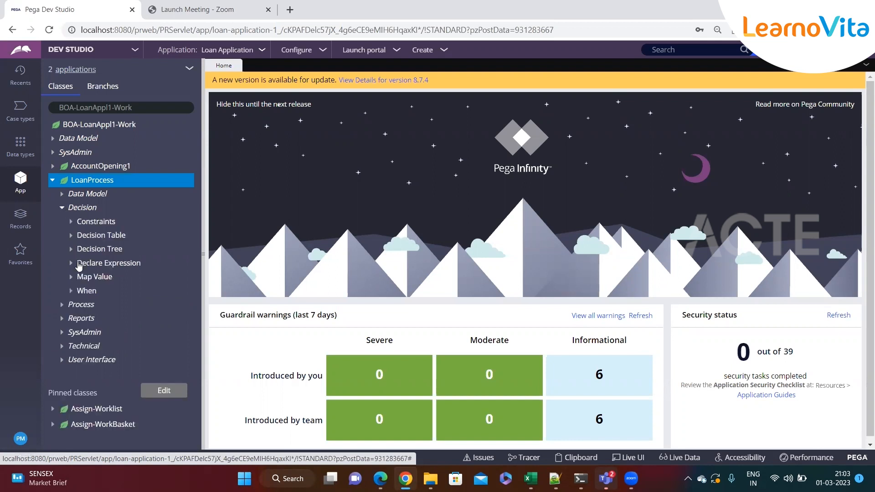
pyautogui.click(72, 222)
pyautogui.click(120, 235)
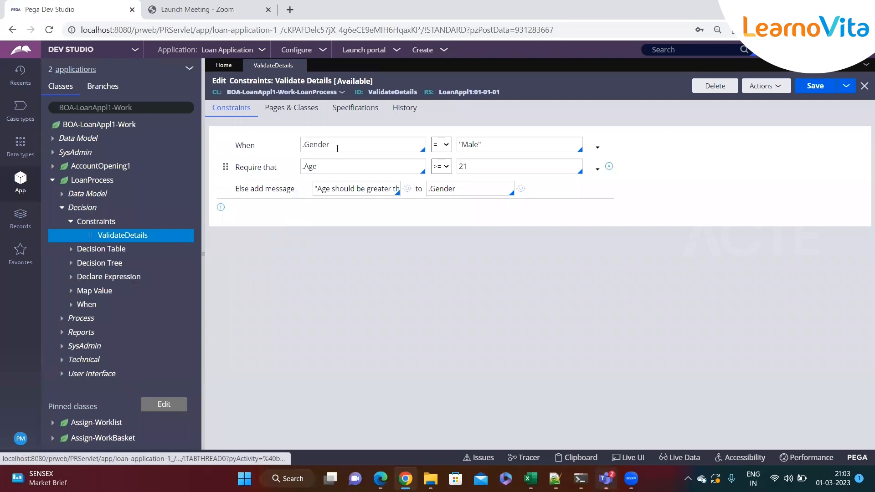
pyautogui.click(335, 147)
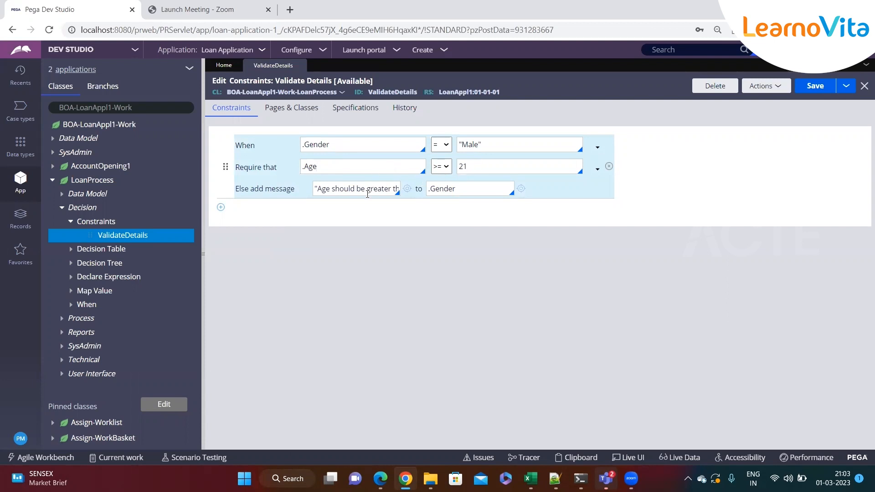
pyautogui.tripleClick(368, 194)
pyautogui.hotkey('alt', 'Tab')
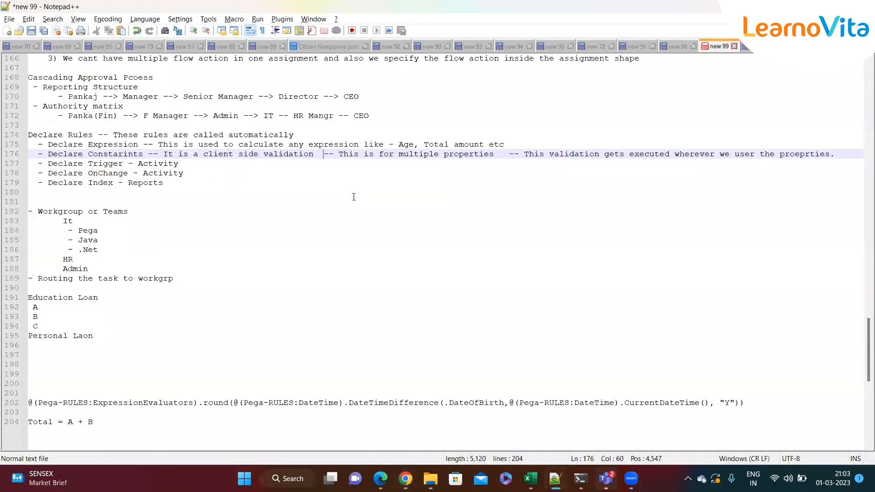
pyautogui.click(265, 200)
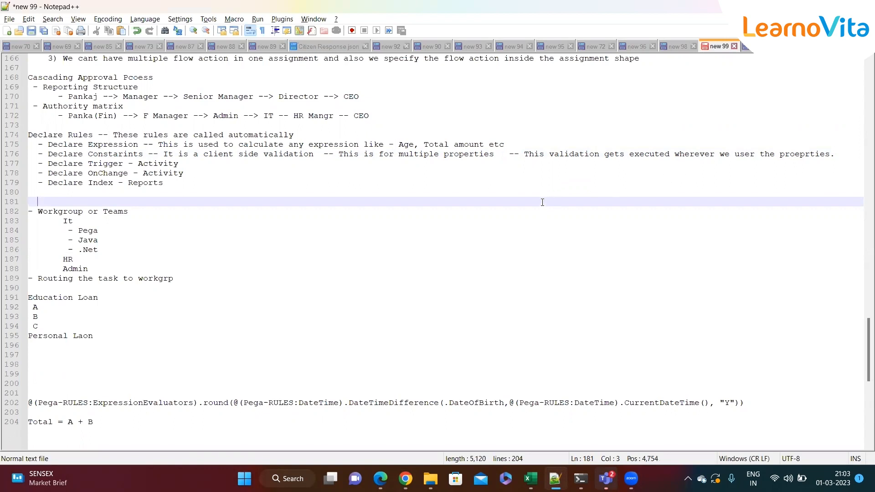
pyautogui.hotkey('alt', 'Tab')
pyautogui.click(377, 255)
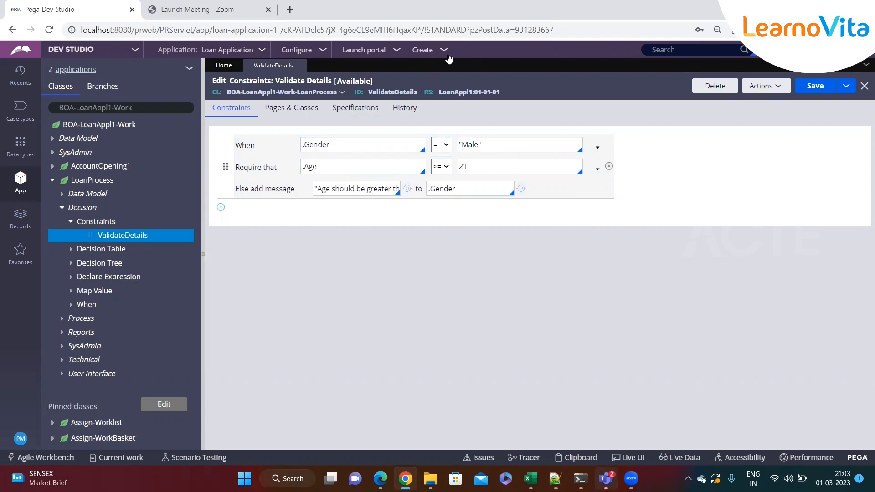
# Step: Open the .Age declare expression of the LoanProcess class
pyautogui.click(71, 278)
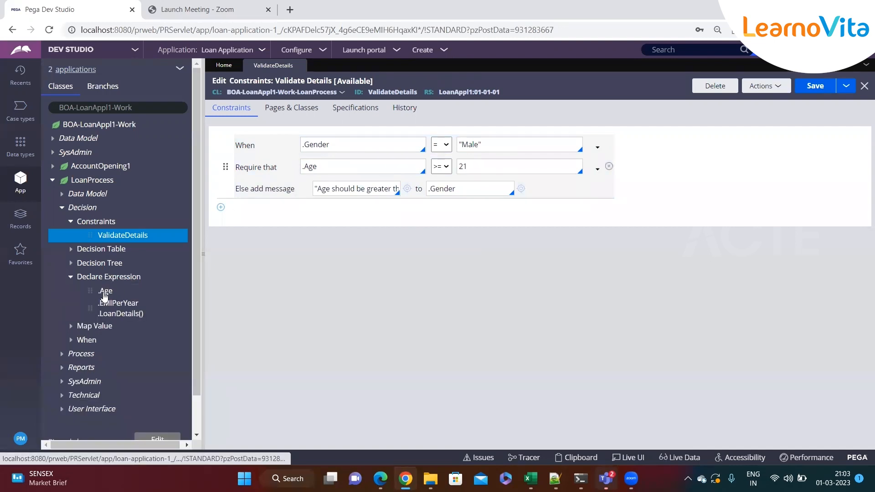
pyautogui.click(145, 297)
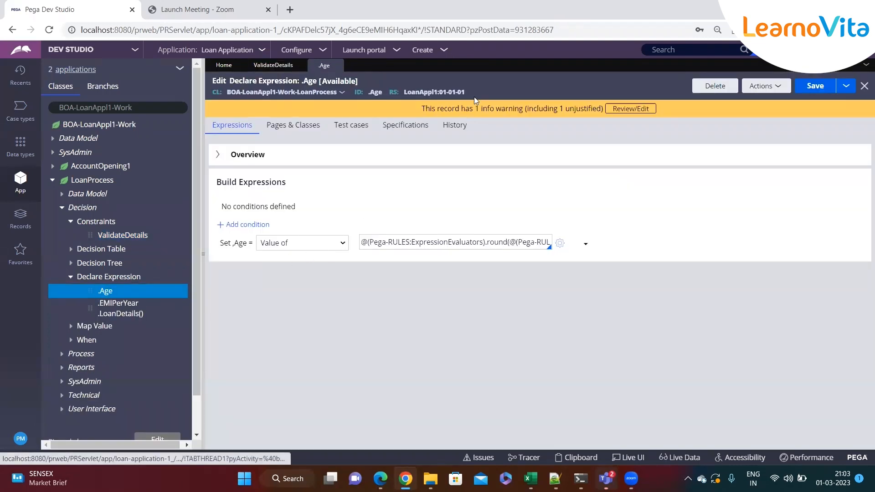
# Step: Create a new Loan Process case
pyautogui.click(445, 50)
pyautogui.moveTo(499, 61)
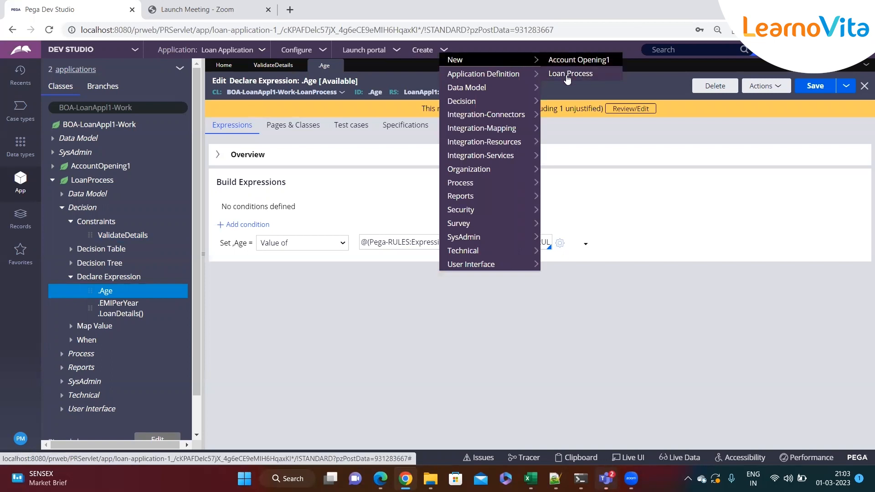
pyautogui.click(567, 75)
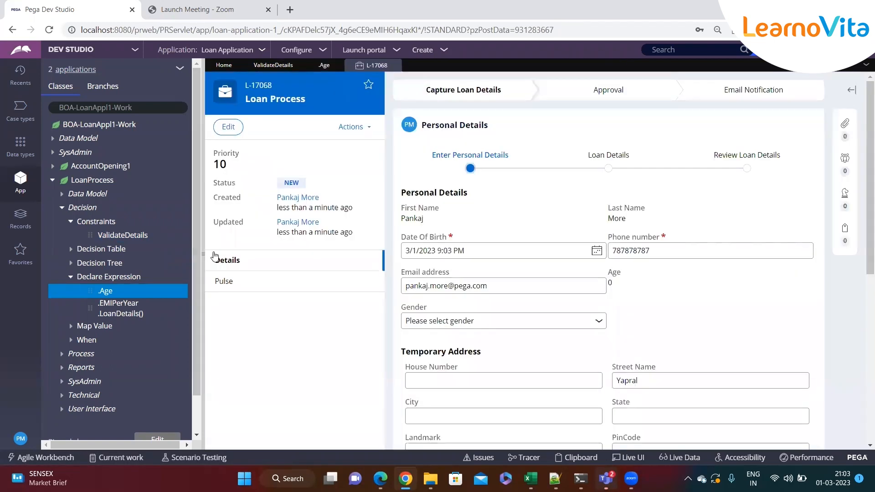
# Step: Choose an earlier date of birth in the Personal Details form and check the calculated Age value
pyautogui.click(597, 251)
pyautogui.click(511, 271)
pyautogui.click(512, 272)
pyautogui.click(512, 271)
pyautogui.click(512, 271)
pyautogui.click(512, 271)
pyautogui.click(504, 311)
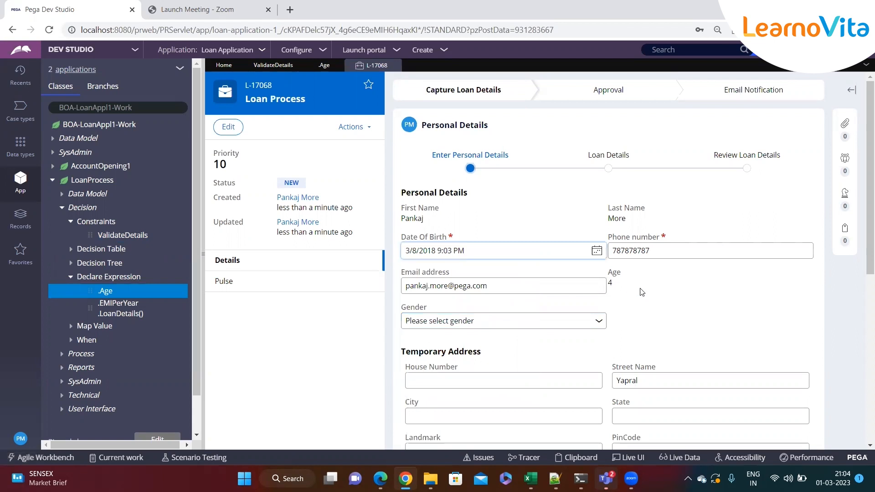
pyautogui.doubleClick(610, 283)
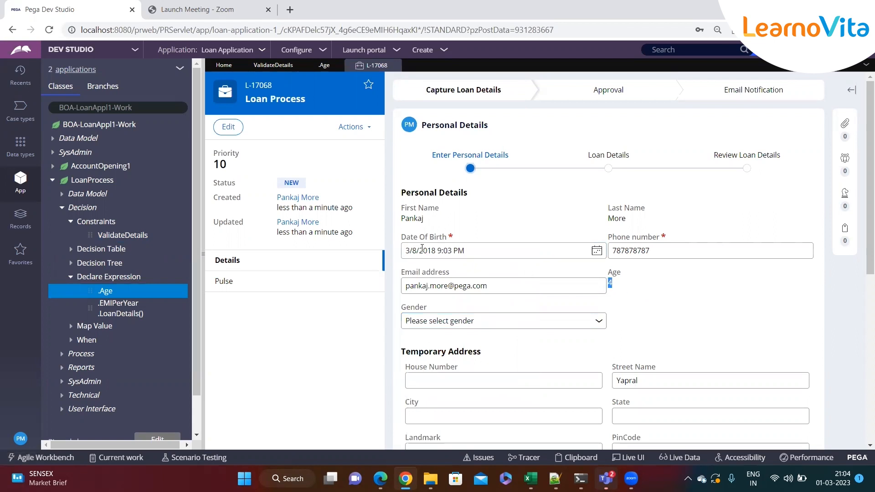
# Step: Continue the case to Loan Details and enable "Do you have any loan ?" for the existing loans table
pyautogui.scroll(-6, 422, 248)
pyautogui.click(793, 427)
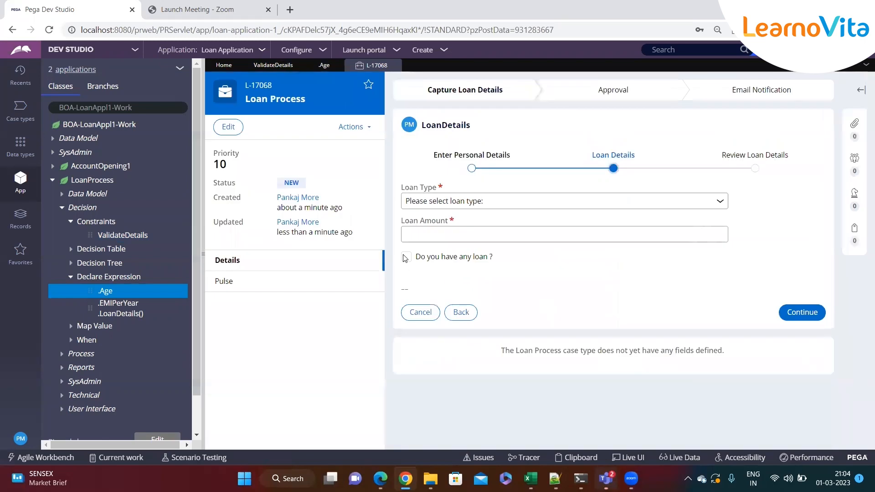
pyautogui.click(406, 257)
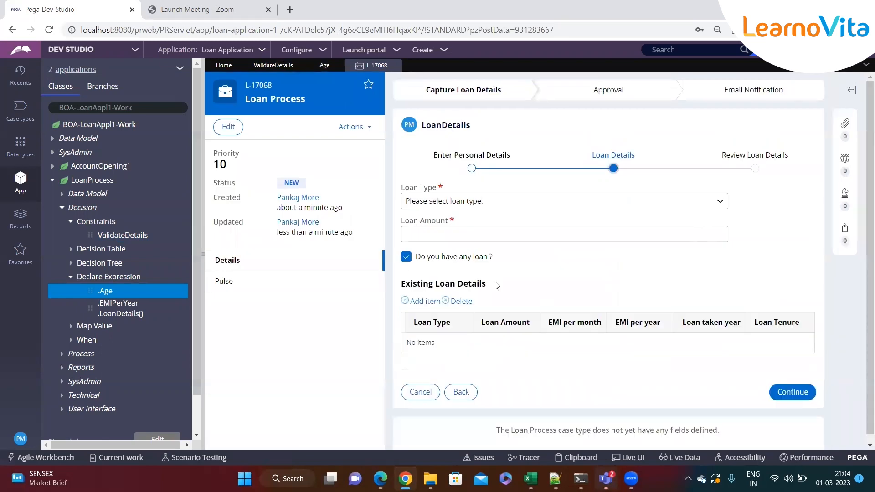
pyautogui.scroll(-1, 497, 286)
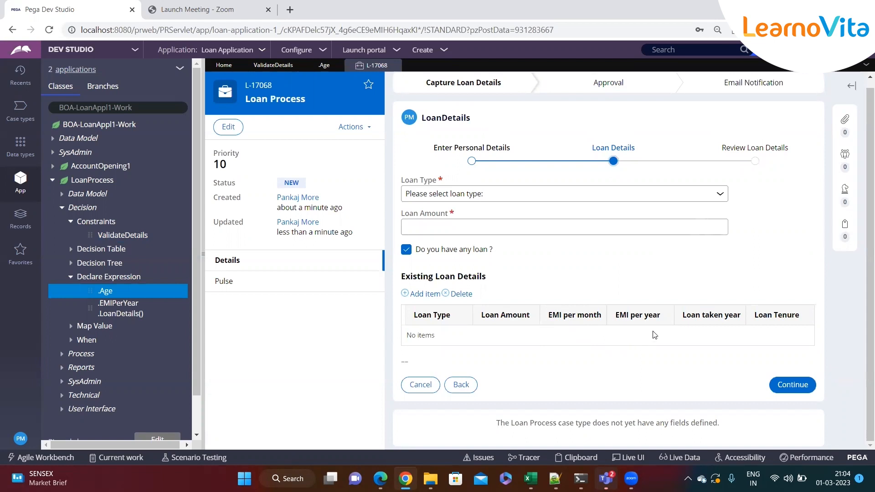
# Step: Add a first row to Existing Loan Details with an EMI per month of 3000 and check its EMI per year
pyautogui.click(417, 293)
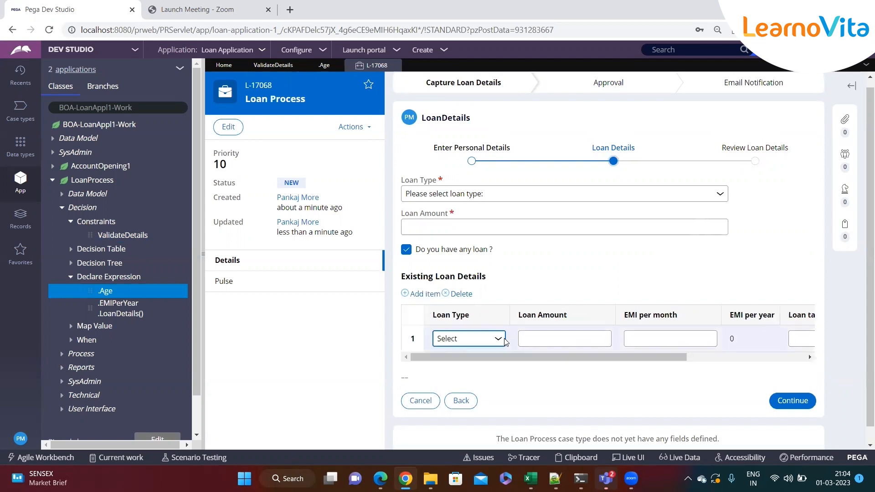
pyautogui.click(657, 339)
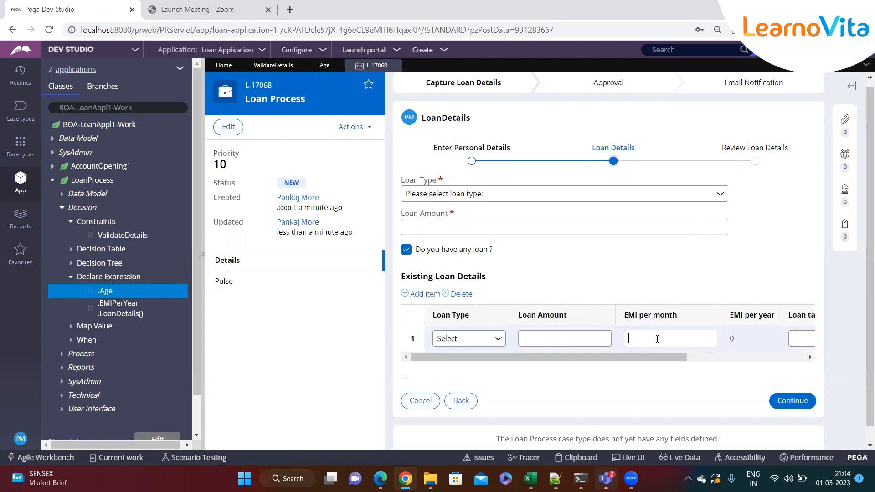
pyautogui.write('3000')
pyautogui.click(593, 284)
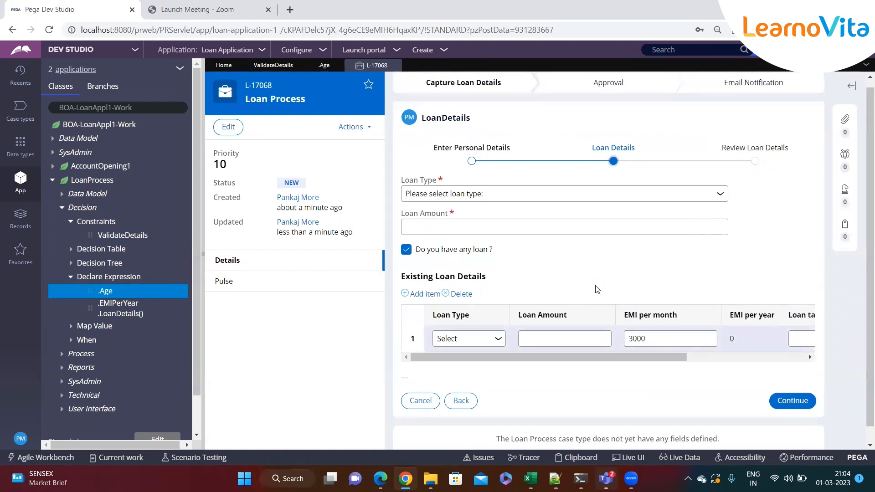
pyautogui.moveTo(752, 341); pyautogui.dragTo(729, 342)
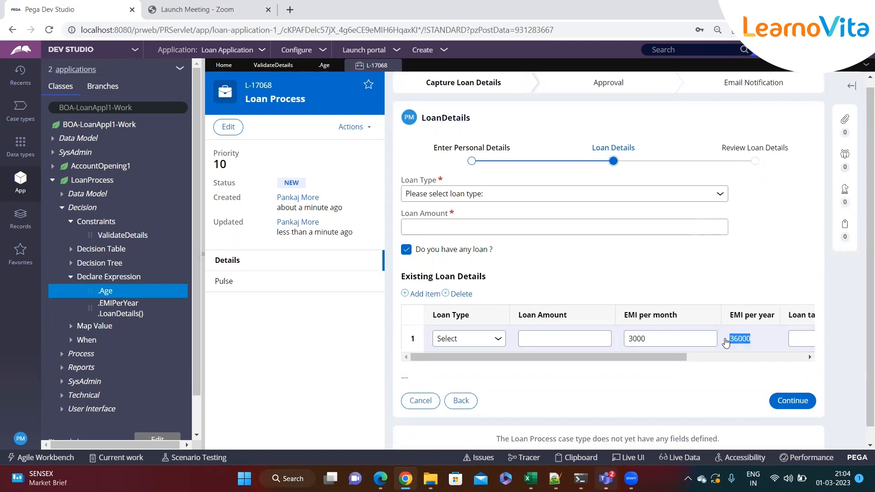
# Step: Add a second row to Existing Loan Details with an EMI per month of 6000
pyautogui.click(433, 294)
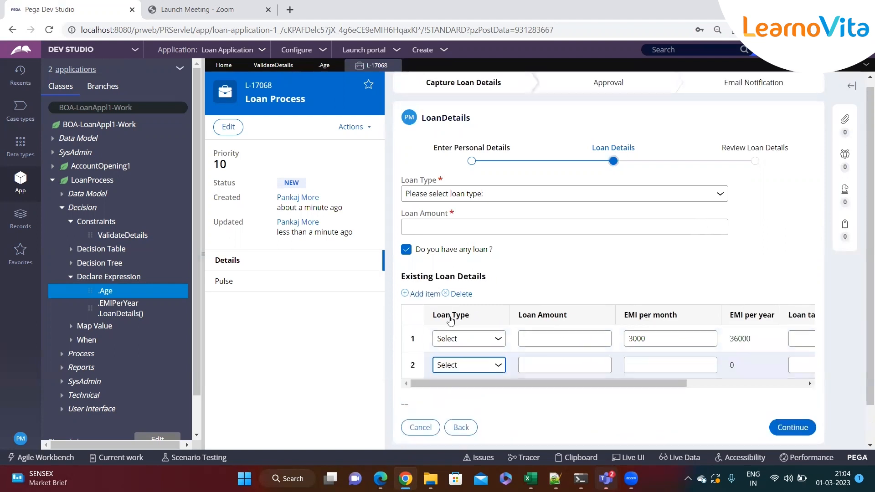
pyautogui.scroll(-1, 529, 328)
pyautogui.click(655, 325)
pyautogui.write('6000')
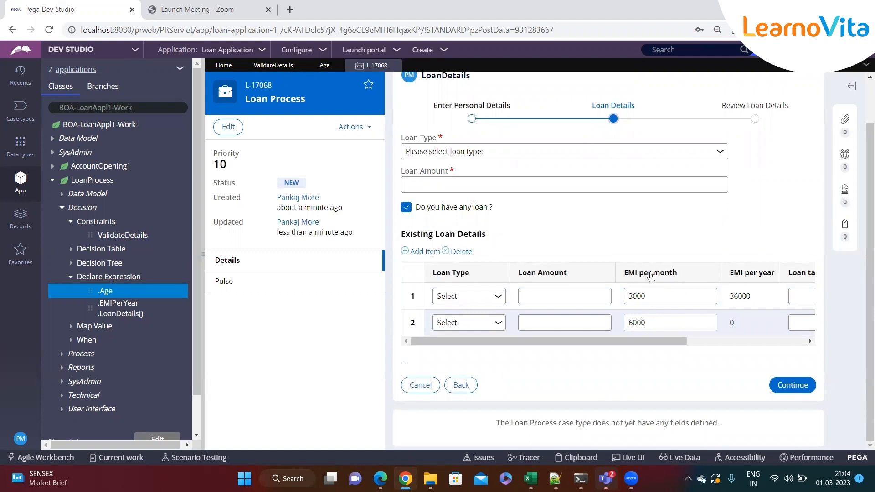
# Step: Set the second row's loan type to Education Loan and the first row's to Personal Loan, then check both EMI per year values
pyautogui.click(469, 323)
pyautogui.click(464, 346)
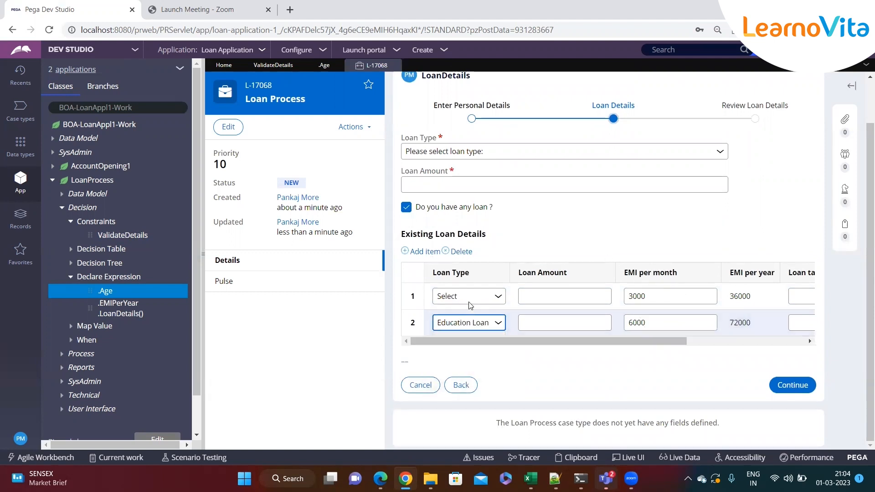
pyautogui.click(469, 296)
pyautogui.click(462, 330)
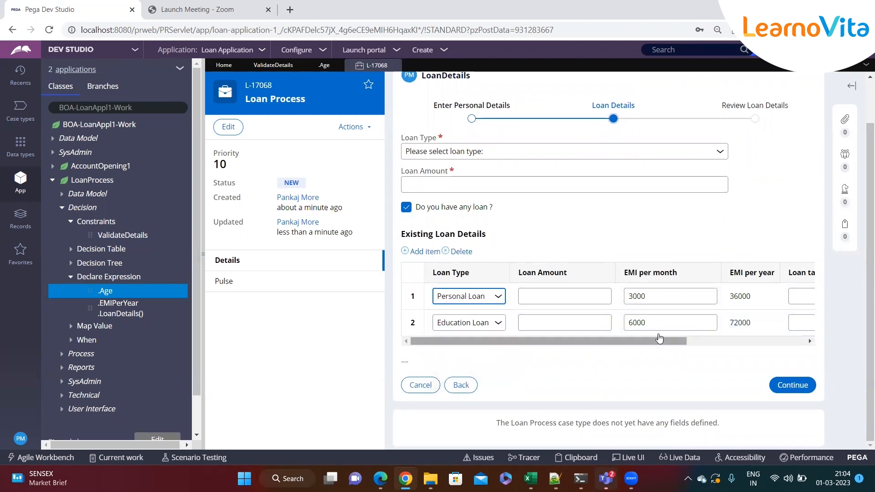
pyautogui.moveTo(755, 323); pyautogui.dragTo(726, 298)
pyautogui.click(766, 329)
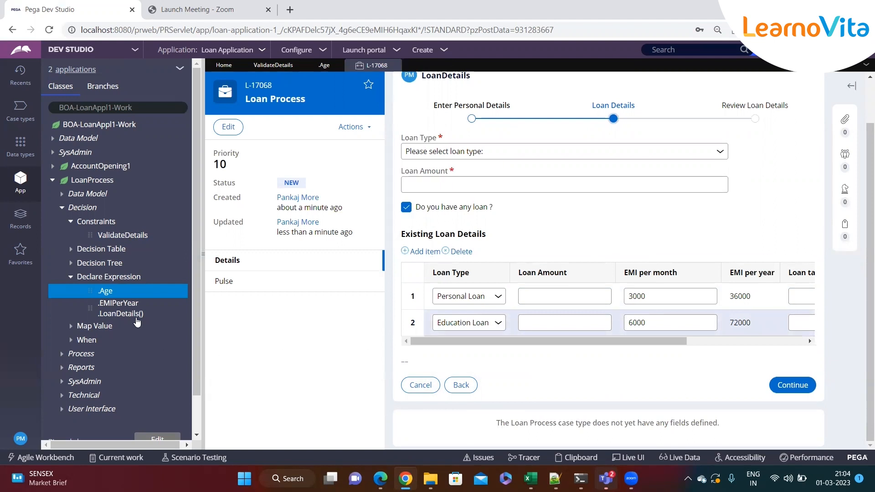
# Step: Create and open a declare expression for the TotalEMIAmount property of LoanProcess, with its value field ready for input
pyautogui.scroll(-1, 79, 276)
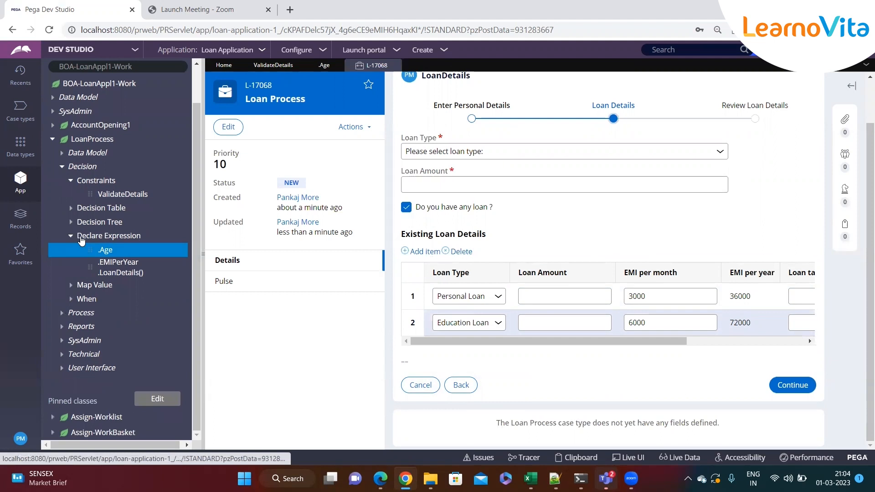
pyautogui.click(62, 154)
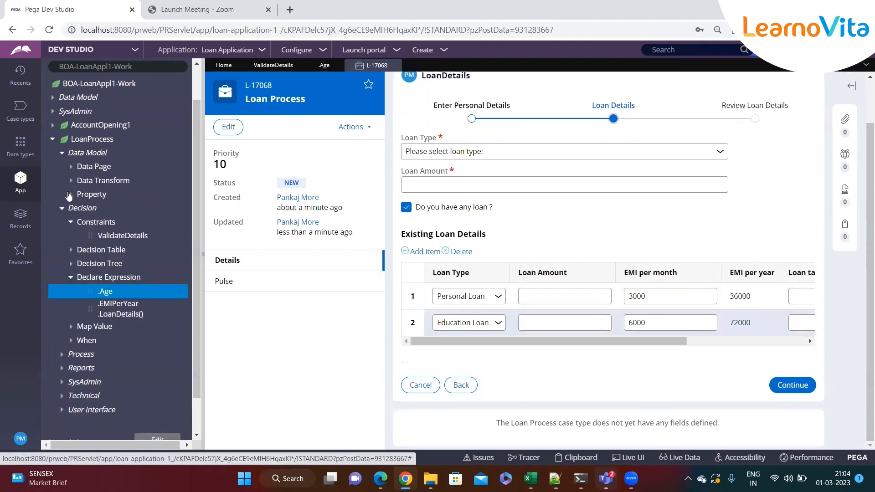
pyautogui.click(70, 195)
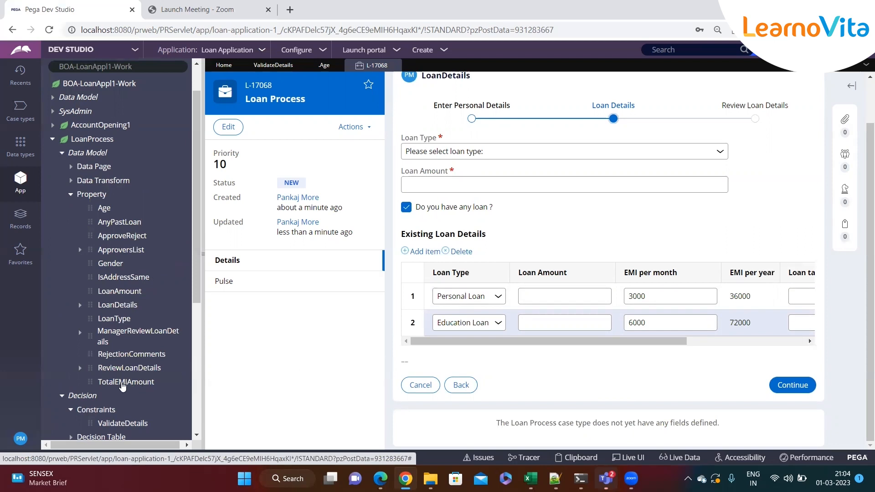
pyautogui.rightClick(126, 385)
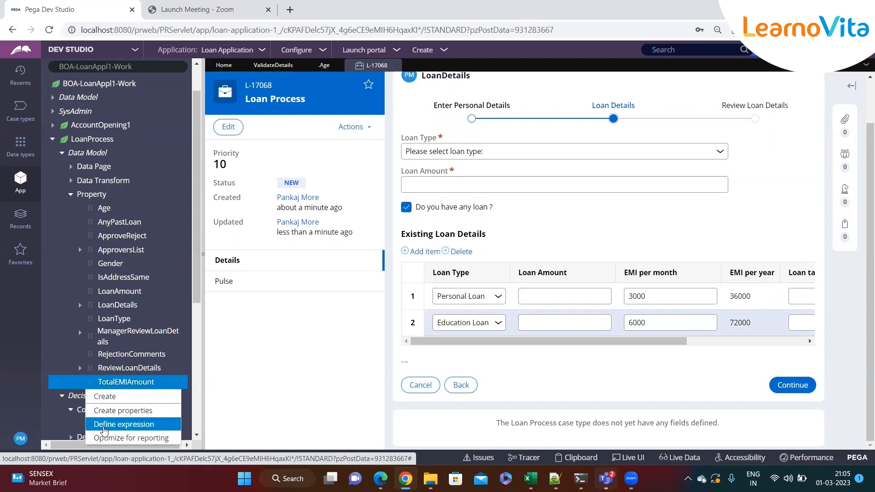
pyautogui.click(104, 430)
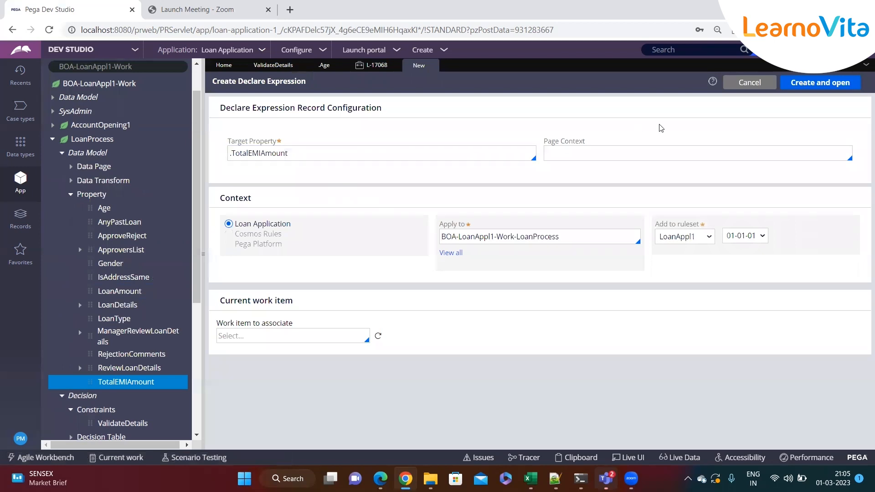
pyautogui.click(816, 83)
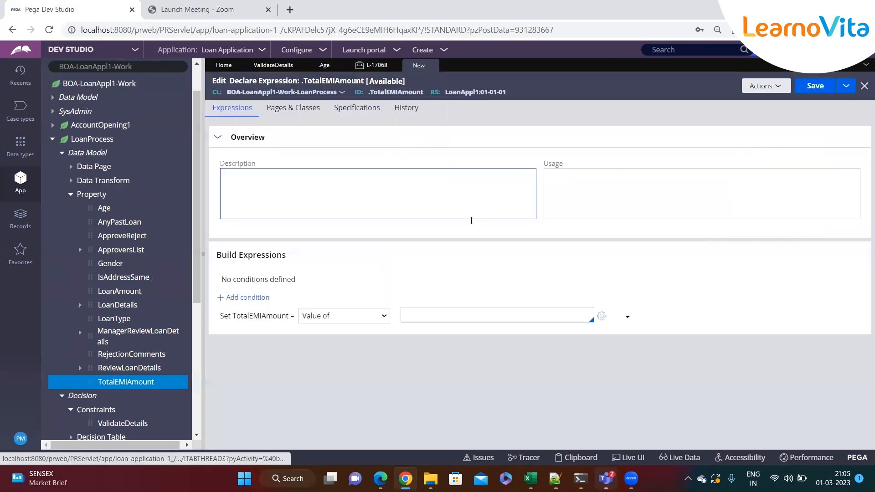
pyautogui.doubleClick(253, 317)
pyautogui.click(438, 318)
# Step: Add a third row to Existing Loan Details in case L-17068, then return to the TotalEMIAmount declare expression
pyautogui.click(372, 69)
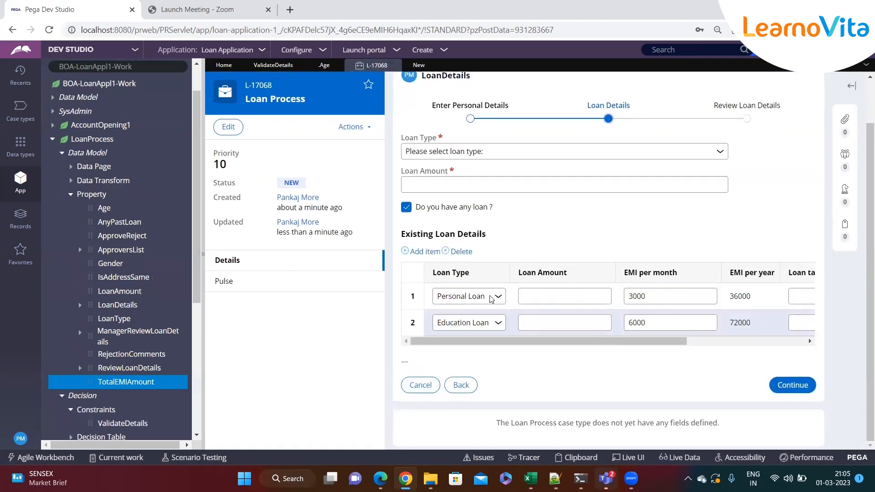
pyautogui.click(424, 252)
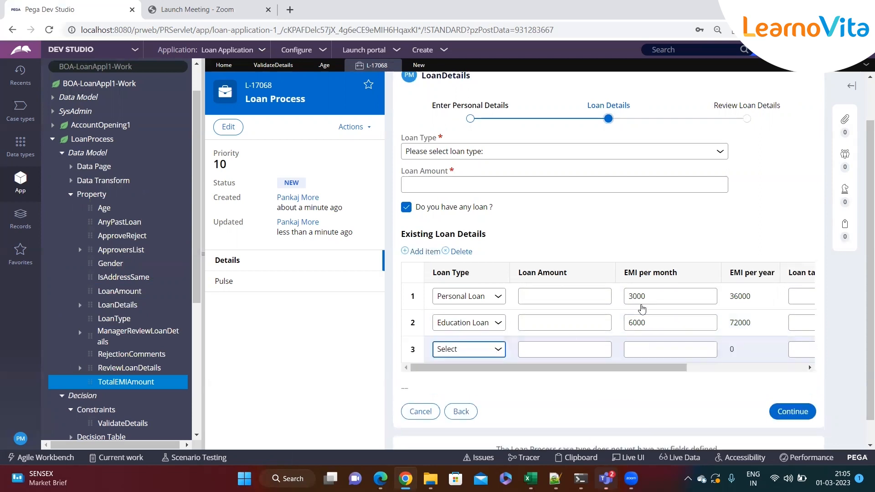
pyautogui.click(418, 66)
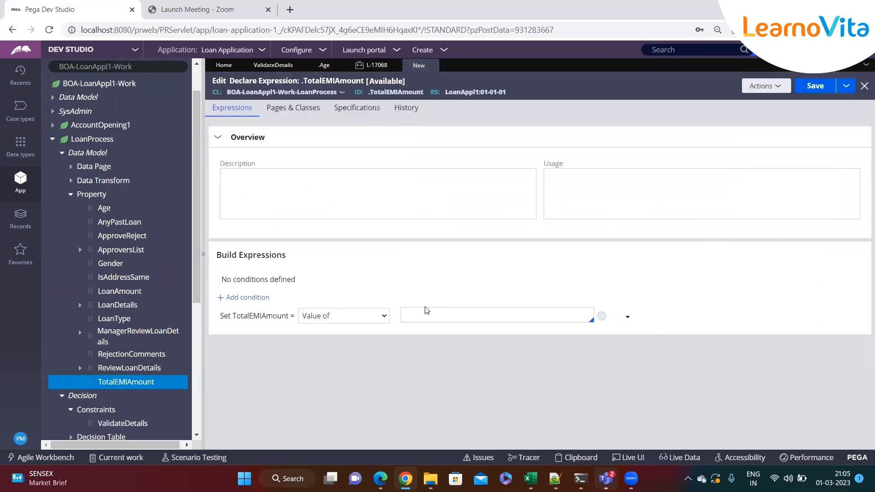
# Step: Find the sum function in the expression builder and insert it into the TotalEMIAmount expression
pyautogui.click(322, 322)
pyautogui.click(602, 317)
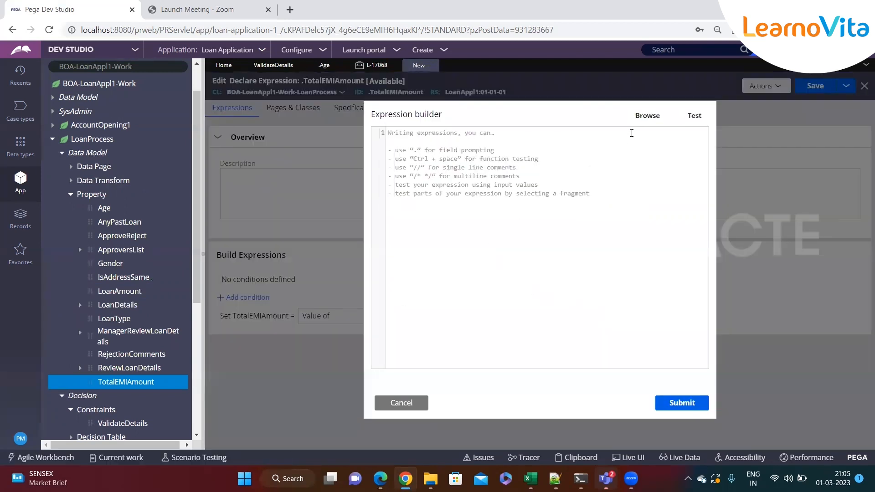
pyautogui.click(647, 116)
pyautogui.write('Sum')
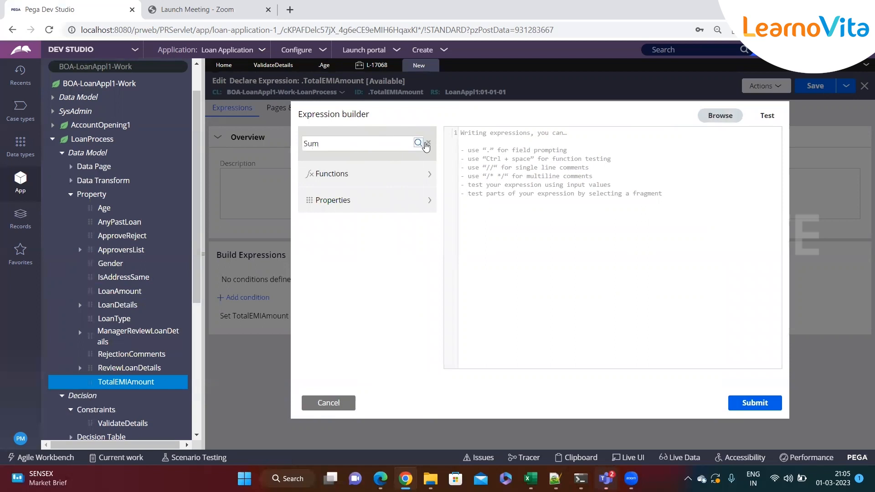
pyautogui.click(418, 142)
pyautogui.click(403, 193)
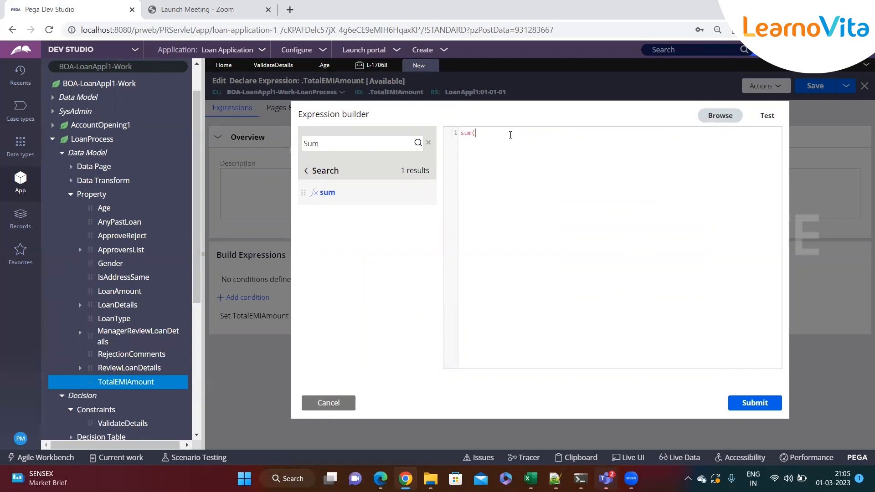
# Step: Complete the sum with .LoanDetails().EMIPerYear, submit the expression and save the TotalEMIAmount declare expression
pyautogui.write('.l')
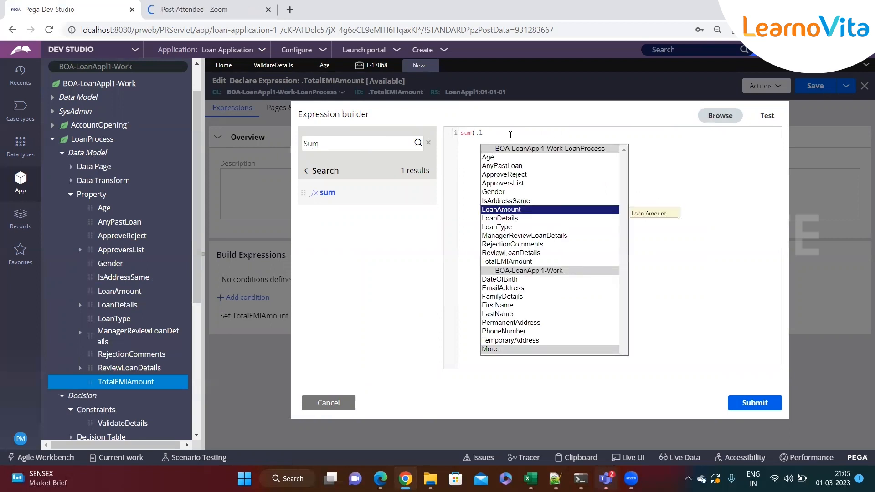
pyautogui.press('Down')
pyautogui.press('Return')
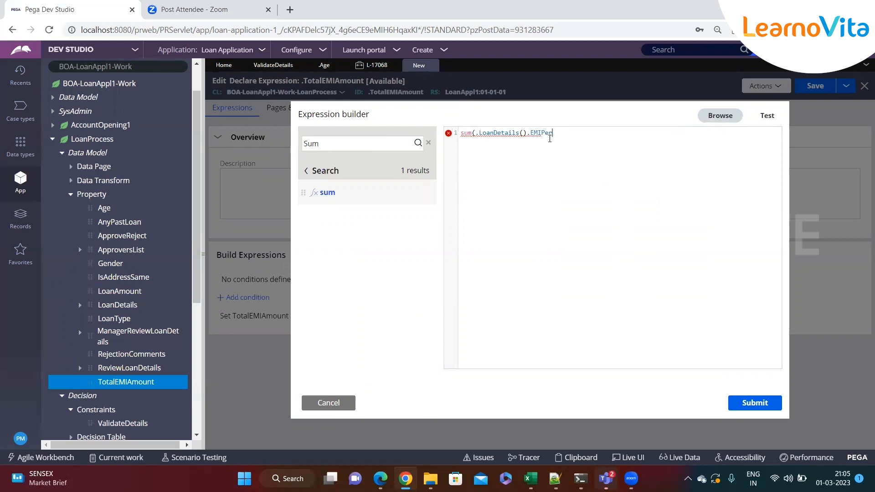
pyautogui.write('ar')
pyautogui.click(756, 403)
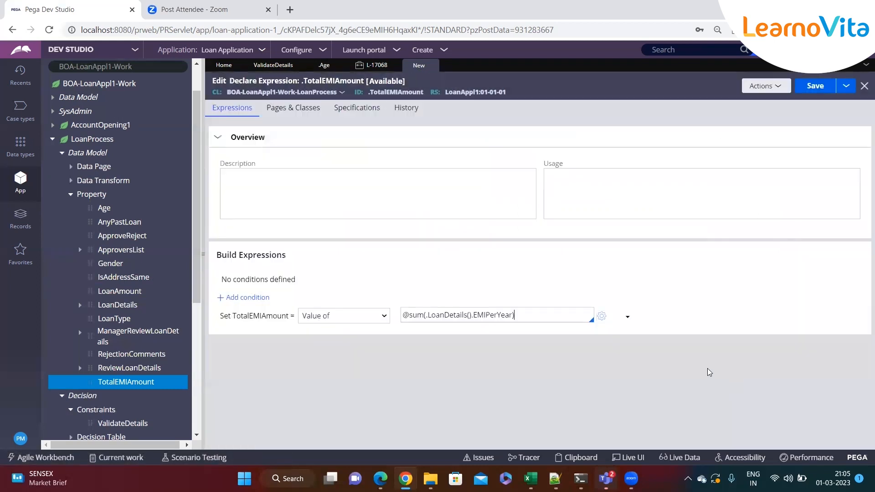
pyautogui.hotkey('ctrl', 's')
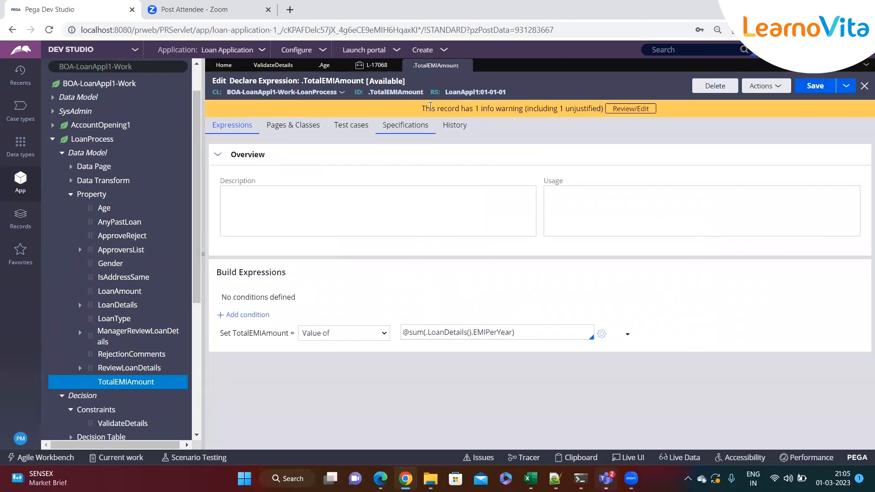
# Step: Create a new LoanProcess case and continue past the personal details to the Loan Details step
pyautogui.click(445, 53)
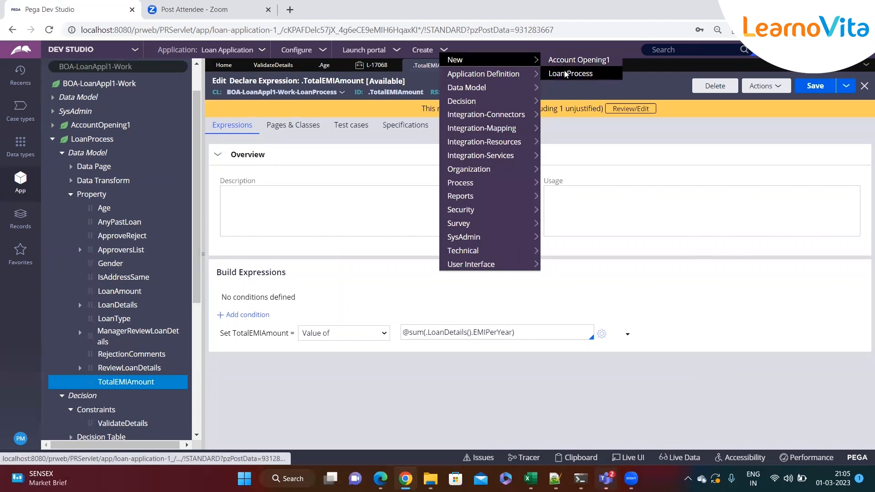
pyautogui.click(565, 74)
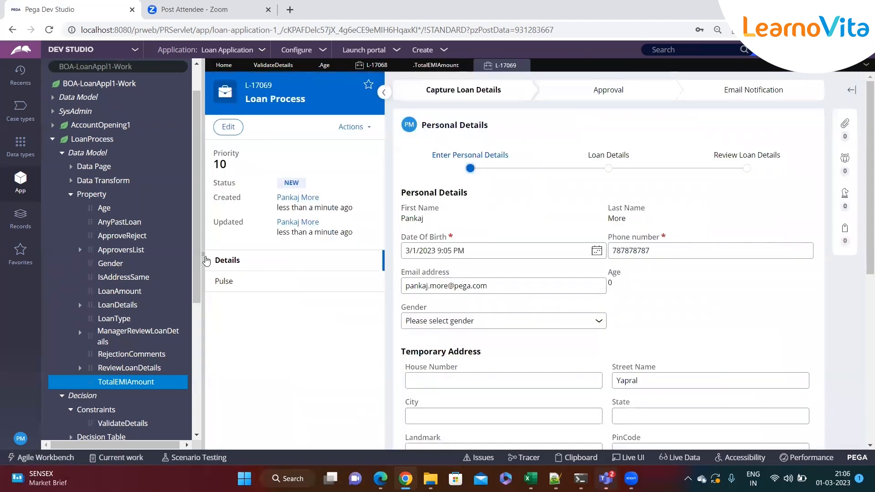
pyautogui.click(203, 255)
pyautogui.scroll(-5, 571, 360)
pyautogui.click(777, 426)
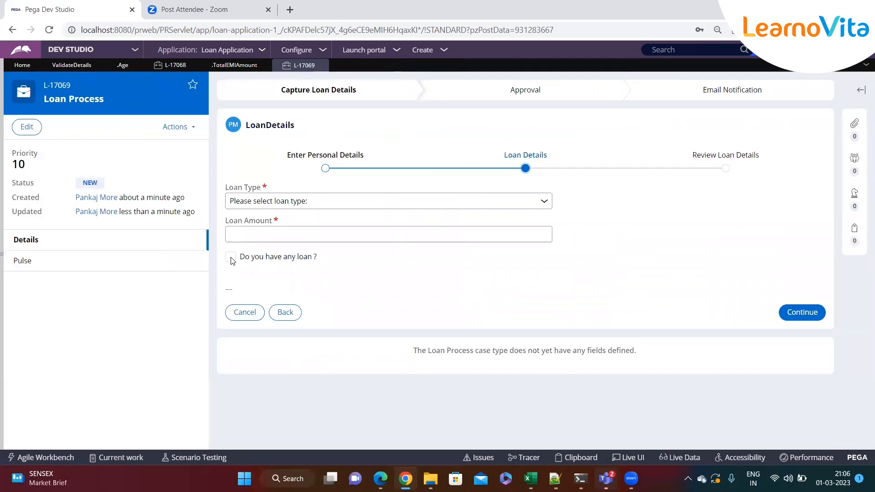
# Step: Indicate an existing loan, add a first row with an EMI per month of 3000, and check its EMI per year
pyautogui.click(231, 257)
pyautogui.click(249, 294)
pyautogui.click(477, 343)
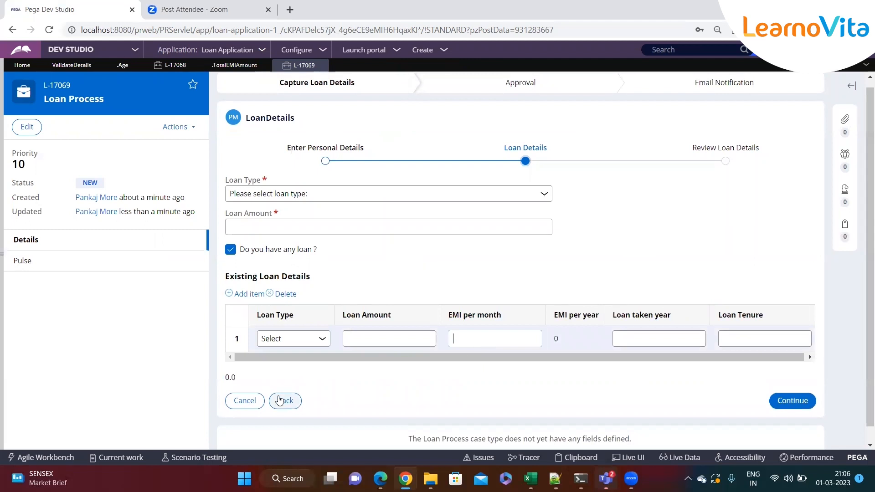
pyautogui.doubleClick(230, 378)
pyautogui.click(470, 341)
pyautogui.write('3000')
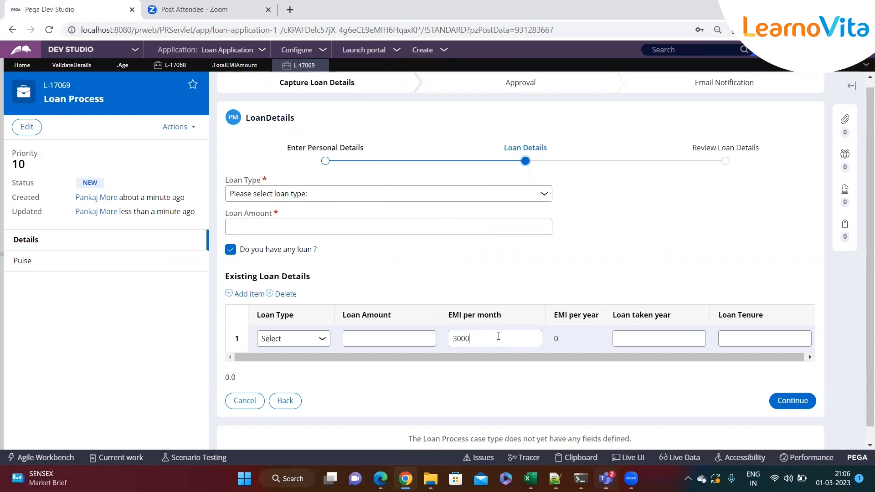
pyautogui.click(587, 341)
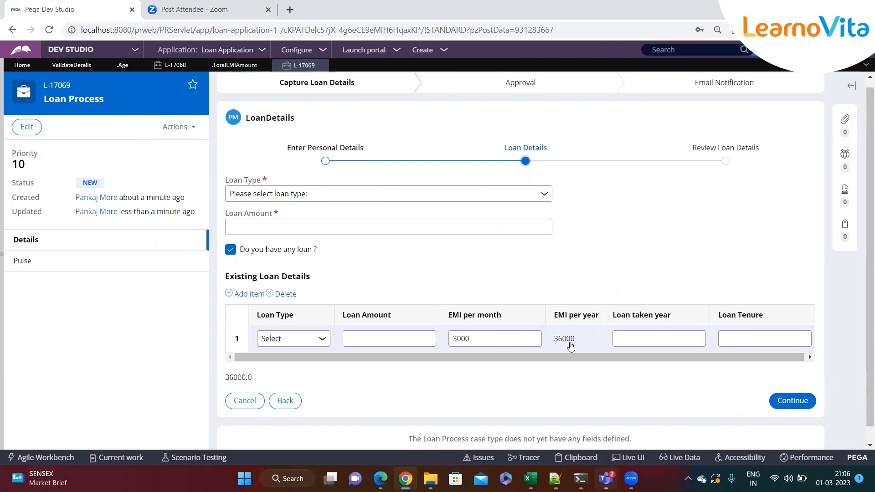
pyautogui.moveTo(552, 343); pyautogui.dragTo(581, 343)
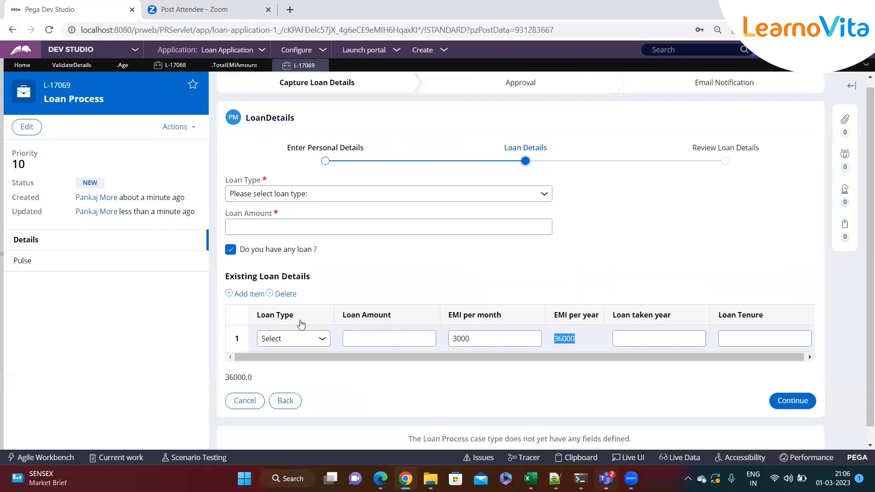
# Step: Add a second existing loan row with an EMI per month of 8000 and check its EMI per year
pyautogui.click(250, 295)
pyautogui.click(465, 367)
pyautogui.write('8000')
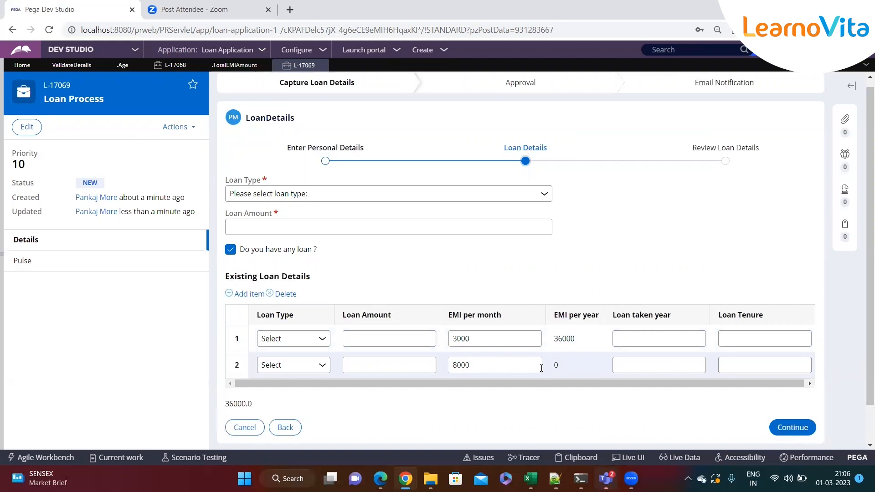
pyautogui.click(619, 365)
pyautogui.moveTo(553, 365); pyautogui.dragTo(581, 369)
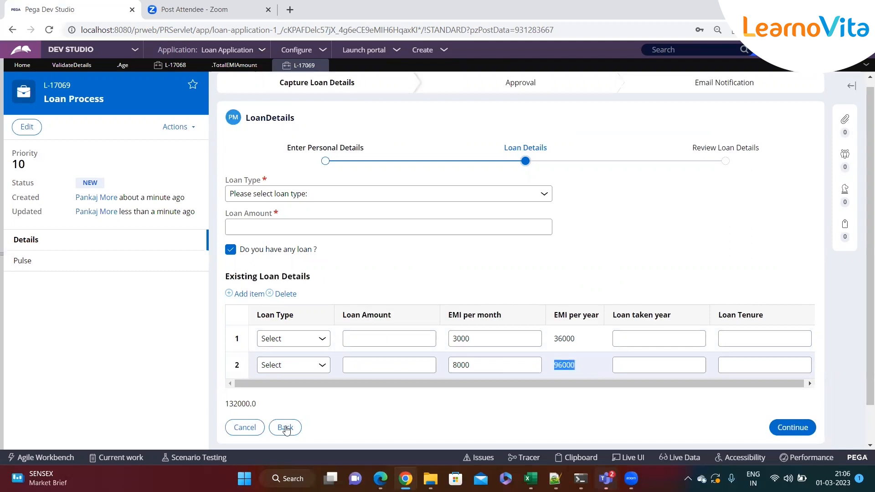
# Step: Examine the total EMI amount below the Existing Loan Details table against the two rows' values
pyautogui.moveTo(225, 405); pyautogui.dragTo(261, 404)
pyautogui.click(279, 404)
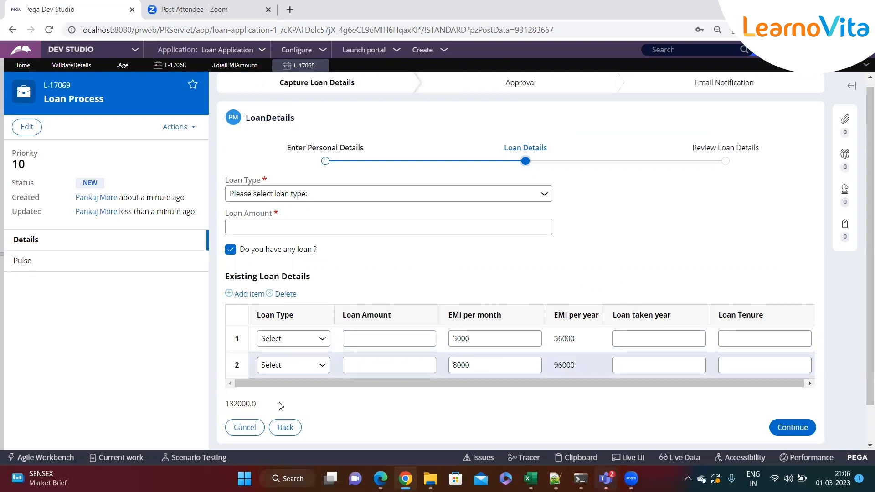
pyautogui.moveTo(256, 404); pyautogui.dragTo(226, 404)
pyautogui.click(273, 410)
pyautogui.click(512, 368)
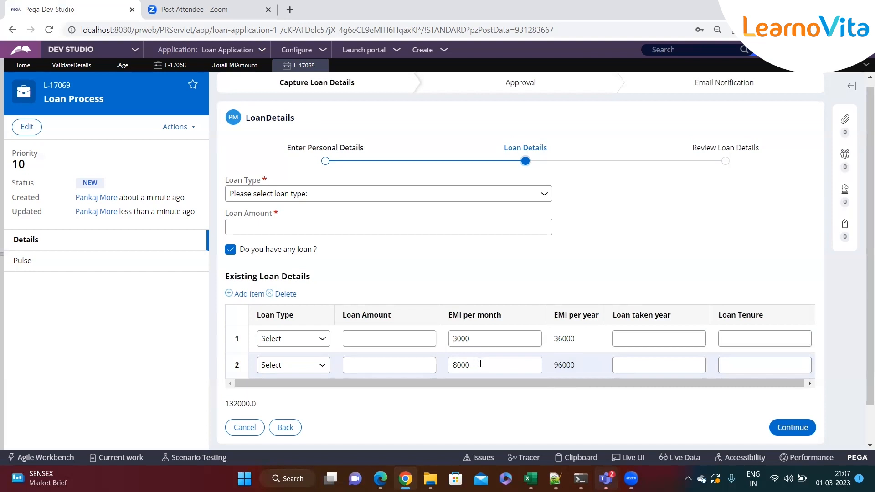
pyautogui.moveTo(229, 404)
pyautogui.mouseDown()
pyautogui.moveTo(265, 405)
pyautogui.moveTo(225, 405)
pyautogui.mouseUp()
pyautogui.click(267, 407)
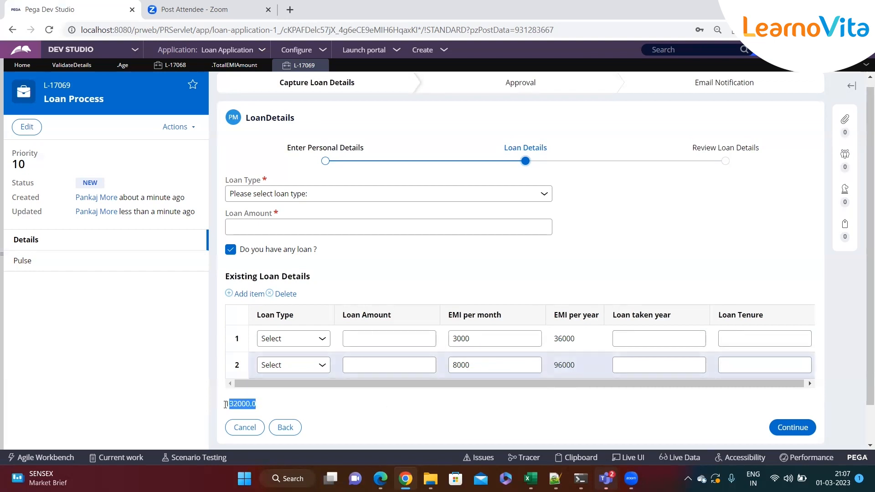
pyautogui.click(269, 411)
pyautogui.scroll(-1, 310, 411)
pyautogui.doubleClick(240, 363)
pyautogui.click(269, 369)
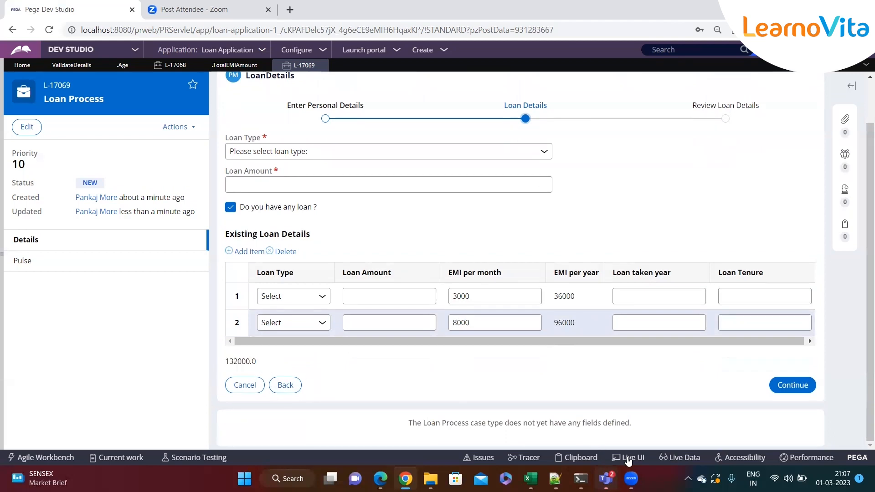
# Step: Open the LoanDetails section through Live UI from the TotalEMIAmount field and set the layout containing that field to Inline
pyautogui.click(628, 461)
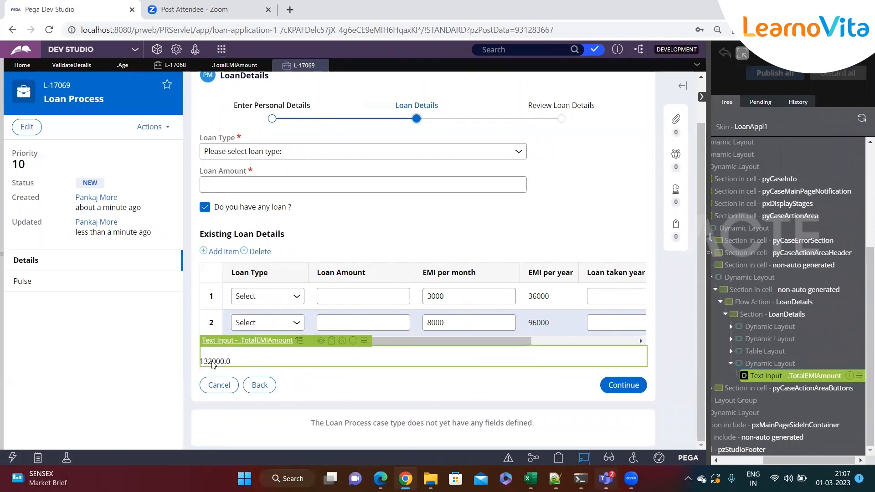
pyautogui.click(321, 341)
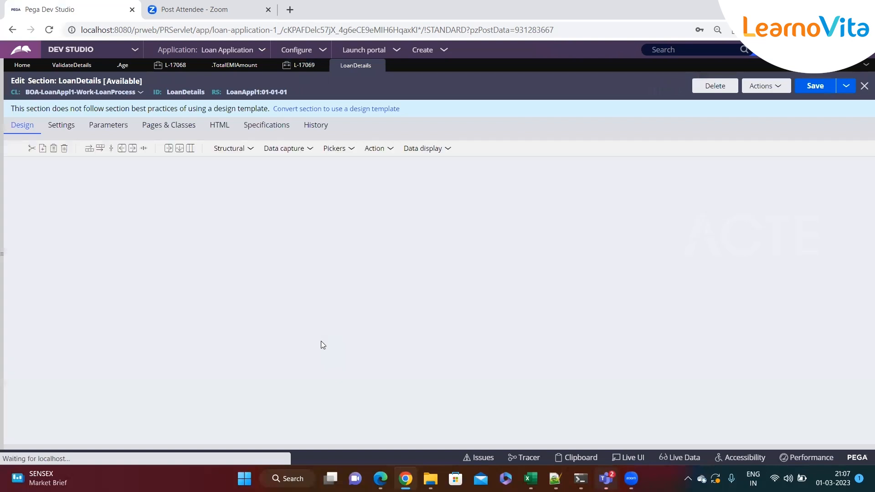
pyautogui.scroll(-1, 187, 372)
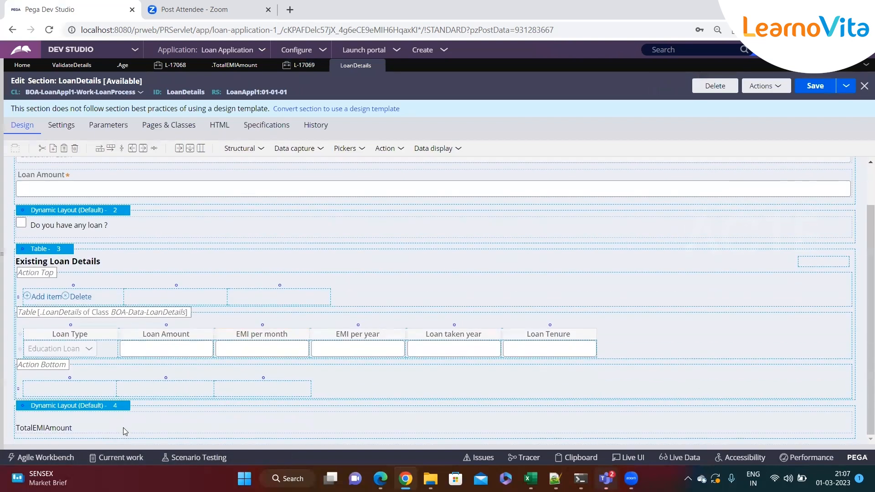
pyautogui.click(130, 406)
pyautogui.click(392, 156)
pyautogui.click(382, 192)
pyautogui.click(579, 405)
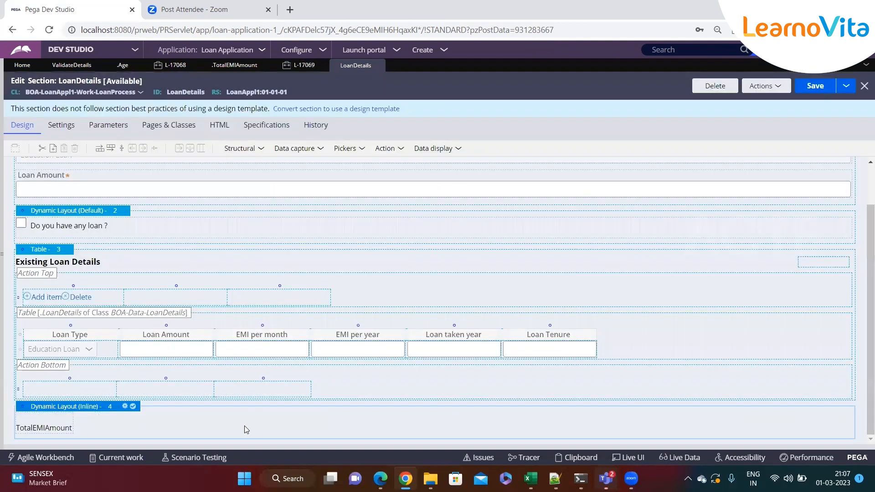
# Step: Insert a Label control before the TotalEMIAmount field in the inline layout
pyautogui.click(37, 425)
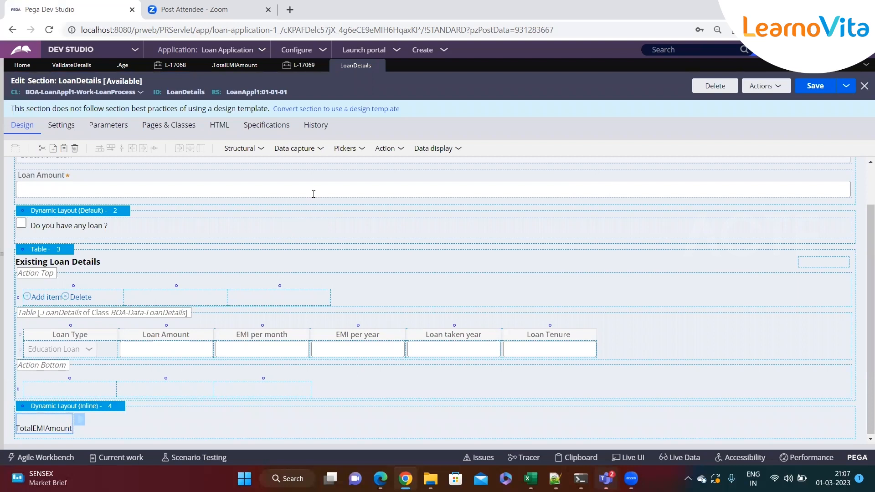
pyautogui.click(433, 148)
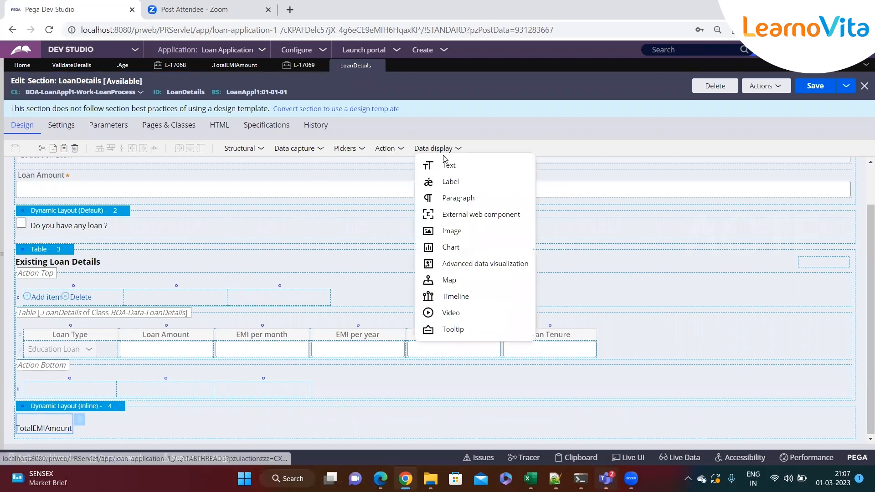
pyautogui.moveTo(459, 186); pyautogui.dragTo(38, 425)
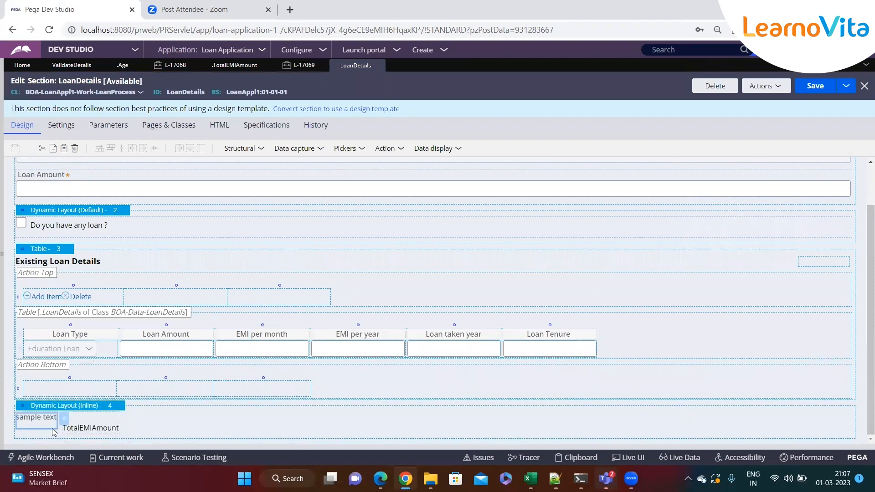
# Step: Set the new label's value to "Your total loan emi amount is :" and submit its cell properties
pyautogui.click(63, 419)
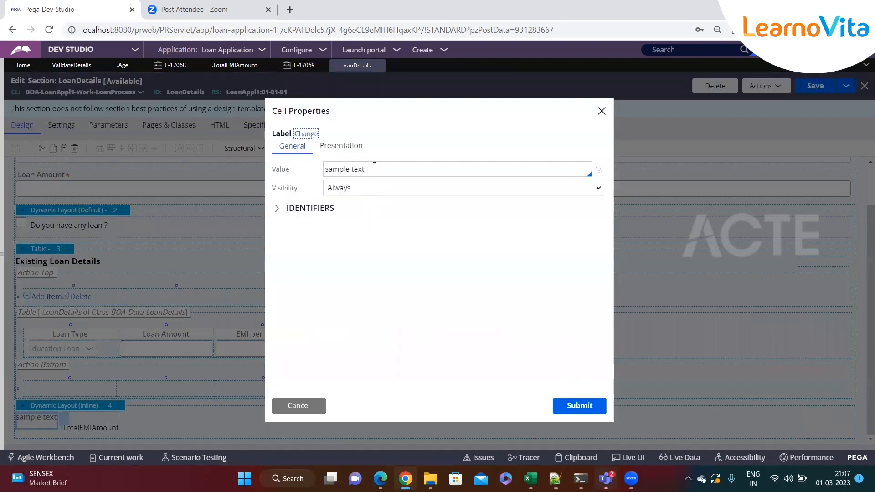
pyautogui.moveTo(372, 168); pyautogui.dragTo(314, 178)
pyautogui.write('Y')
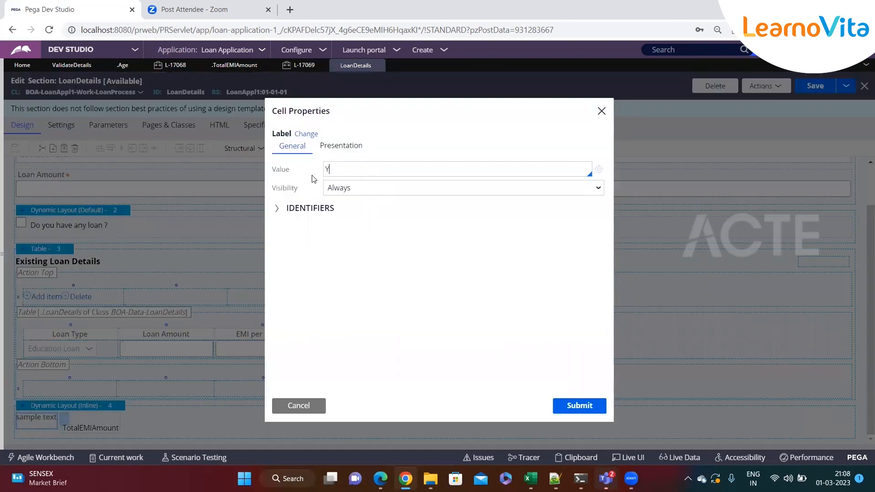
pyautogui.write('our totoal')
pyautogui.press('BackSpace')
pyautogui.press('BackSpace')
pyautogui.press('BackSpace')
pyautogui.write('l loan emi amo')
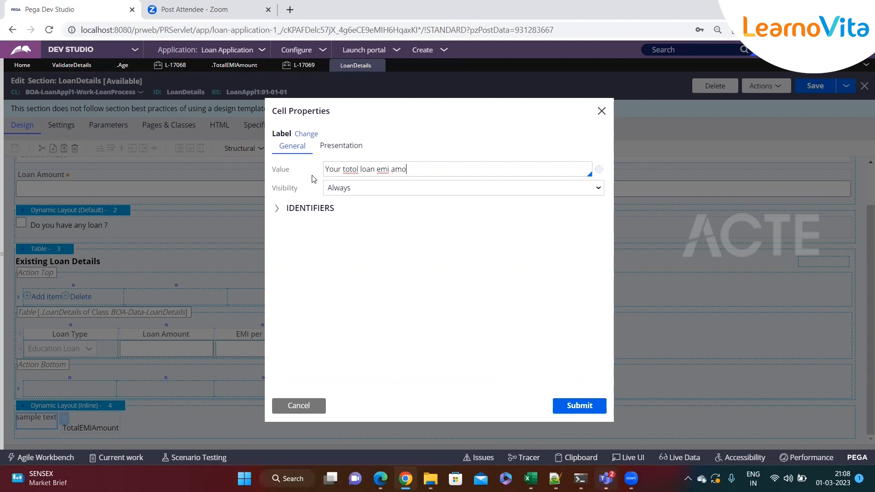
pyautogui.write('intunt is')
pyautogui.rightClick(350, 169)
pyautogui.click(361, 185)
pyautogui.press('BackSpace')
pyautogui.press('BackSpace')
pyautogui.press('BackSpace')
pyautogui.write('otal')
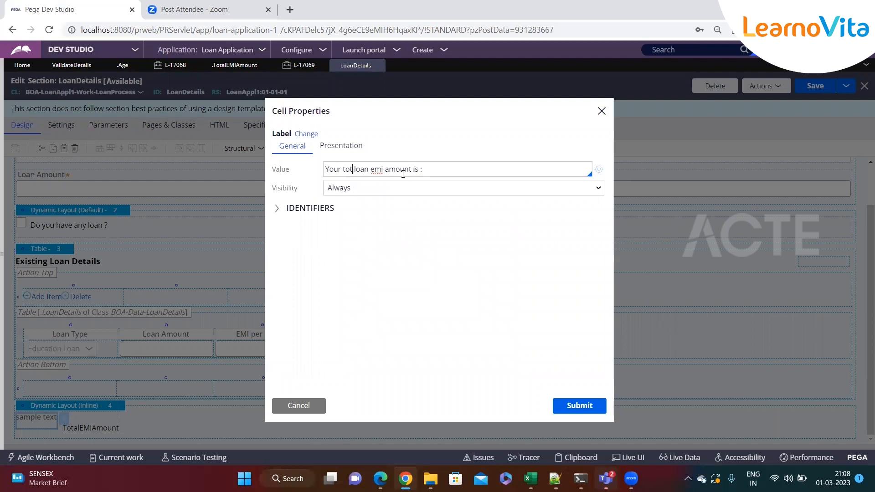
pyautogui.click(582, 407)
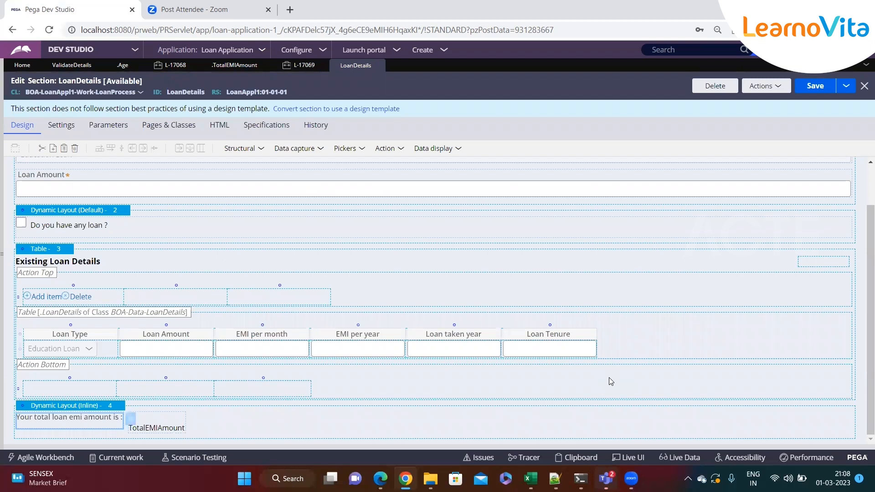
# Step: Save the LoanDetails section and reload the Loan Details step of case L-17069 by going back and continuing
pyautogui.click(812, 87)
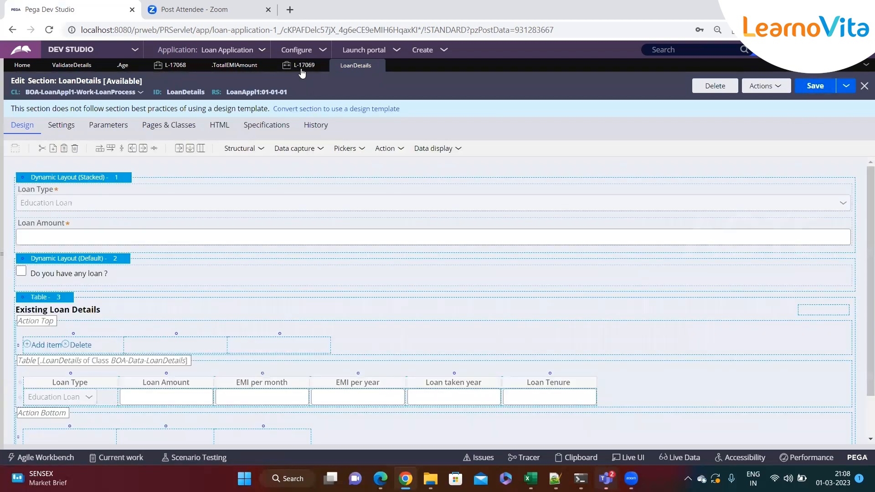
pyautogui.click(299, 65)
pyautogui.click(284, 385)
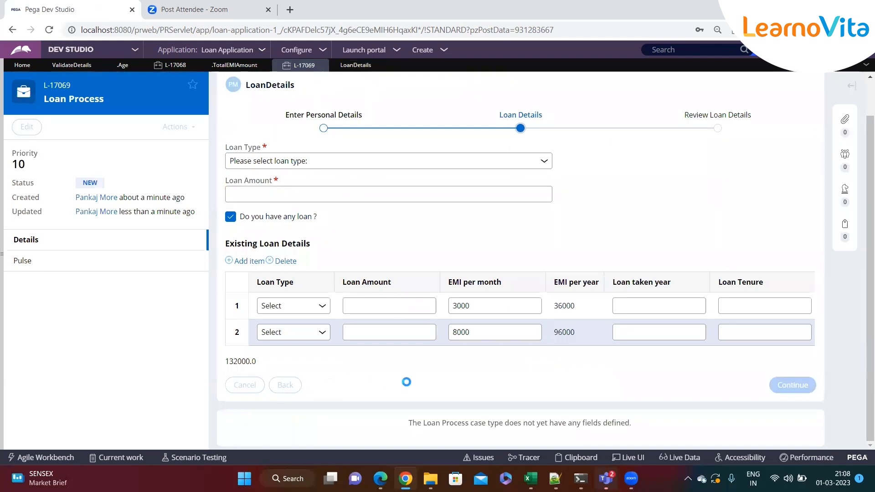
pyautogui.scroll(-7, 729, 385)
pyautogui.click(792, 386)
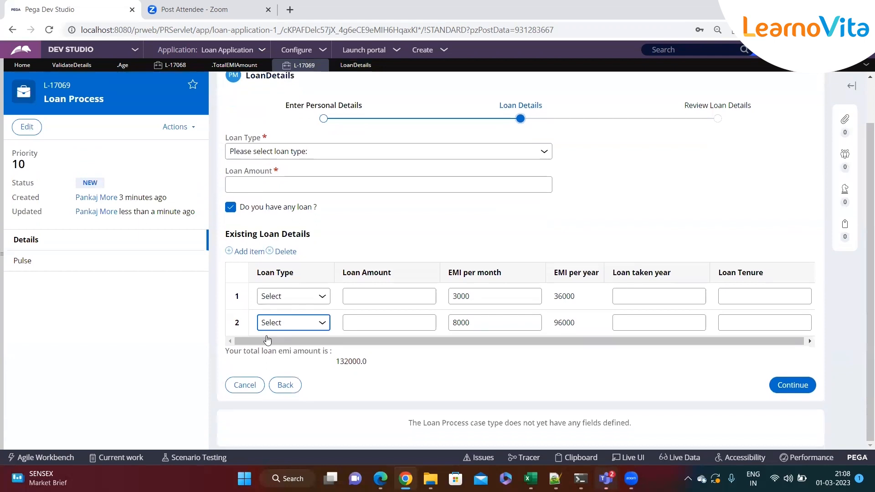
# Step: Examine how the new label and the total EMI amount line up below the Existing Loan Details table
pyautogui.moveTo(375, 366); pyautogui.dragTo(218, 360)
pyautogui.moveTo(409, 359); pyautogui.dragTo(229, 359)
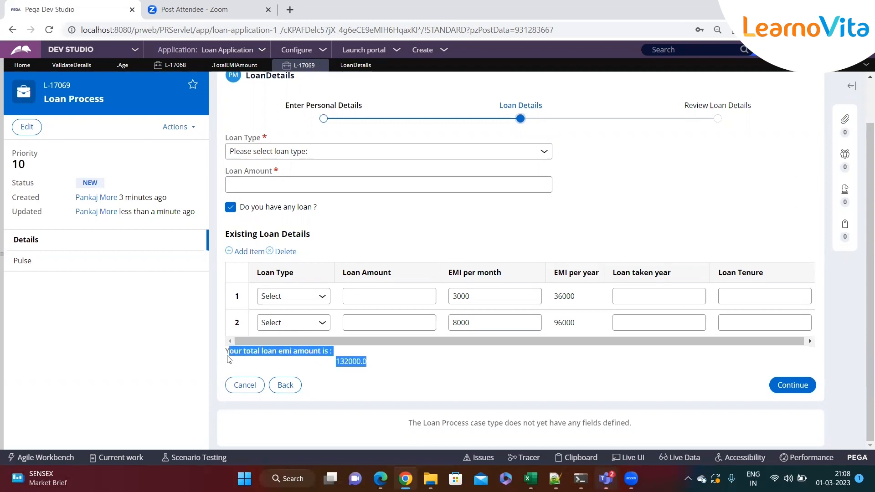
pyautogui.click(395, 365)
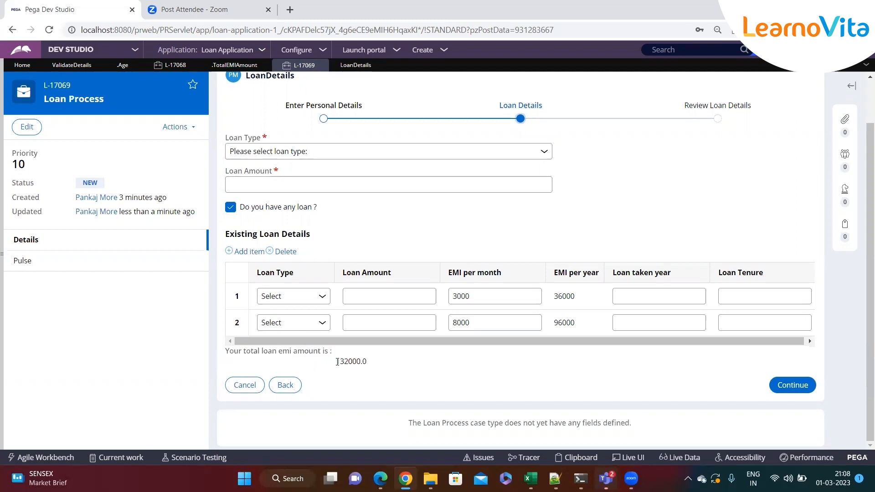
pyautogui.moveTo(337, 362); pyautogui.dragTo(378, 364)
pyautogui.click(348, 358)
# Step: Open the presentation settings of the TotalEMIAmount field in the LoanDetails section
pyautogui.click(355, 65)
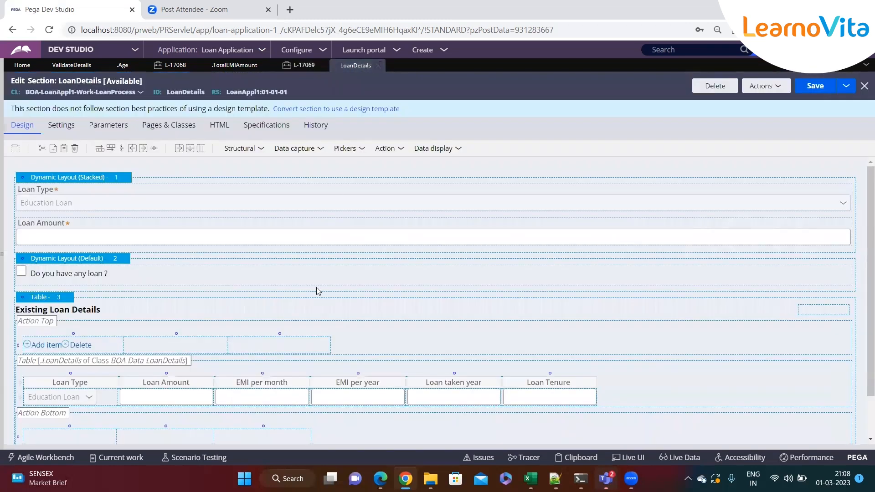
pyautogui.scroll(-2, 173, 365)
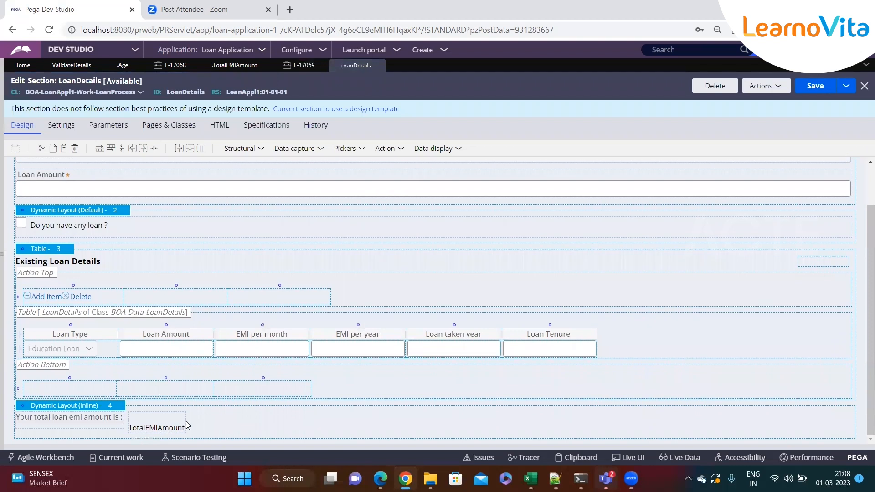
pyautogui.click(178, 421)
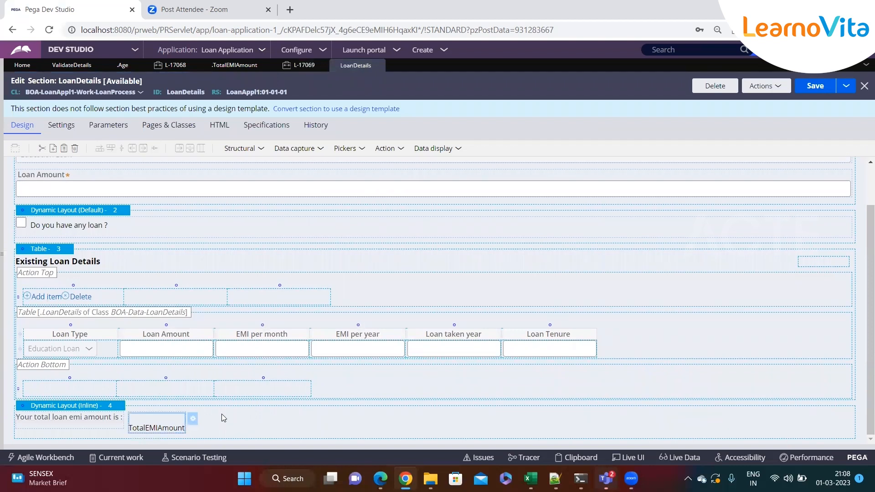
pyautogui.click(193, 418)
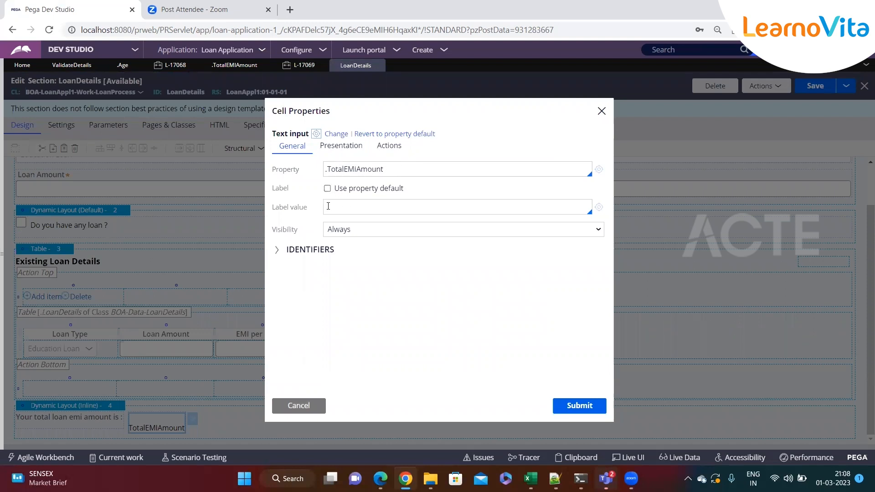
pyautogui.click(340, 156)
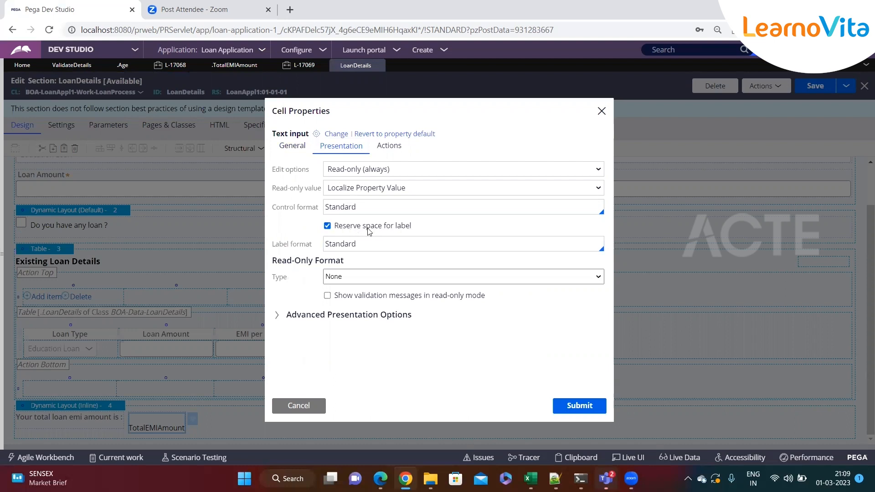
# Step: Compare the label above the Loan Type field with the space above the total EMI amount in case L-17069
pyautogui.click(322, 66)
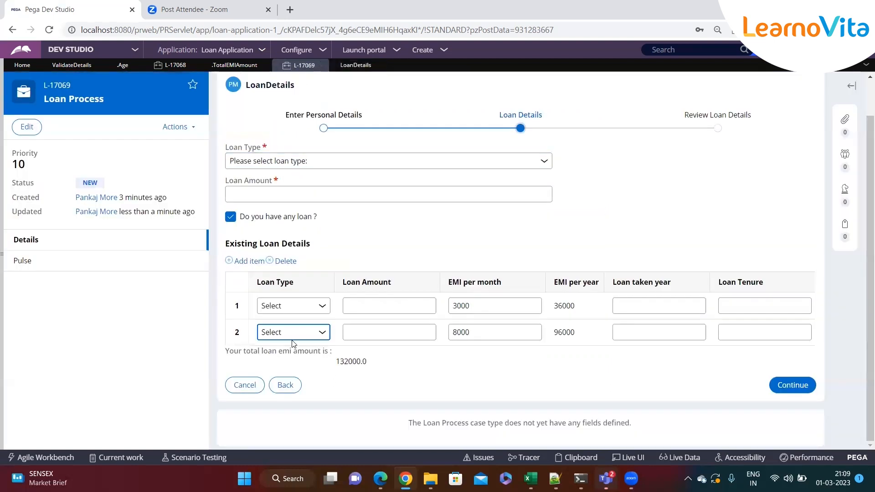
pyautogui.moveTo(226, 148); pyautogui.dragTo(262, 149)
pyautogui.click(370, 358)
# Step: Turn off Reserve space for label for the TotalEMIAmount field, submit its cell properties and save the LoanDetails section
pyautogui.click(348, 66)
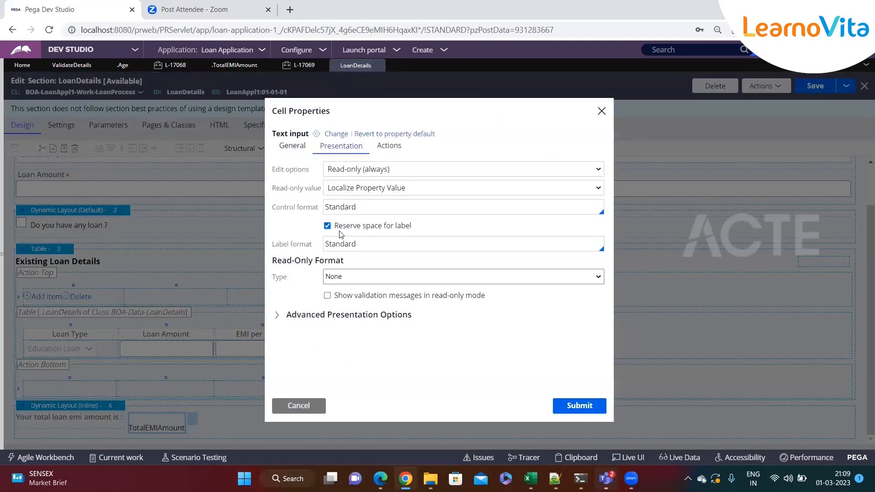
pyautogui.click(327, 226)
pyautogui.click(579, 405)
pyautogui.click(815, 86)
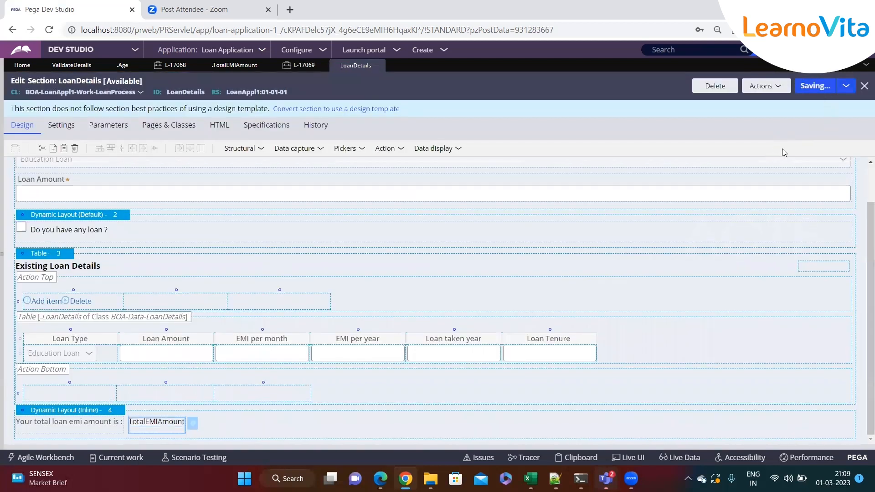
# Step: Reload the Loan Details step of case L-17069 and examine the label's alignment and the total's number format
pyautogui.click(305, 67)
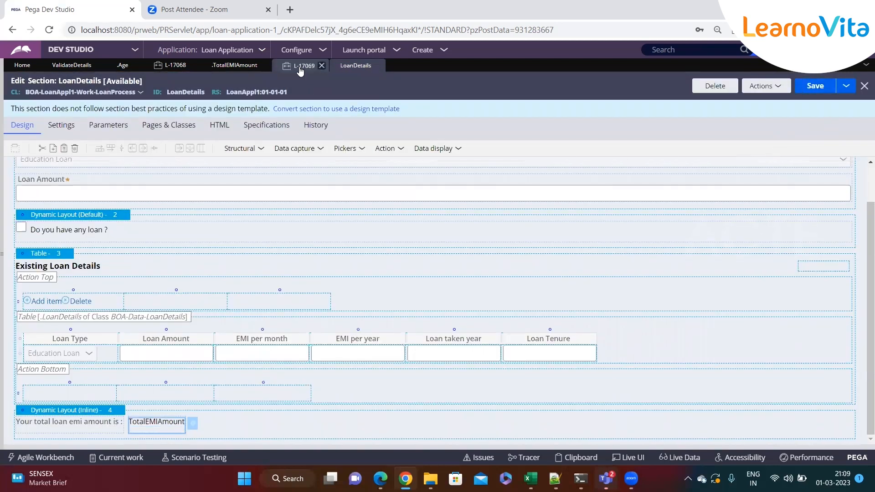
pyautogui.click(285, 385)
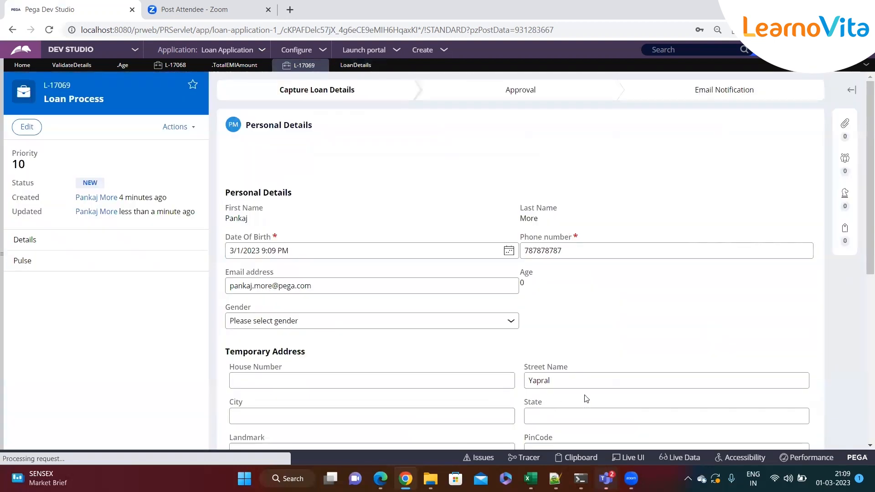
pyautogui.scroll(-5, 583, 396)
pyautogui.click(793, 427)
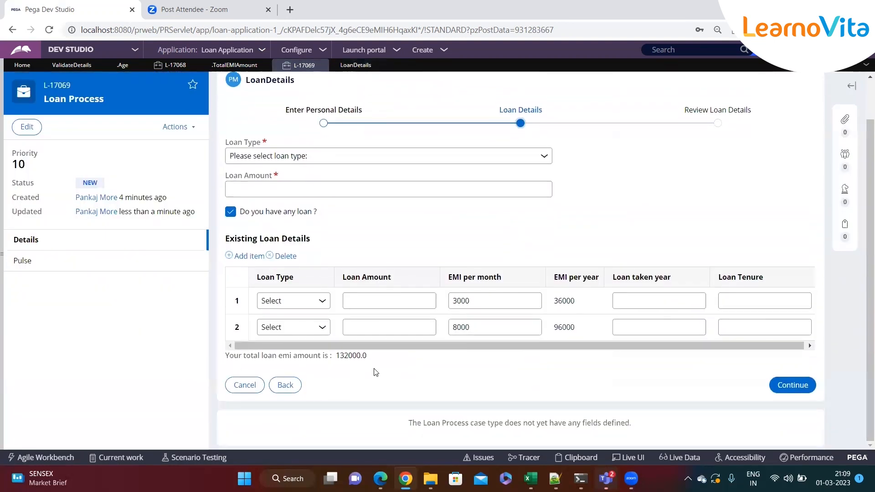
pyautogui.moveTo(326, 355); pyautogui.dragTo(226, 356)
pyautogui.click(260, 367)
pyautogui.click(367, 360)
pyautogui.moveTo(371, 360); pyautogui.dragTo(333, 359)
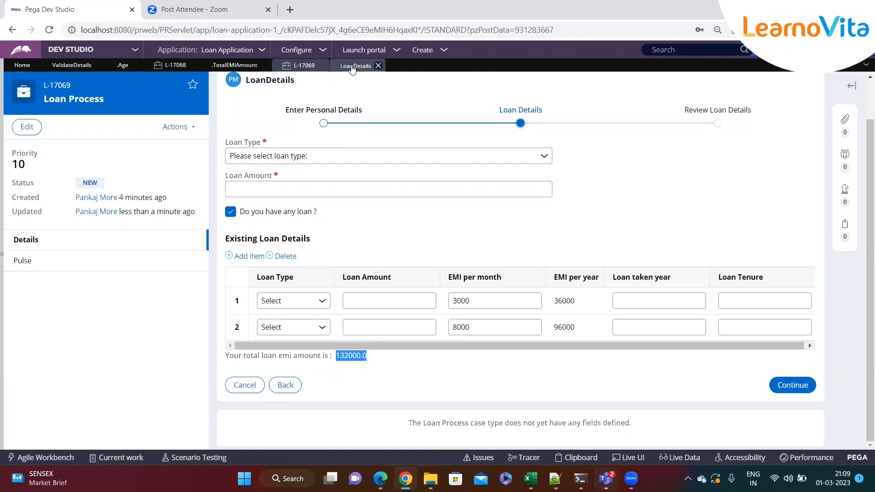
pyautogui.click(242, 66)
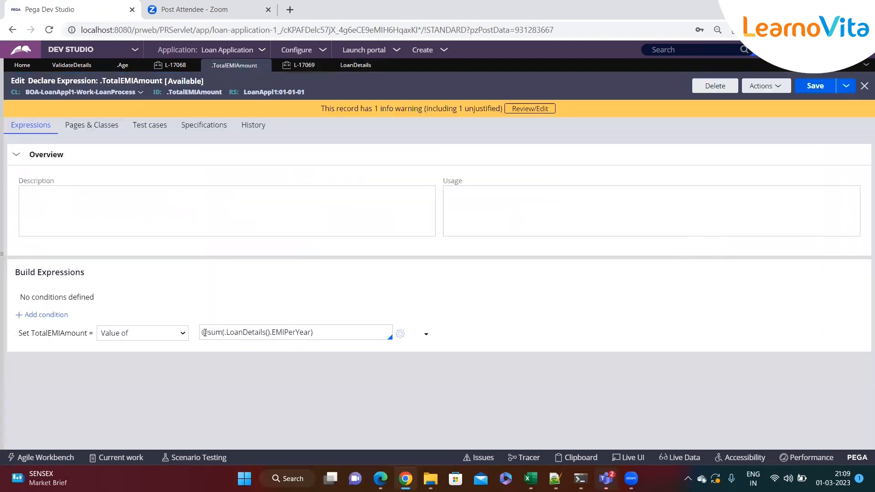
pyautogui.click(201, 333)
pyautogui.write('@roun')
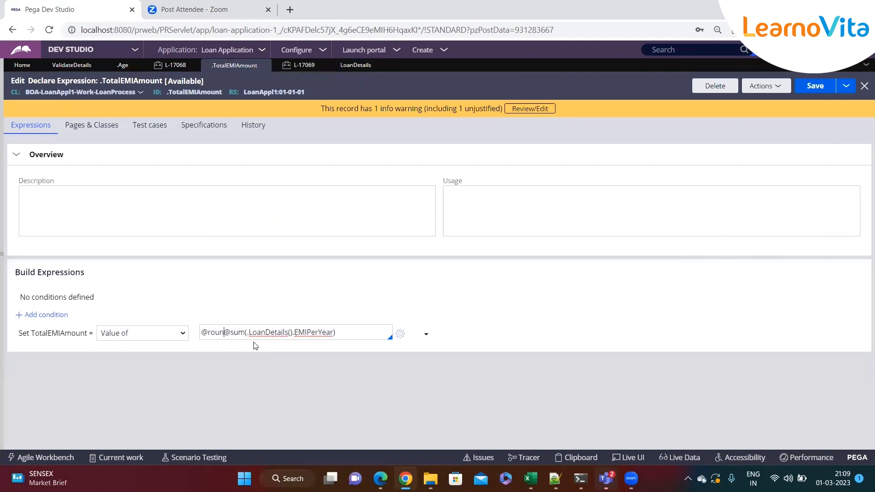
pyautogui.write('d(')
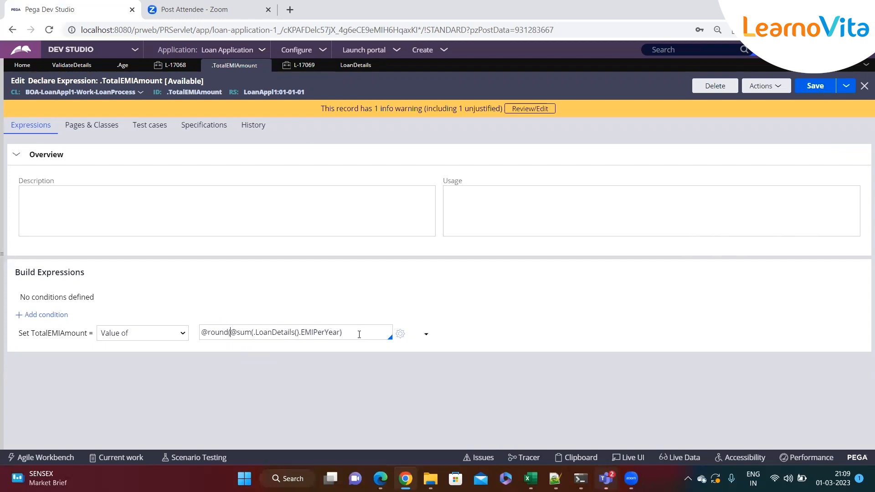
pyautogui.hotkey('ctrl', 's')
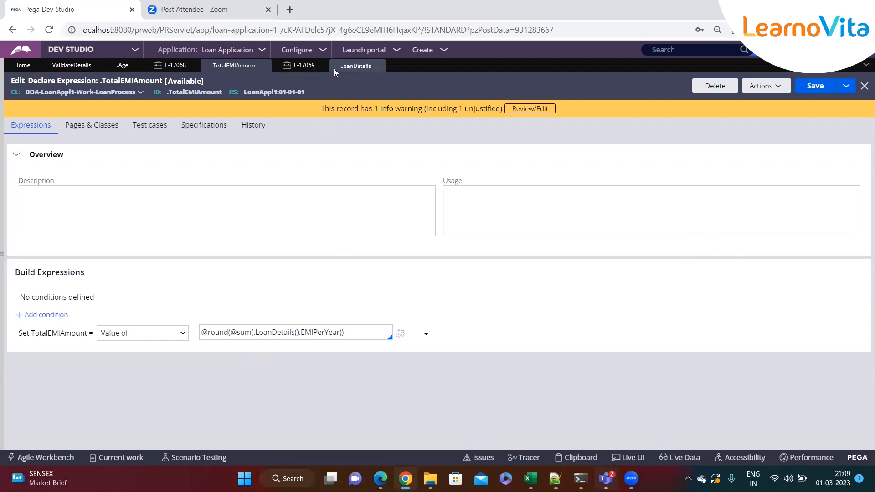
# Step: Return to case L-17069 and refresh its Loan Details step by going back to Personal Details and continuing
pyautogui.click(347, 67)
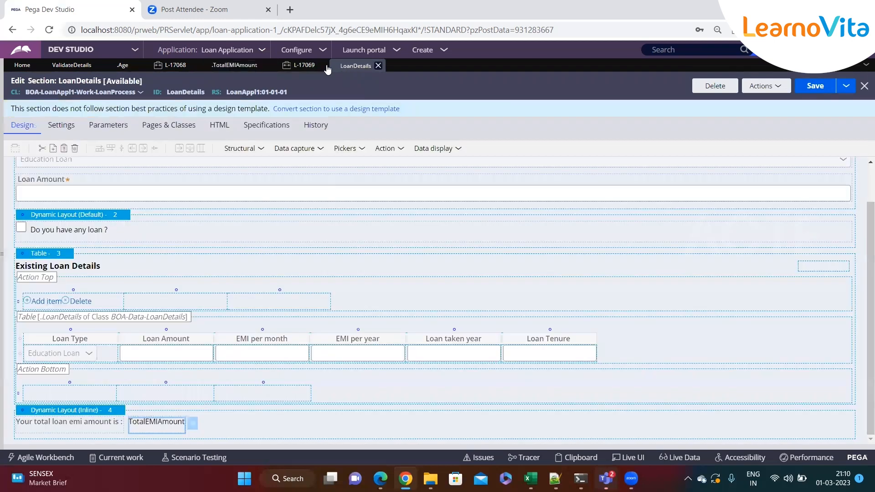
pyautogui.click(314, 67)
pyautogui.click(284, 387)
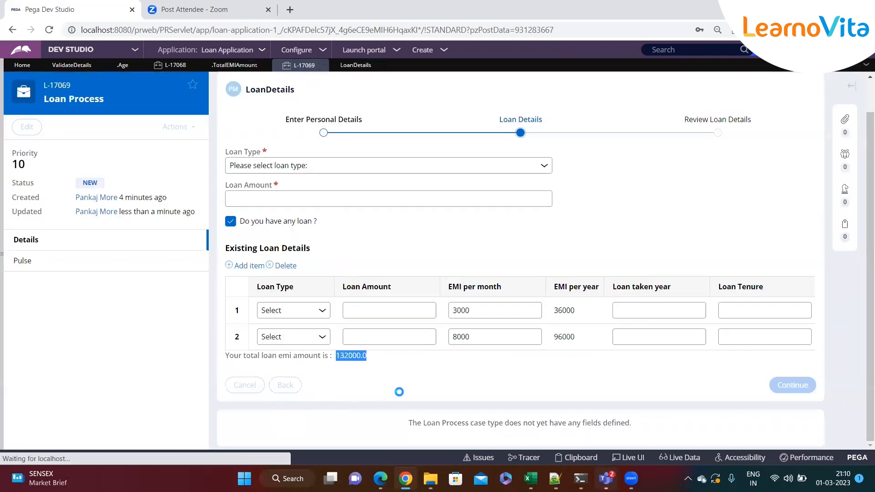
pyautogui.scroll(-5, 714, 380)
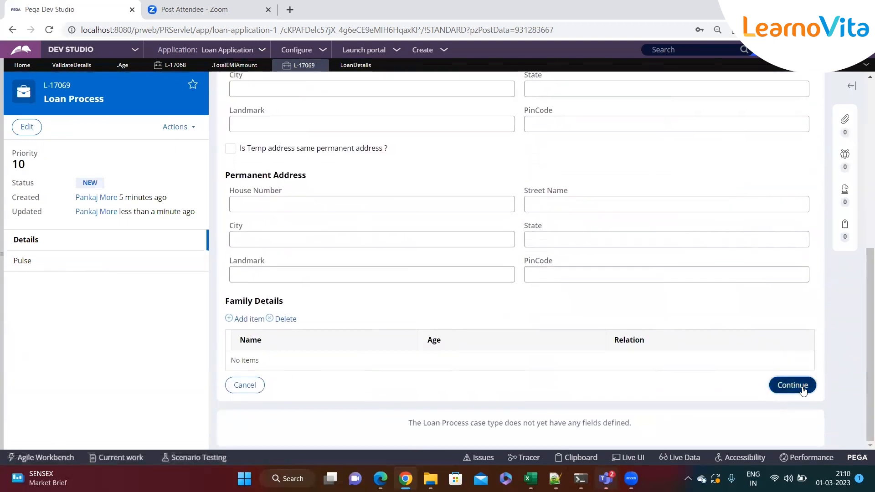
pyautogui.click(789, 385)
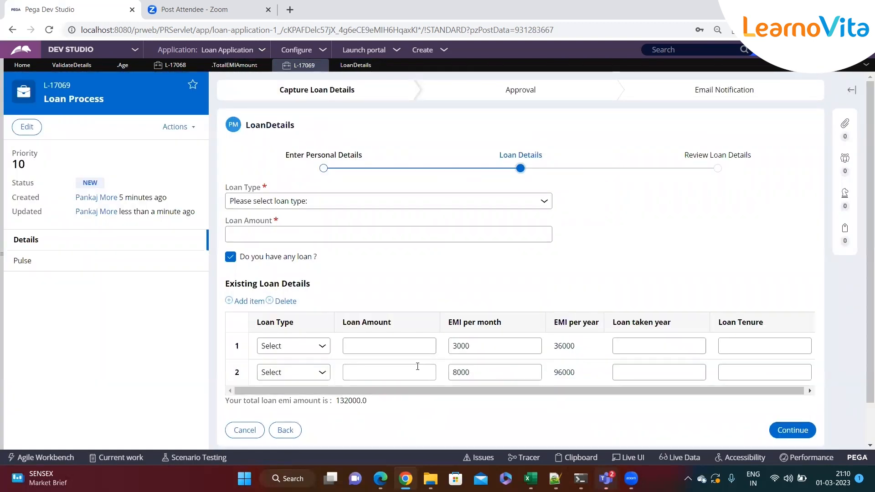
# Step: Add a third row to the Existing Loan Details table with an EMI per month of 2000
pyautogui.click(246, 301)
pyautogui.scroll(-2, 492, 360)
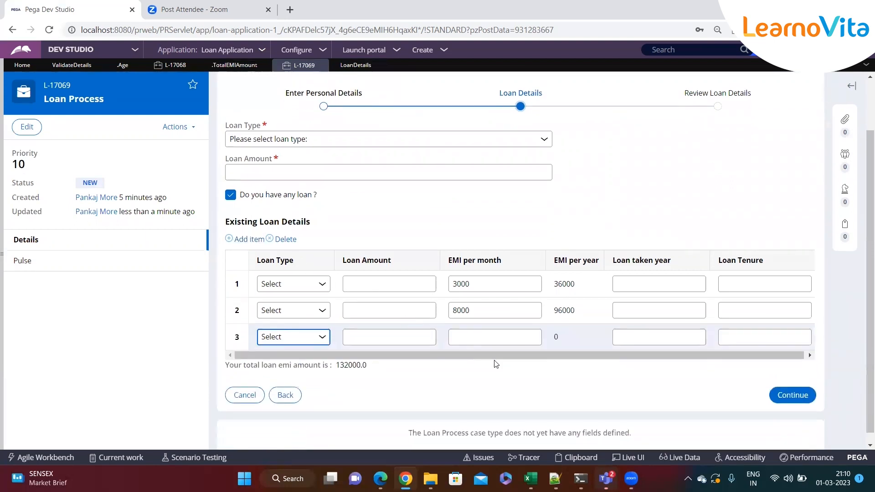
pyautogui.click(486, 324)
pyautogui.write('2000')
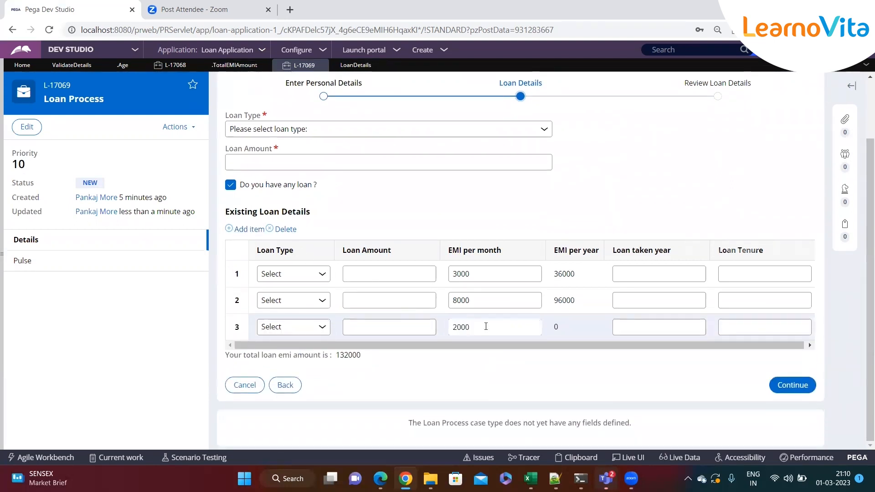
pyautogui.click(632, 326)
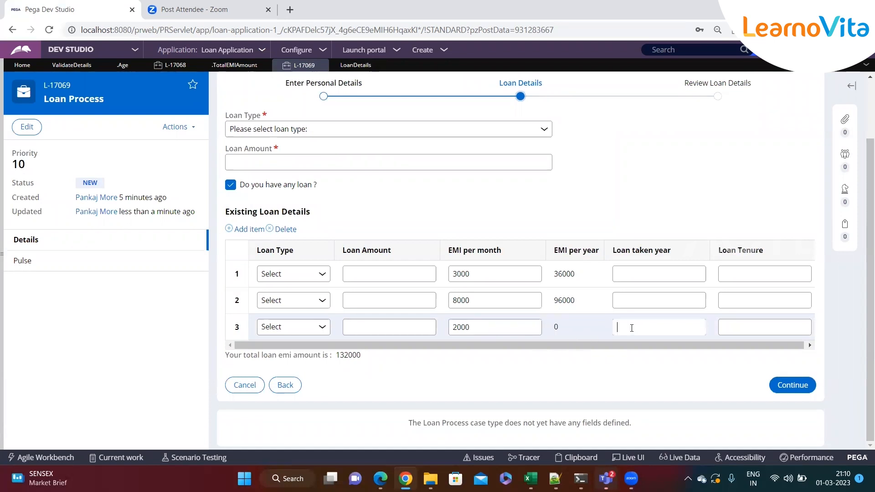
# Step: Examine the recalculated total EMI amount against the three rows' yearly EMI values
pyautogui.moveTo(357, 357); pyautogui.dragTo(335, 358)
pyautogui.click(375, 364)
pyautogui.click(411, 365)
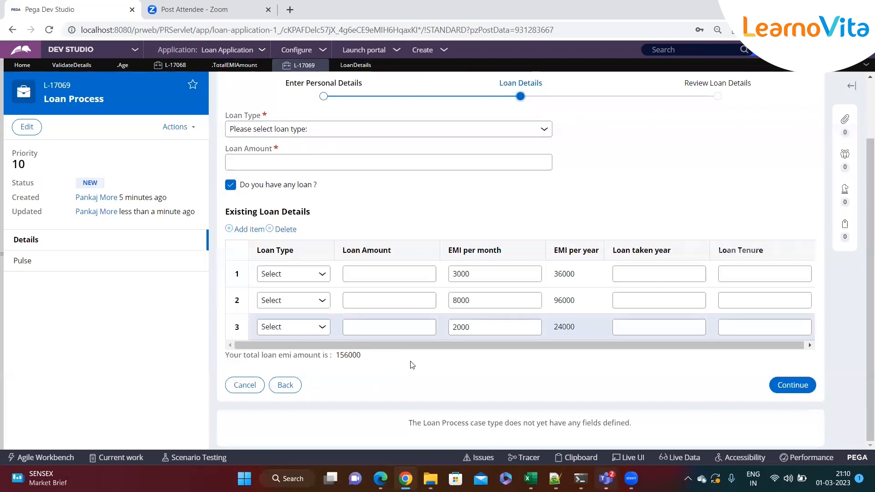
pyautogui.scroll(2, 413, 366)
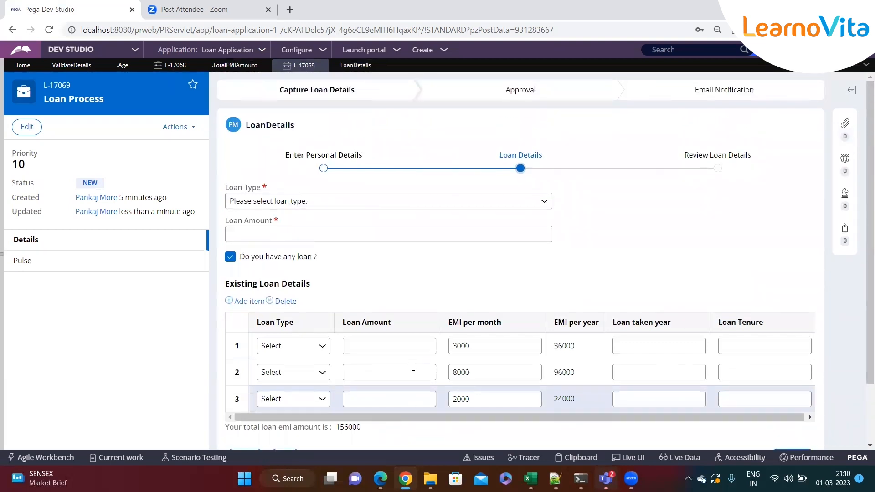
# Step: Close all open rule tabs and both Loan Process cases, L-17069 and L-17068, discarding their unsaved changes
pyautogui.click(242, 65)
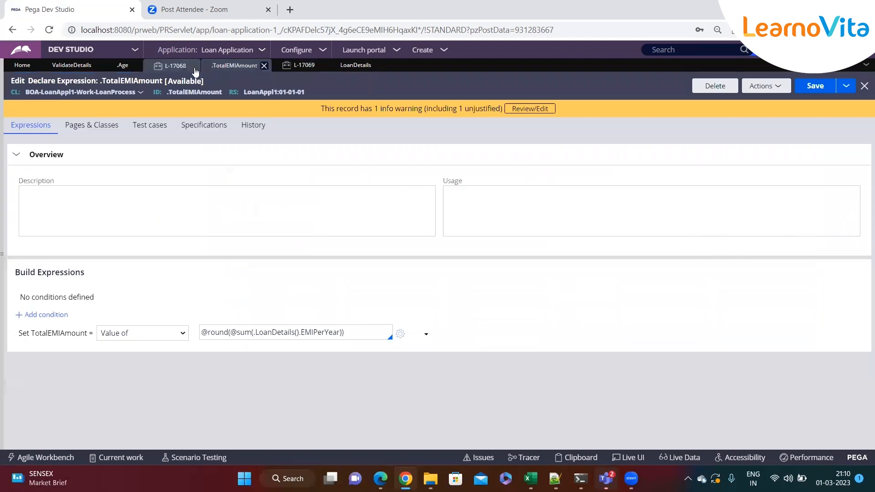
pyautogui.click(866, 66)
pyautogui.click(826, 168)
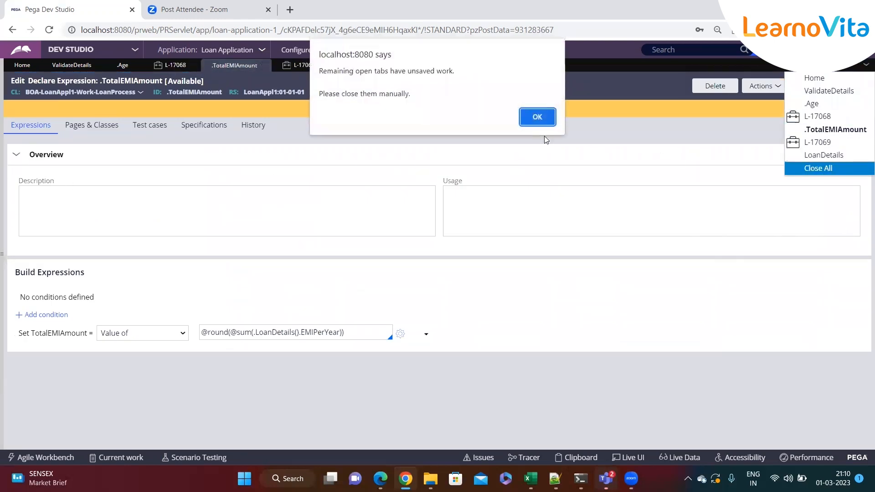
pyautogui.click(533, 112)
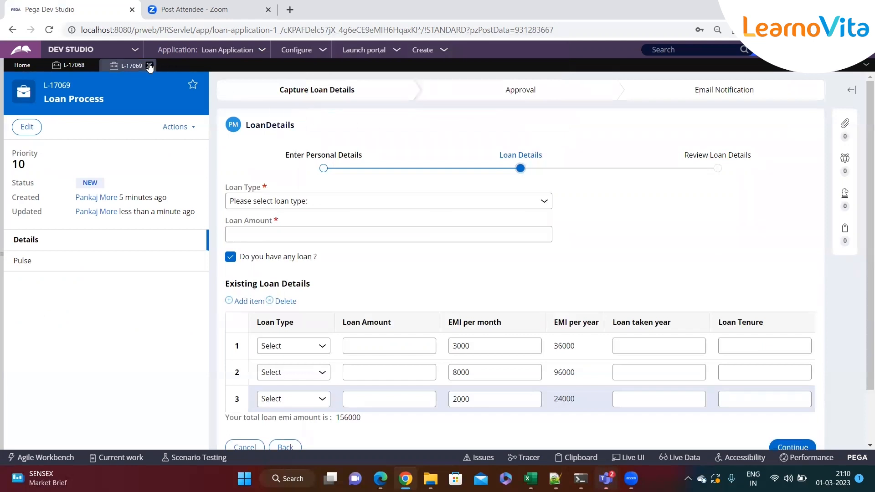
pyautogui.click(149, 66)
pyautogui.click(527, 286)
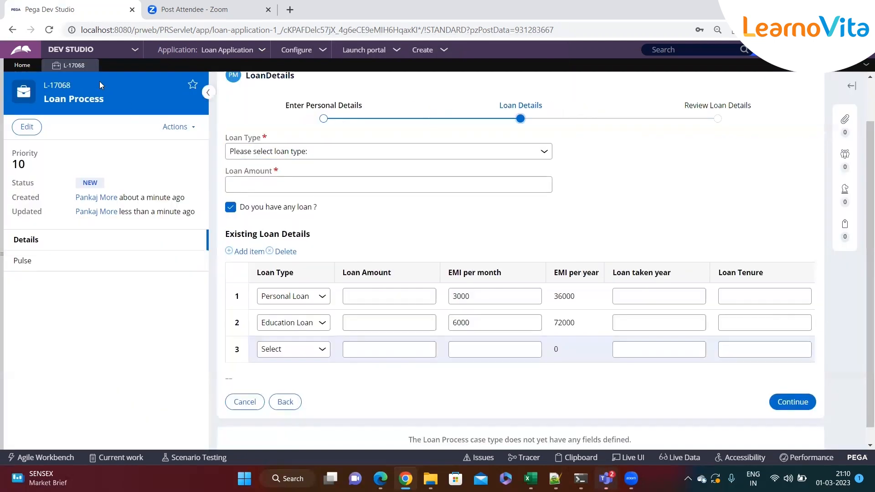
pyautogui.click(91, 65)
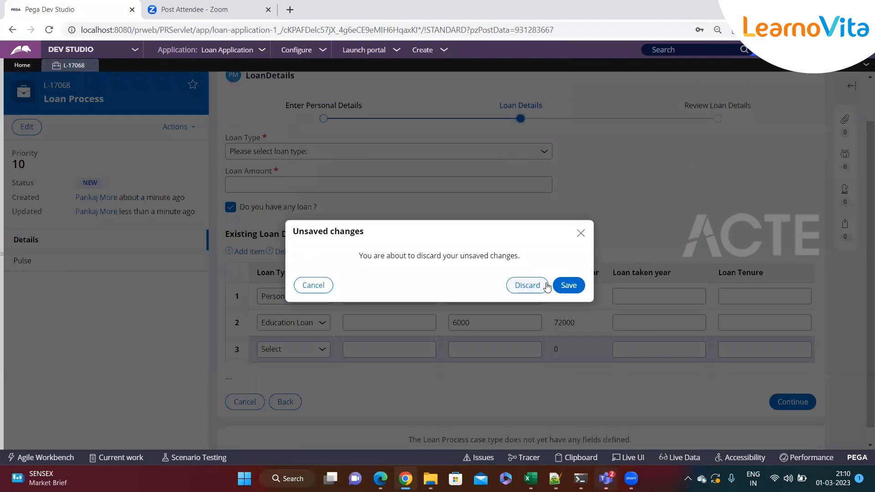
pyautogui.click(527, 286)
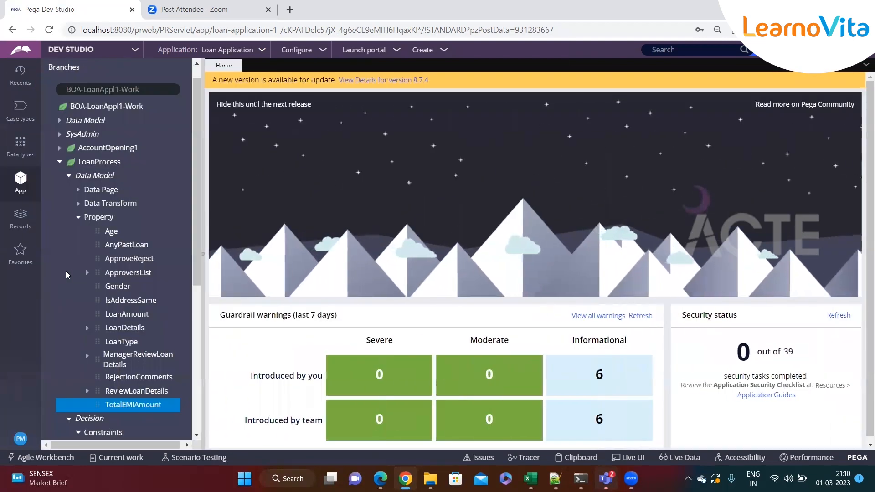
# Step: Collapse the LoanProcess class tree and list the Work Group instances among the Organization records
pyautogui.click(82, 217)
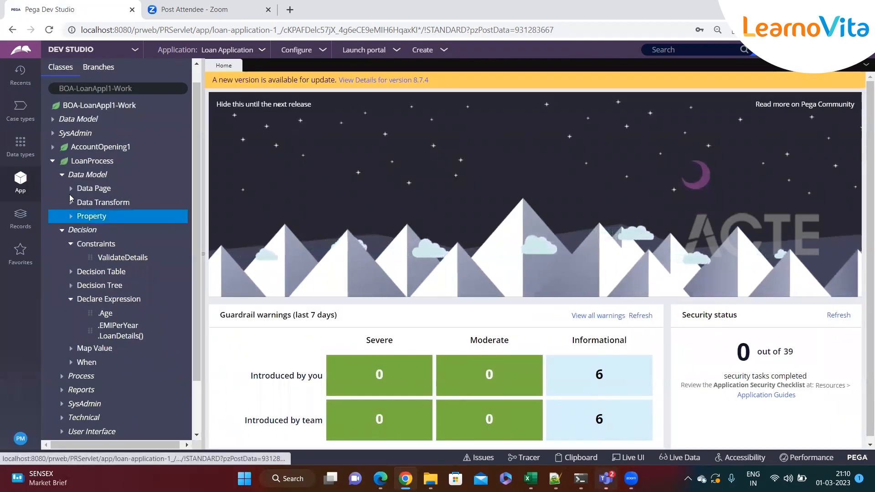
pyautogui.click(62, 174)
pyautogui.click(53, 161)
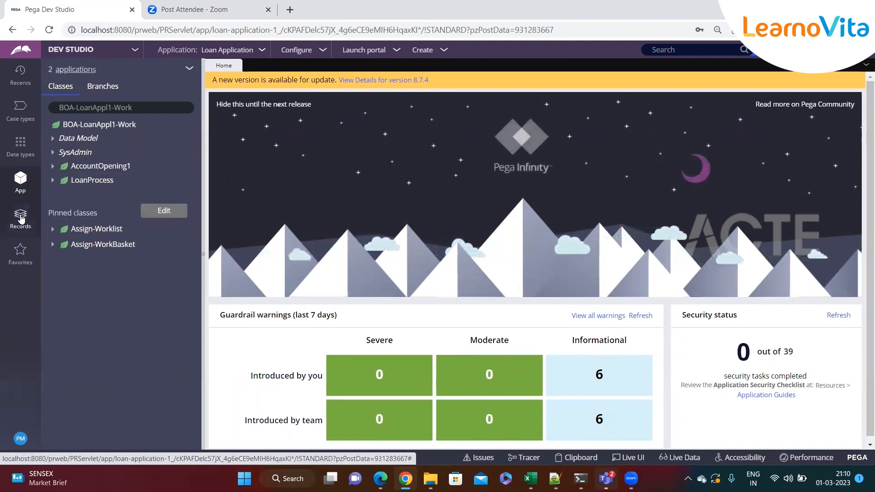
pyautogui.click(21, 219)
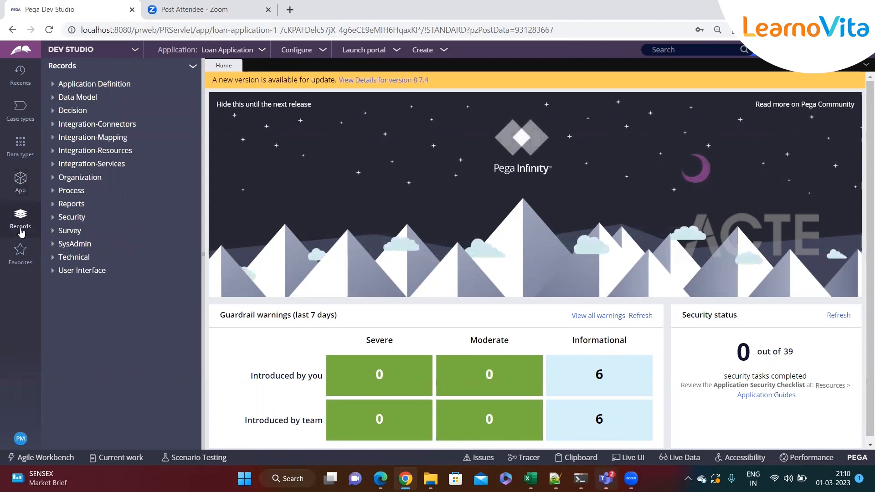
pyautogui.click(20, 180)
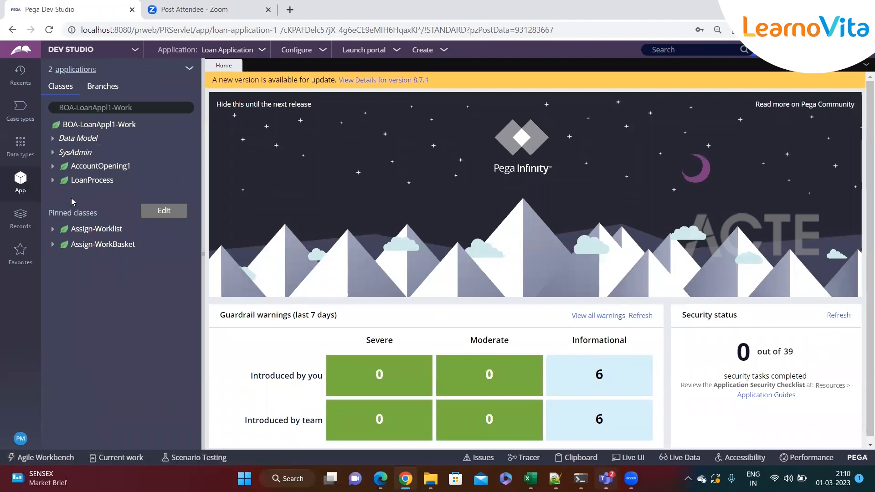
pyautogui.click(21, 218)
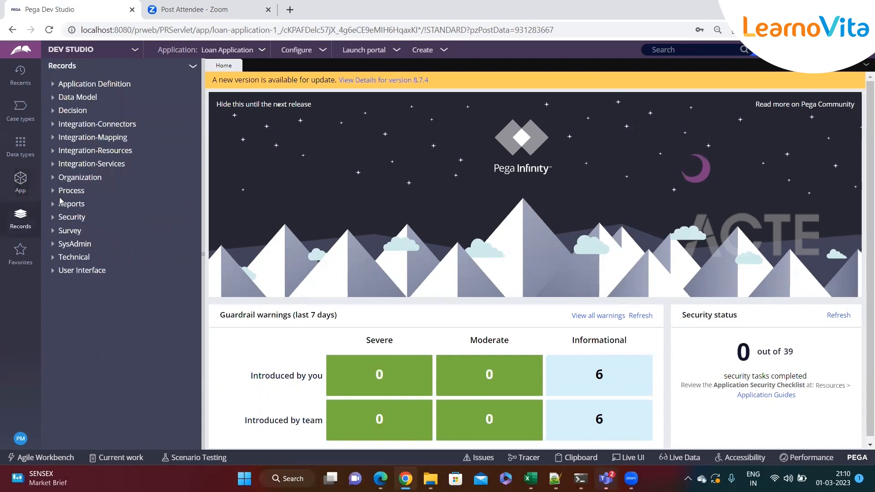
pyautogui.click(54, 180)
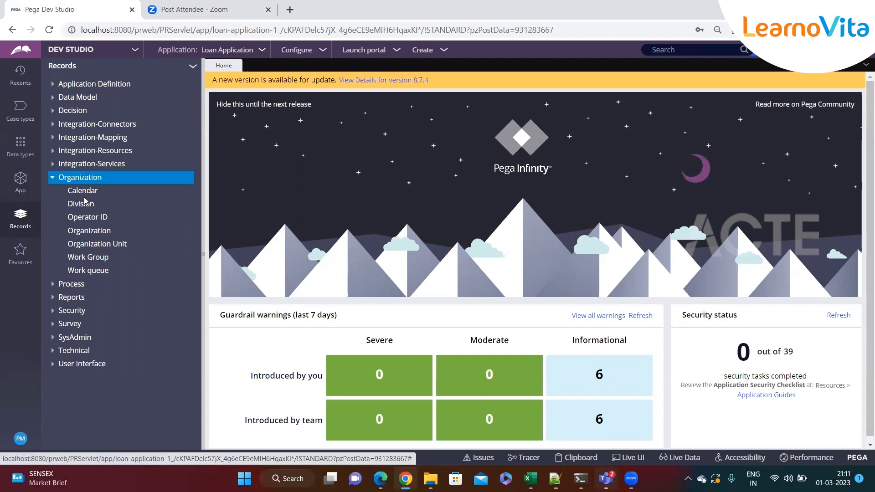
pyautogui.click(86, 258)
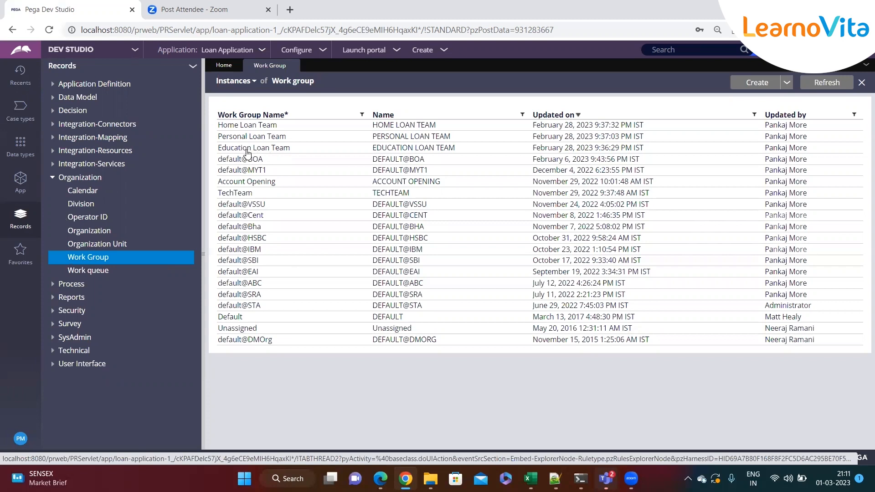
# Step: Open the signed-in operator's record and examine the team assigned in its work routing settings
pyautogui.click(21, 439)
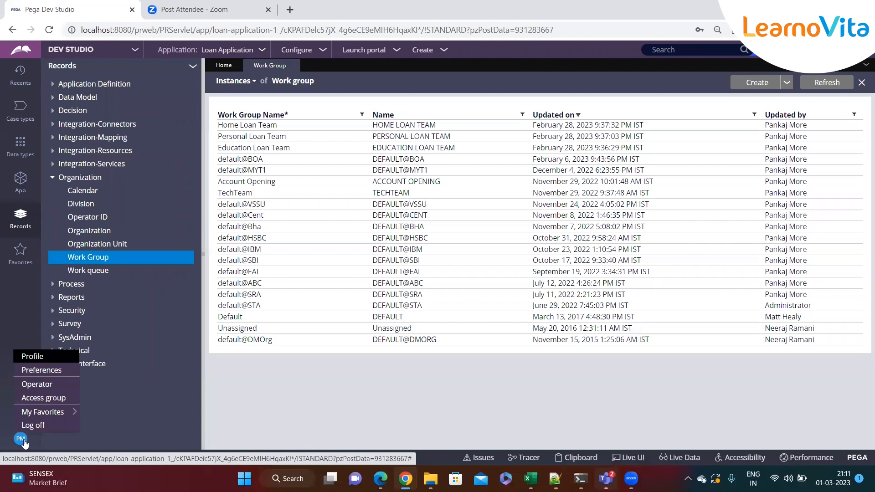
pyautogui.click(25, 385)
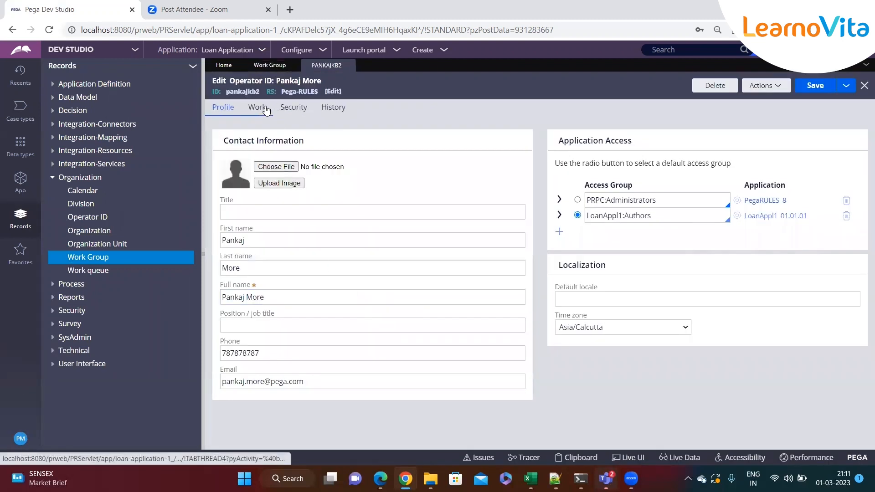
pyautogui.click(266, 110)
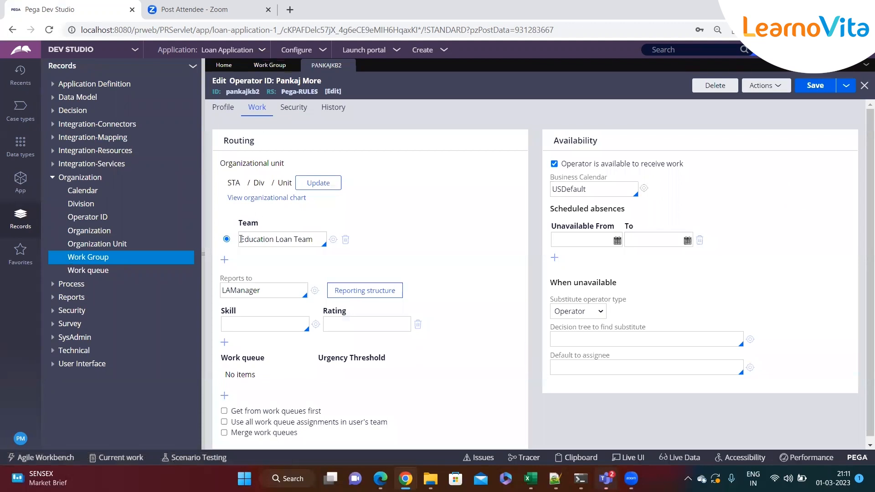
pyautogui.tripleClick(257, 240)
pyautogui.click(402, 214)
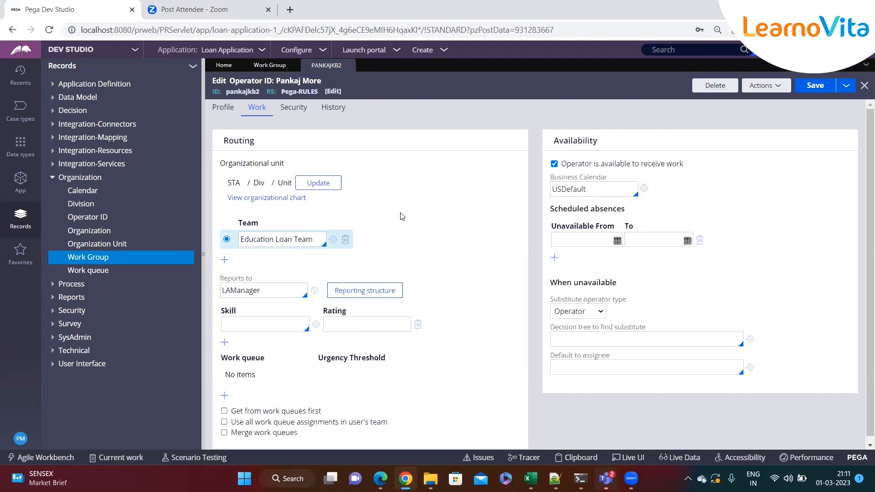
# Step: Begin a copy of the operator record with the short description Edu Loan 1
pyautogui.click(846, 85)
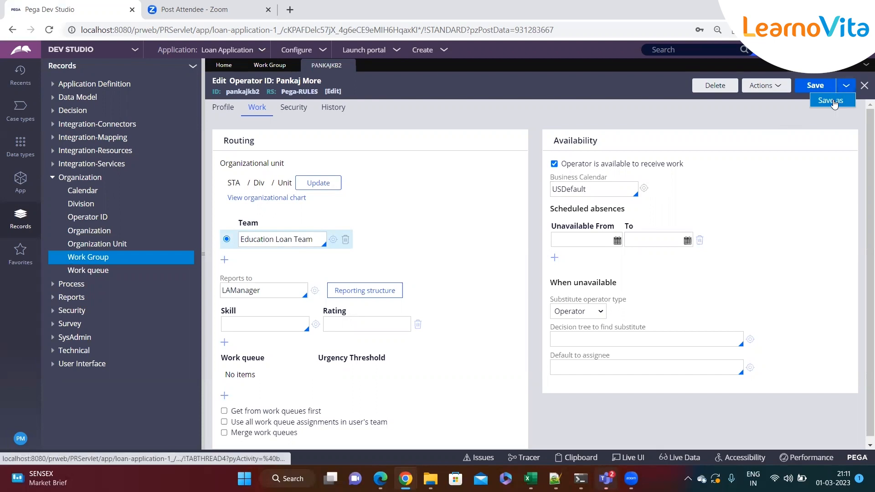
pyautogui.click(835, 104)
pyautogui.doubleClick(266, 123)
pyautogui.tripleClick(266, 124)
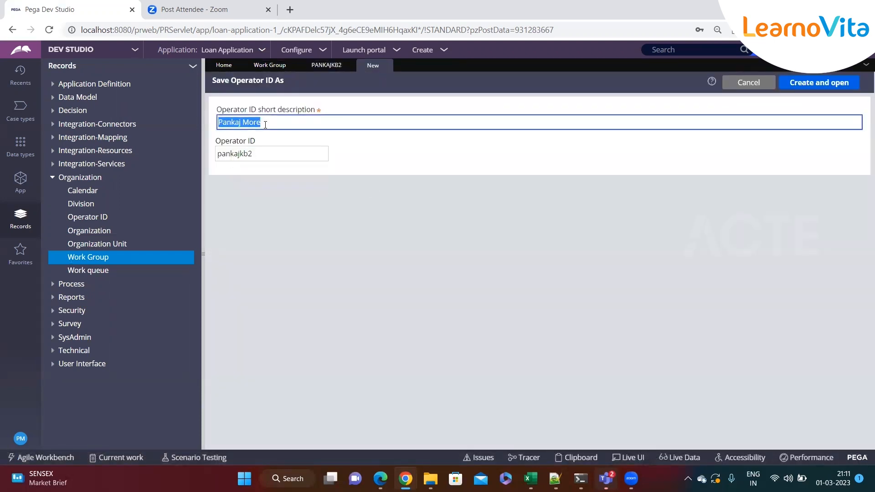
pyautogui.write('Edu Loan 1')
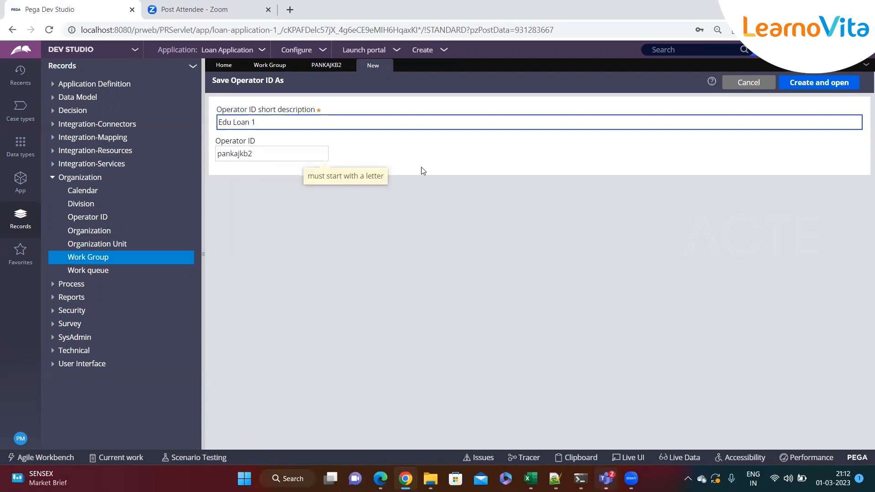
# Step: Set the copy's operator ID to ELoan, then create and open the new operator record
pyautogui.tripleClick(274, 125)
pyautogui.hotkey('ctrl', 'c')
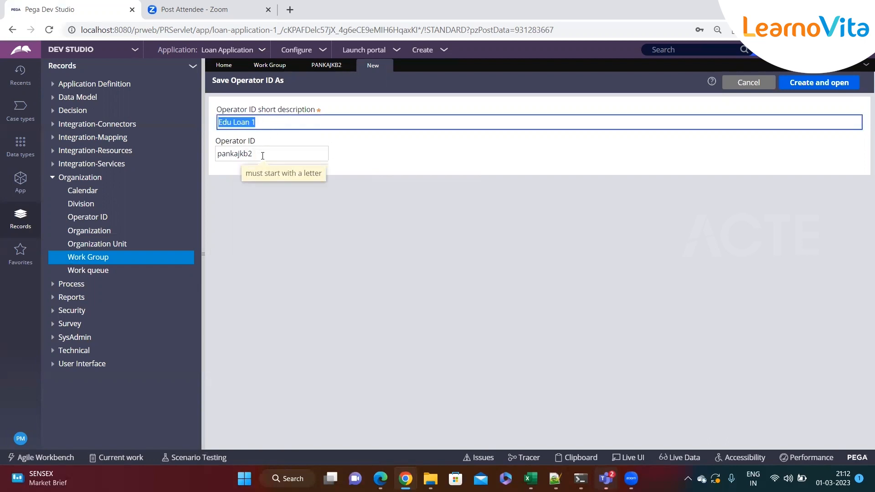
pyautogui.tripleClick(282, 153)
pyautogui.hotkey('ctrl', 'v')
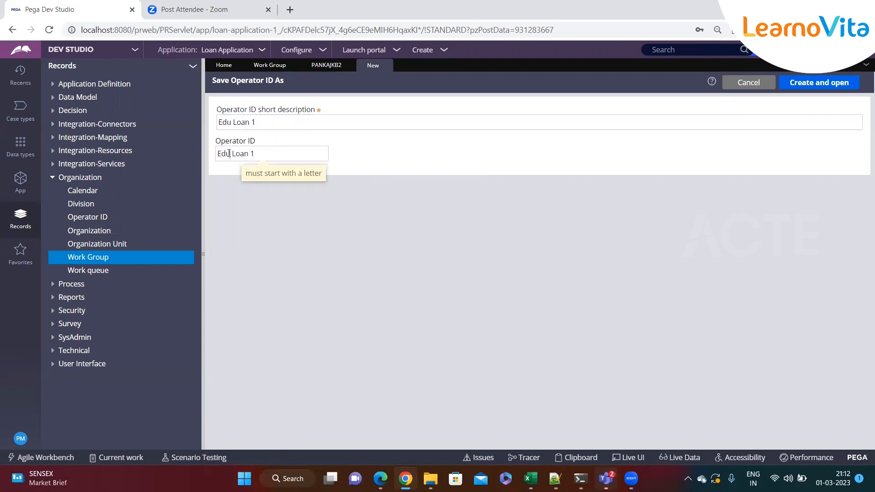
pyautogui.press('BackSpace')
pyautogui.press('BackSpace')
pyautogui.press('BackSpace')
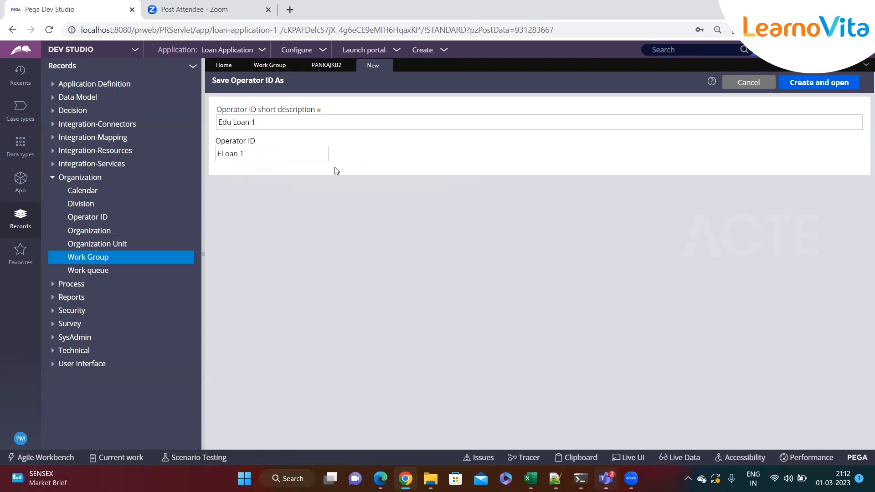
pyautogui.click(816, 83)
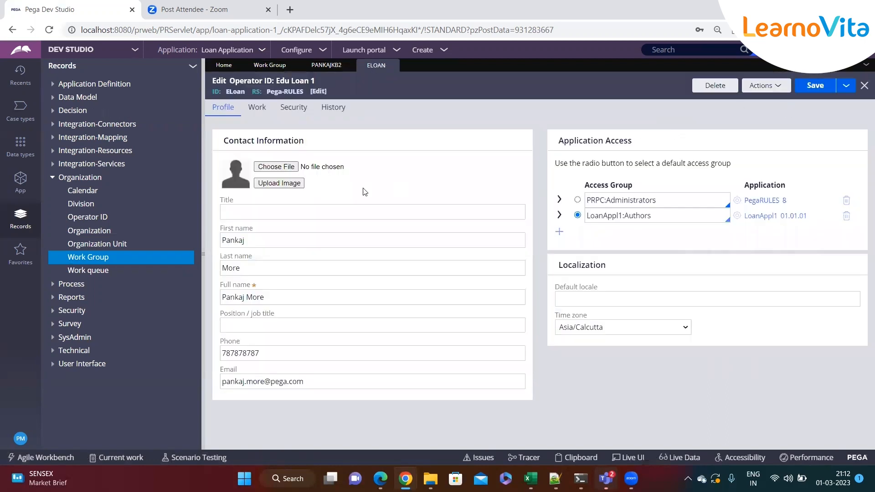
# Step: Check the new operator's team, set its full name to Education Loan Person and save the record
pyautogui.click(257, 108)
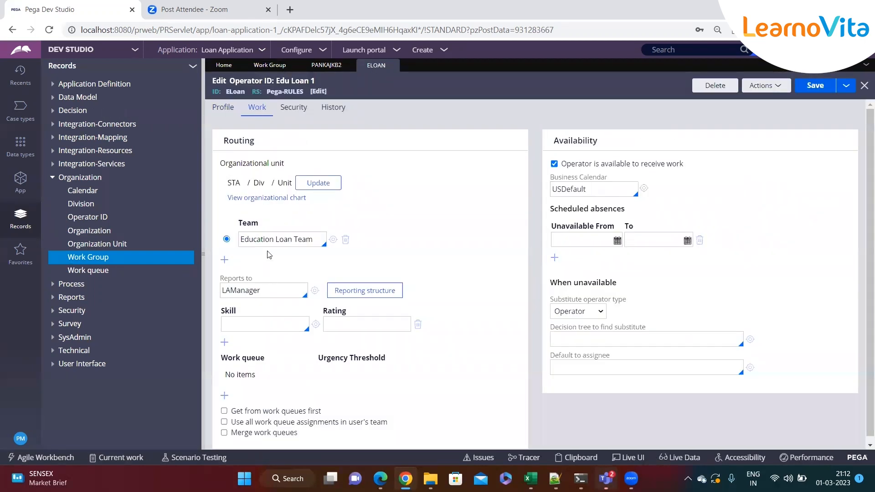
pyautogui.click(223, 108)
pyautogui.moveTo(265, 298); pyautogui.dragTo(194, 298)
pyautogui.write('Education Loan Person')
pyautogui.click(193, 298)
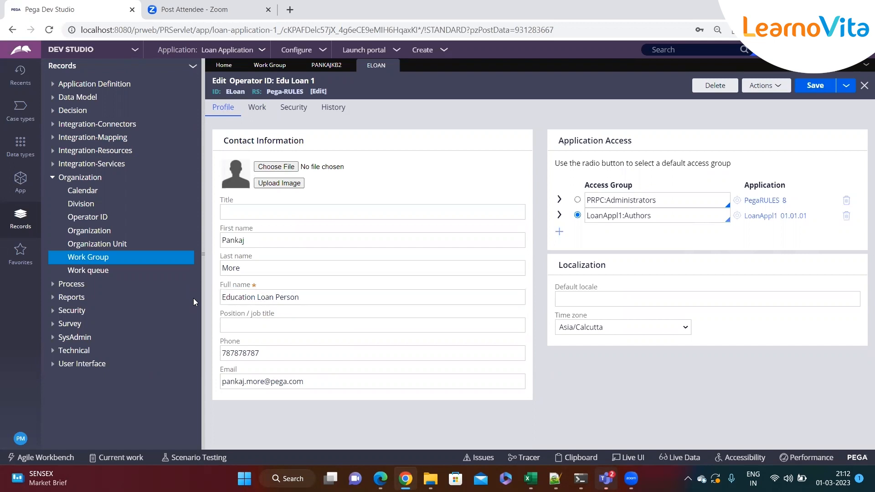
pyautogui.click(816, 87)
# Step: In the Notepad++ notes under Education Loan, replace entry A with the first operator's name and B with ELoan, and remove entry C
pyautogui.click(555, 478)
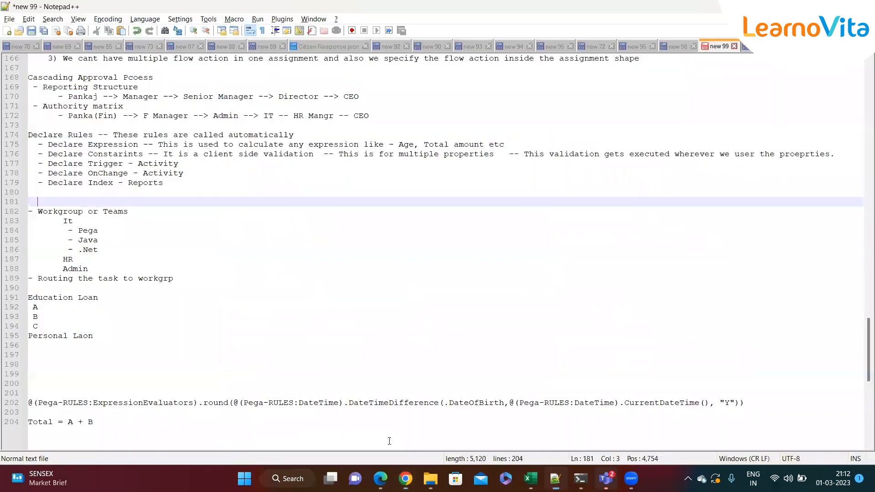
pyautogui.click(104, 296)
pyautogui.click(55, 308)
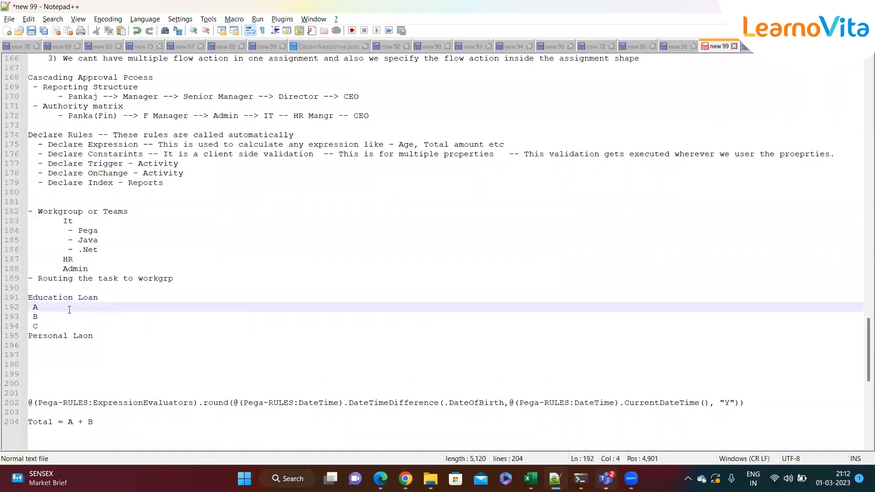
pyautogui.press('BackSpace')
pyautogui.write('Pankaj')
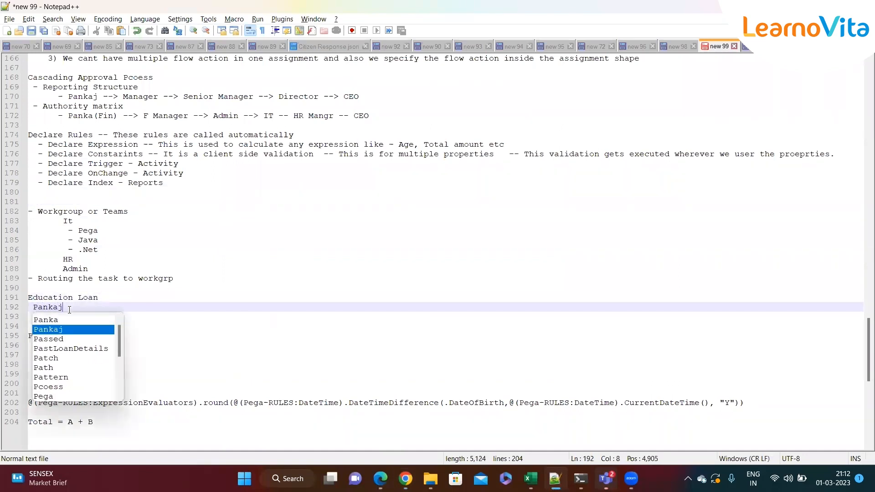
pyautogui.press('Escape')
pyautogui.press('BackSpace')
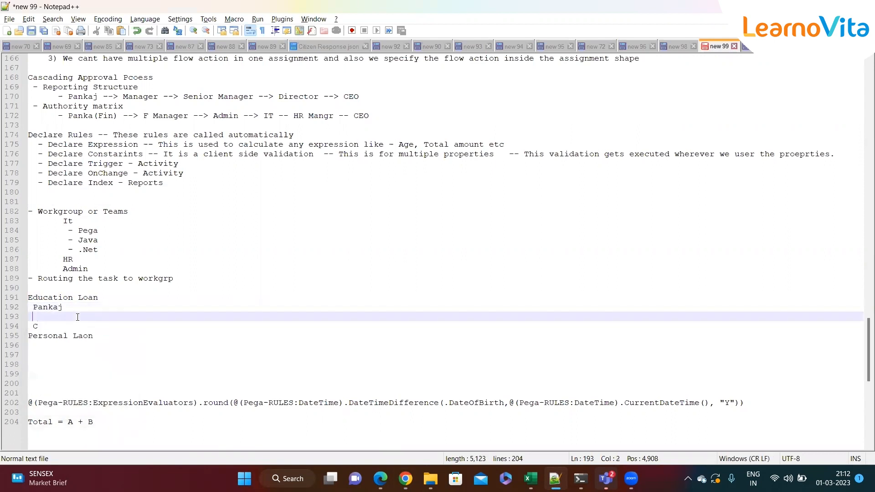
pyautogui.write('E')
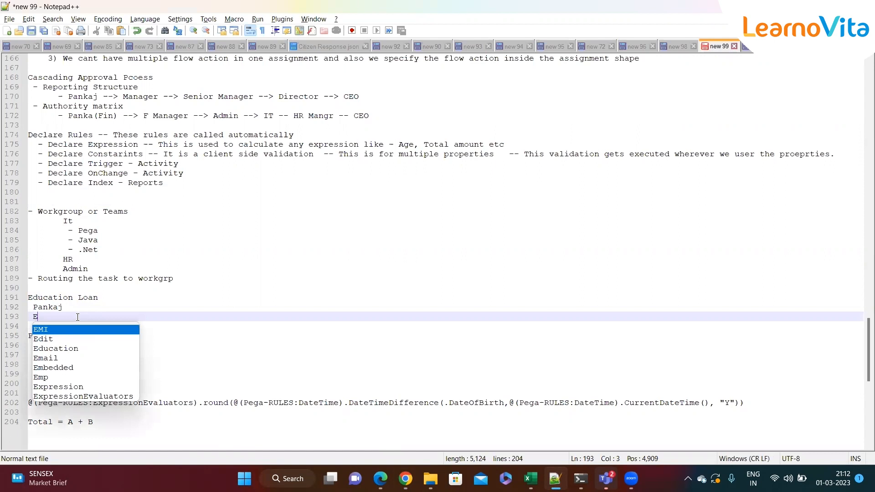
pyautogui.write('Loan')
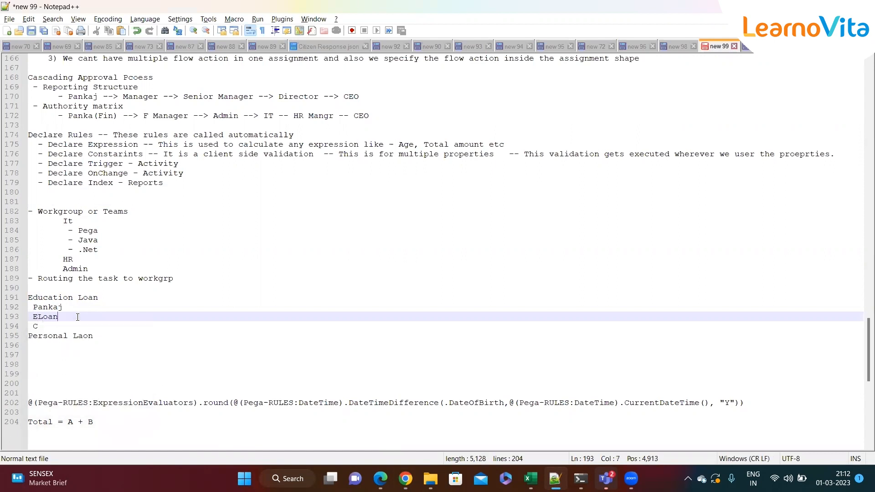
pyautogui.click(63, 327)
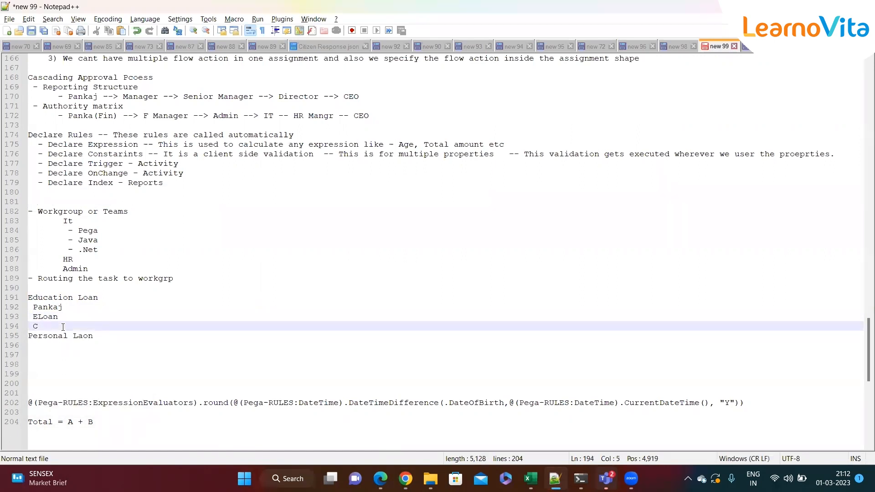
pyautogui.press('BackSpace')
# Step: In Pega Dev Studio, save a copy of the ELoan operator record with short description ELoan and operator ID ELoan1, and open it
pyautogui.hotkey('alt', 'Tab')
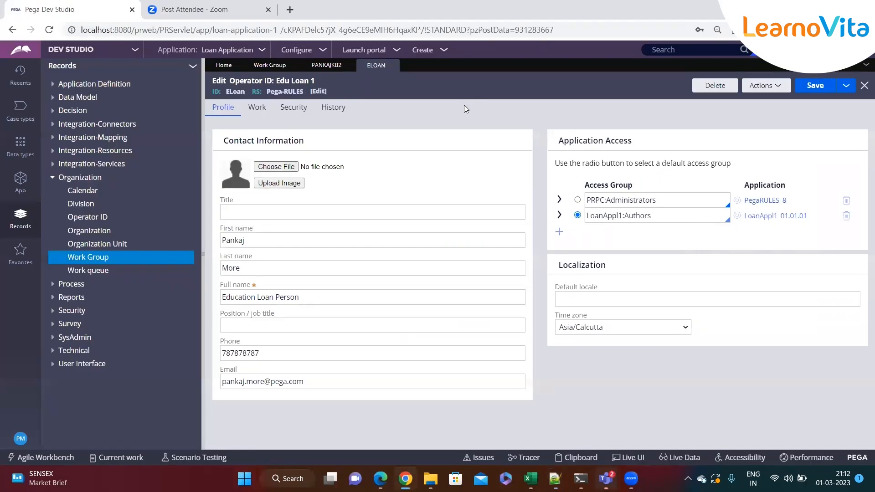
pyautogui.click(846, 86)
pyautogui.click(828, 102)
pyautogui.click(266, 126)
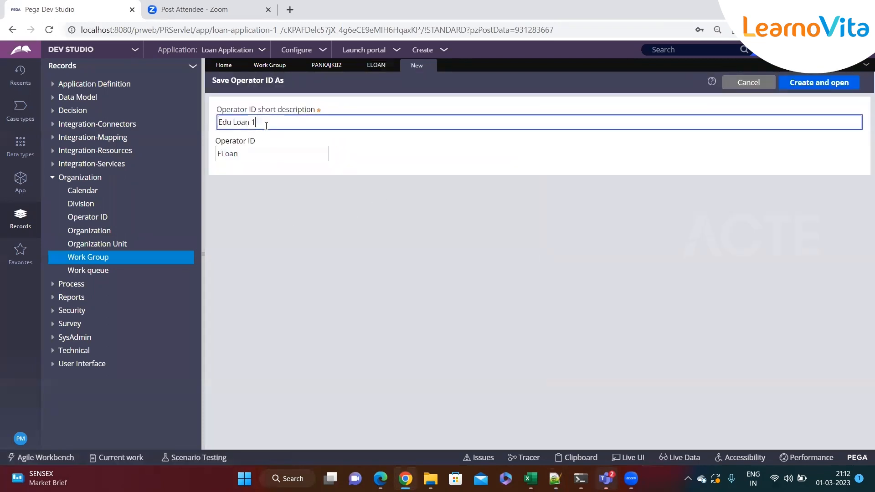
pyautogui.press('BackSpace')
pyautogui.press('BackSpace')
pyautogui.press('BackSpace')
pyautogui.press('BackSpace')
pyautogui.press('BackSpace')
pyautogui.press('BackSpace')
pyautogui.press('BackSpace')
pyautogui.press('BackSpace')
pyautogui.write('ELoan')
pyautogui.click(249, 155)
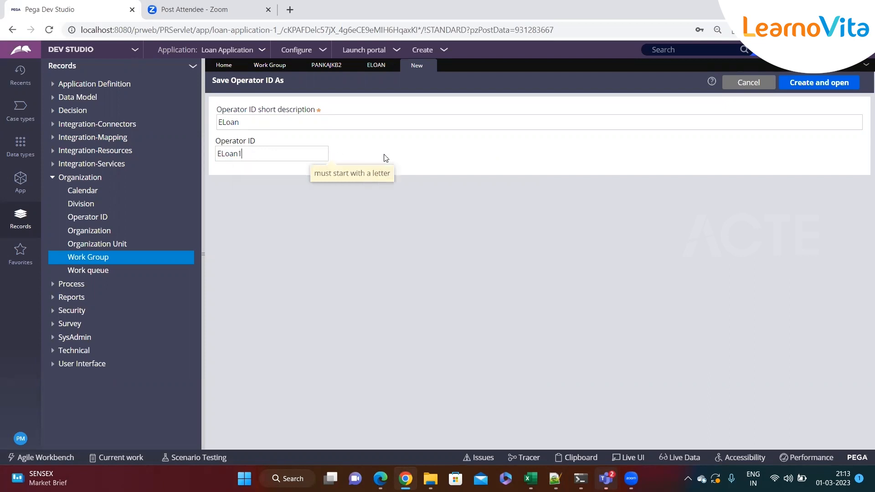
pyautogui.click(802, 82)
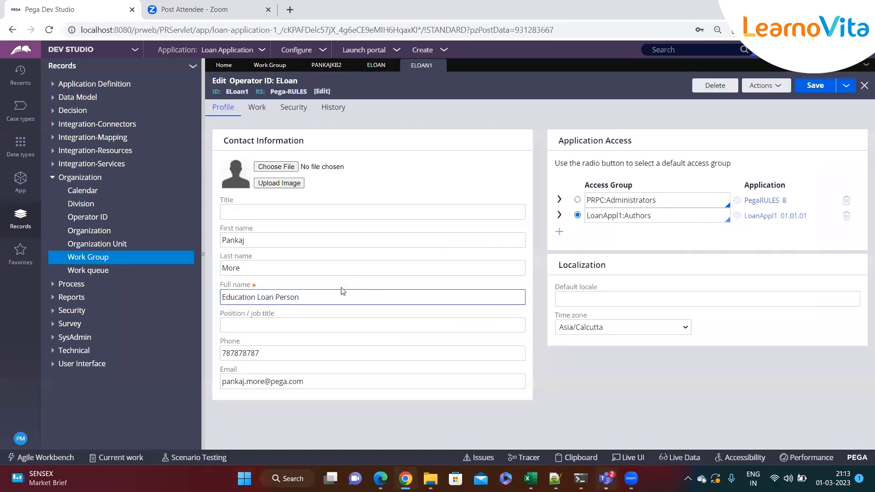
# Step: Set the new operator's full name to Another Education Loan Person and save the record
pyautogui.click(347, 299)
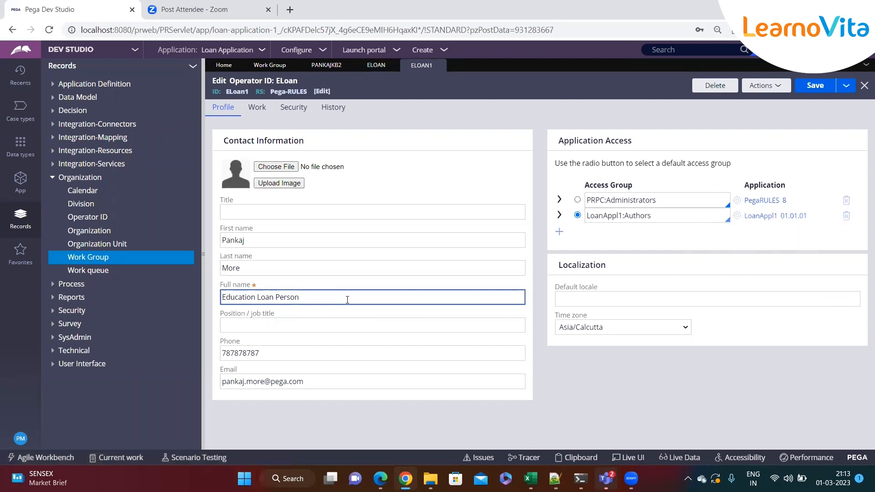
pyautogui.click(223, 296)
pyautogui.write('Another')
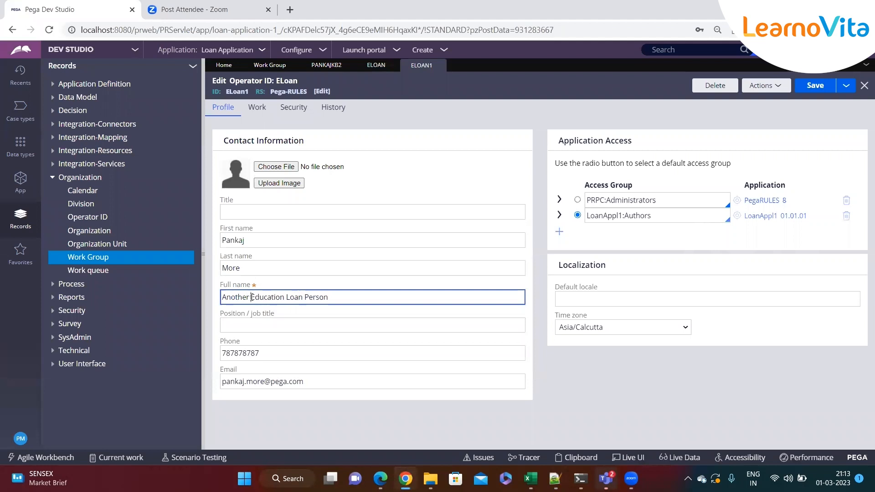
pyautogui.click(795, 91)
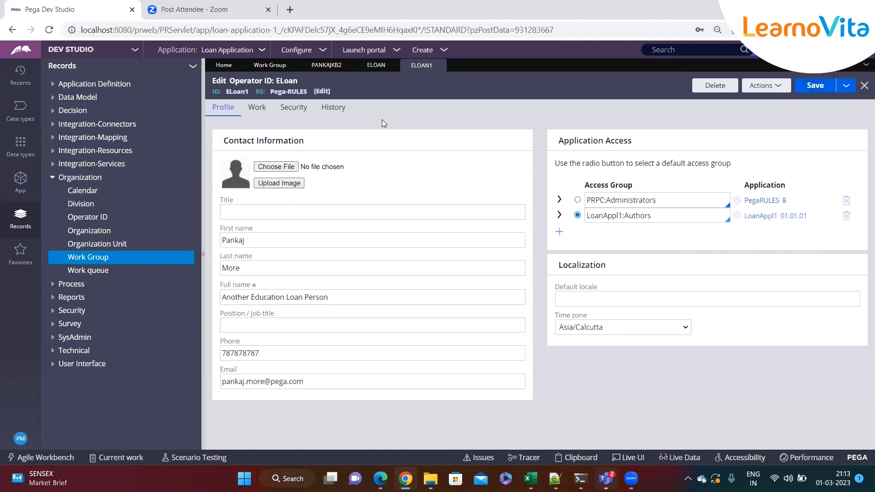
# Step: In the Notepad++ notes, add Eloan1 as the third operator under Education Loan
pyautogui.hotkey('alt', 'Tab')
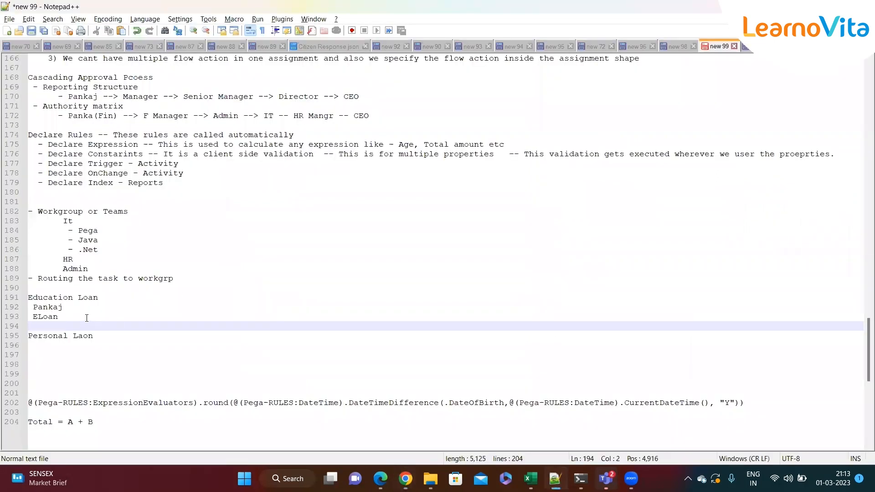
pyautogui.write('Eloan')
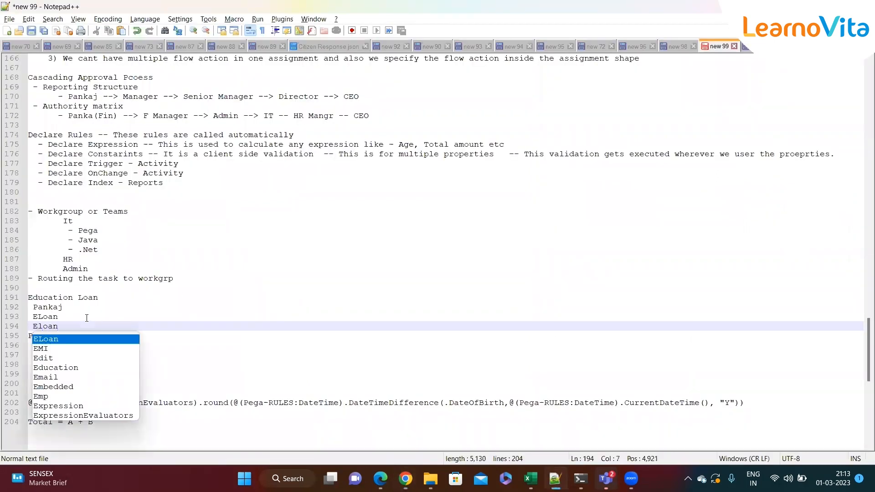
pyautogui.write('1')
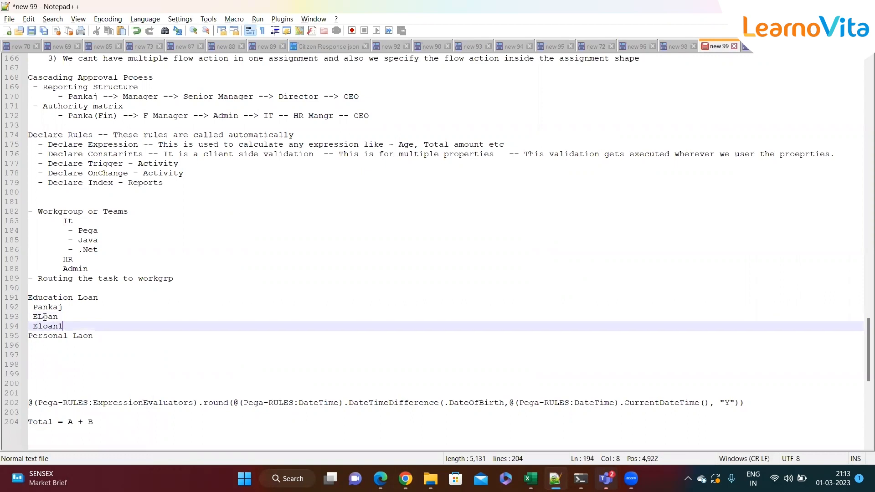
pyautogui.click(111, 298)
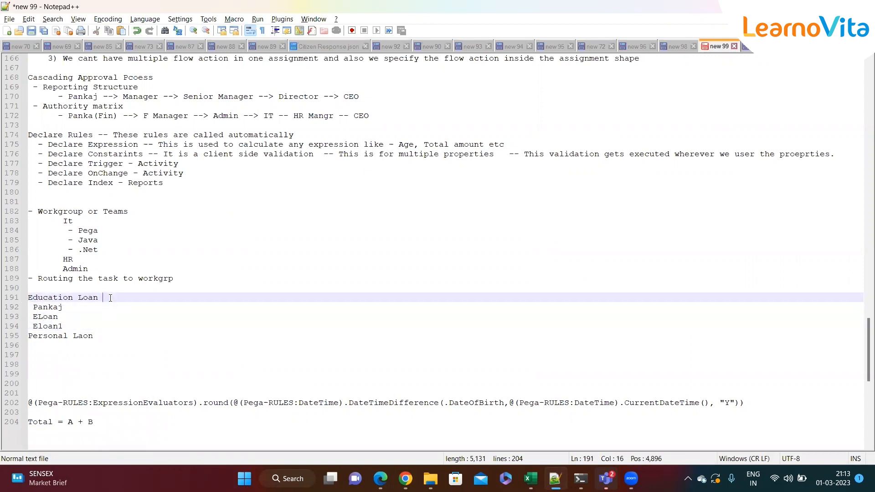
# Step: Switch back to Pega Dev Studio and open the Approval process flow of the Loan Process case type as its own rule
pyautogui.hotkey('alt', 'Tab')
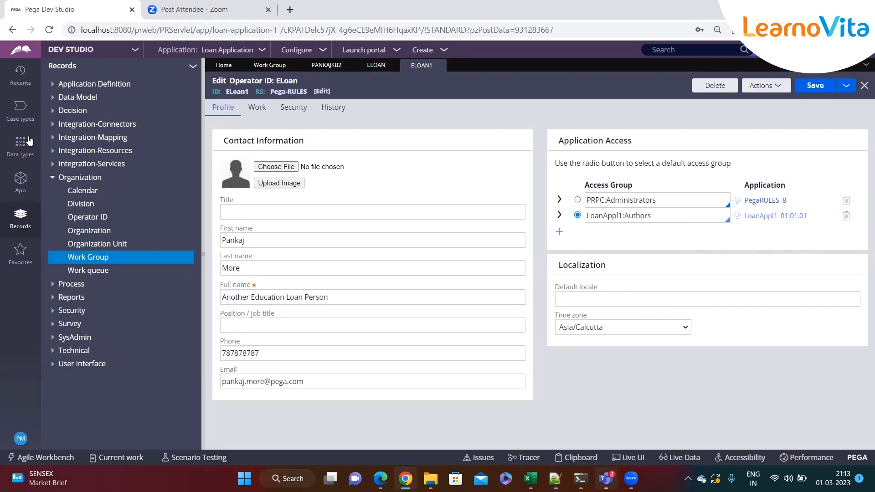
pyautogui.click(21, 111)
pyautogui.click(57, 114)
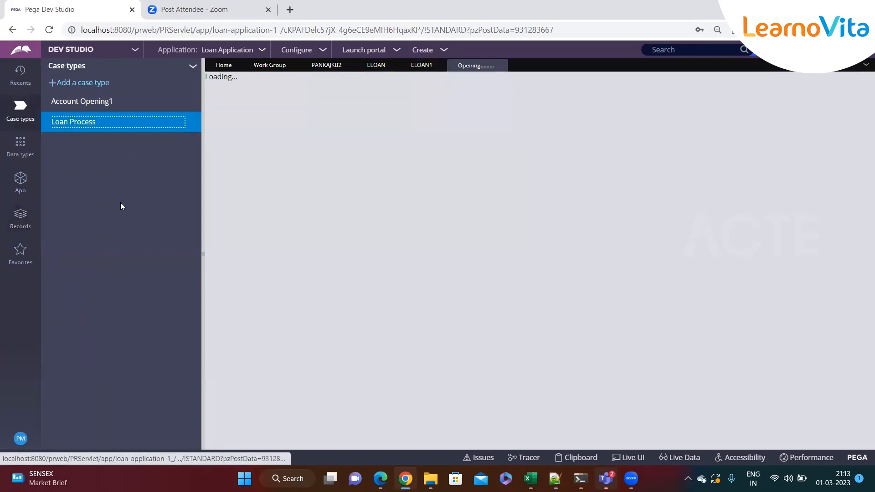
pyautogui.click(204, 255)
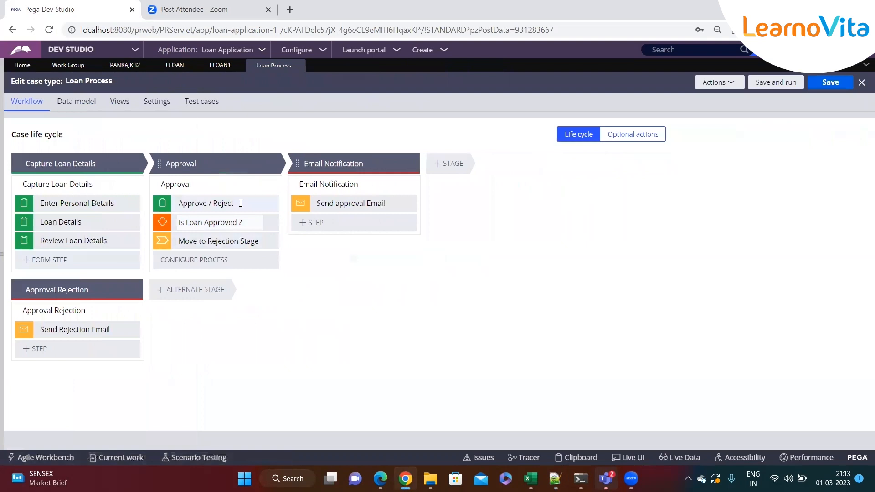
pyautogui.click(264, 184)
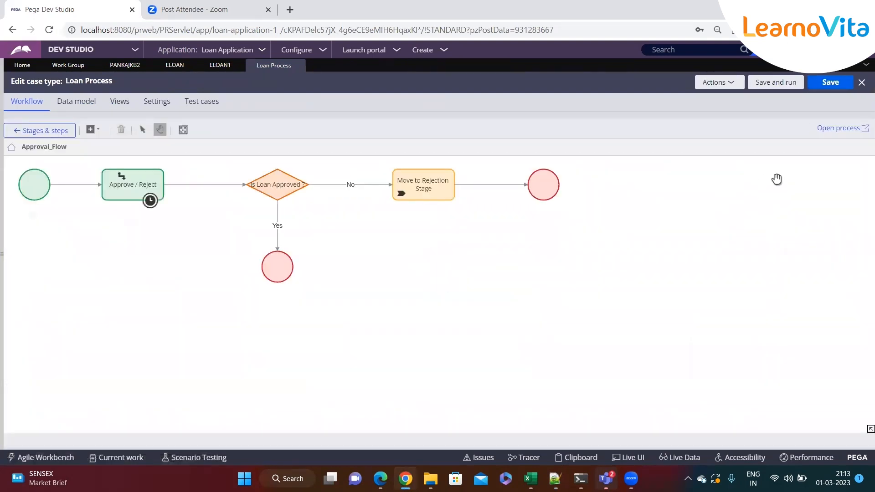
pyautogui.click(839, 133)
# Step: Open the Approve / Reject assignment's properties, review the routing options and route the assignment to Custom
pyautogui.click(129, 186)
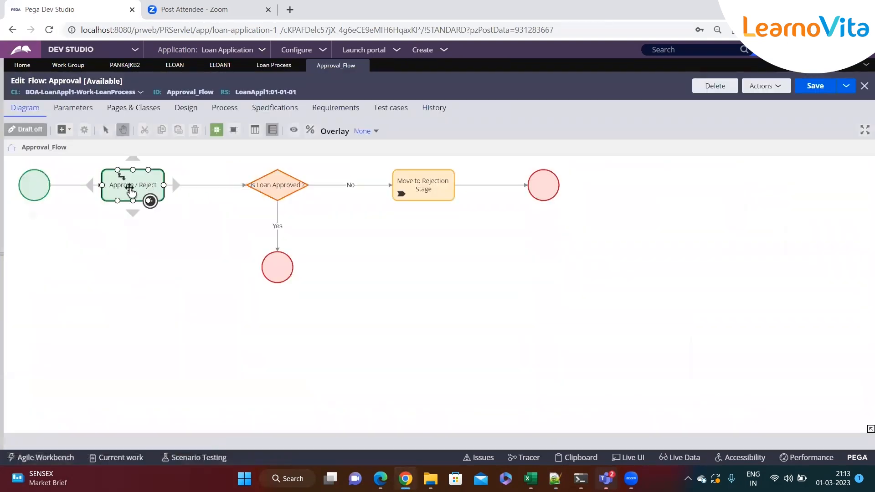
pyautogui.doubleClick(123, 191)
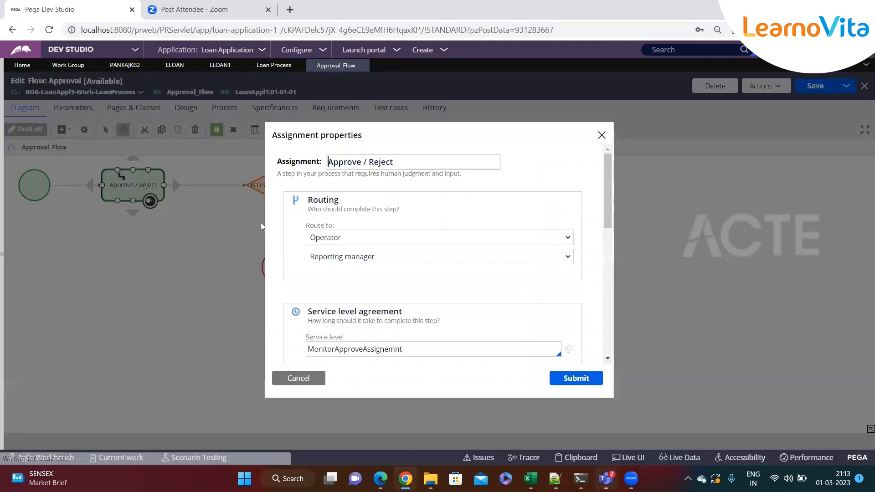
pyautogui.click(348, 238)
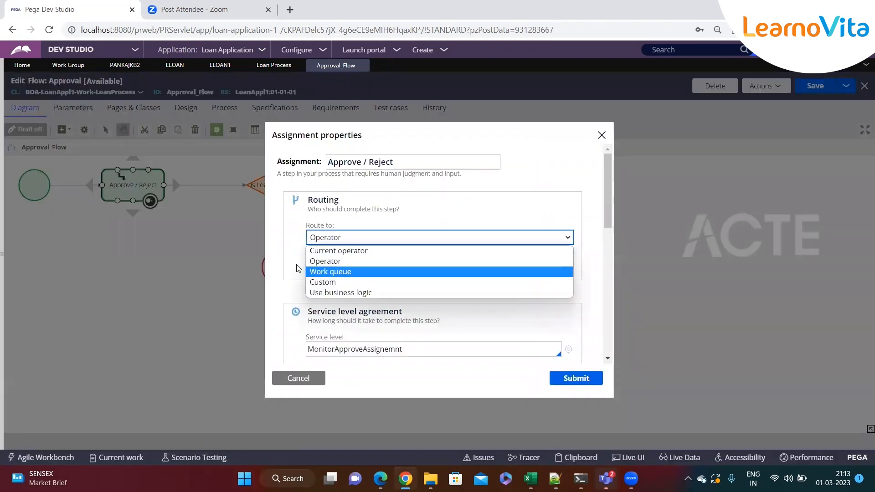
pyautogui.click(346, 261)
pyautogui.click(374, 241)
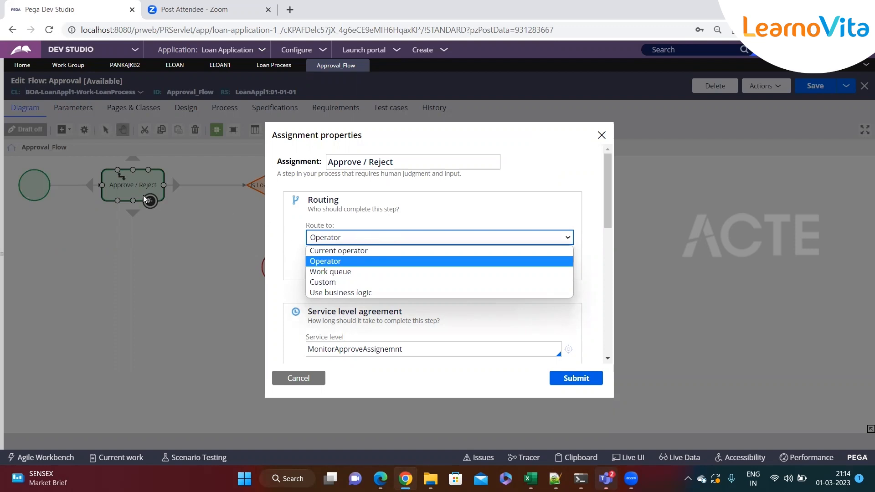
pyautogui.click(296, 243)
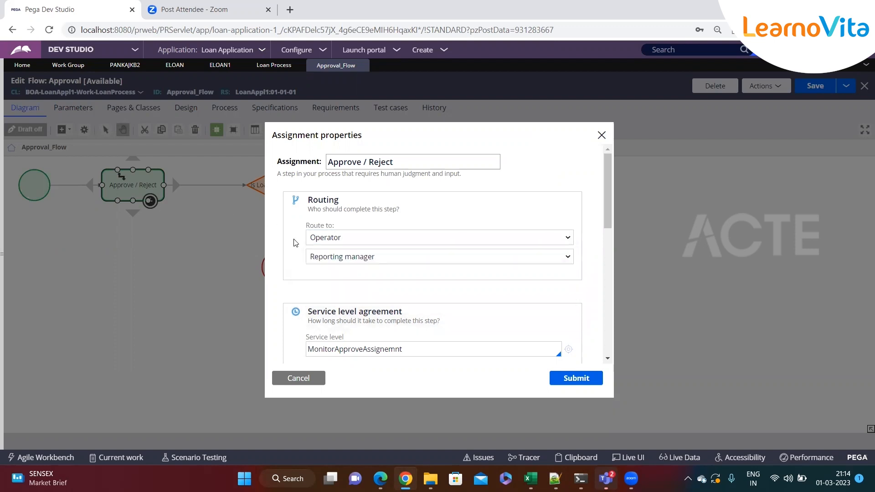
pyautogui.click(353, 238)
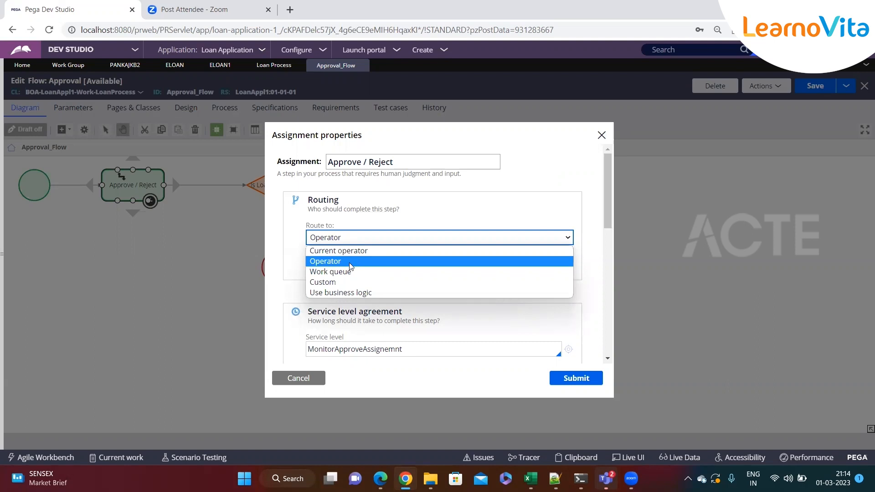
pyautogui.click(338, 283)
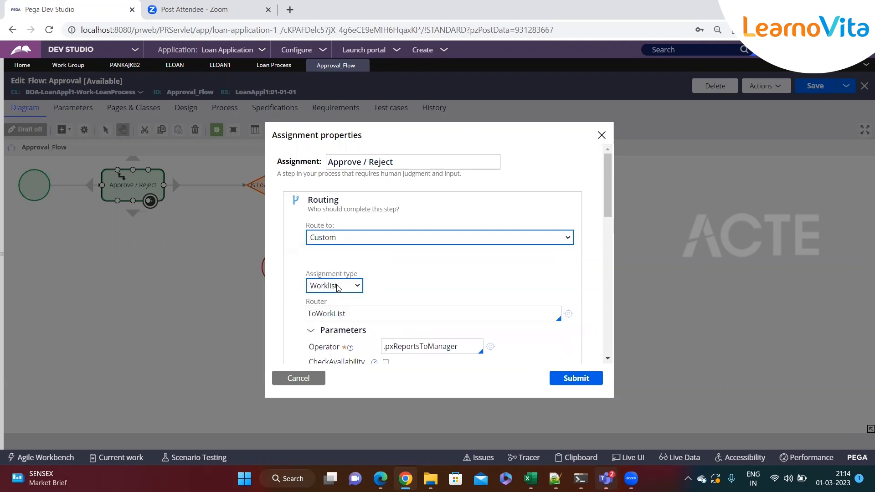
# Step: Review the assignment types for the custom routing and select Worklist
pyautogui.scroll(-1, 395, 290)
pyautogui.scroll(-2, 395, 289)
pyautogui.scroll(1, 395, 290)
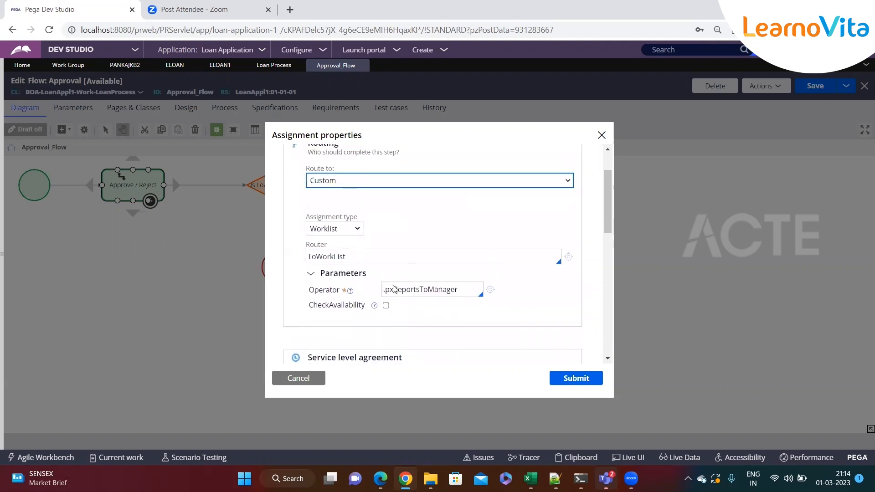
pyautogui.click(338, 229)
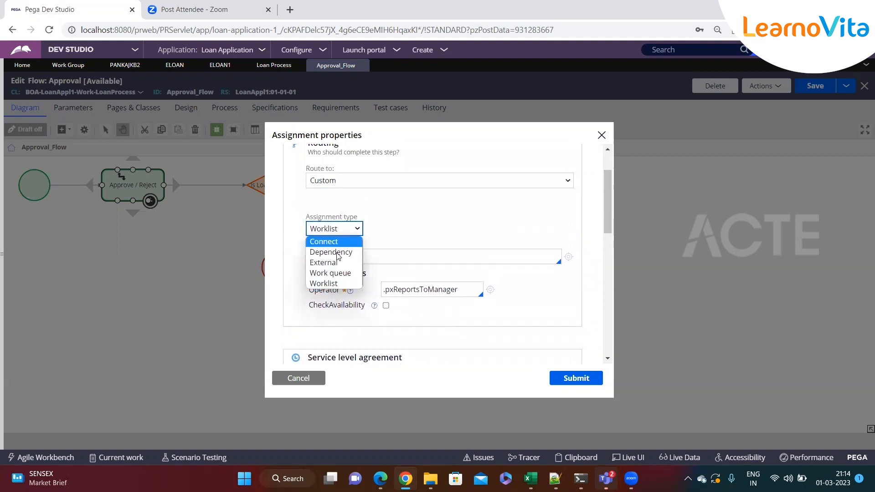
pyautogui.click(336, 283)
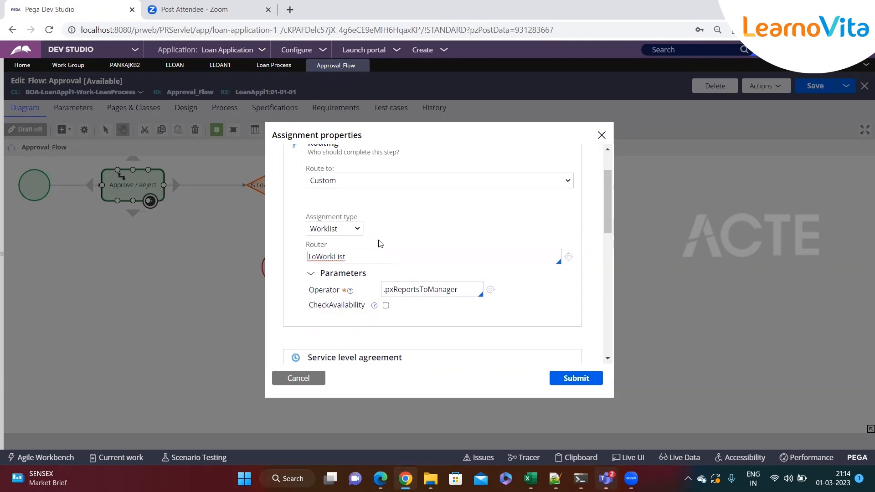
# Step: Check the Education Loan operators in the Notepad++ notes, and set the assignment's router to ToWorkGroup in Pega Dev Studio
pyautogui.click(555, 478)
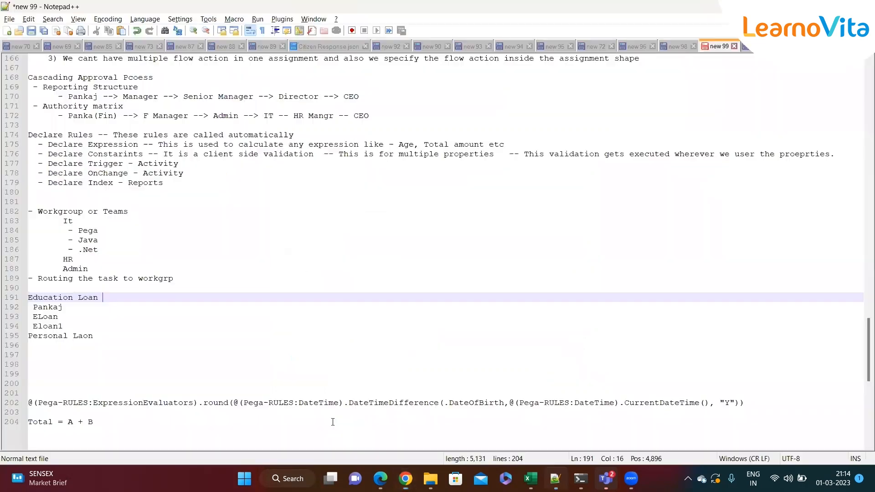
pyautogui.click(67, 326)
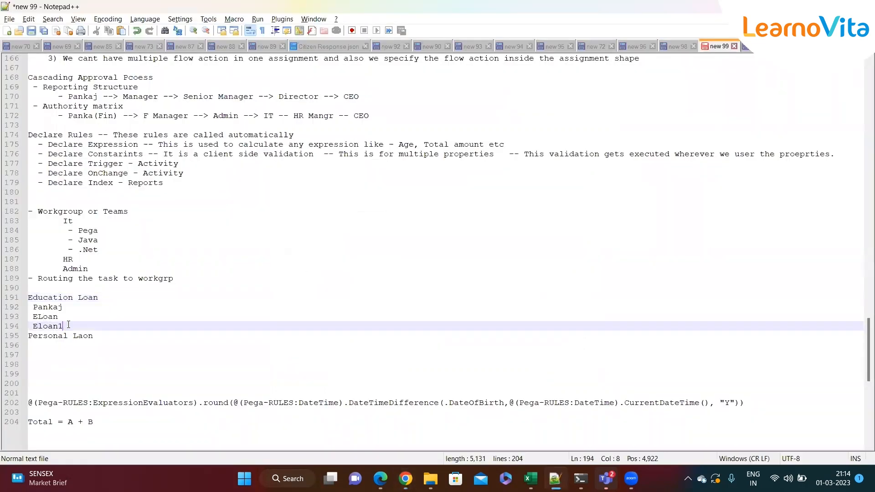
pyautogui.hotkey('alt', 'Tab')
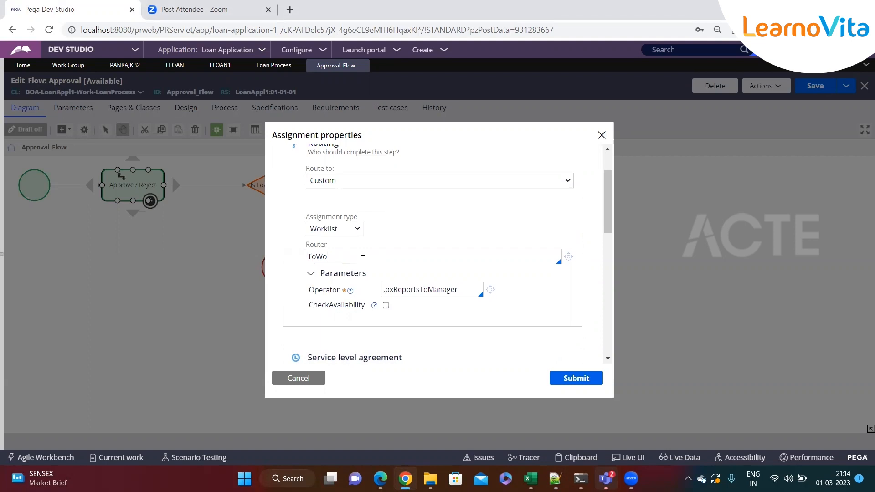
pyautogui.press('BackSpace')
pyautogui.write('workgr')
pyautogui.press('Return')
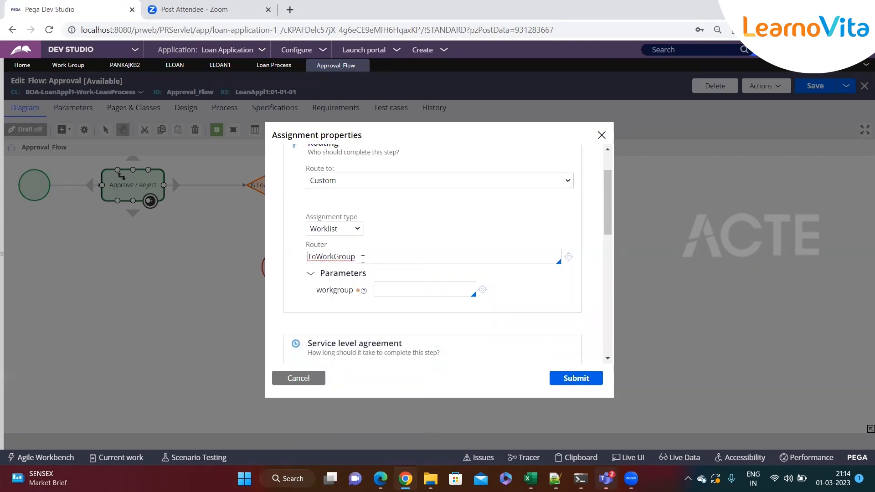
# Step: Copy the team name Education Loan Team from the work settings of the ELoan1 operator record
pyautogui.click(392, 289)
pyautogui.click(220, 65)
pyautogui.click(56, 107)
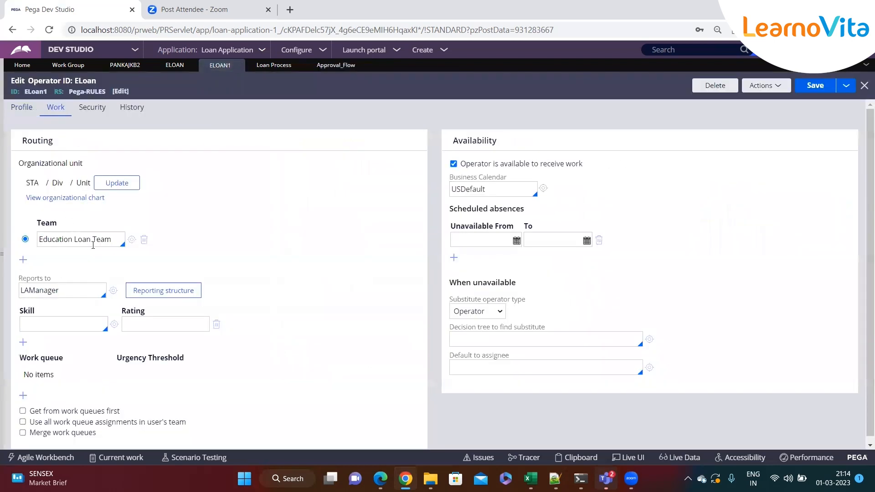
pyautogui.tripleClick(97, 239)
pyautogui.hotkey('ctrl', 'c')
# Step: Set the router's workgroup parameter to Education Loan Team, submit the assignment properties and save the Approval flow
pyautogui.click(336, 65)
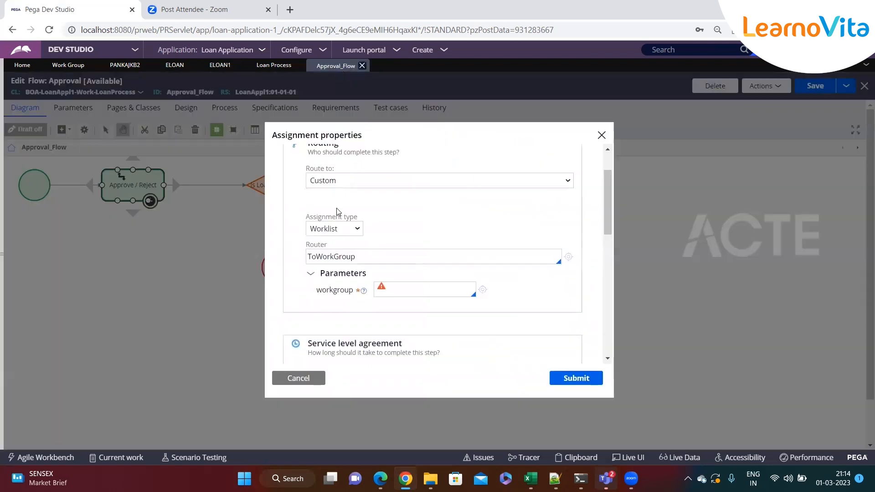
pyautogui.click(401, 291)
pyautogui.hotkey('ctrl', 'v')
pyautogui.click(573, 383)
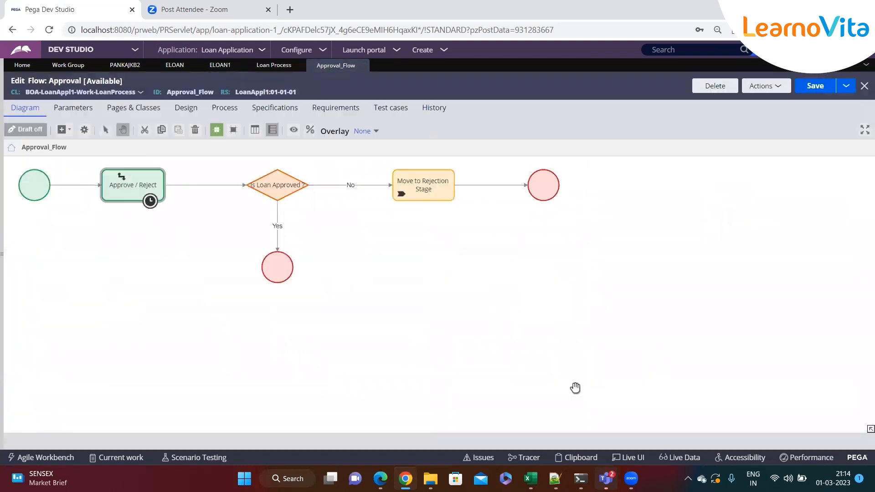
pyautogui.click(814, 86)
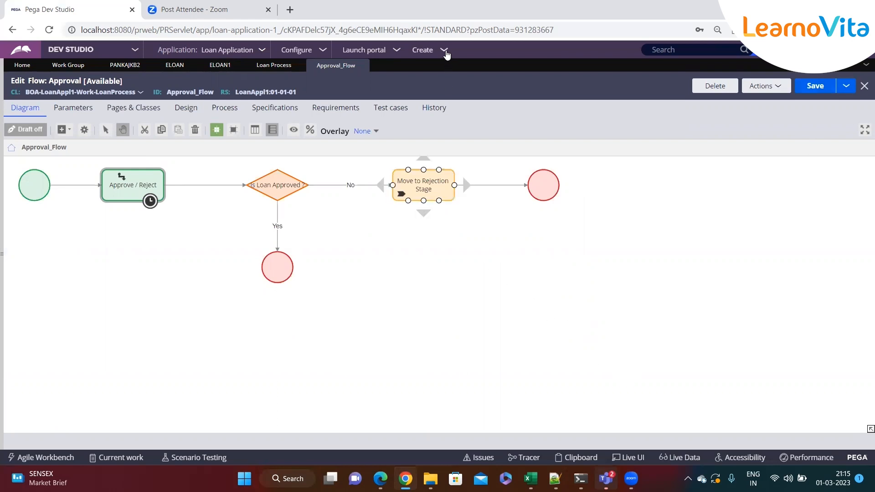
# Step: Create a new Loan Process case
pyautogui.click(443, 51)
pyautogui.moveTo(456, 59)
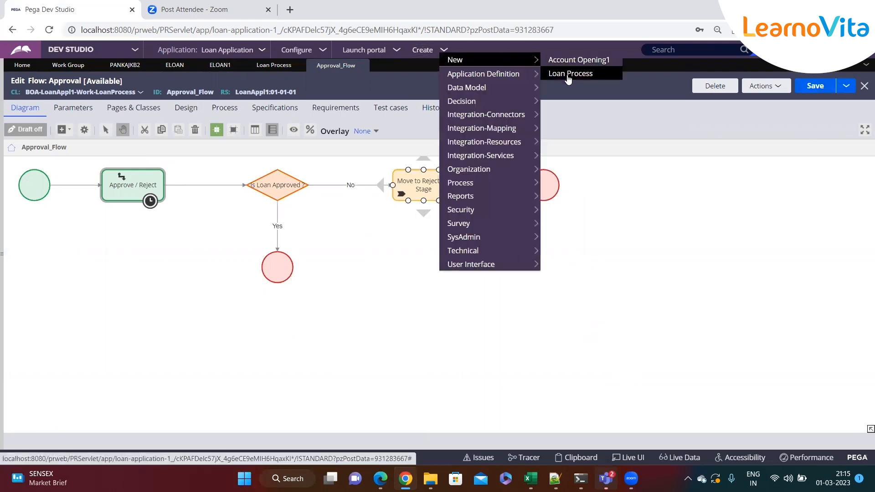
pyautogui.click(568, 75)
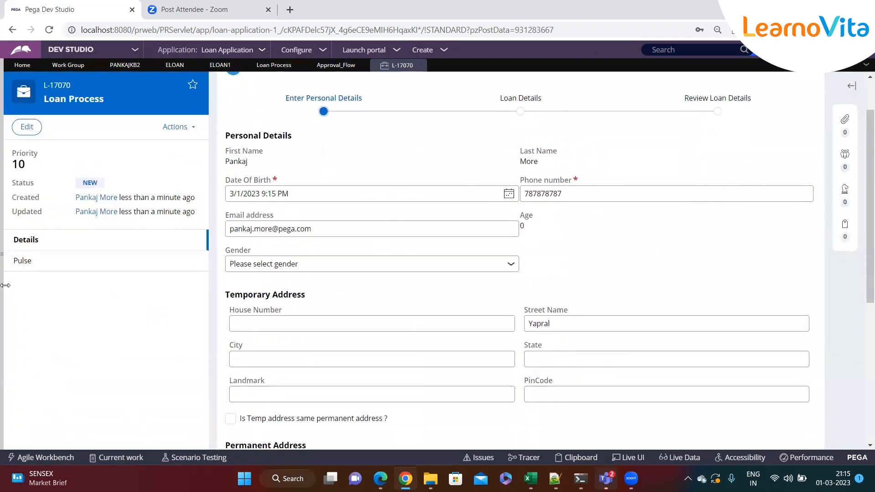
# Step: Complete the loan case as an Education Loan with a loan amount of 234234 and submit it for approval
pyautogui.scroll(-3, 483, 278)
pyautogui.scroll(-3, 523, 308)
pyautogui.scroll(7, 524, 308)
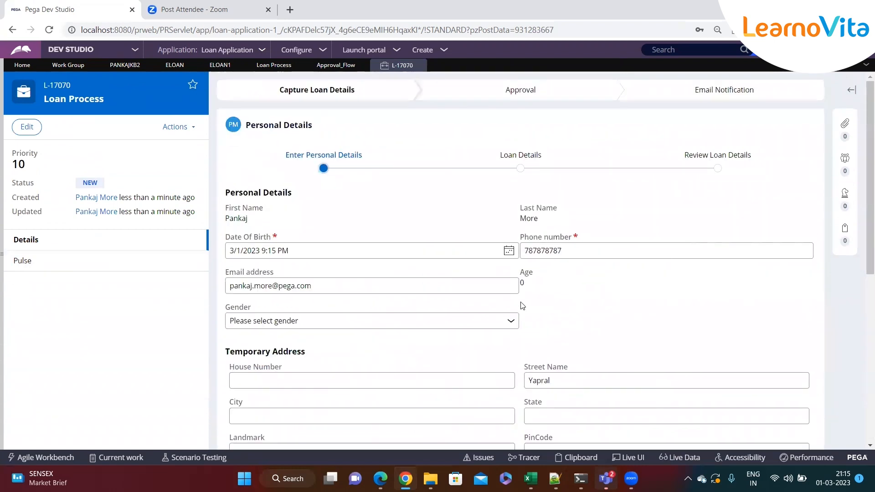
pyautogui.scroll(-7, 522, 310)
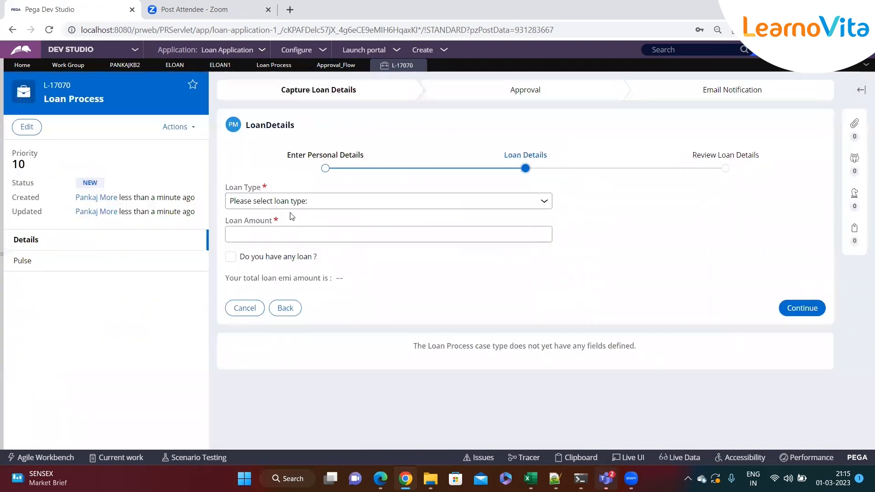
pyautogui.click(273, 201)
pyautogui.click(267, 225)
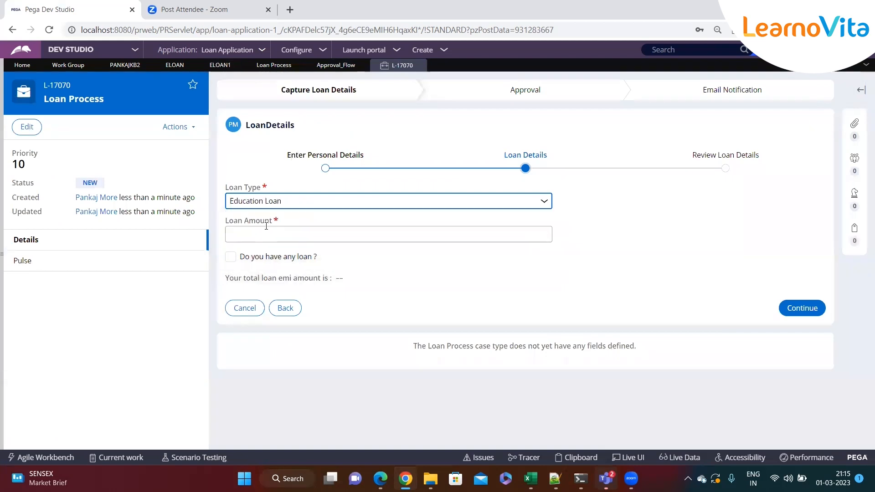
pyautogui.click(243, 233)
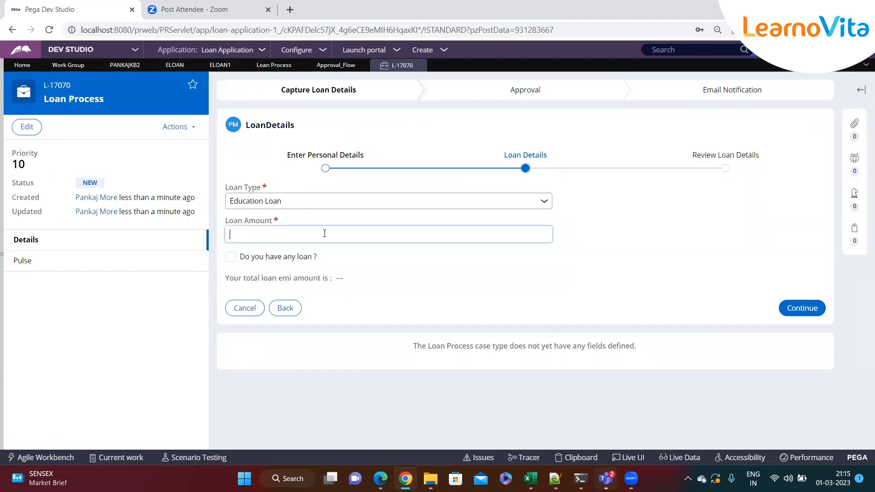
pyautogui.write('234234')
pyautogui.click(801, 309)
pyautogui.click(806, 213)
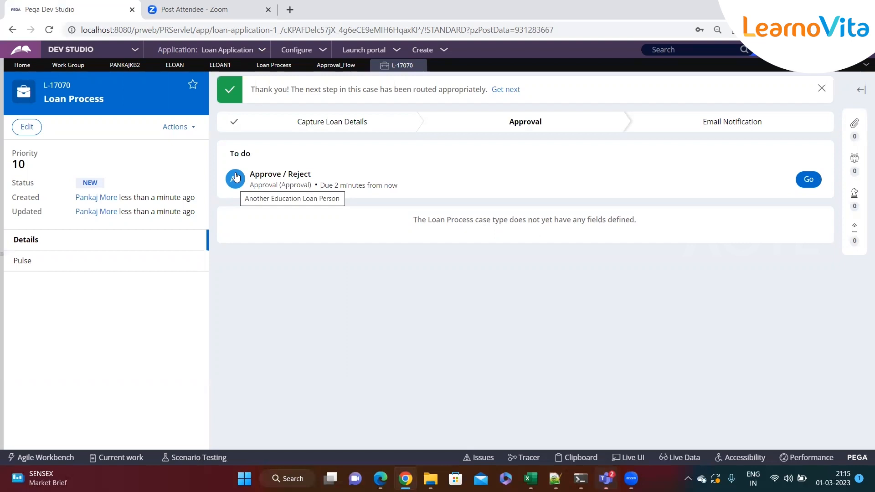
# Step: Create a second Loan Process test case and continue past its personal details
pyautogui.click(448, 51)
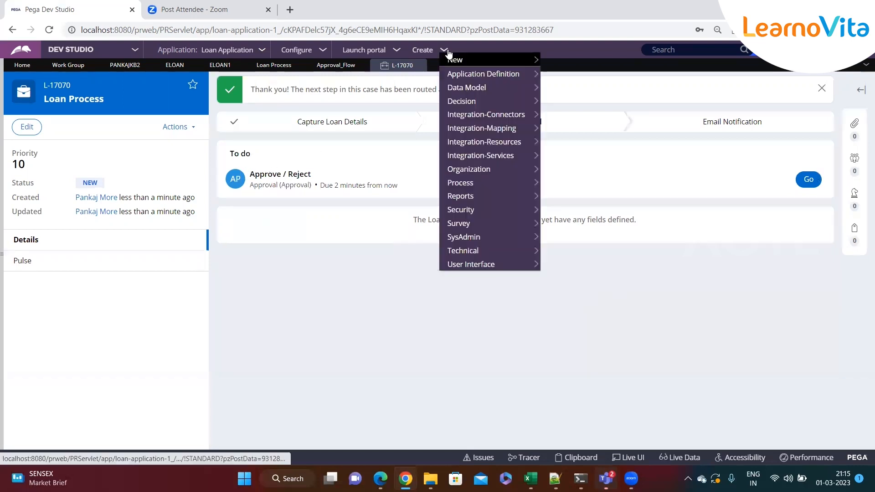
pyautogui.moveTo(488, 60)
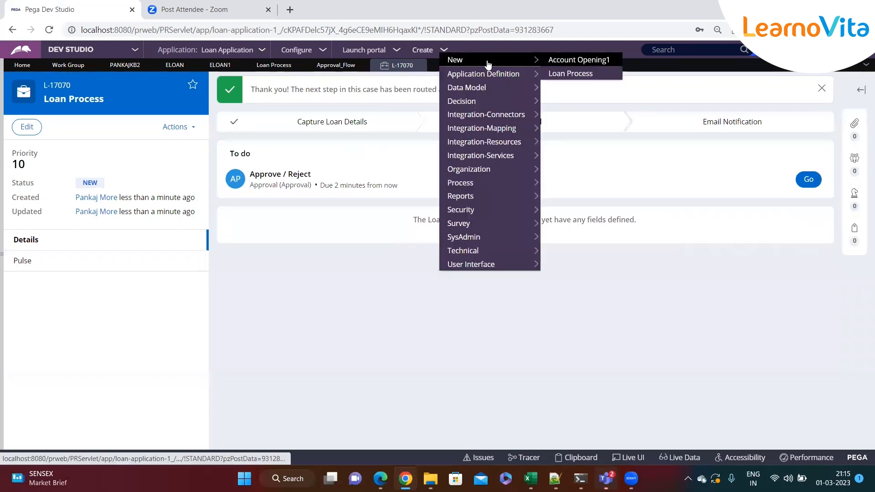
pyautogui.click(572, 75)
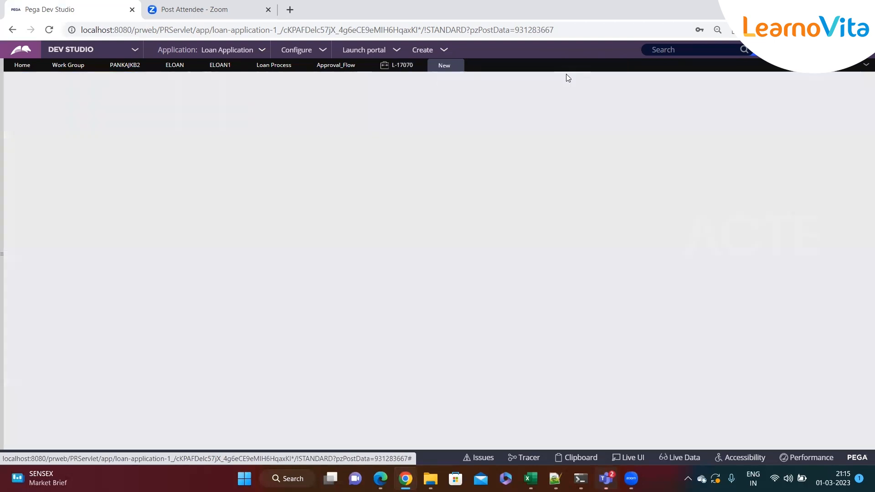
pyautogui.scroll(-8, 739, 348)
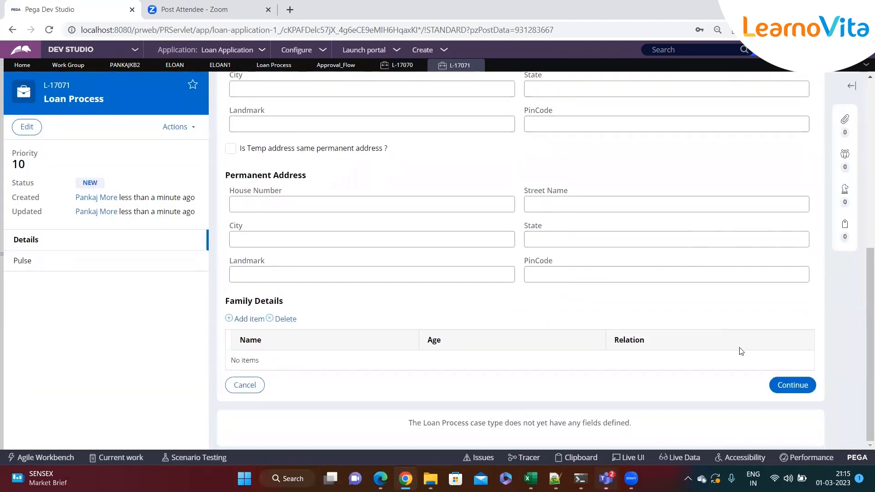
pyautogui.click(792, 385)
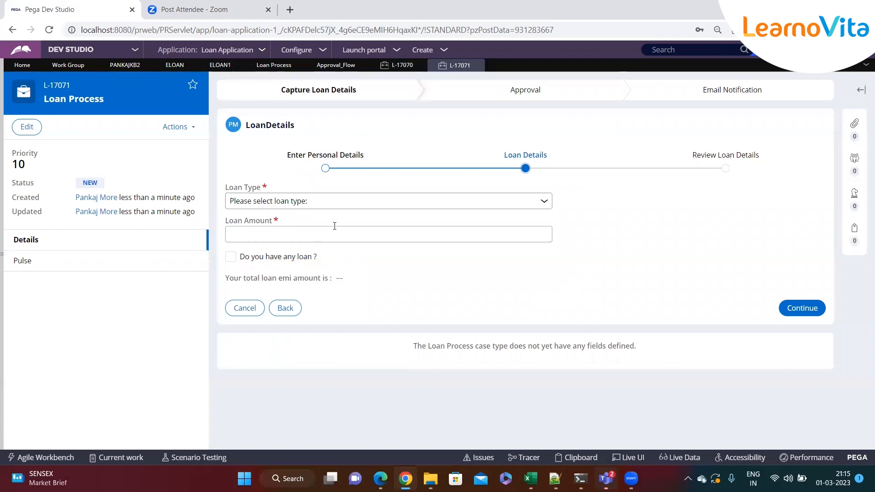
# Step: Set the second case's loan type to Education Loan and its amount to 234, and submit it for approval
pyautogui.click(337, 201)
pyautogui.click(305, 225)
pyautogui.click(277, 233)
pyautogui.write('234')
pyautogui.click(782, 312)
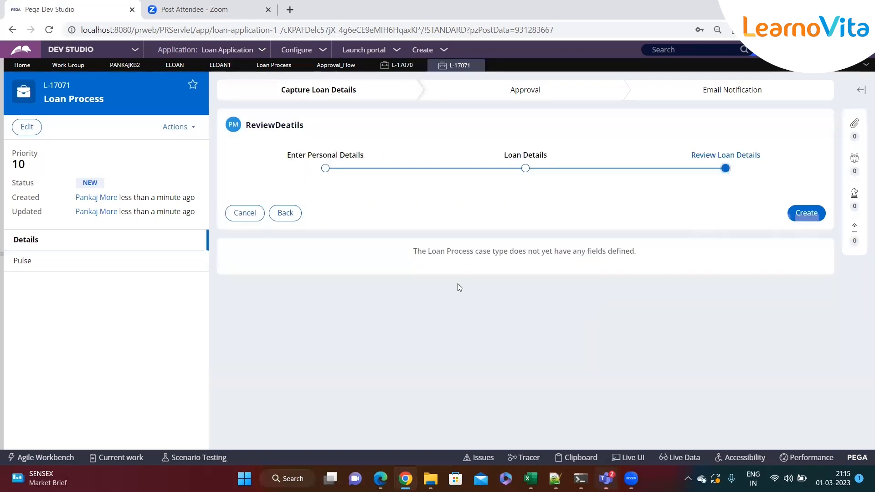
pyautogui.click(806, 213)
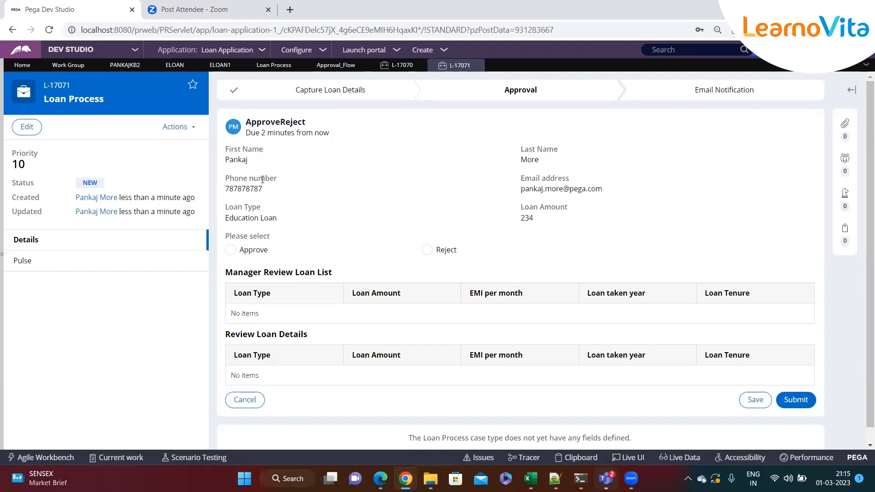
# Step: Create a third Loan Process test case and continue past its personal details
pyautogui.click(445, 50)
pyautogui.moveTo(524, 60)
pyautogui.click(564, 75)
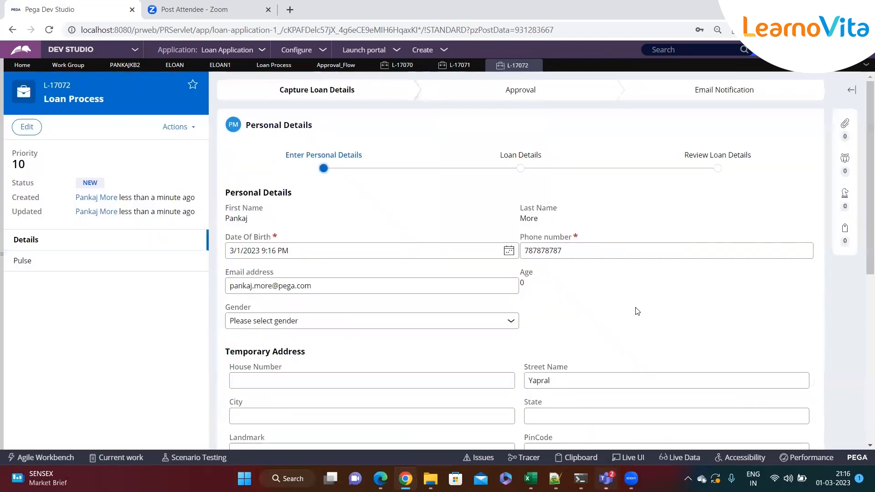
pyautogui.scroll(-10, 637, 311)
pyautogui.click(789, 385)
# Step: Set the third case's loan type to Education Loan and its amount to 34, and submit it for approval
pyautogui.click(286, 206)
pyautogui.click(274, 216)
pyautogui.click(277, 204)
pyautogui.click(268, 226)
pyautogui.click(261, 236)
pyautogui.write('34')
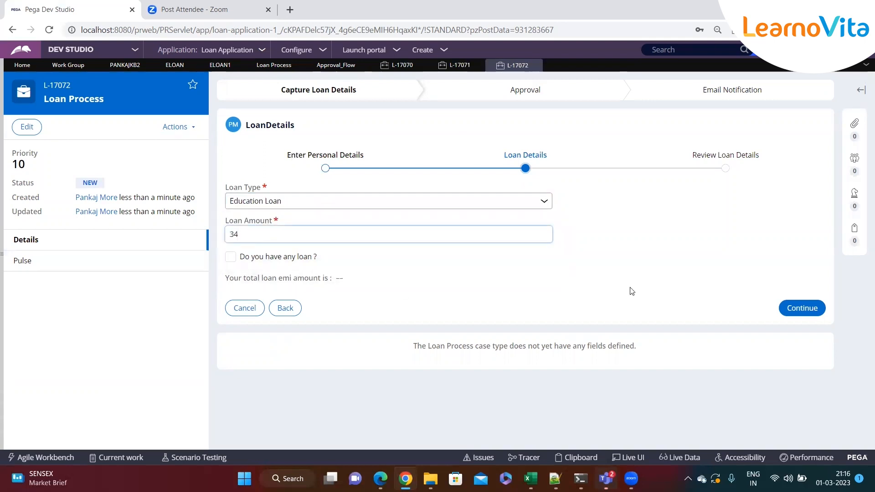
pyautogui.click(802, 308)
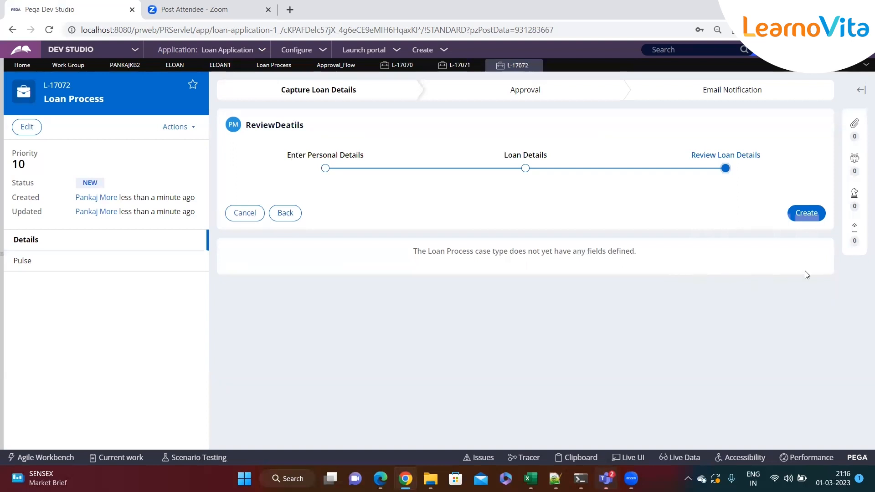
pyautogui.click(805, 214)
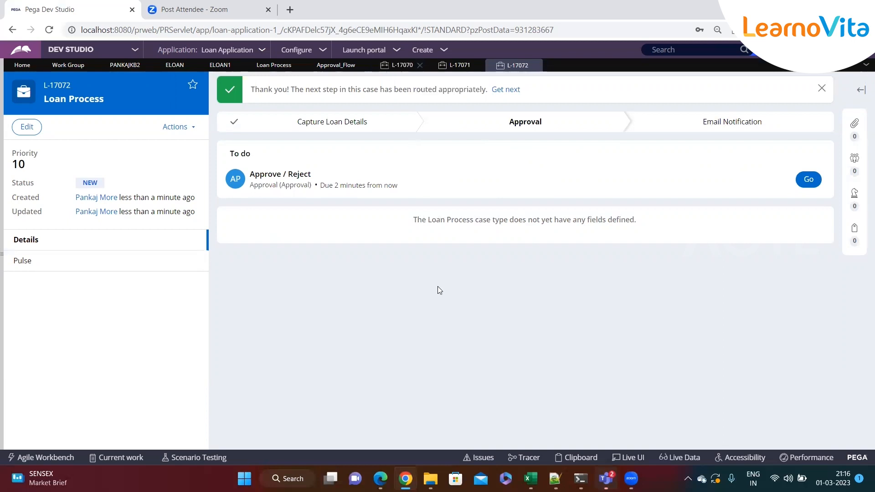
# Step: Switch to the Notepad++ notes and add assignment counts to the Education Loan operators: 1 for the first, 0 for ELoan and 2 for Eloan1
pyautogui.click(555, 478)
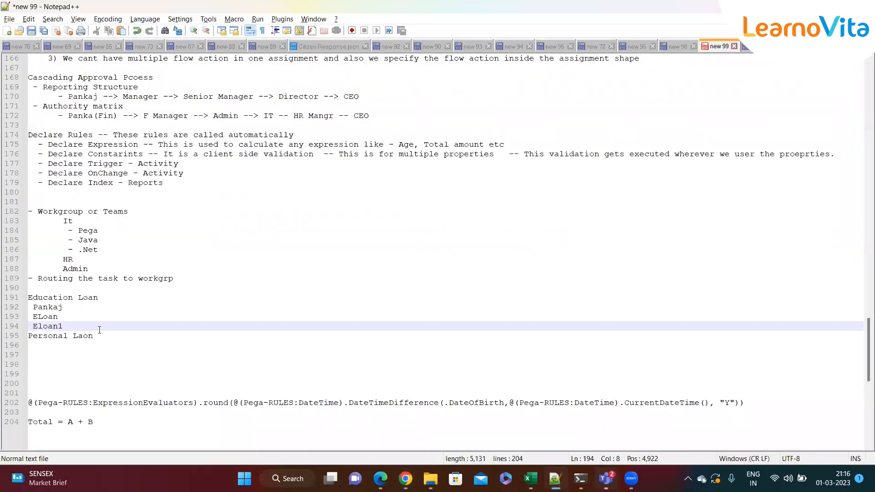
pyautogui.write('- 2')
pyautogui.click(97, 306)
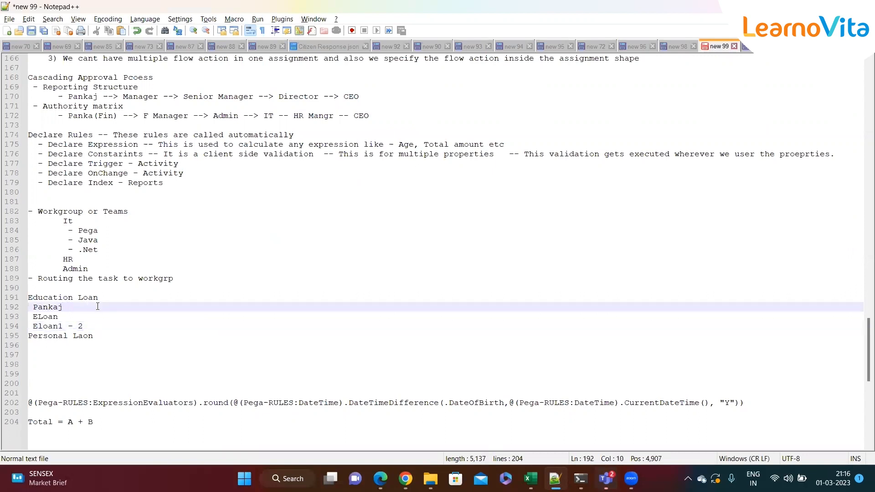
pyautogui.write('- 1')
pyautogui.click(107, 315)
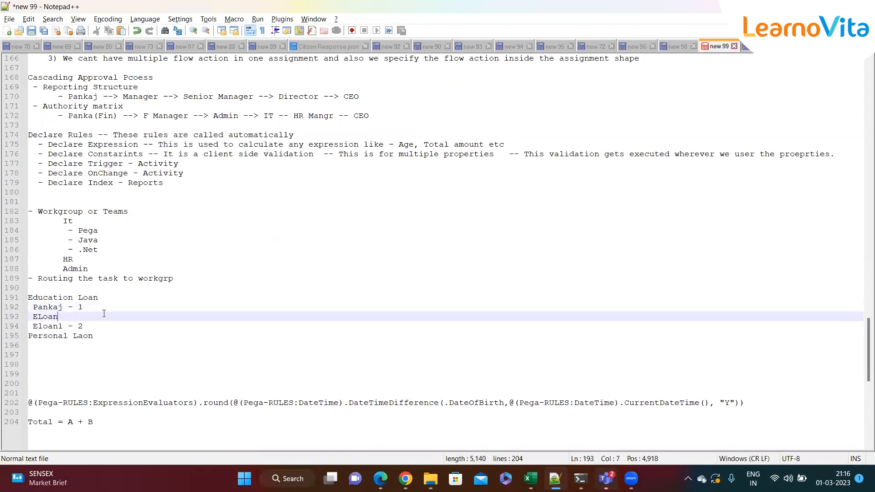
pyautogui.write('- 0')
pyautogui.click(103, 323)
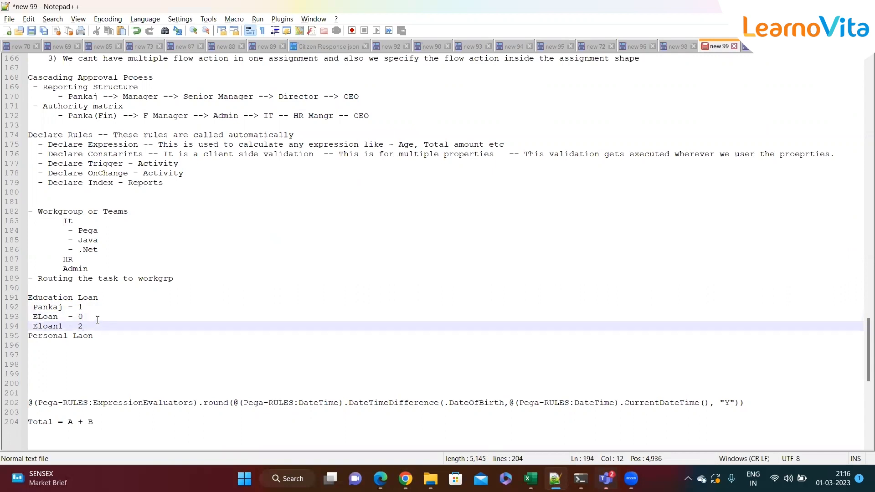
# Step: Review the assignment counts of the three operators listed under Education Loan
pyautogui.moveTo(96, 326); pyautogui.dragTo(28, 308)
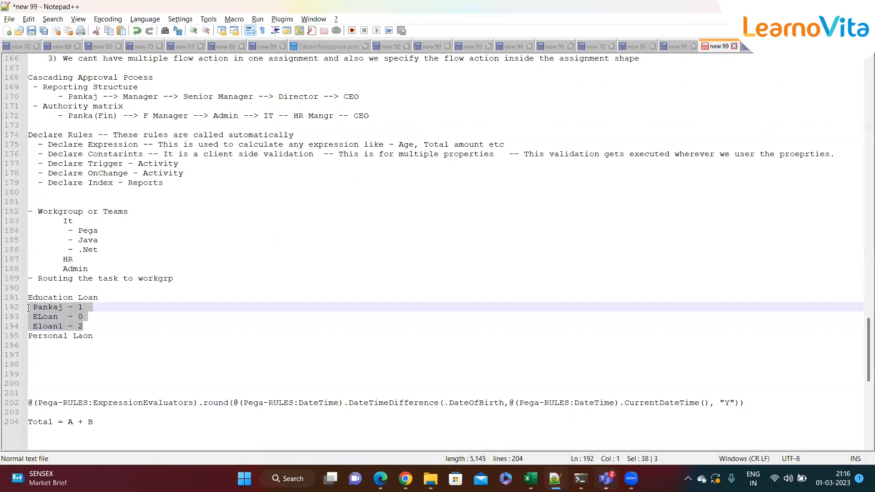
pyautogui.click(130, 318)
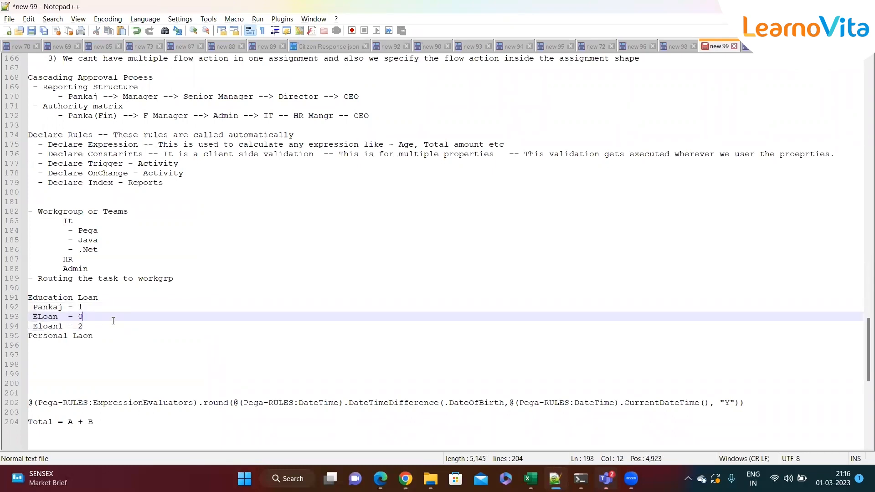
pyautogui.moveTo(97, 327); pyautogui.dragTo(22, 308)
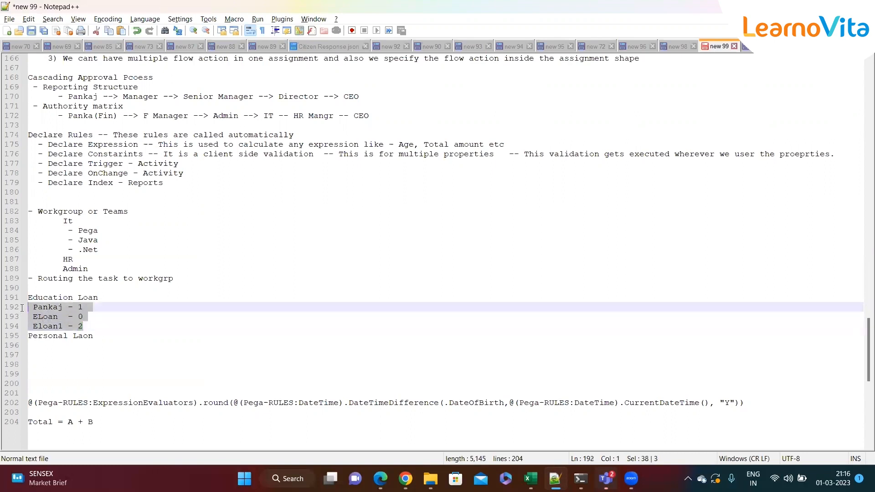
pyautogui.click(108, 328)
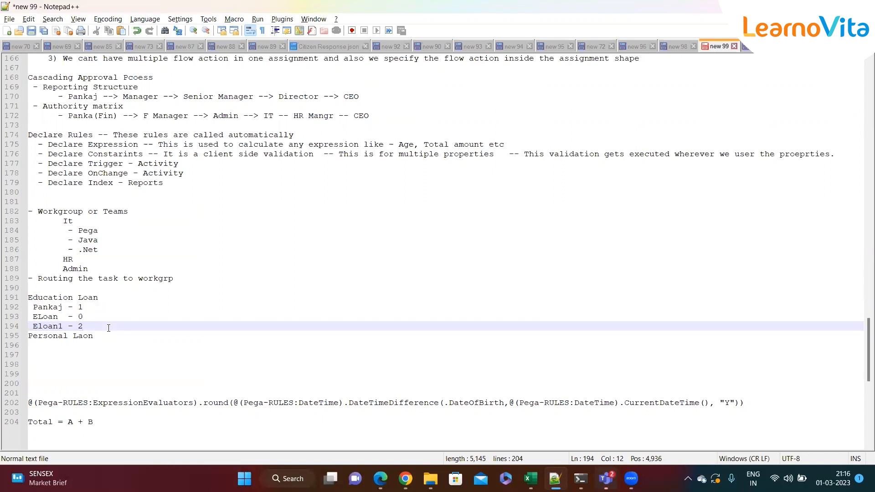
pyautogui.click(103, 298)
pyautogui.moveTo(83, 327); pyautogui.dragTo(23, 312)
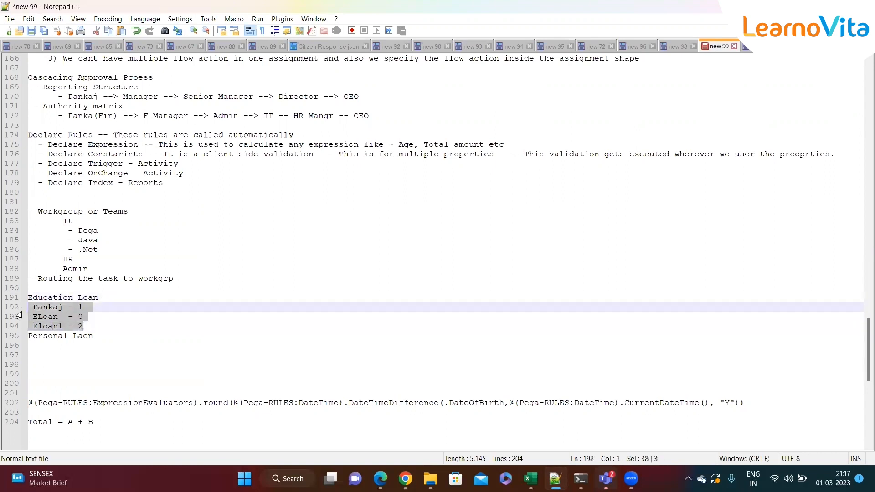
pyautogui.click(126, 314)
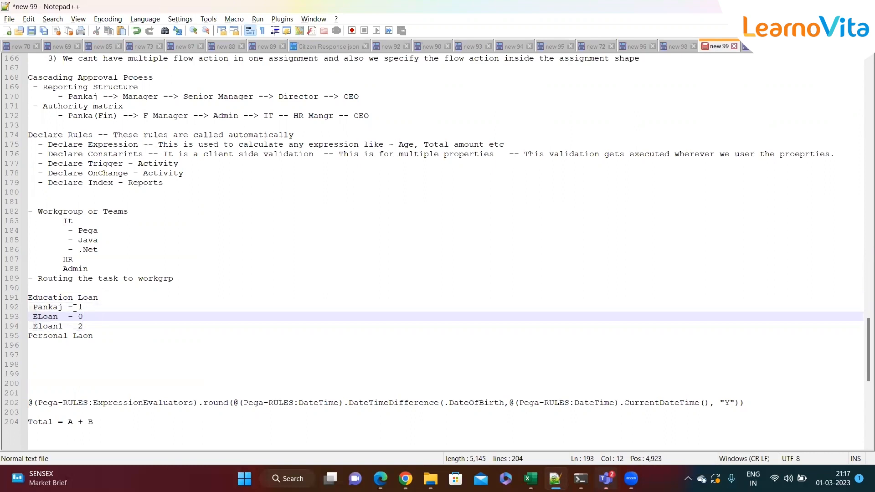
# Step: Insert a blank line between the Eloan1 entry and the Personal Laon heading
pyautogui.click(89, 332)
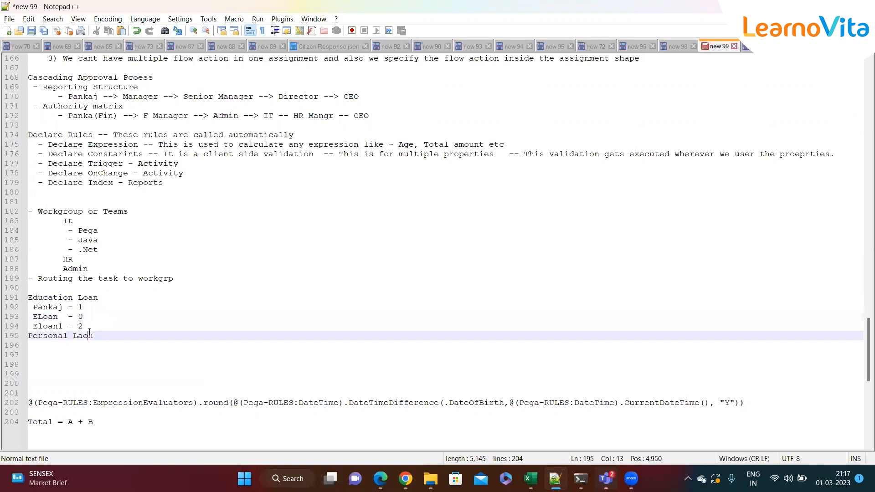
pyautogui.click(92, 326)
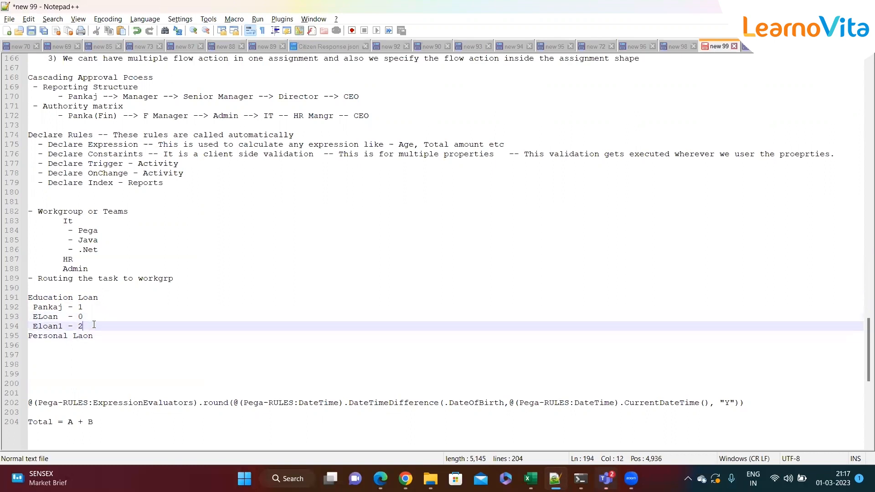
pyautogui.press('Return')
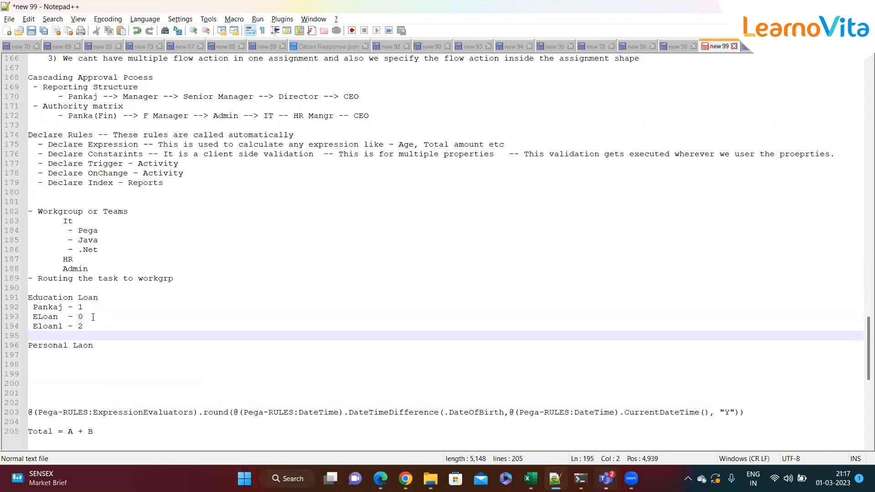
pyautogui.click(93, 326)
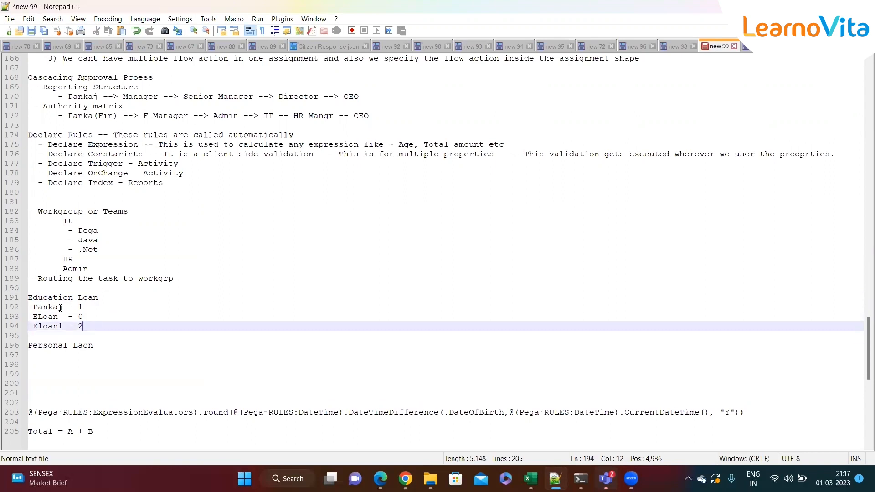
# Step: Compare the first operator's, Eloan1's and ELoan's entries under Education Loan in the notes
pyautogui.click(85, 309)
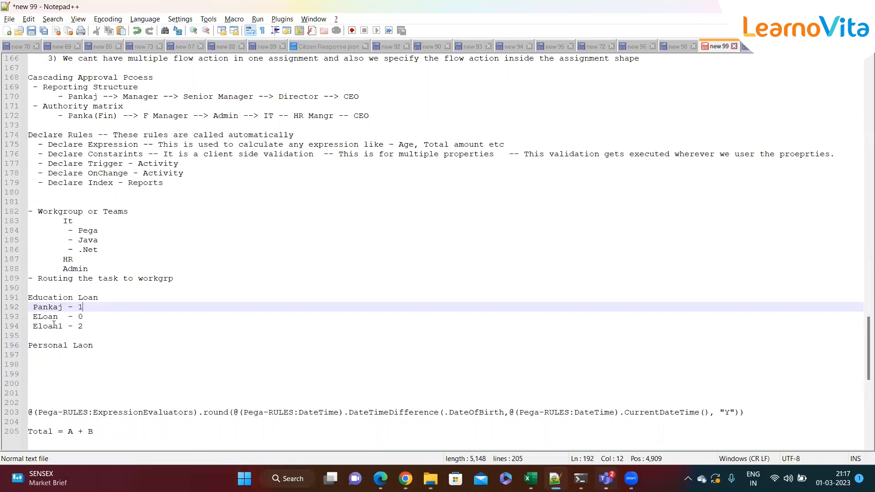
pyautogui.click(95, 327)
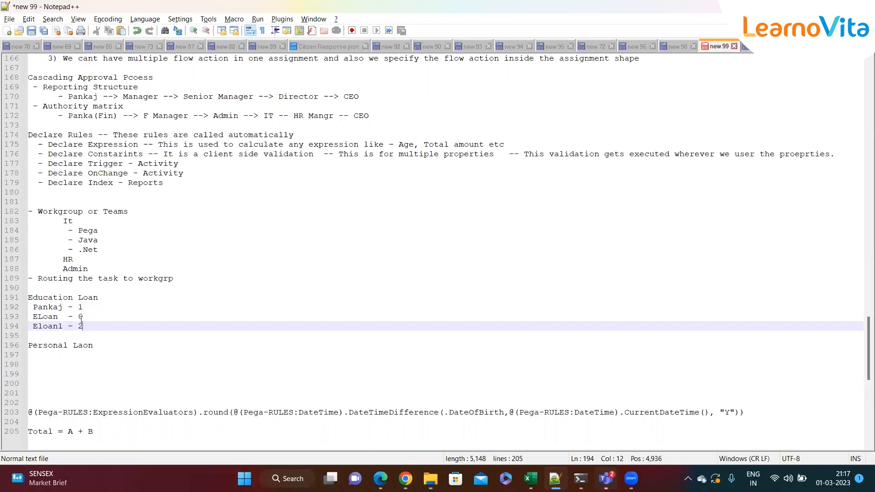
pyautogui.doubleClick(48, 326)
pyautogui.click(86, 327)
pyautogui.doubleClick(47, 326)
pyautogui.doubleClick(44, 318)
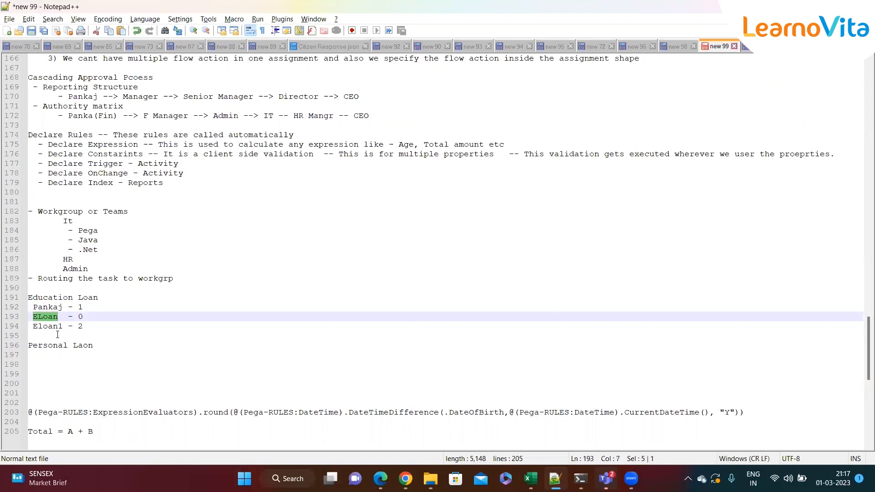
# Step: Switch back to Pega Dev Studio and open the Approval_Flow diagram
pyautogui.hotkey('alt', 'Tab')
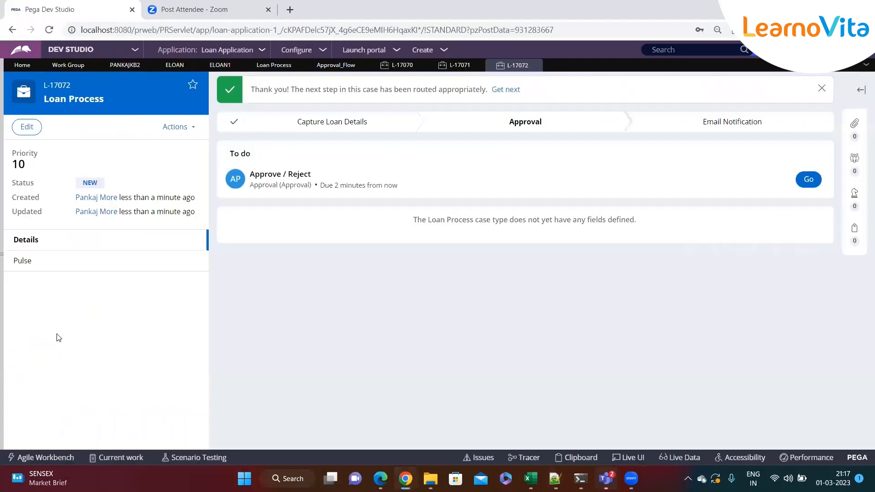
pyautogui.click(272, 66)
pyautogui.click(334, 66)
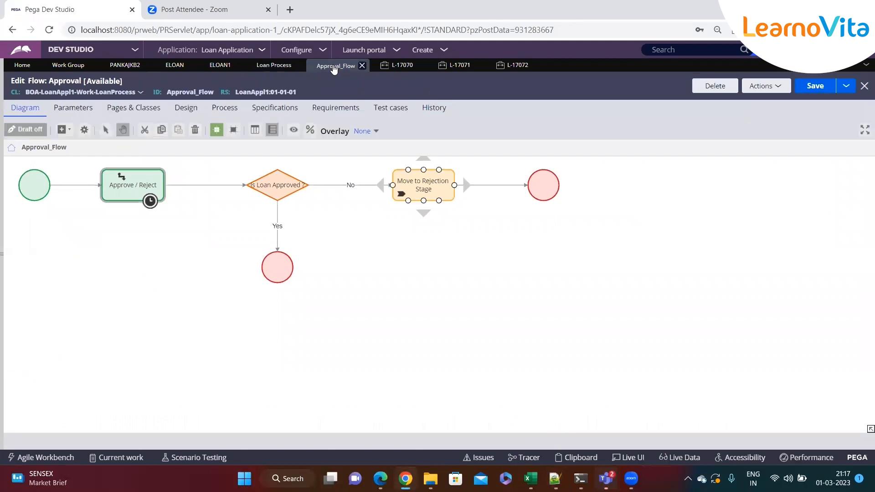
# Step: Change the router of the Approve / Reject assignment to ToLeveledGroup, keeping Education Loan Team as the workgroup
pyautogui.doubleClick(129, 181)
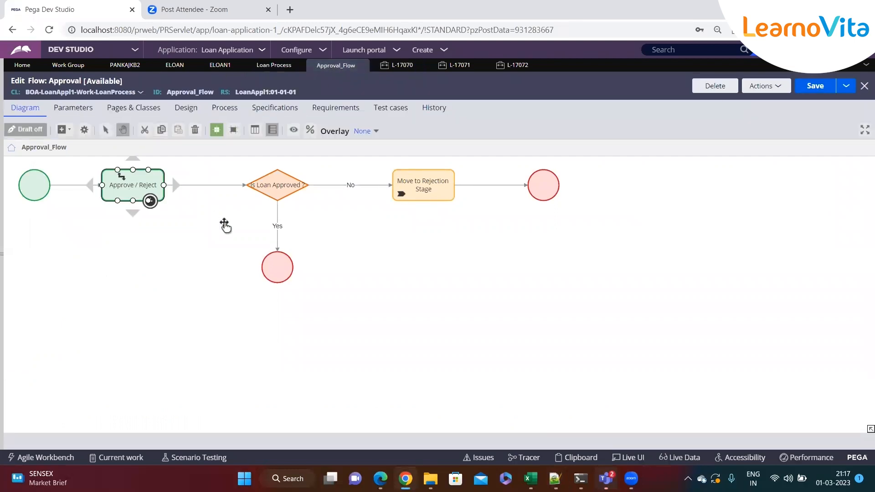
pyautogui.scroll(-3, 401, 304)
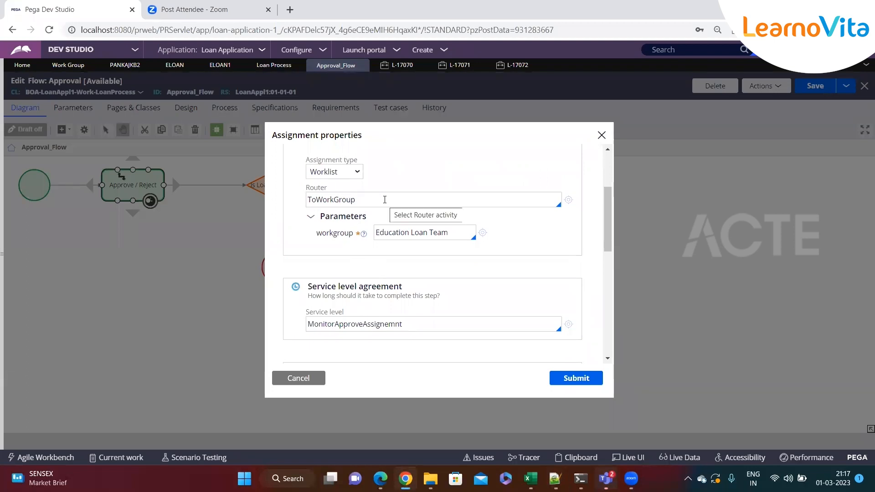
pyautogui.click(385, 200)
pyautogui.press('BackSpace')
pyautogui.press('BackSpace')
pyautogui.press('BackSpace')
pyautogui.press('BackSpace')
pyautogui.press('BackSpace')
pyautogui.press('BackSpace')
pyautogui.press('BackSpace')
pyautogui.press('BackSpace')
pyautogui.press('BackSpace')
pyautogui.write('leve')
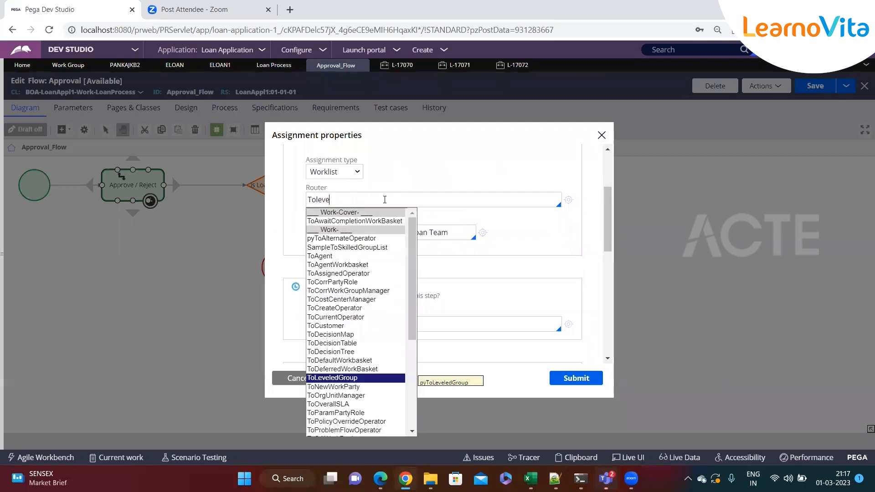
pyautogui.press('Return')
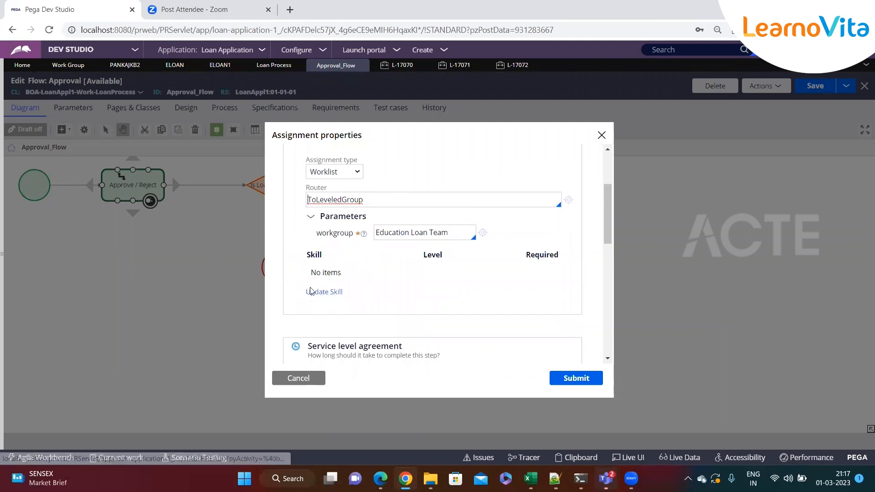
pyautogui.doubleClick(339, 202)
pyautogui.click(396, 204)
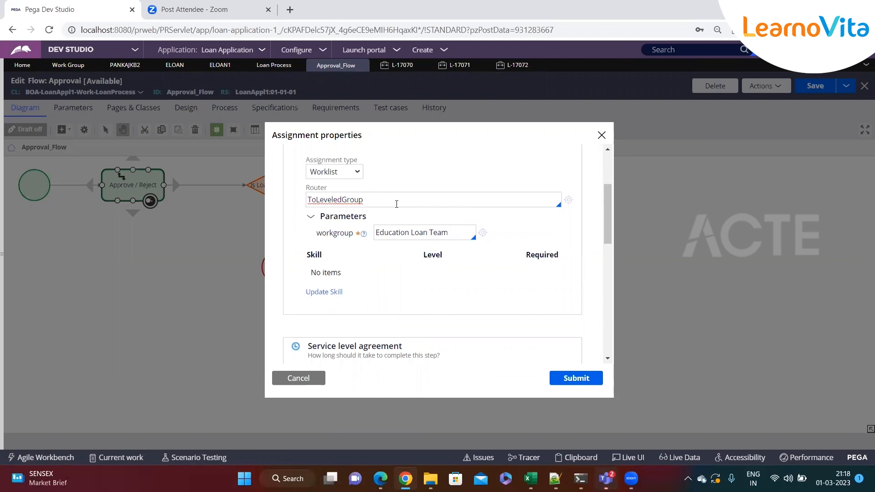
# Step: Switch to the Notepad++ notes and review the operator entries and assignment counts under Education Loan
pyautogui.click(556, 478)
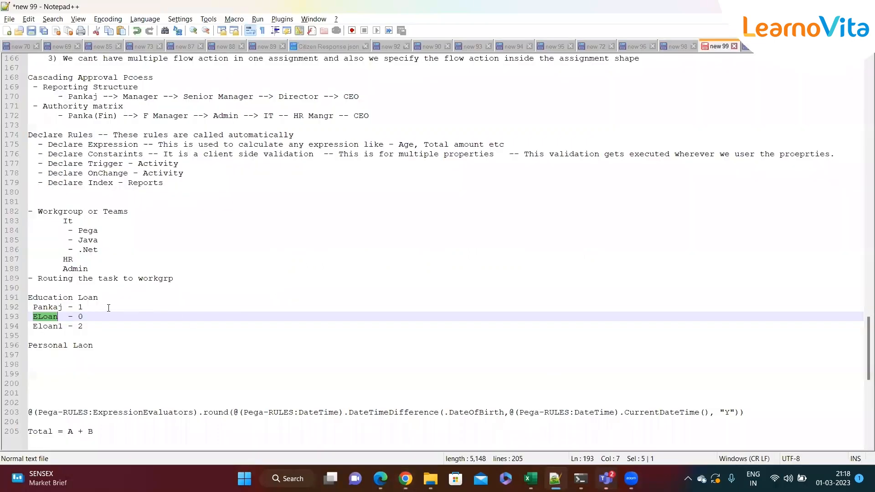
pyautogui.click(89, 326)
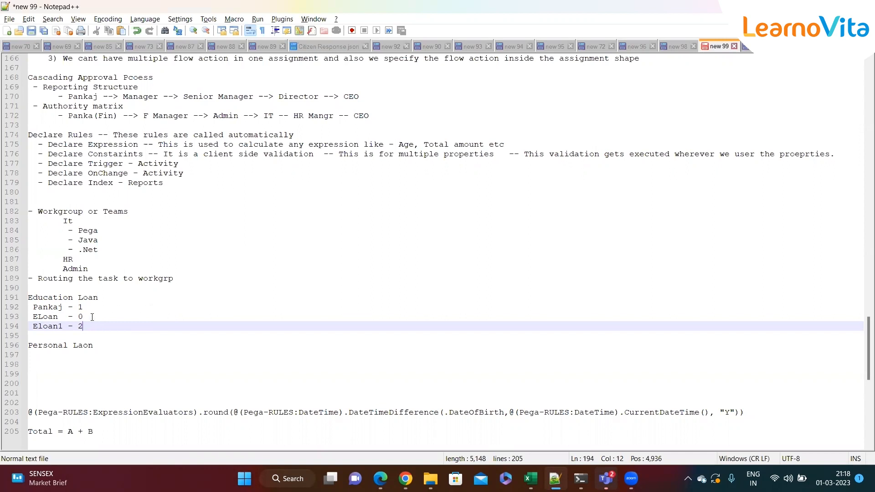
pyautogui.click(112, 307)
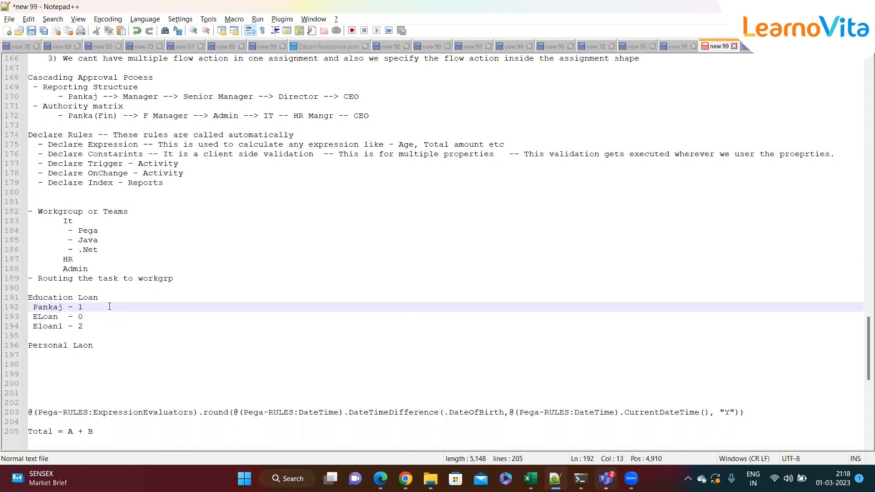
pyautogui.click(44, 318)
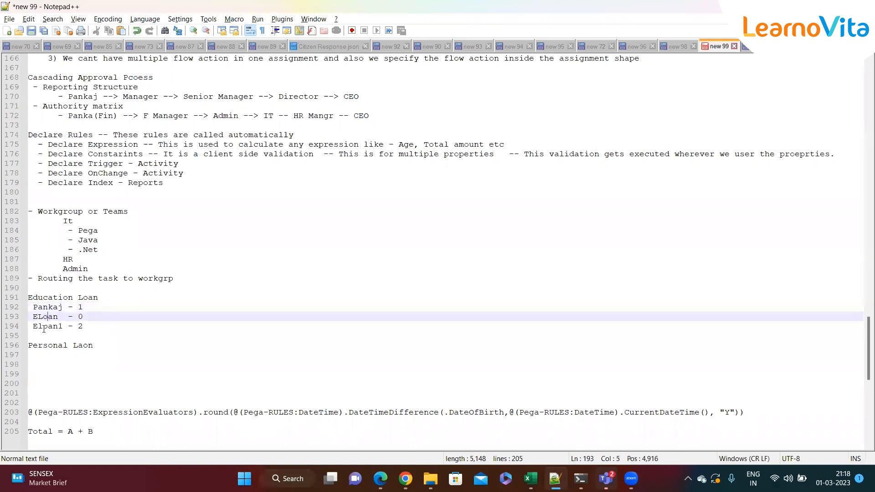
pyautogui.click(43, 328)
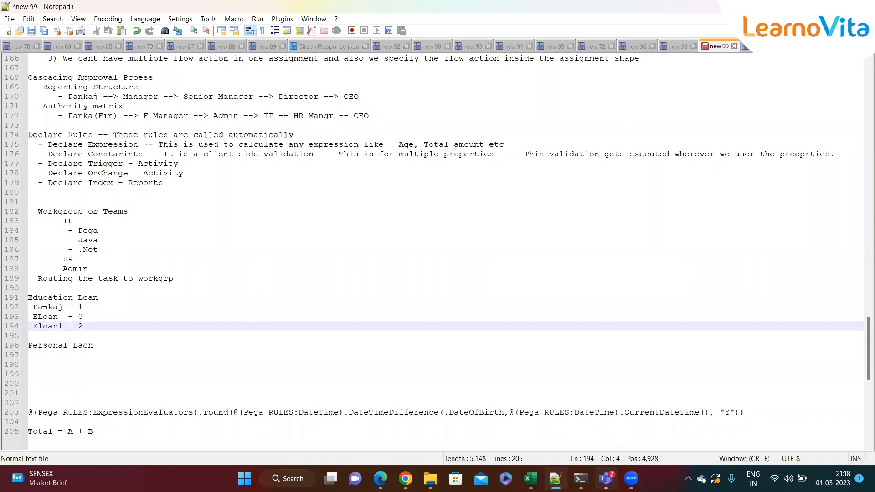
pyautogui.doubleClick(45, 307)
pyautogui.click(113, 306)
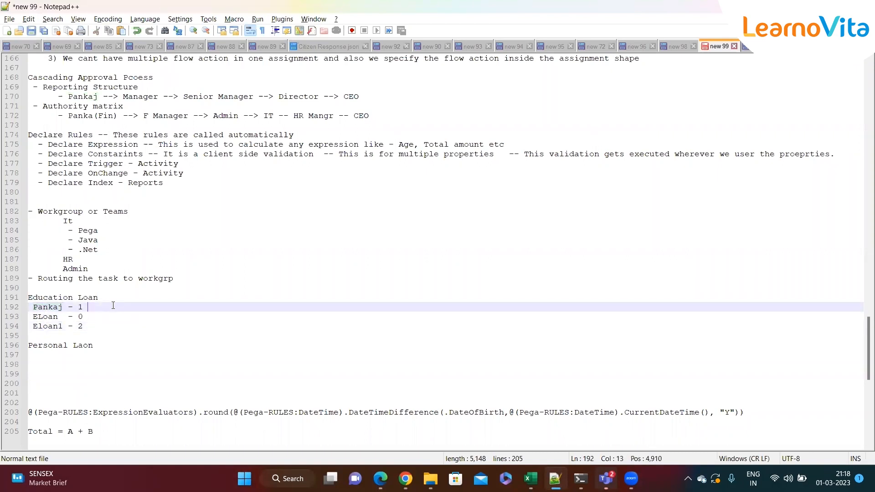
pyautogui.click(103, 302)
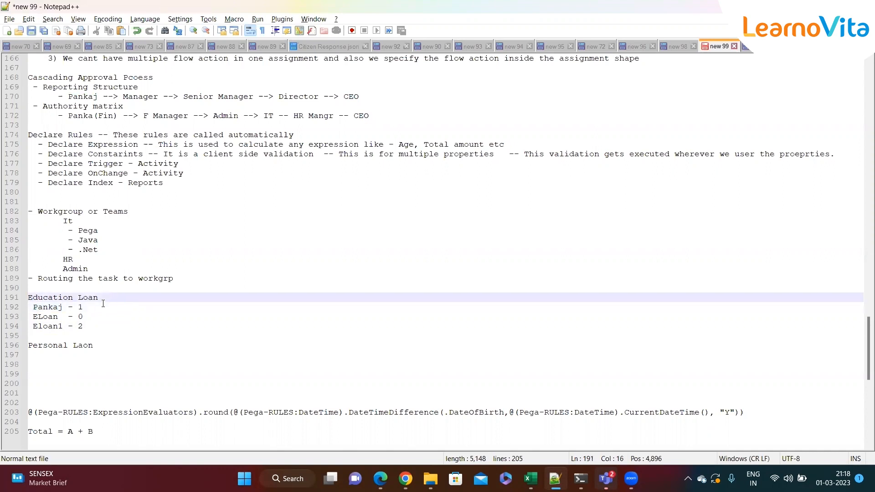
pyautogui.doubleClick(41, 308)
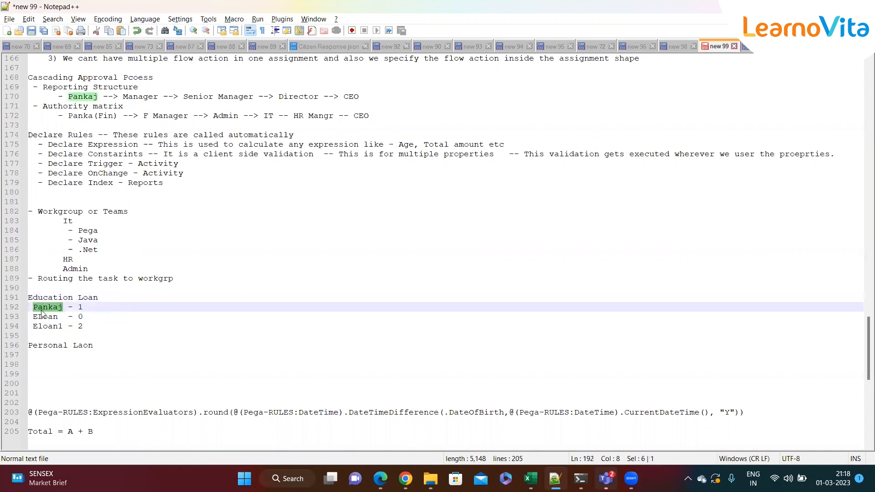
# Step: Switch back to Pega Dev Studio, give the ELoan operator the skill English with a rating of 10, and save the operator
pyautogui.hotkey('alt', 'Tab')
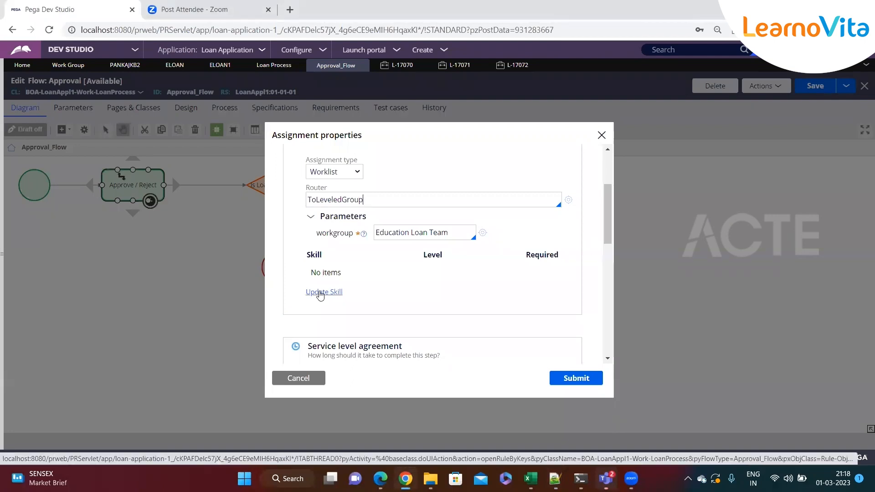
pyautogui.click(174, 66)
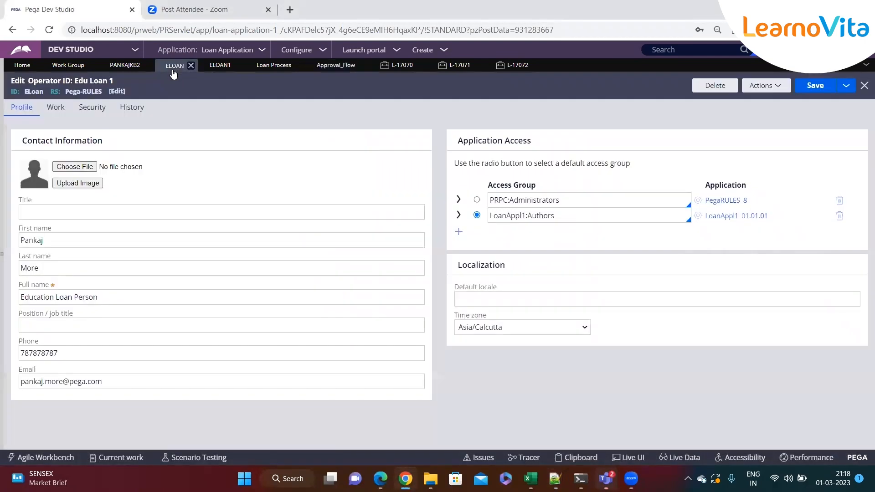
pyautogui.click(55, 109)
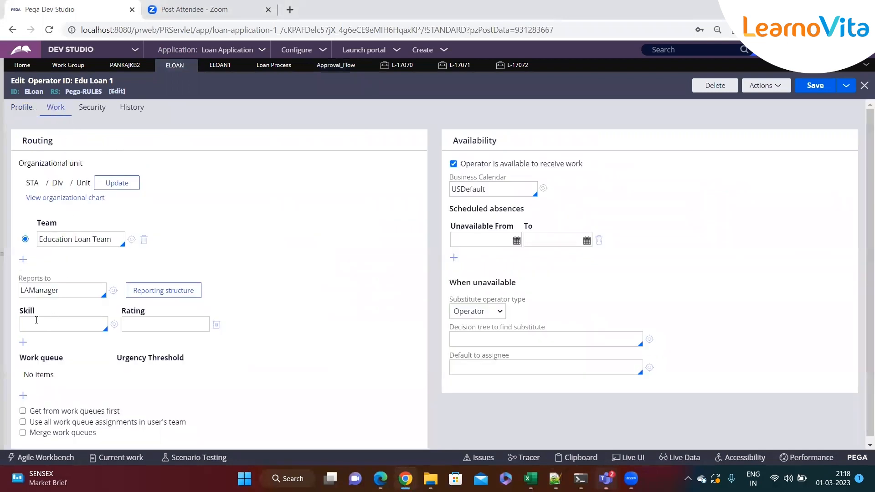
pyautogui.tripleClick(56, 241)
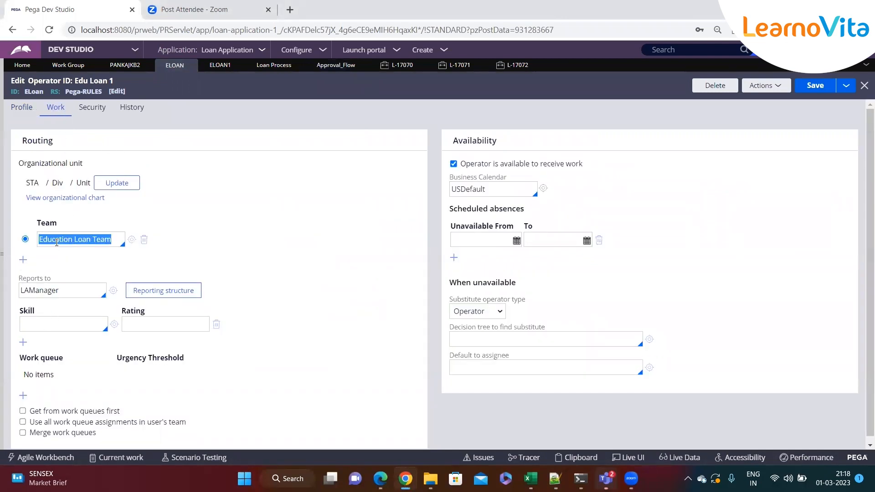
pyautogui.click(37, 323)
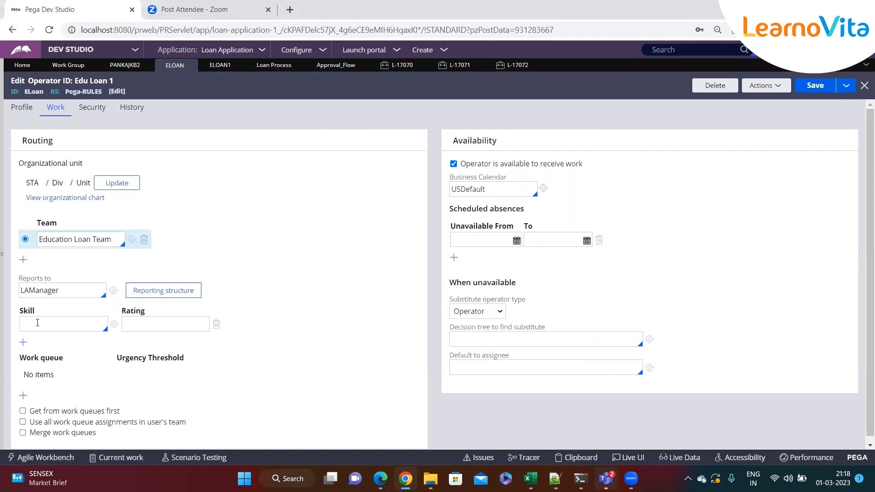
pyautogui.write('English')
pyautogui.doubleClick(52, 324)
pyautogui.write('English')
pyautogui.click(131, 319)
pyautogui.write('10')
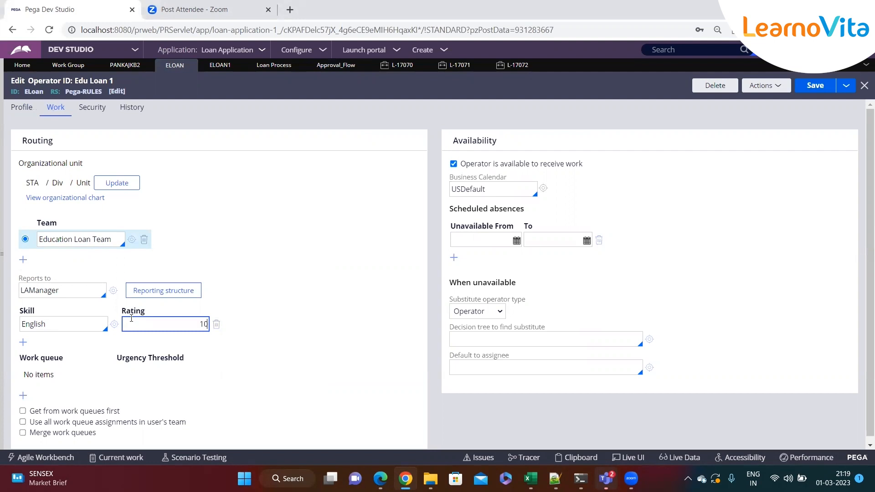
pyautogui.click(816, 85)
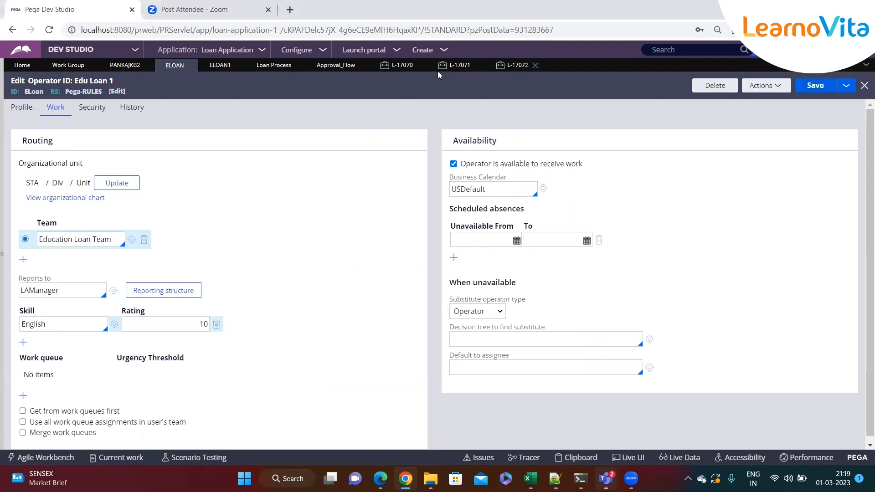
# Step: Return to the Approval_Flow rule, submit the assignment properties and save the flow
pyautogui.click(259, 68)
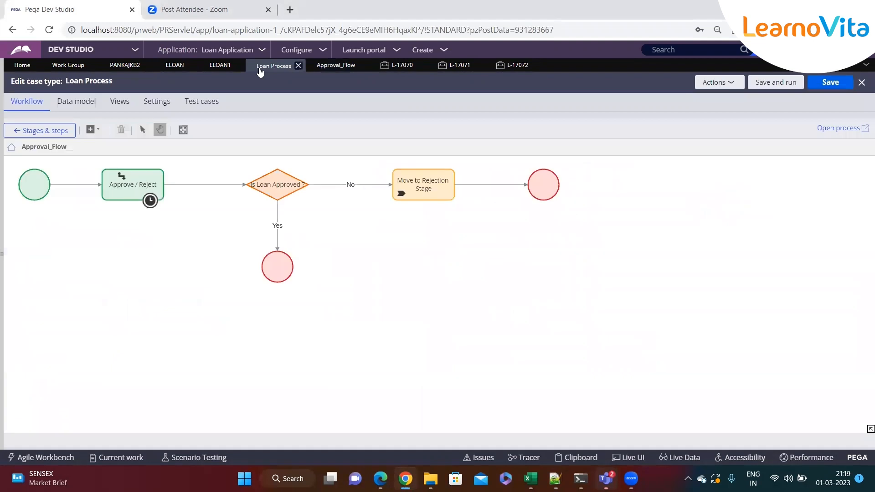
pyautogui.click(325, 71)
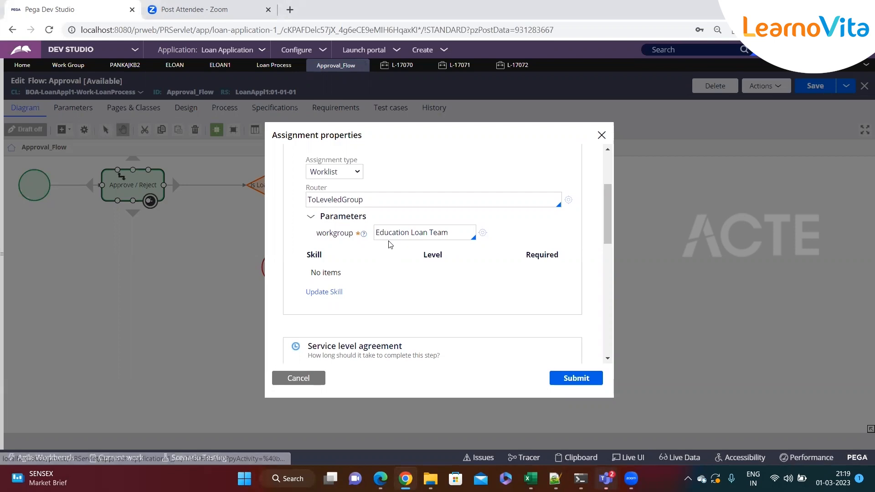
pyautogui.click(577, 379)
pyautogui.click(816, 85)
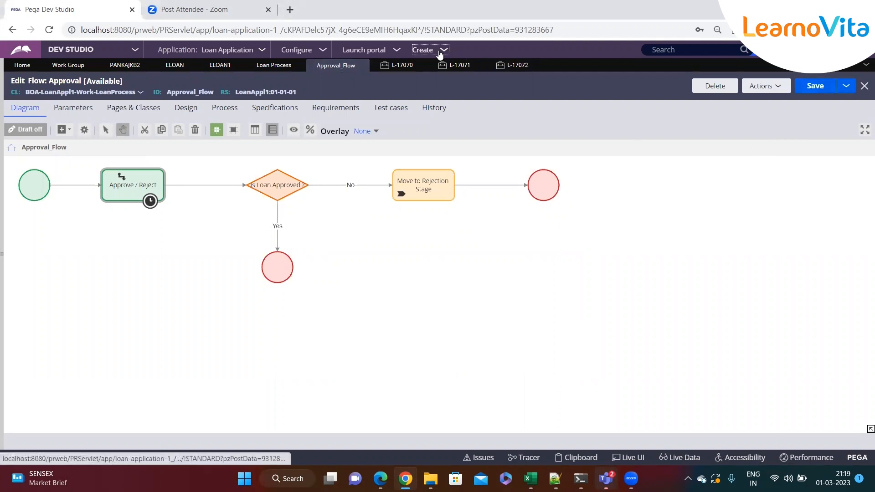
# Step: Switch to the Notepad++ notes and compare the Education Loan operators' assignment counts before testing the new routing
pyautogui.click(426, 50)
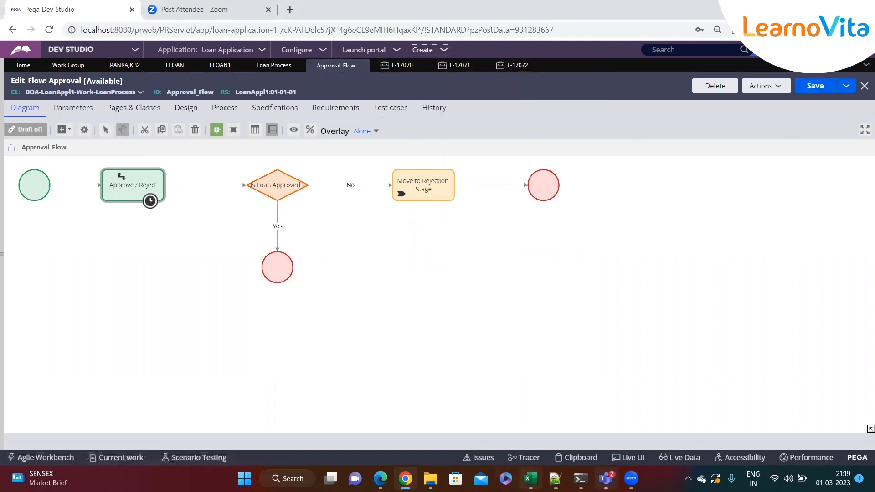
pyautogui.click(554, 478)
pyautogui.click(93, 328)
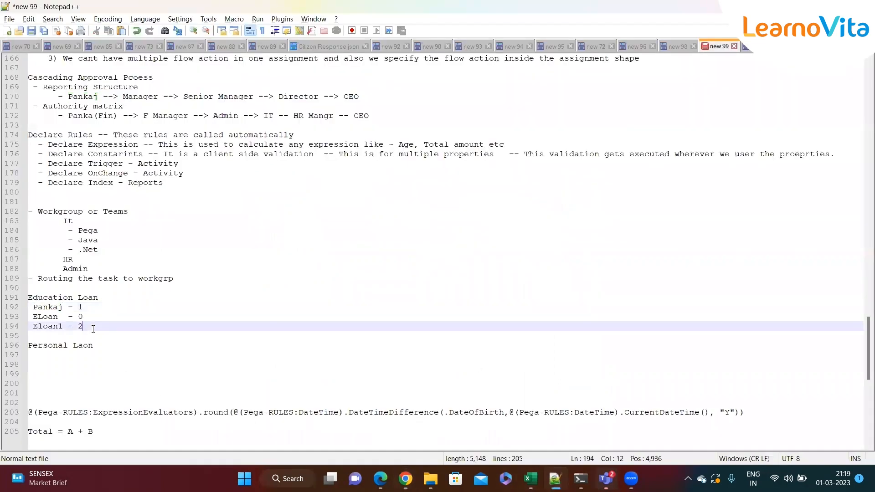
pyautogui.doubleClick(48, 307)
pyautogui.doubleClick(46, 317)
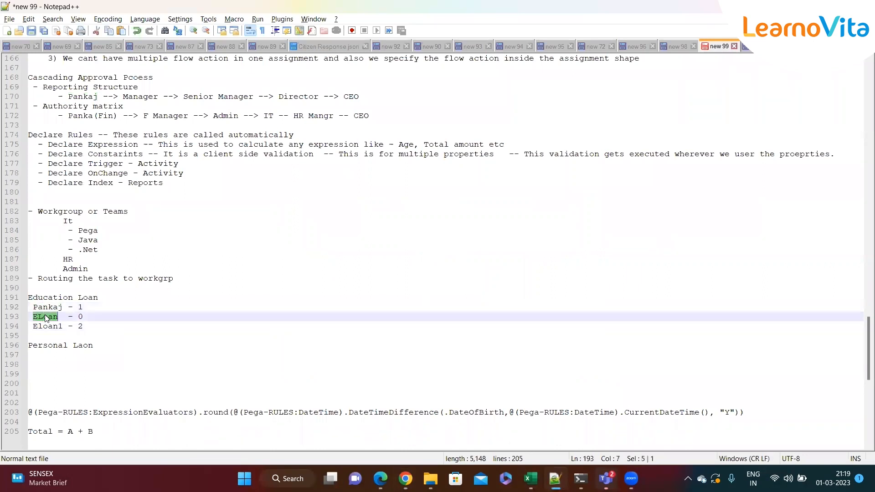
pyautogui.click(111, 325)
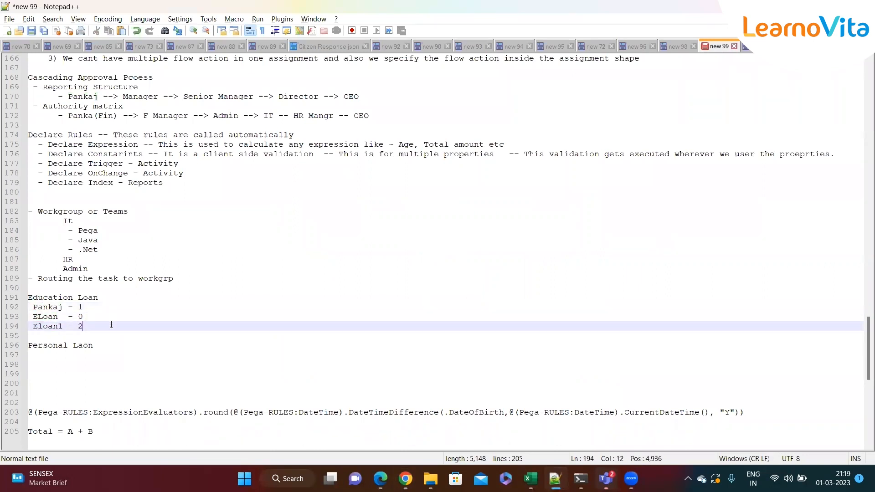
# Step: Switch back to Pega Dev Studio, create a new Loan Process case and continue past the personal details with the prefilled values
pyautogui.hotkey('alt', 'Tab')
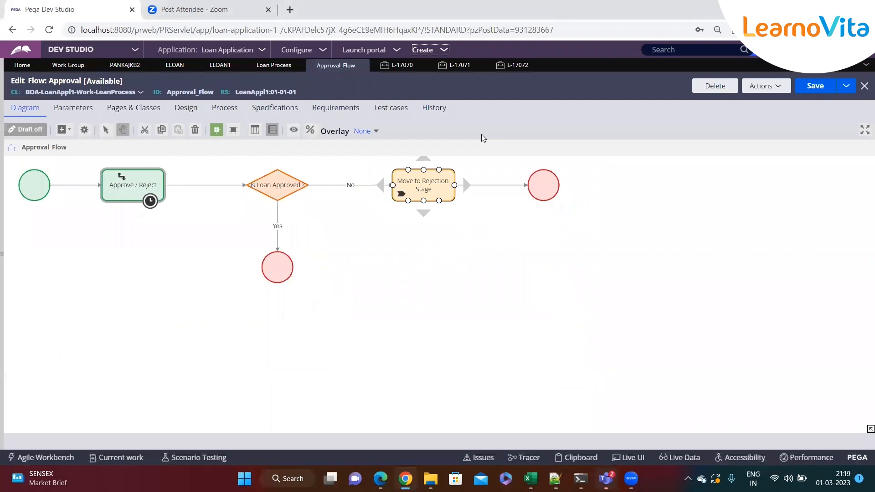
pyautogui.click(445, 52)
pyautogui.moveTo(456, 60)
pyautogui.click(566, 72)
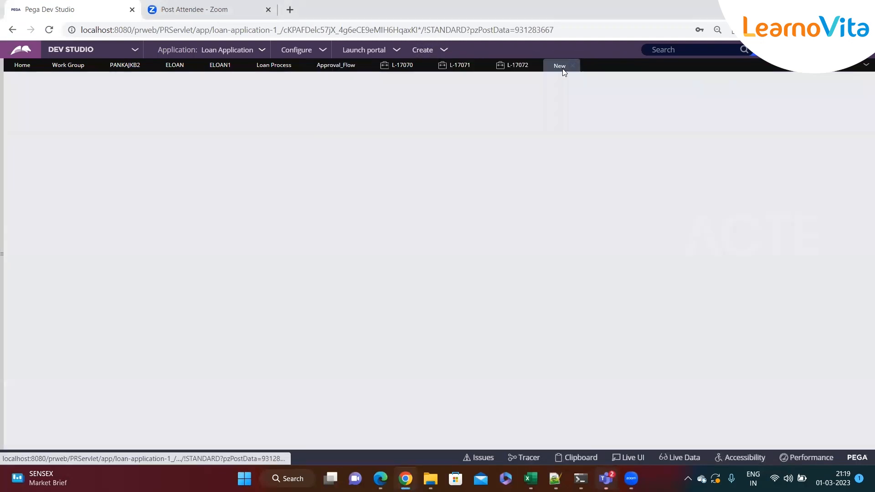
pyautogui.scroll(-7, 509, 256)
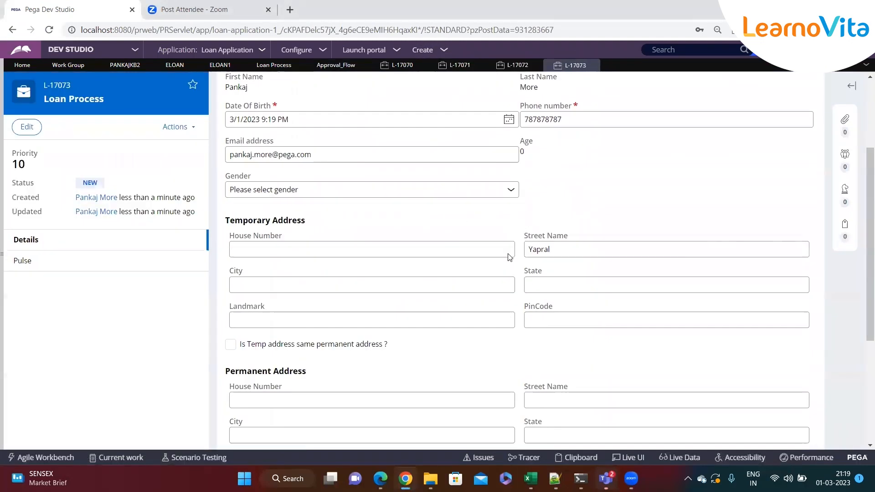
pyautogui.click(793, 385)
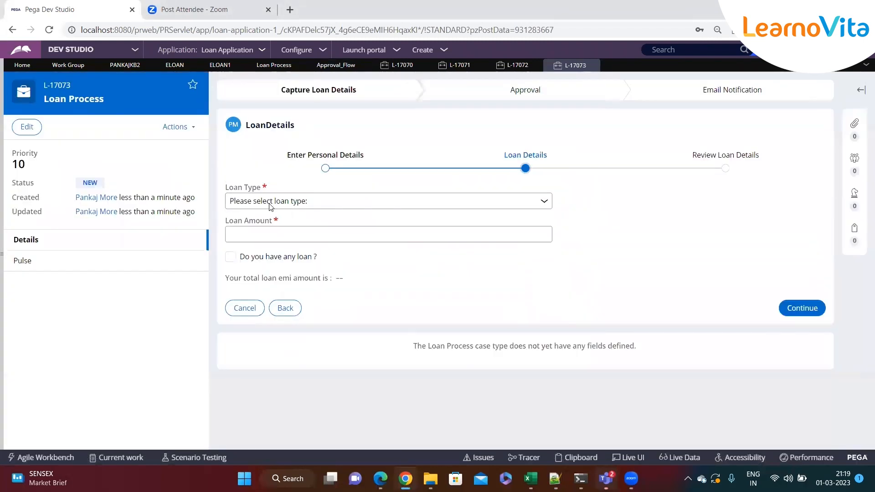
# Step: Select a loan type, enter a loan amount of 300, and submit the case through the loan details review to the Approval stage
pyautogui.click(277, 202)
pyautogui.click(269, 225)
pyautogui.click(320, 235)
pyautogui.write('300')
pyautogui.click(802, 308)
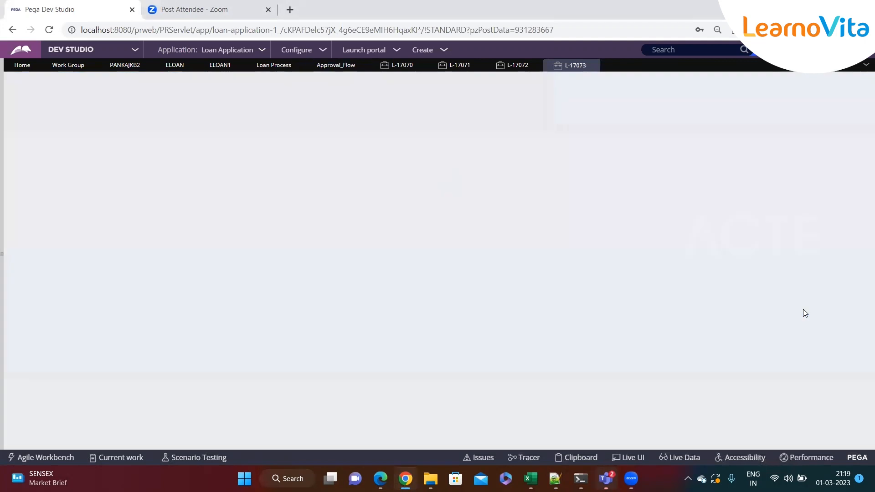
pyautogui.click(808, 214)
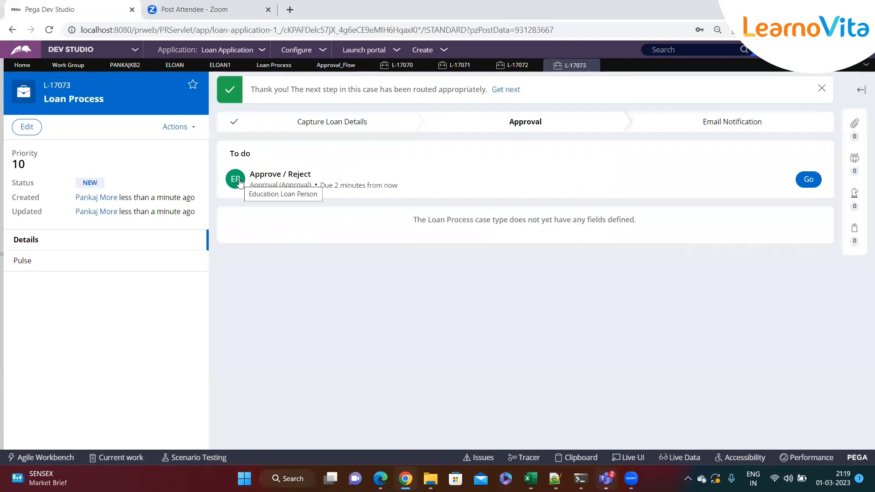
# Step: Switch to the Notepad++ notes and set the ELoan count under Education Loan to 1
pyautogui.hotkey('alt', 'Tab')
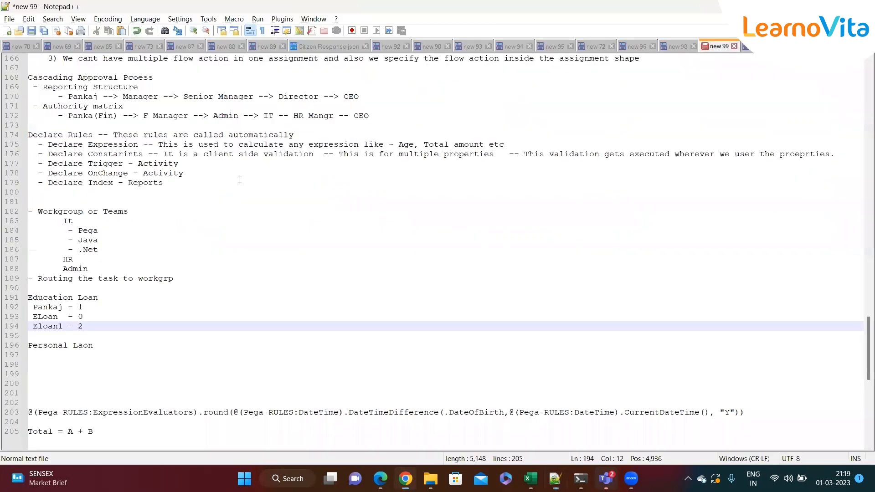
pyautogui.click(90, 317)
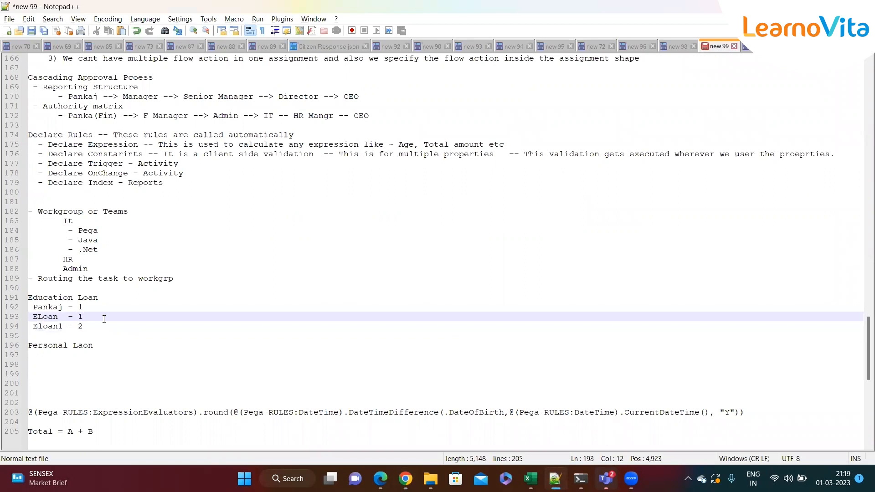
pyautogui.click(97, 331)
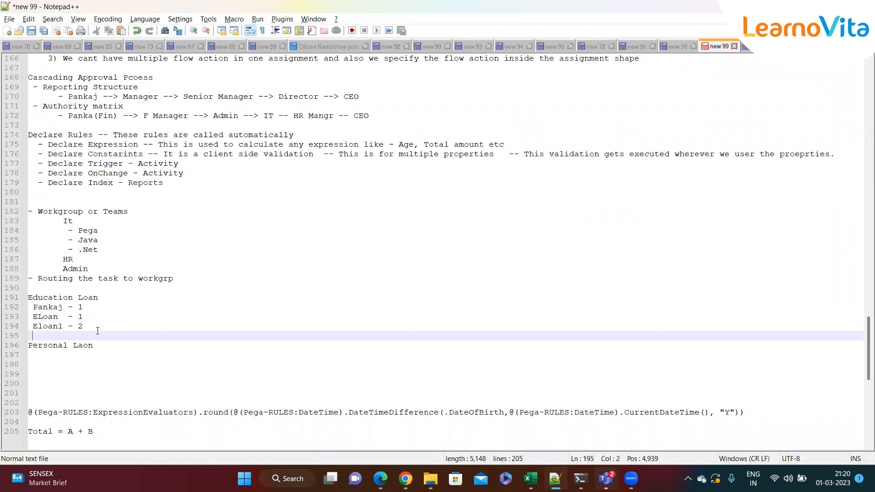
pyautogui.doubleClick(51, 308)
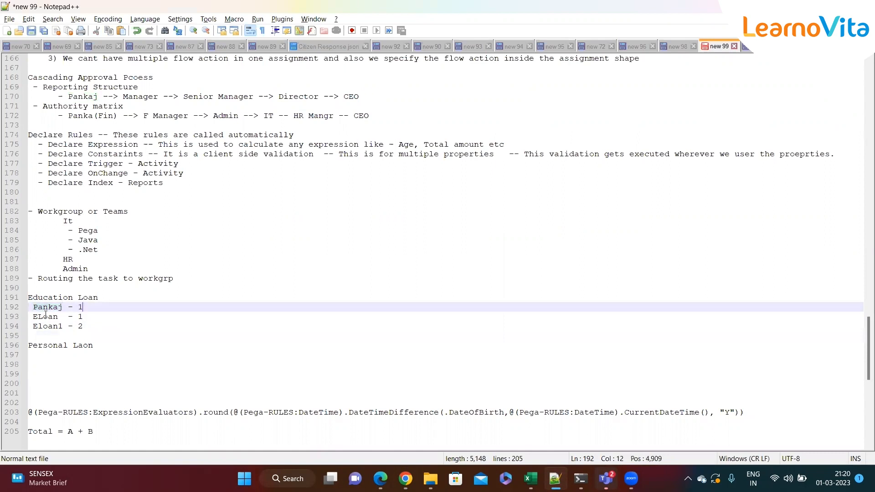
pyautogui.doubleClick(45, 316)
pyautogui.click(35, 327)
pyautogui.doubleClick(35, 328)
pyautogui.click(111, 327)
# Step: Create a new Loan Process case in Pega Dev Studio and continue past the personal details without changing them
pyautogui.hotkey('alt', 'Tab')
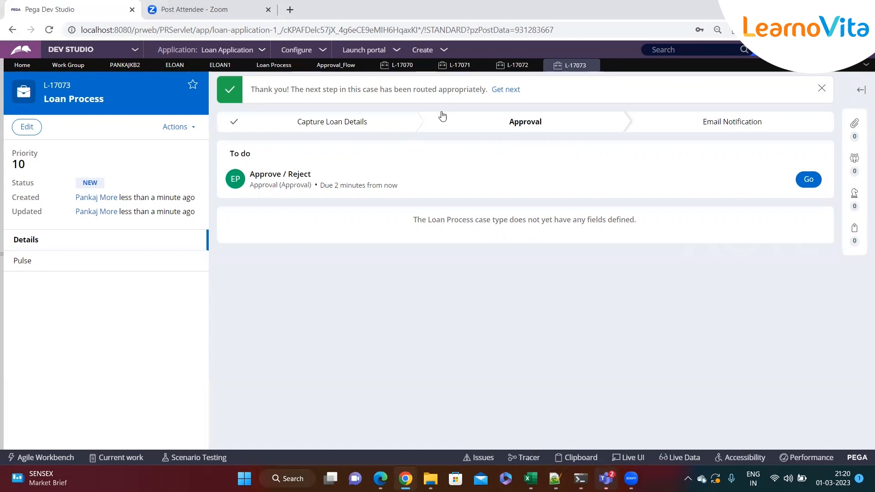
pyautogui.click(445, 50)
pyautogui.moveTo(455, 60)
pyautogui.click(566, 76)
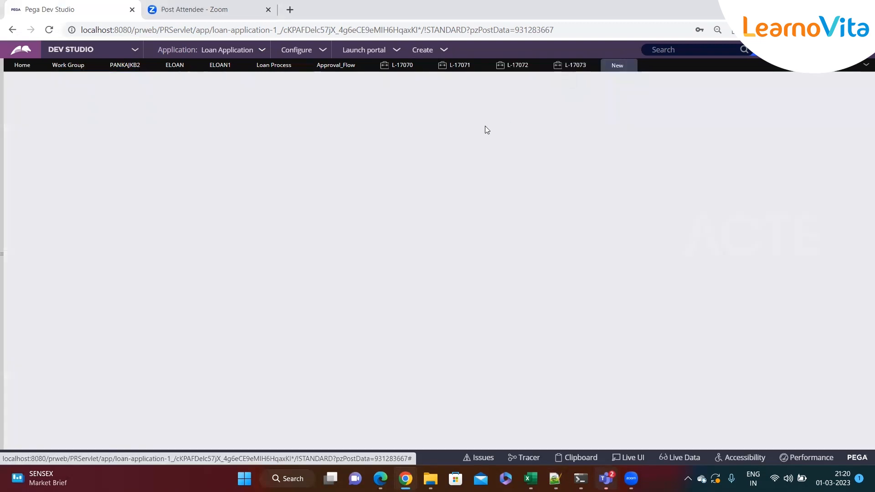
pyautogui.scroll(-7, 690, 391)
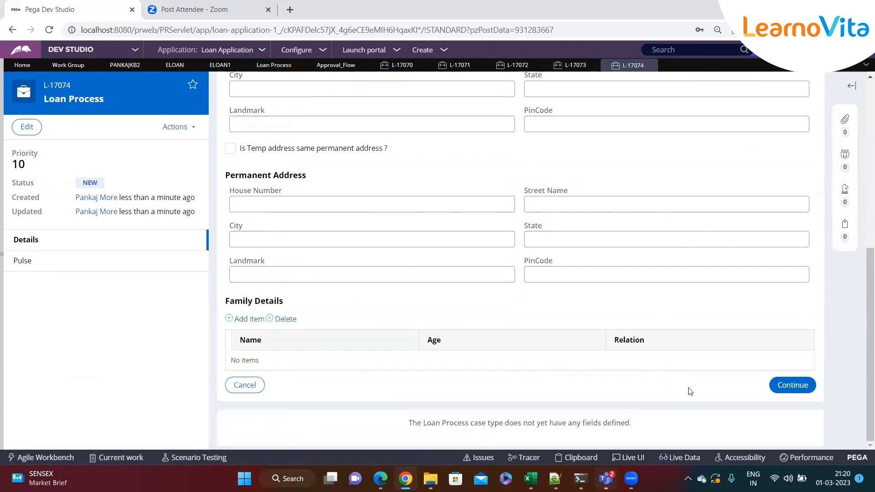
pyautogui.click(792, 385)
# Step: Choose Education Loan with a loan amount of 100, continue to the review, and create the case
pyautogui.click(320, 205)
pyautogui.click(271, 226)
pyautogui.click(276, 234)
pyautogui.write('100')
pyautogui.click(782, 315)
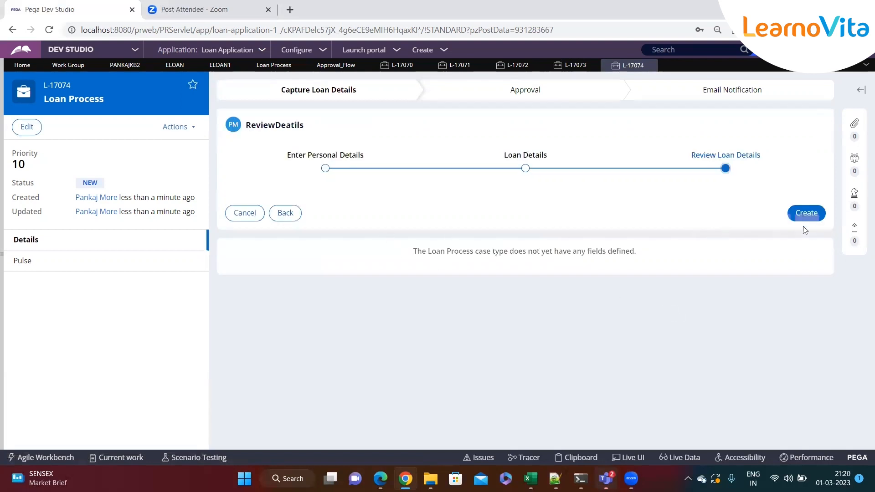
pyautogui.click(803, 214)
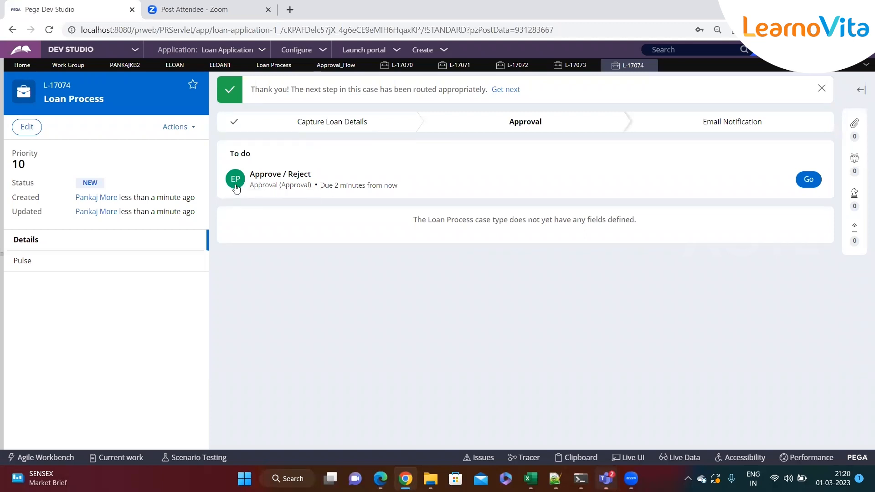
# Step: Switch to the Notepad++ notes and raise the ELoan count under Education Loan to 2
pyautogui.hotkey('alt', 'Tab')
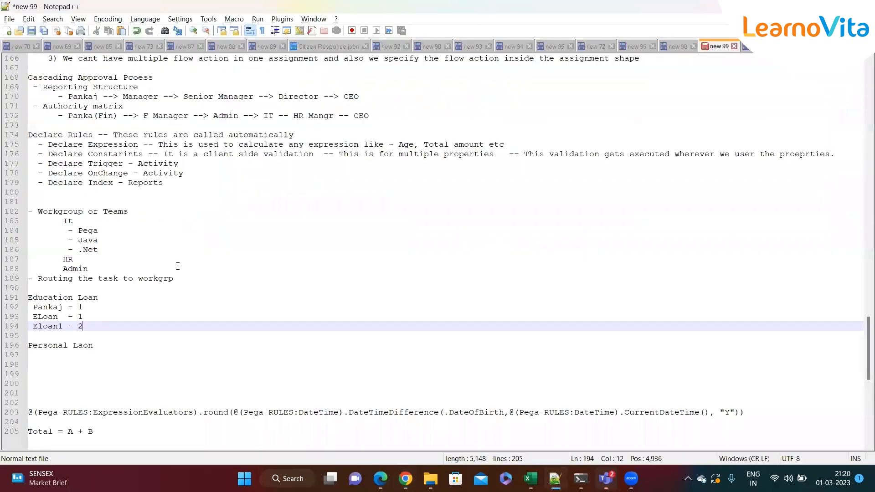
pyautogui.click(95, 315)
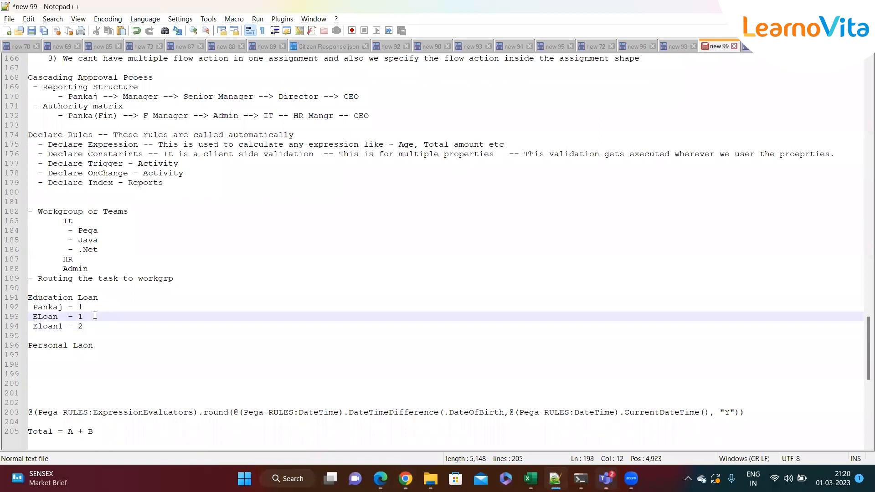
pyautogui.click(90, 304)
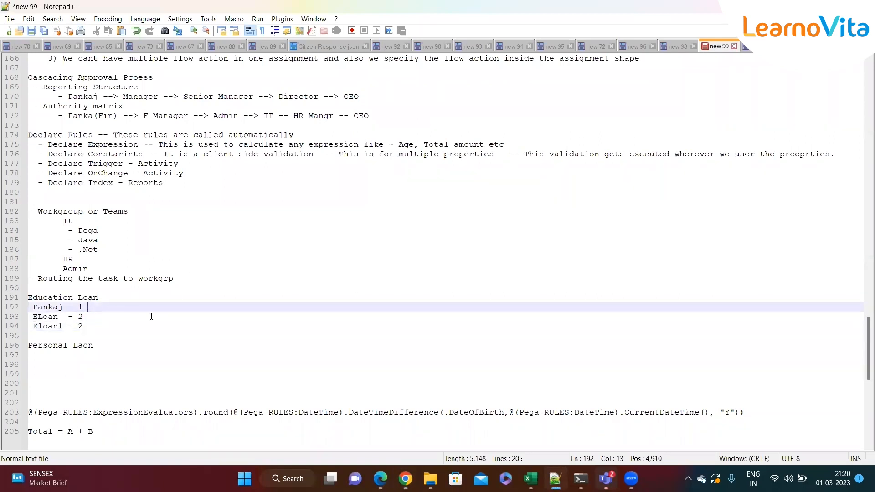
# Step: Return to Pega, check the approval assignees of cases L-17072 and L-17071, and cancel L-17071's open approval form, reopening the case
pyautogui.hotkey('alt', 'Tab')
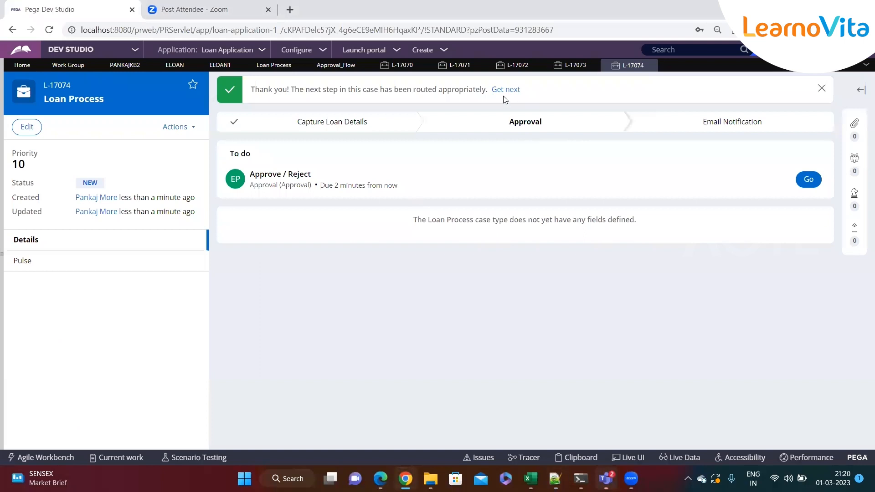
pyautogui.click(510, 67)
pyautogui.click(459, 66)
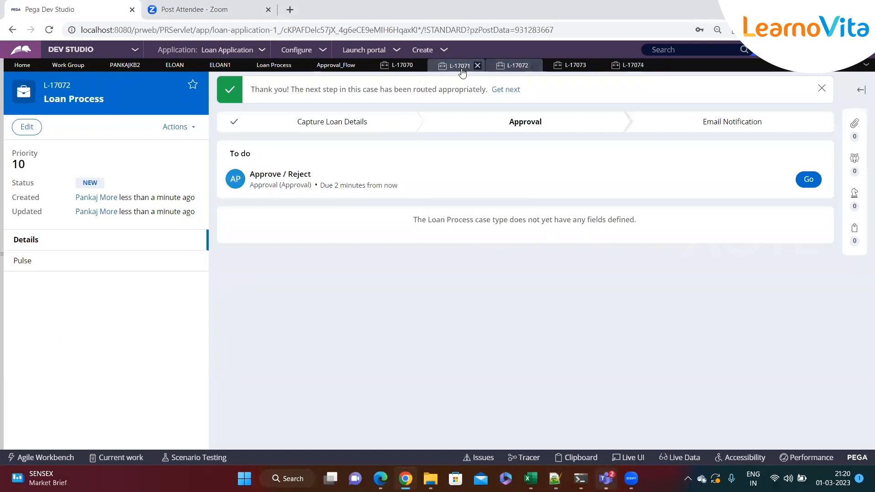
pyautogui.click(246, 401)
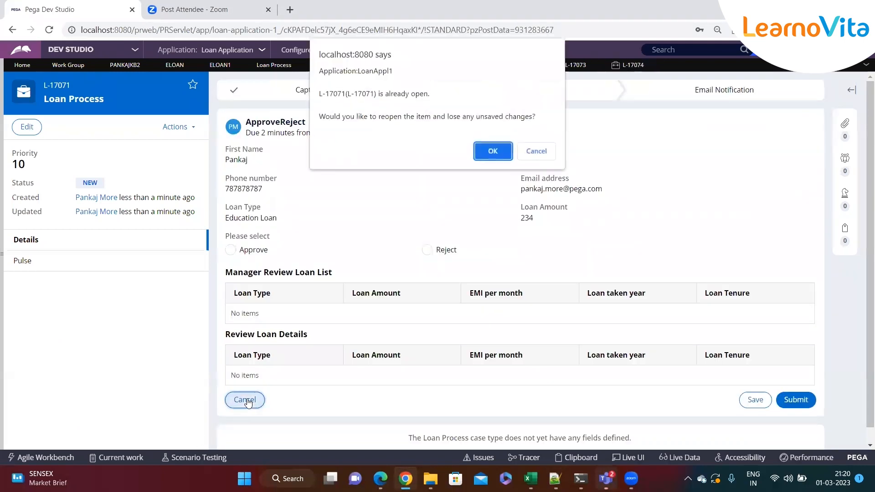
pyautogui.click(493, 152)
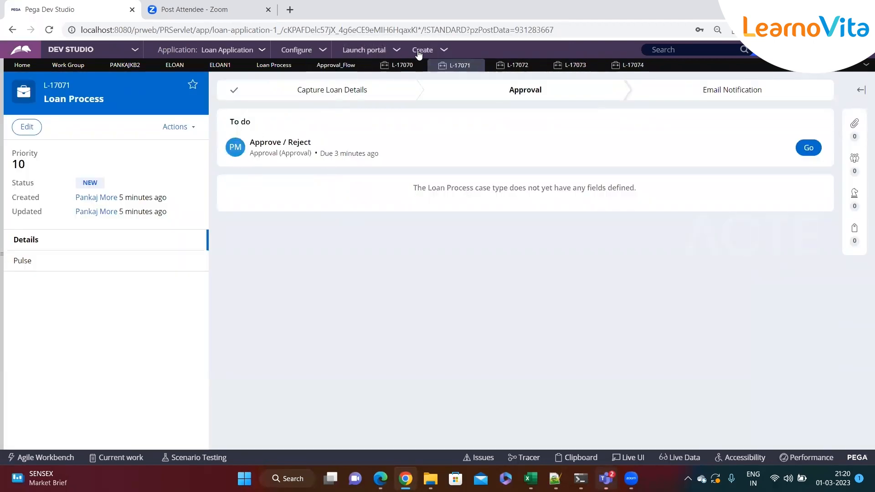
# Step: Create another Loan Process case and continue past its personal details with the prefilled values
pyautogui.click(441, 52)
pyautogui.moveTo(515, 61)
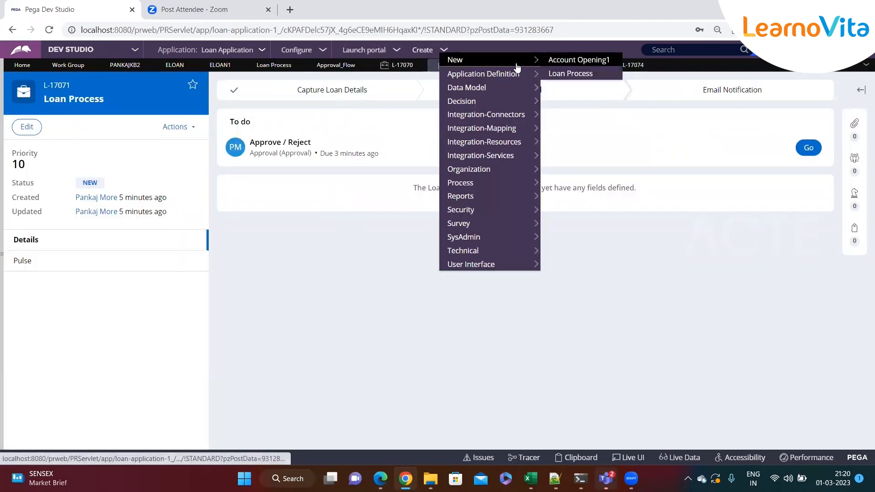
pyautogui.click(574, 74)
pyautogui.scroll(-8, 479, 228)
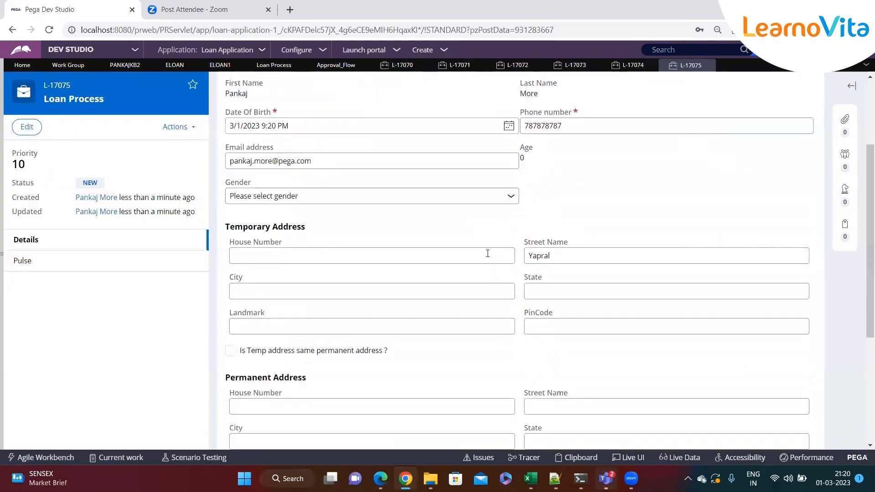
pyautogui.click(790, 384)
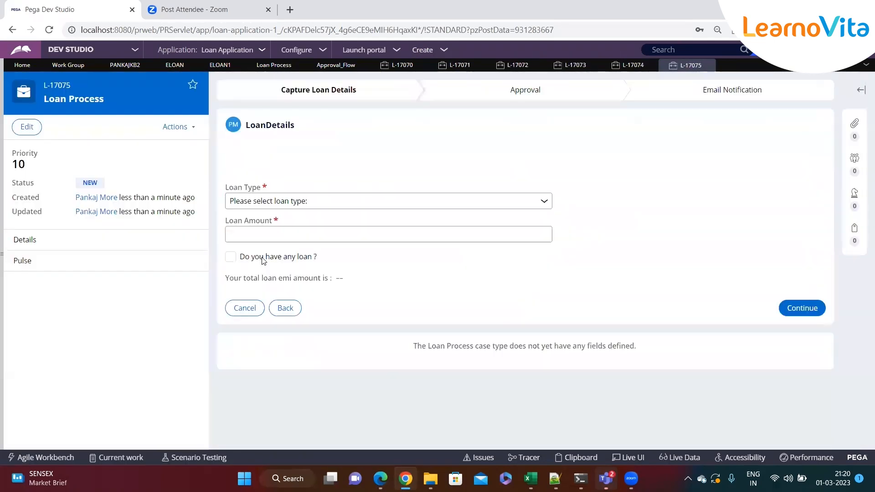
# Step: Select Education Loan, enter a loan amount of 322, continue to the review, and create the case
pyautogui.click(306, 203)
pyautogui.click(277, 225)
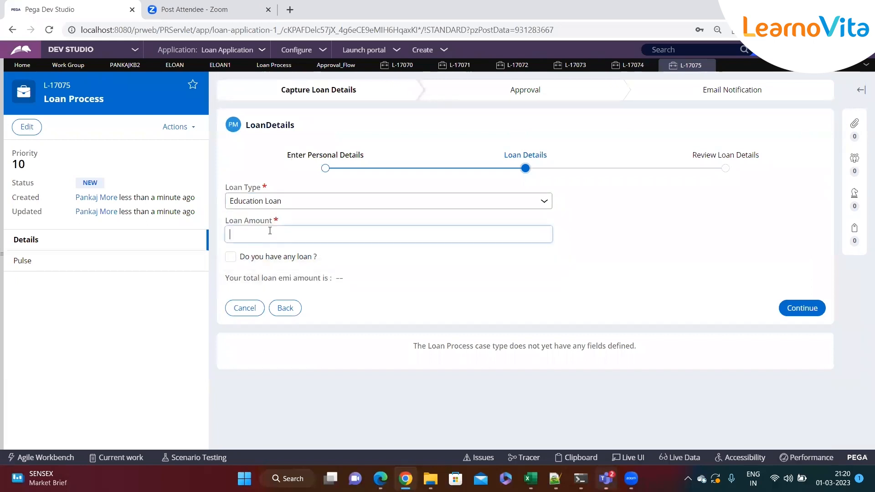
pyautogui.write('322')
pyautogui.click(785, 308)
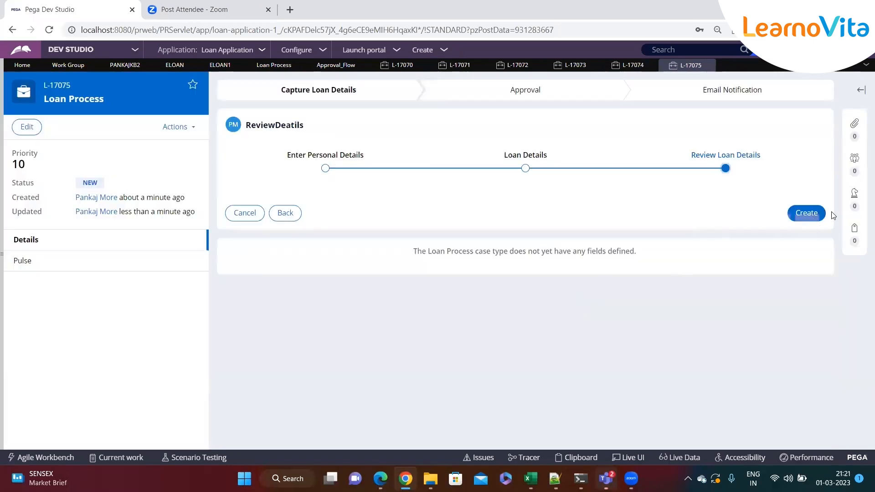
pyautogui.click(818, 214)
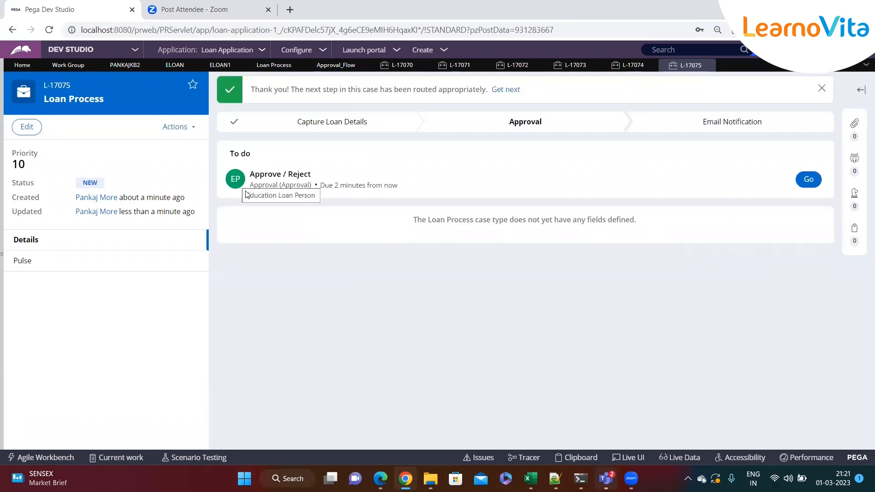
# Step: Switch to the Notepad++ notes and update the ELoan count under Education Loan to 3
pyautogui.hotkey('alt', 'Tab')
pyautogui.click(90, 315)
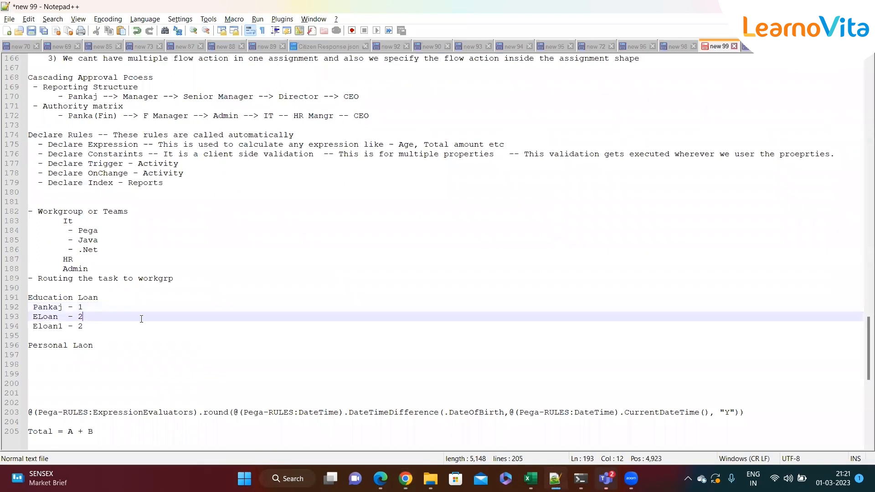
pyautogui.write('3')
pyautogui.click(136, 326)
# Step: Highlight the three operator lines under Education Loan in the notes to review their assignment counts
pyautogui.hotkey('alt', 'Tab')
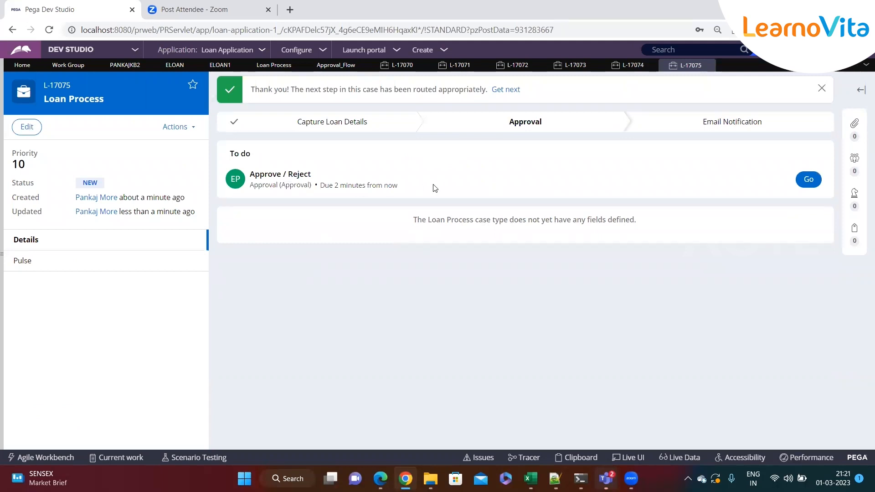
pyautogui.hotkey('alt', 'Tab')
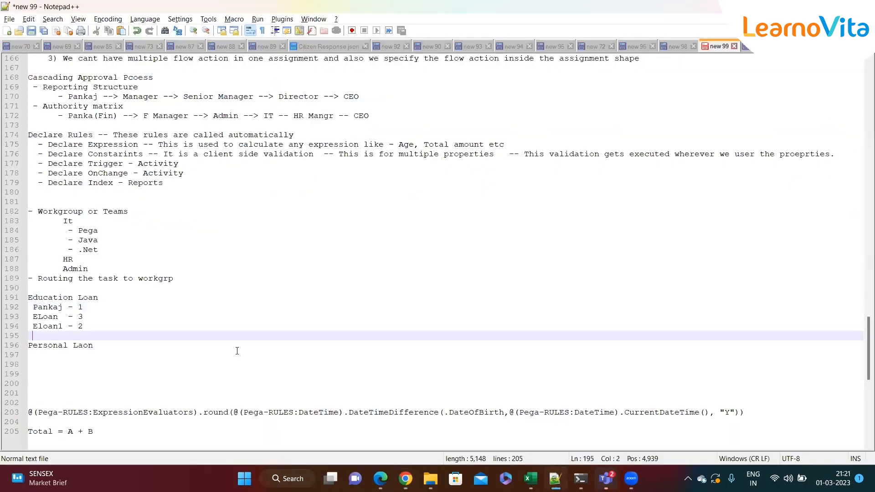
pyautogui.click(86, 330)
pyautogui.moveTo(100, 333); pyautogui.dragTo(23, 310)
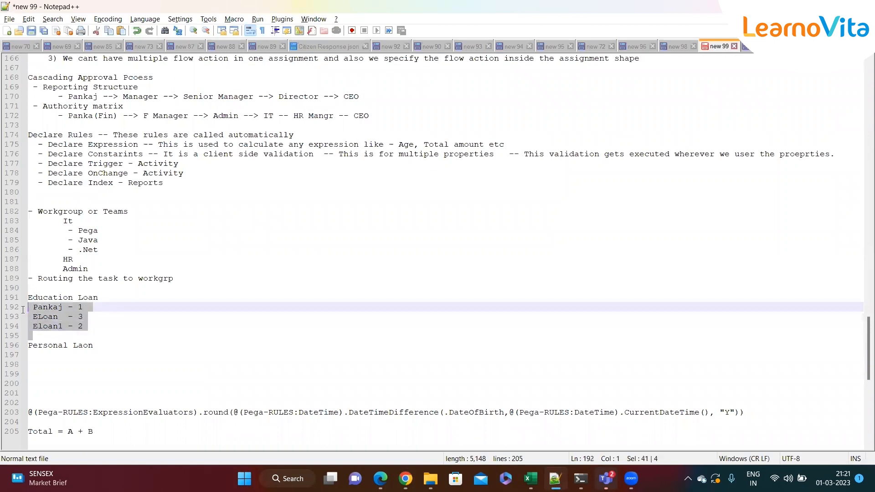
# Step: Switch to Pega Dev Studio, open the first operator's work settings, and collapse the explorer to examine team and availability
pyautogui.hotkey('alt', 'Tab')
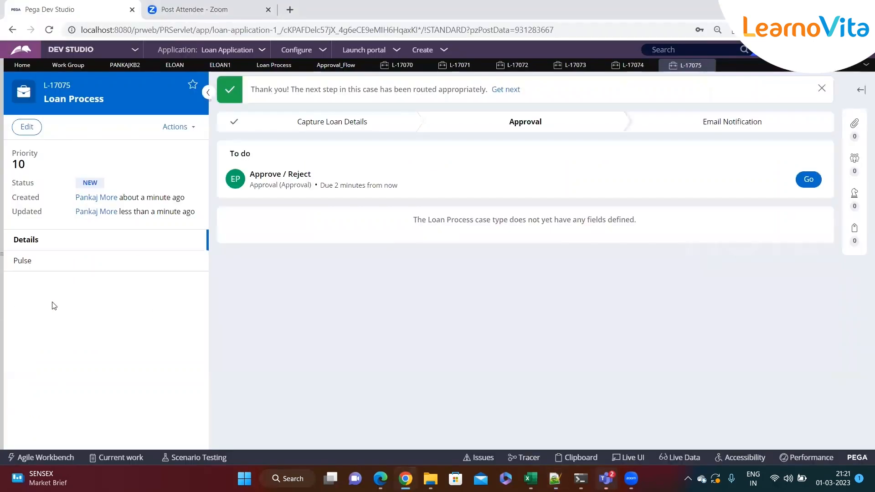
pyautogui.click(5, 302)
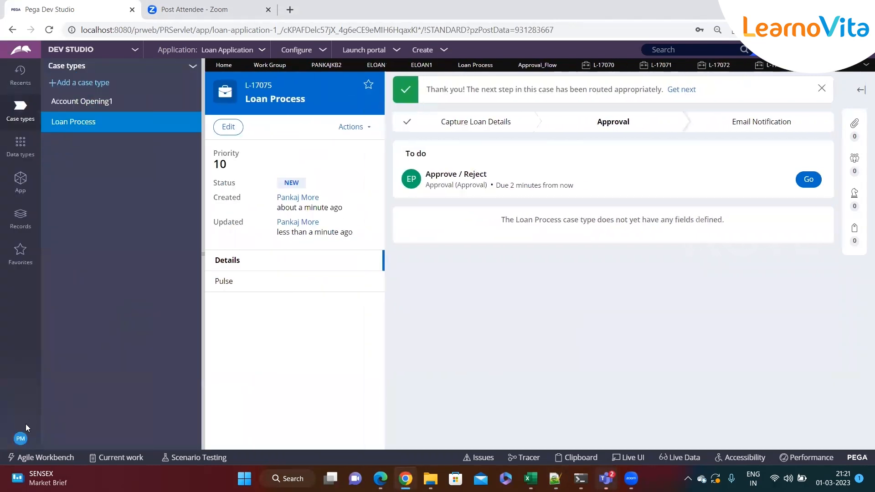
pyautogui.click(326, 65)
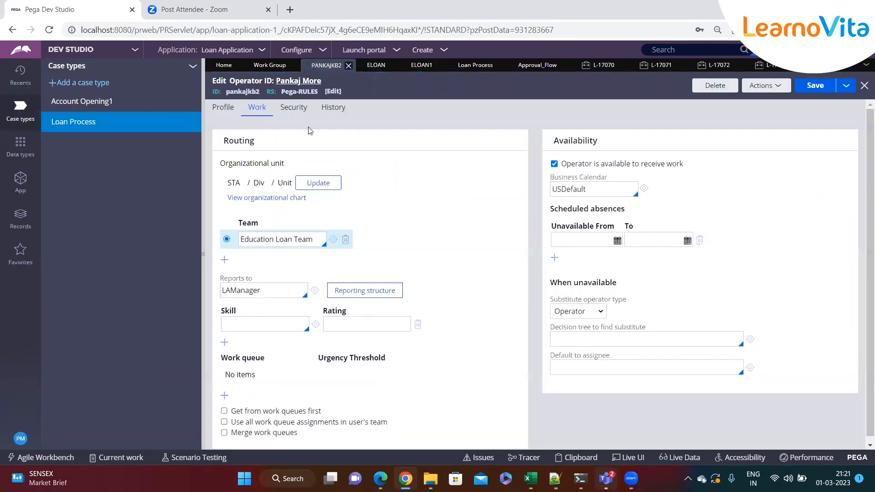
pyautogui.click(202, 256)
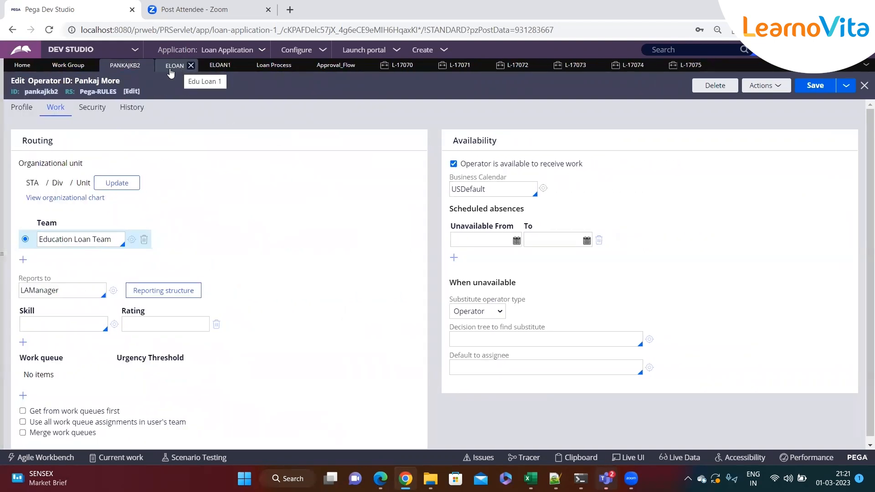
# Step: Make the ELoan and ELoan1 operators unavailable to receive work and save each operator record
pyautogui.click(170, 69)
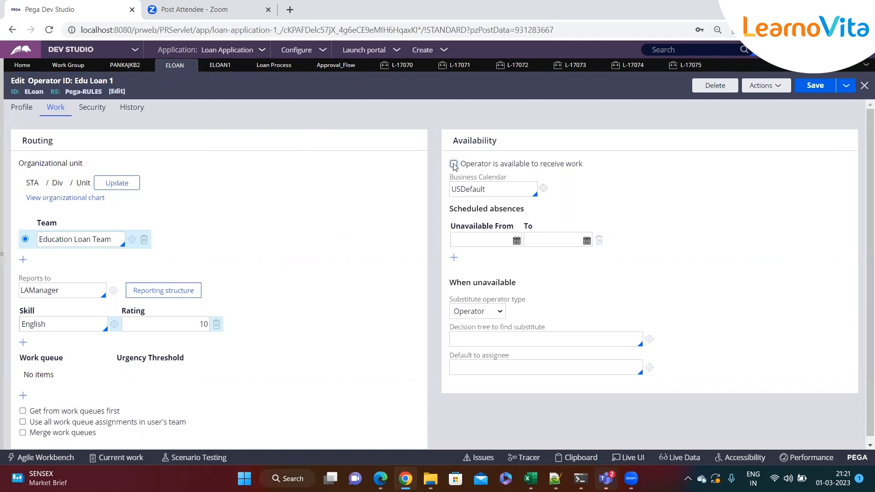
pyautogui.click(811, 83)
pyautogui.click(219, 65)
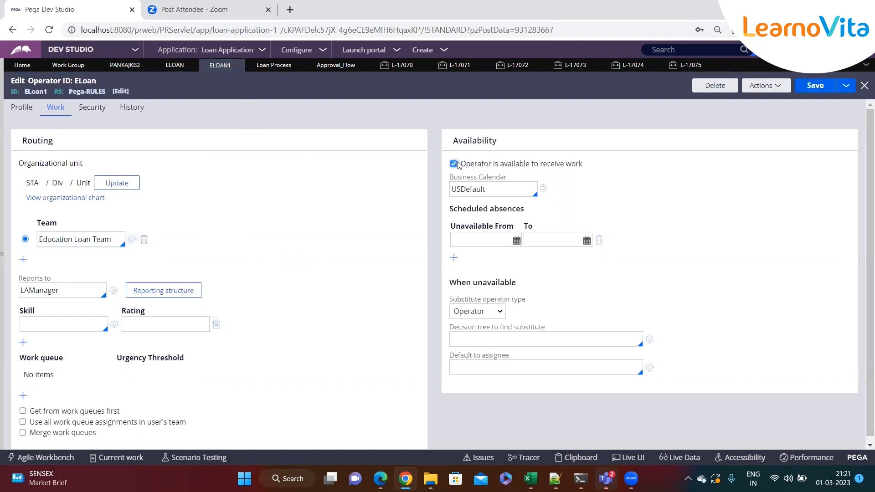
pyautogui.click(453, 163)
pyautogui.click(792, 89)
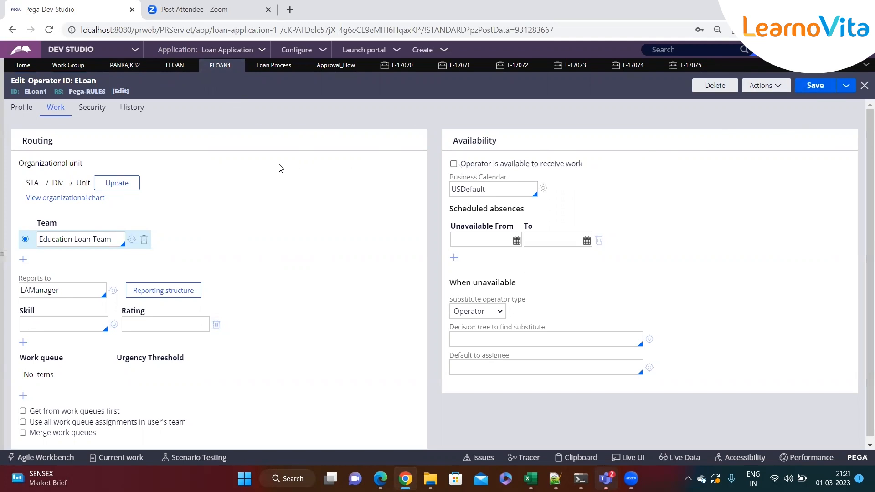
pyautogui.moveTo(472, 168); pyautogui.dragTo(590, 170)
pyautogui.click(590, 170)
pyautogui.click(443, 50)
pyautogui.click(815, 93)
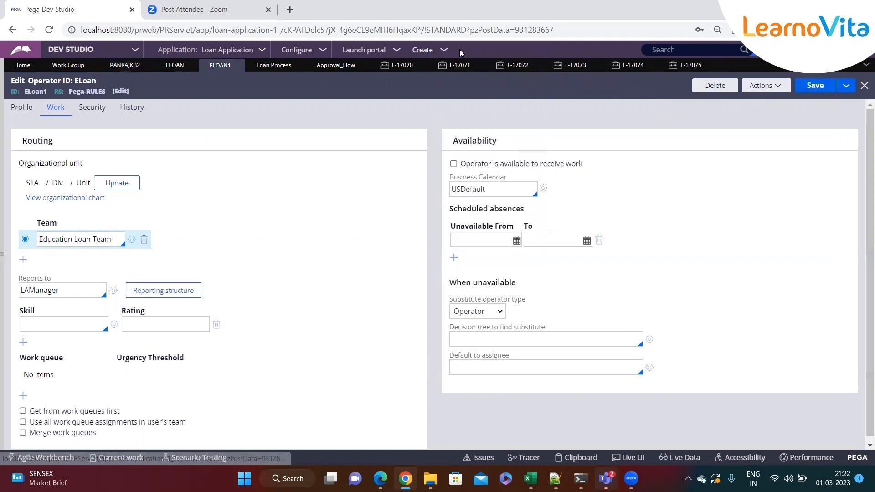
# Step: Create a new Loan Process case with unchanged personal details, loan type Education Loan and loan amount 324, submitting it for approval
pyautogui.click(443, 50)
pyautogui.moveTo(502, 60)
pyautogui.click(570, 73)
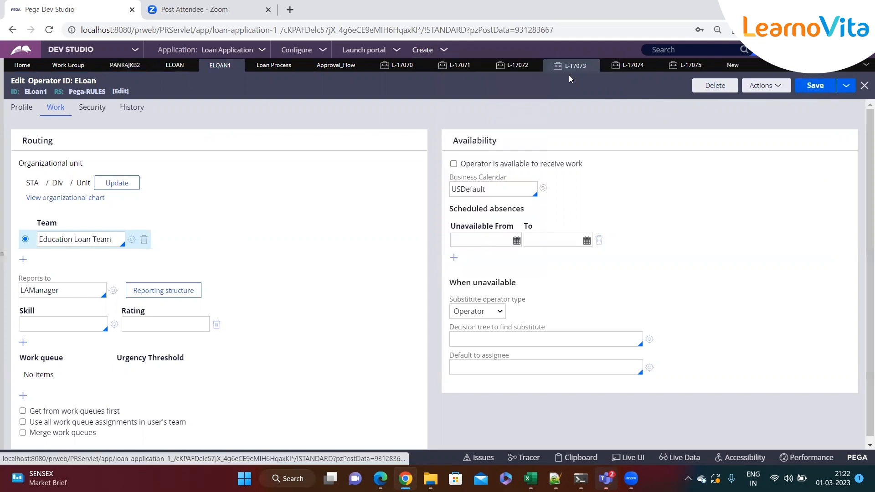
pyautogui.scroll(-6, 437, 252)
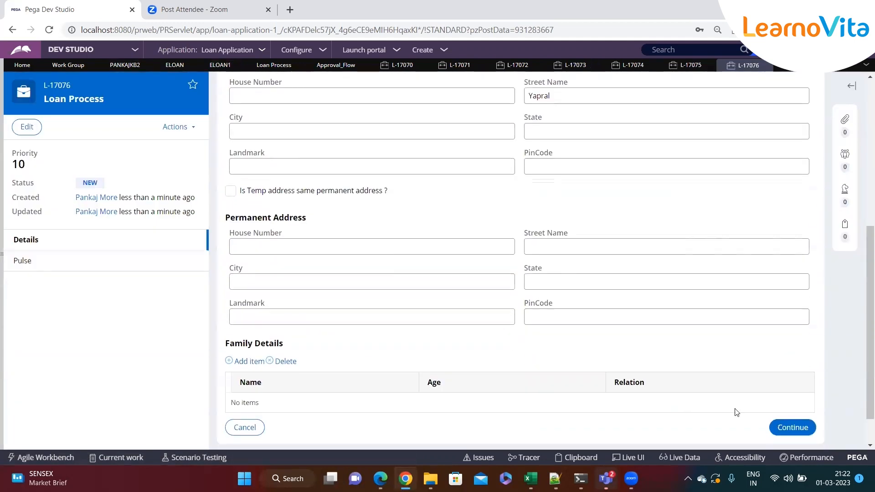
pyautogui.click(791, 428)
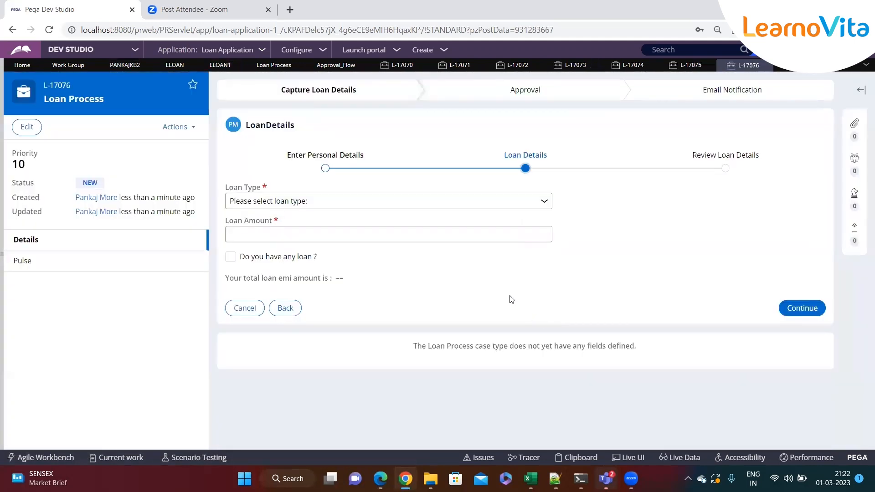
pyautogui.click(317, 200)
pyautogui.click(282, 225)
pyautogui.click(317, 235)
pyautogui.write('124')
pyautogui.click(801, 309)
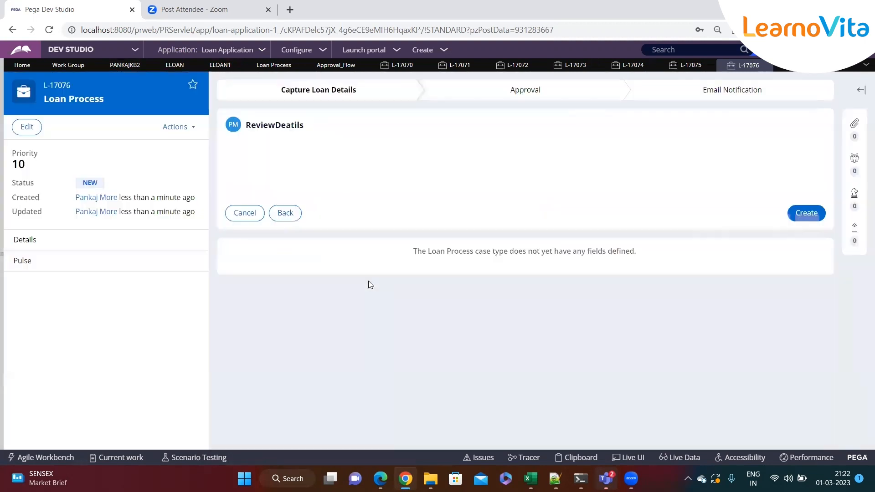
pyautogui.click(803, 214)
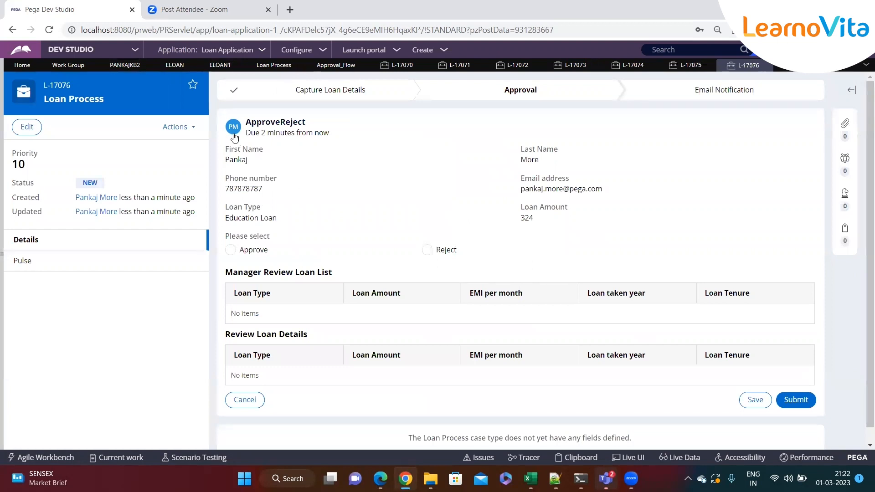
# Step: Create another Loan Process case for an Education Loan with loan amount 323 and advance it to the Approval stage
pyautogui.click(445, 50)
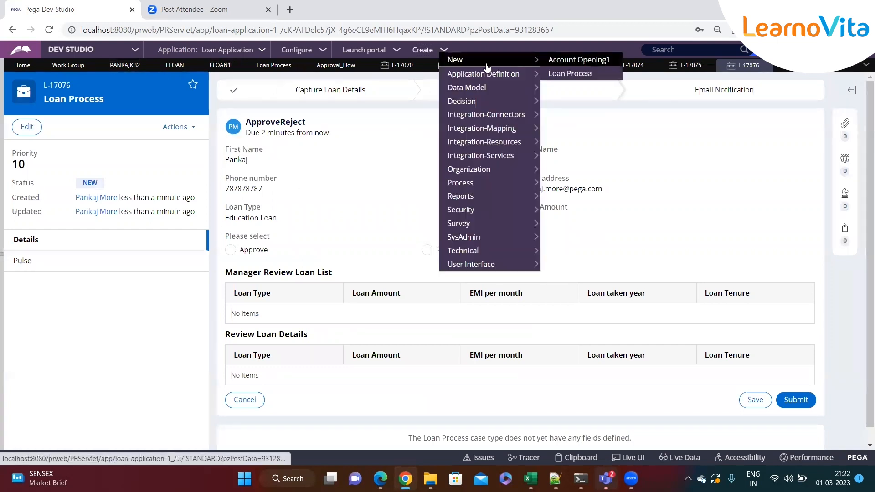
pyautogui.click(567, 72)
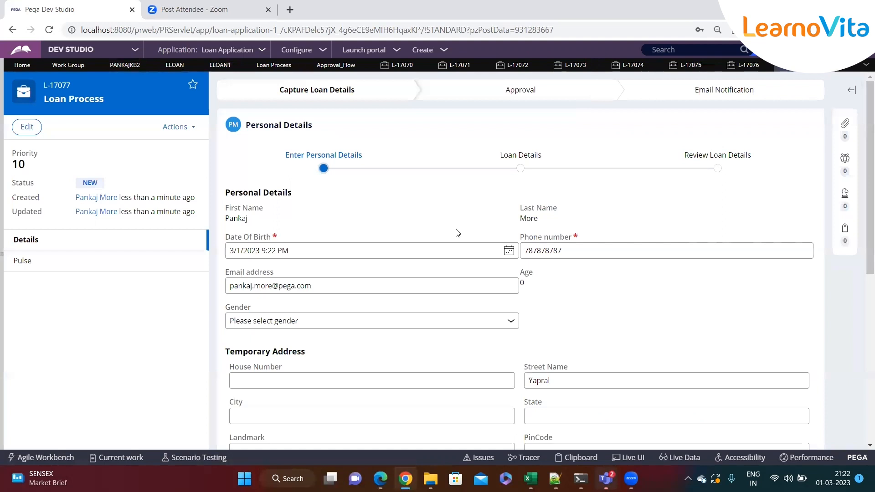
pyautogui.scroll(-10, 457, 231)
pyautogui.click(802, 386)
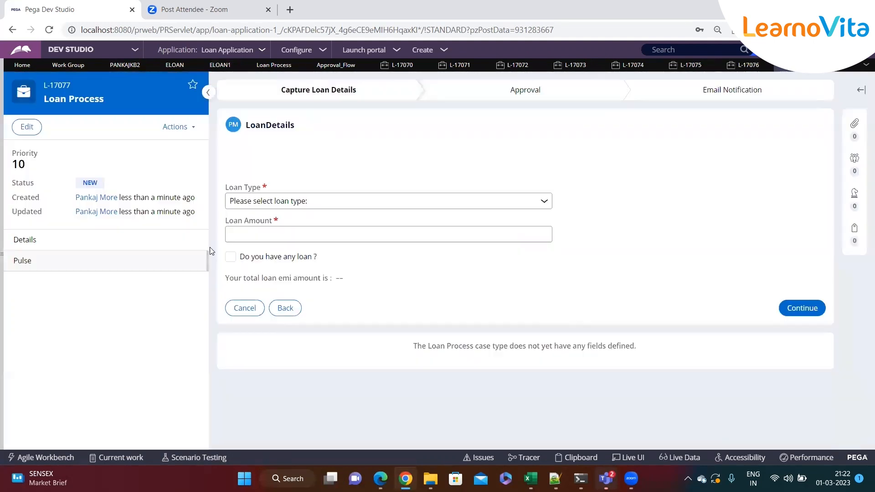
pyautogui.click(352, 201)
pyautogui.click(268, 230)
pyautogui.click(256, 233)
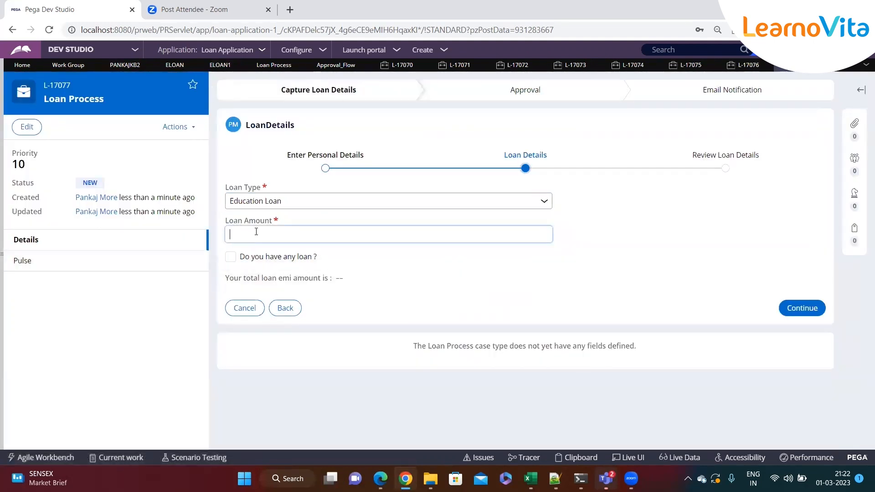
pyautogui.click(796, 308)
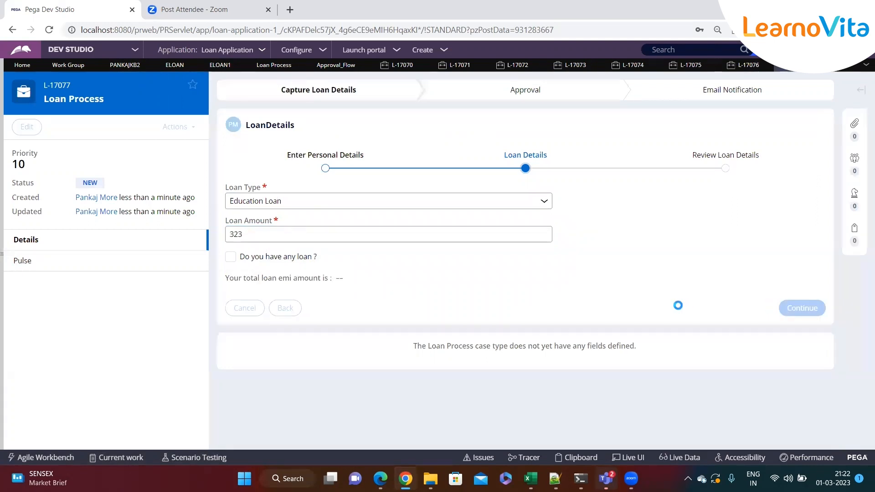
pyautogui.click(809, 217)
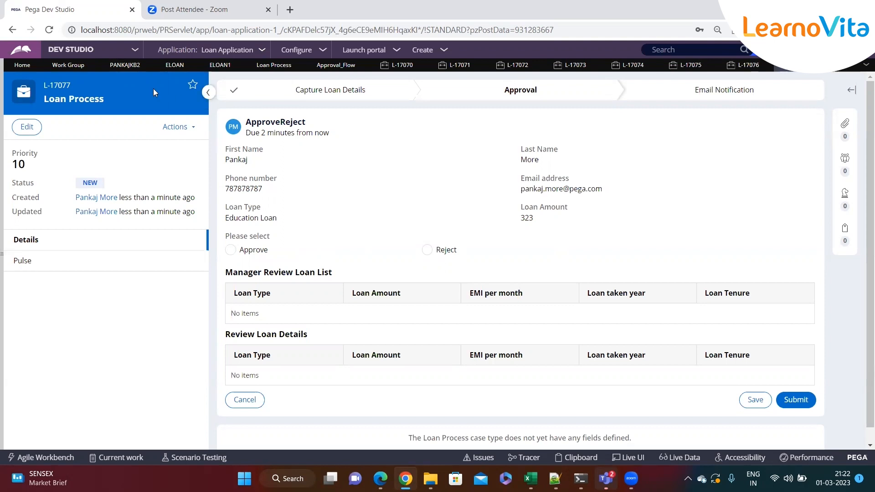
# Step: Schedule an absence from 3/1/2023 to 3/5/2023 on the first operator's record and save it
pyautogui.click(125, 65)
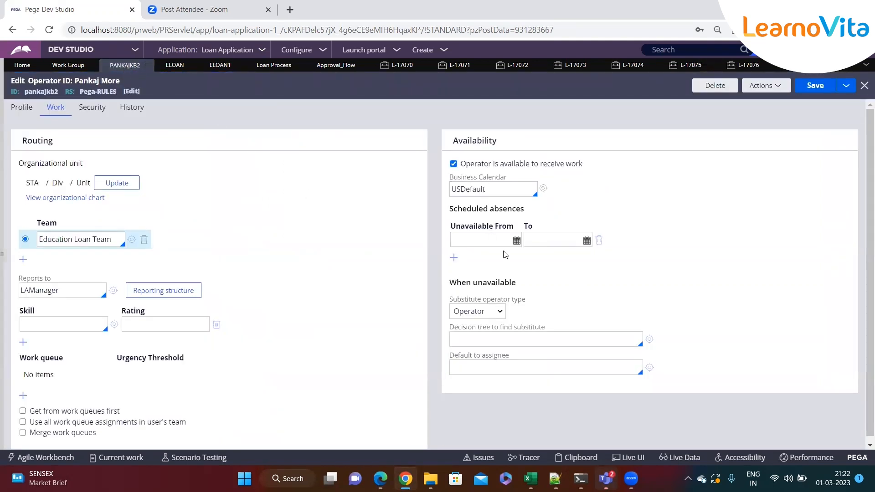
pyautogui.click(517, 240)
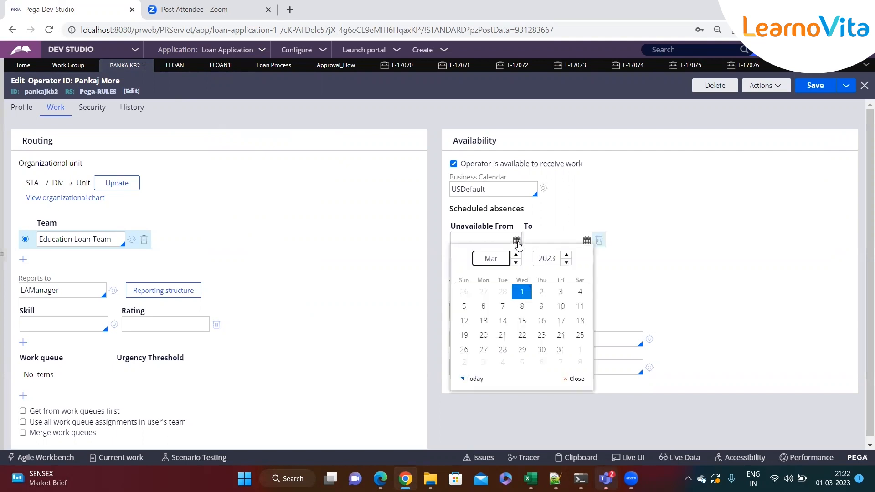
pyautogui.click(519, 297)
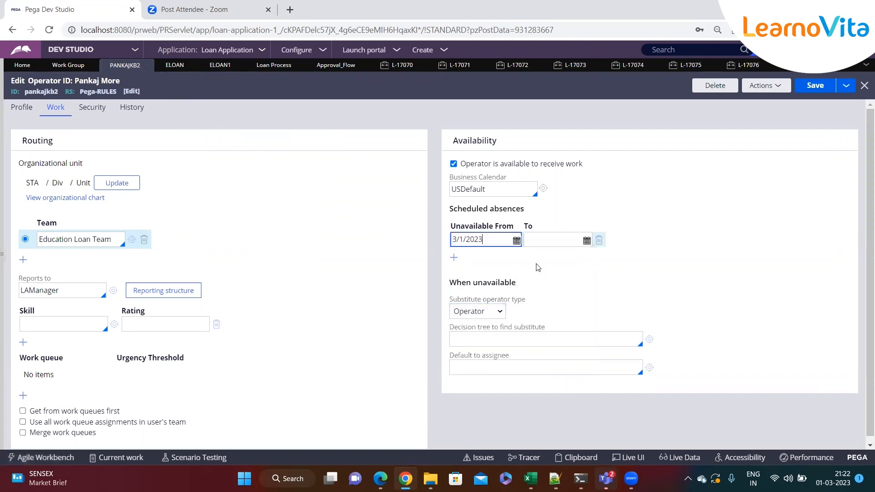
pyautogui.click(587, 240)
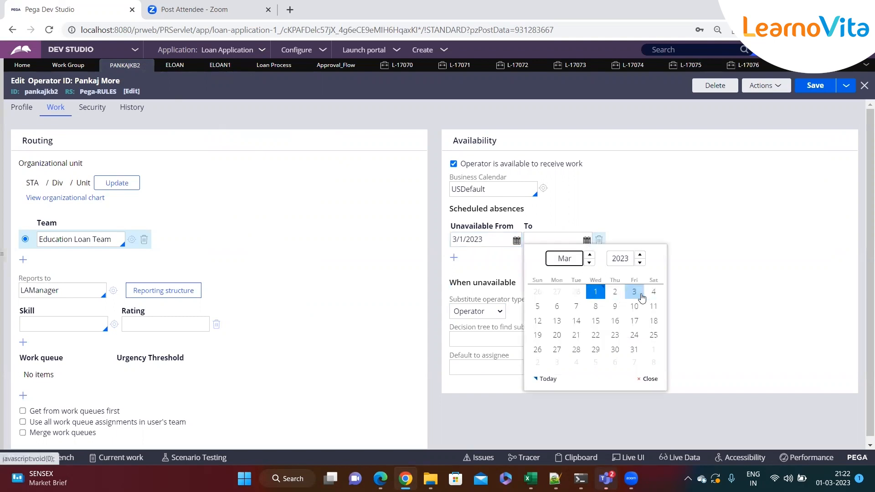
pyautogui.click(537, 306)
pyautogui.click(824, 84)
pyautogui.click(814, 96)
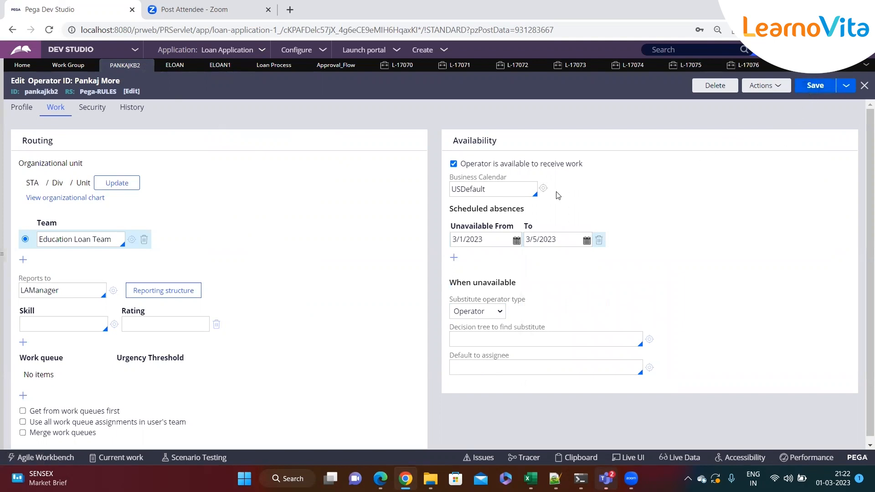
# Step: Switch to the Notepad++ notes and append "- On LEave" to the first operator's line under Education Loan
pyautogui.click(555, 479)
pyautogui.click(96, 325)
pyautogui.click(96, 316)
pyautogui.click(103, 309)
pyautogui.write('- On e')
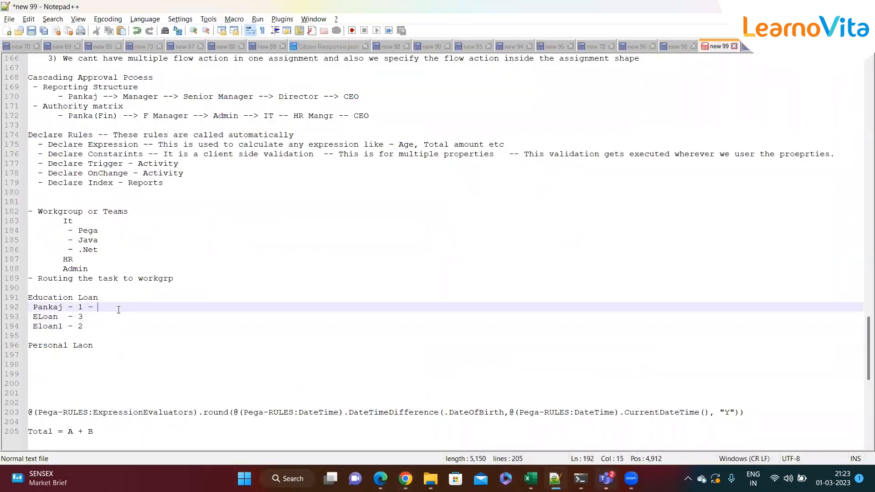
pyautogui.press('BackSpace')
pyautogui.write('Leave')
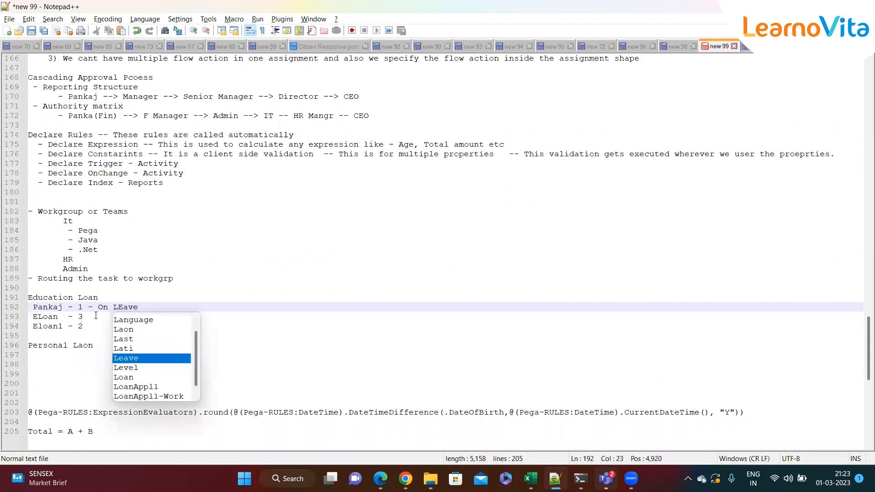
# Step: Append "- Left" to the ELoan and Eloan1 lines, and highlight the three operator lines under Education Loan
pyautogui.click(125, 320)
pyautogui.write('- ')
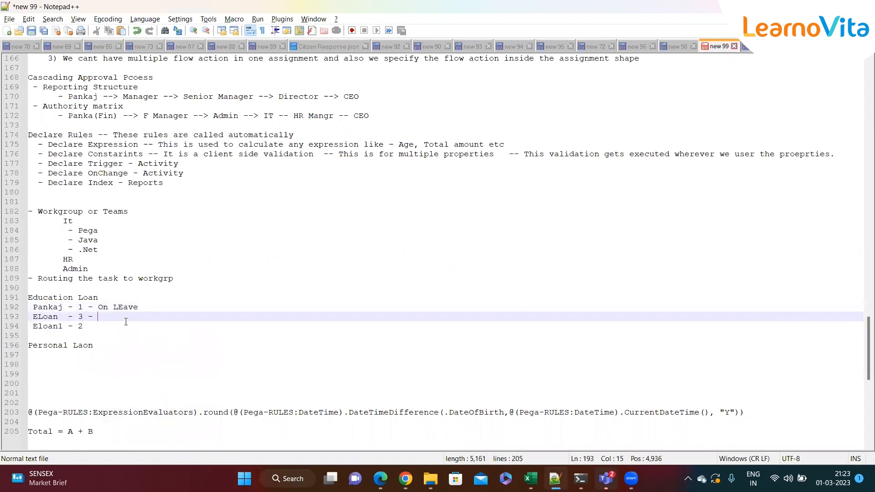
pyautogui.write('Left')
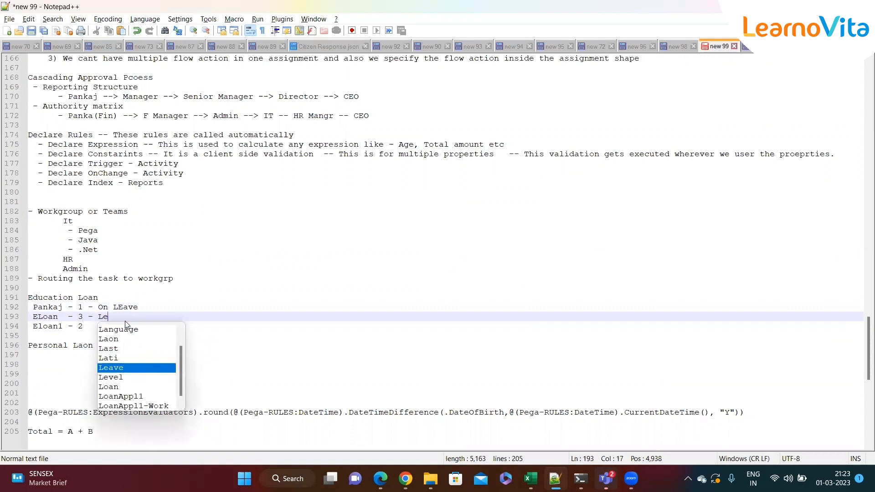
pyautogui.click(101, 331)
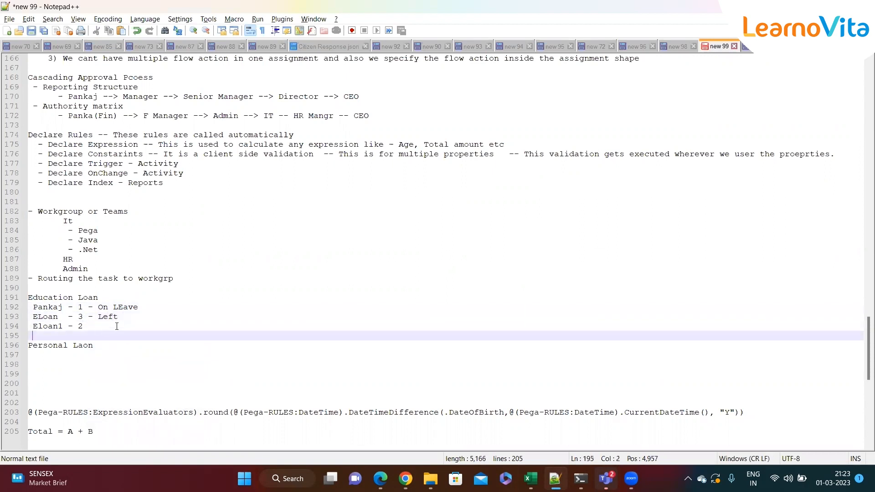
pyautogui.click(112, 324)
pyautogui.write('-')
pyautogui.write(' Le')
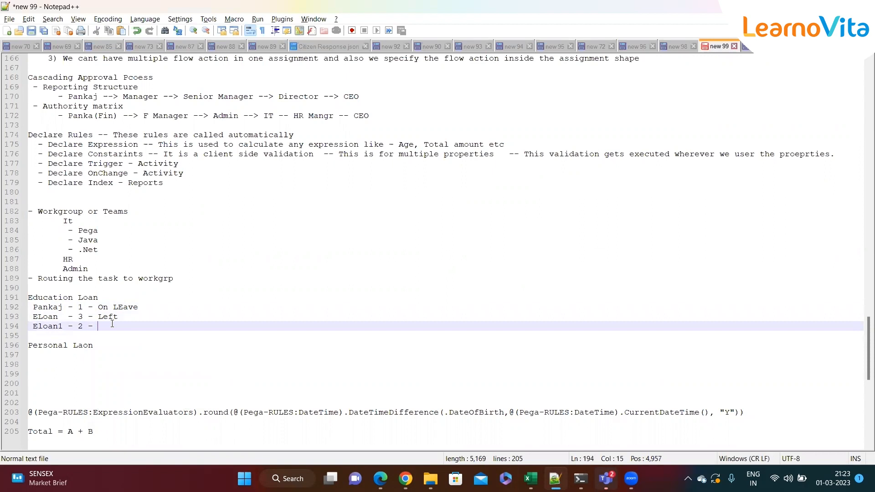
pyautogui.write('ft')
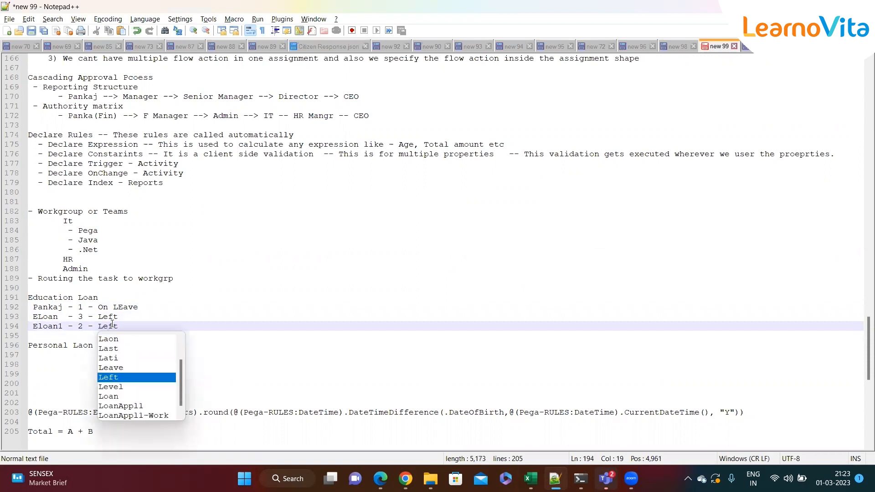
pyautogui.click(152, 316)
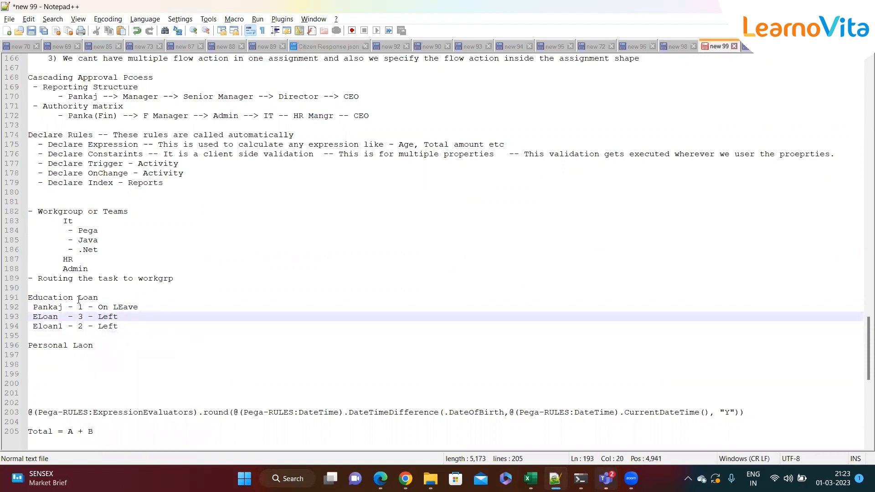
pyautogui.doubleClick(61, 297)
pyautogui.moveTo(137, 326); pyautogui.dragTo(38, 308)
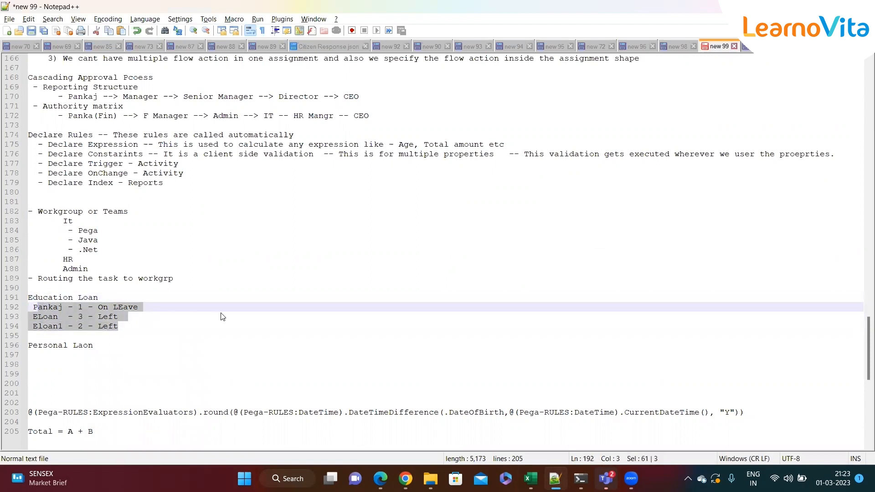
# Step: Switch to Pega Dev Studio, clear the open tabs, and start a Loan Process case for an Education Loan with loan amount 34
pyautogui.hotkey('alt', 'Tab')
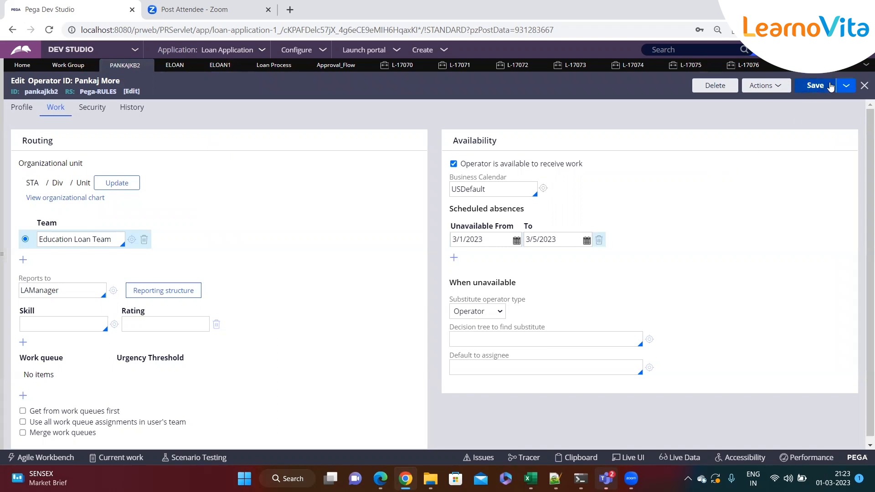
pyautogui.click(865, 67)
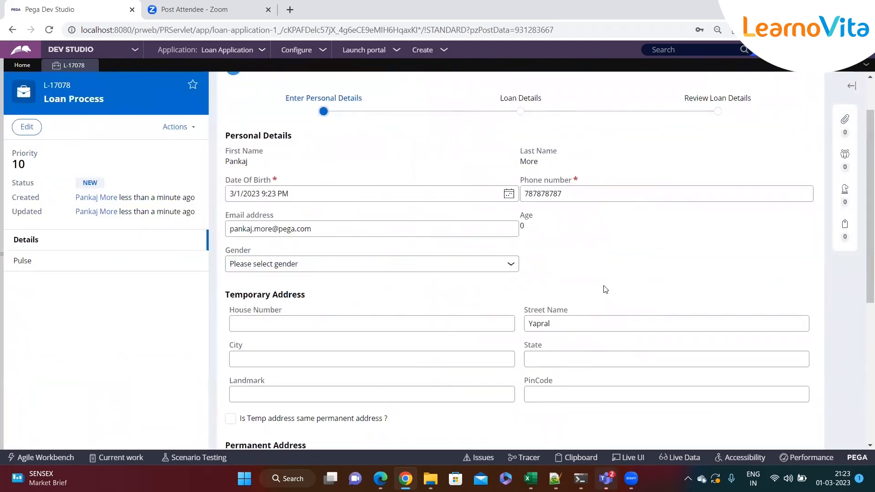
pyautogui.scroll(-6, 604, 289)
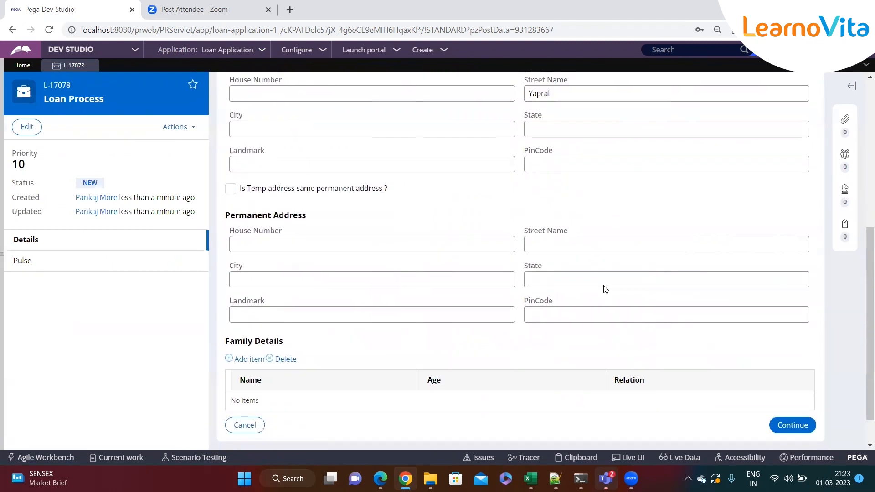
pyautogui.click(793, 385)
pyautogui.click(303, 201)
pyautogui.click(279, 226)
pyautogui.click(311, 236)
pyautogui.write('34')
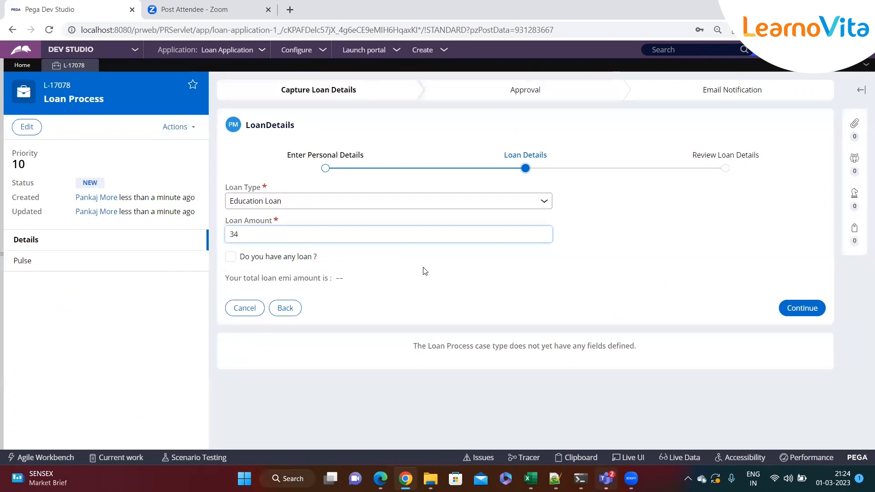
# Step: Recheck the operator statuses in the Notepad++ notes, and return to Pega to submit and create the Education Loan case
pyautogui.click(555, 479)
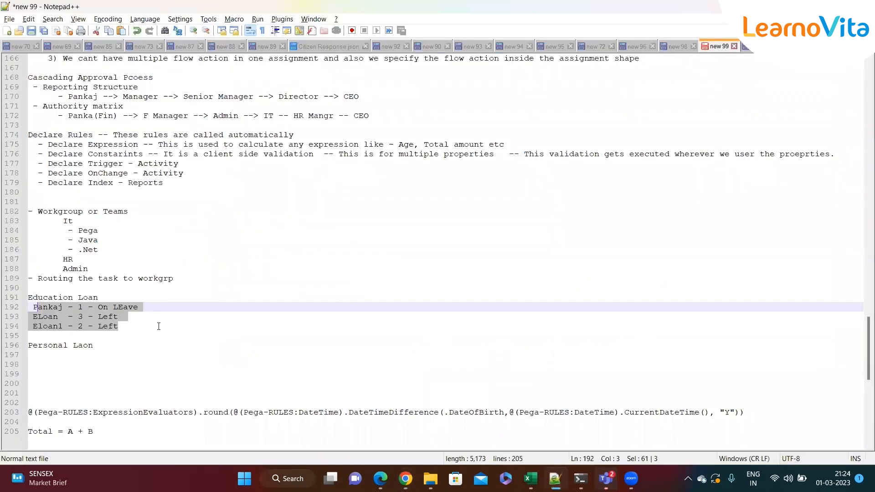
pyautogui.click(159, 326)
pyautogui.hotkey('alt', 'Tab')
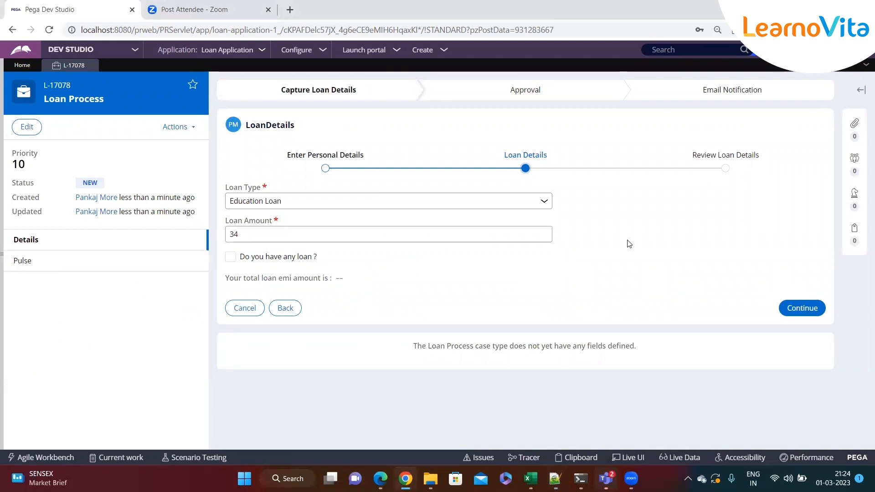
pyautogui.click(805, 309)
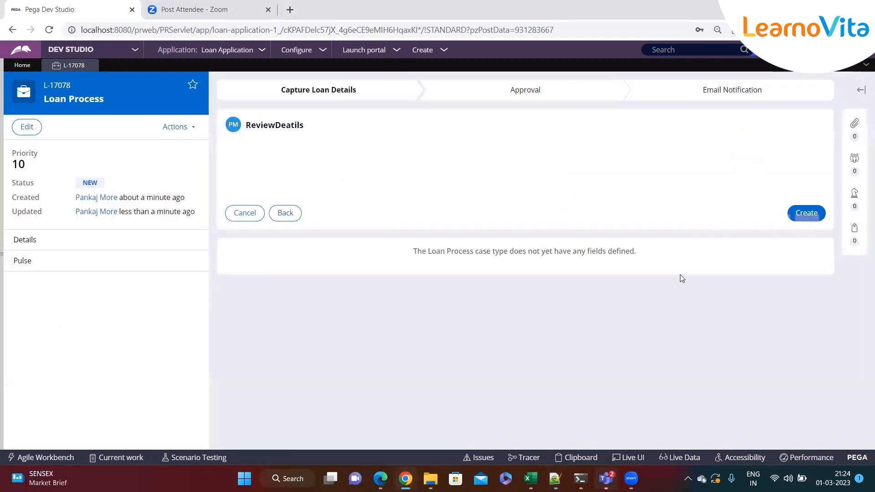
pyautogui.click(790, 216)
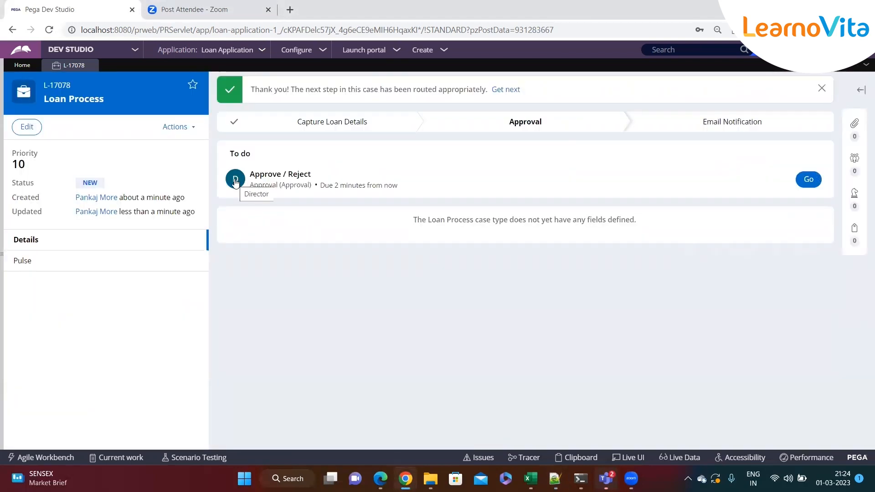
# Step: Open the Approval flow of the Loan Process from the recent items and view its Approve / Reject assignment properties
pyautogui.click(2, 239)
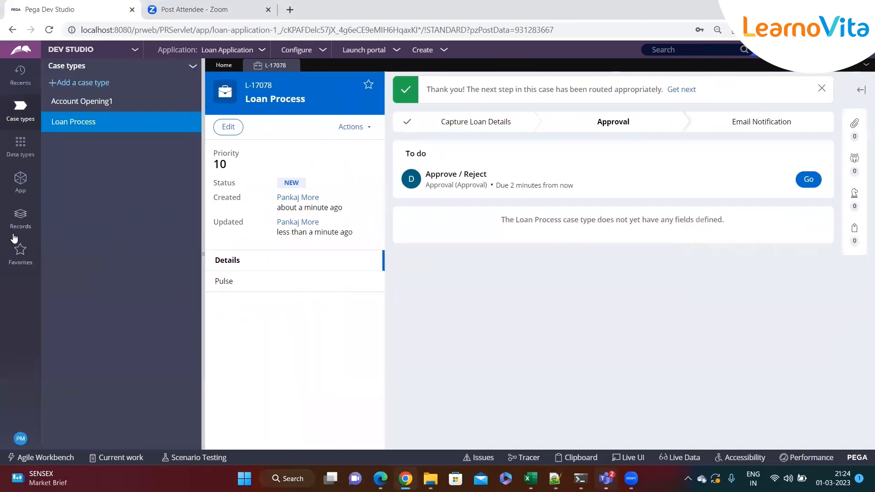
pyautogui.click(21, 73)
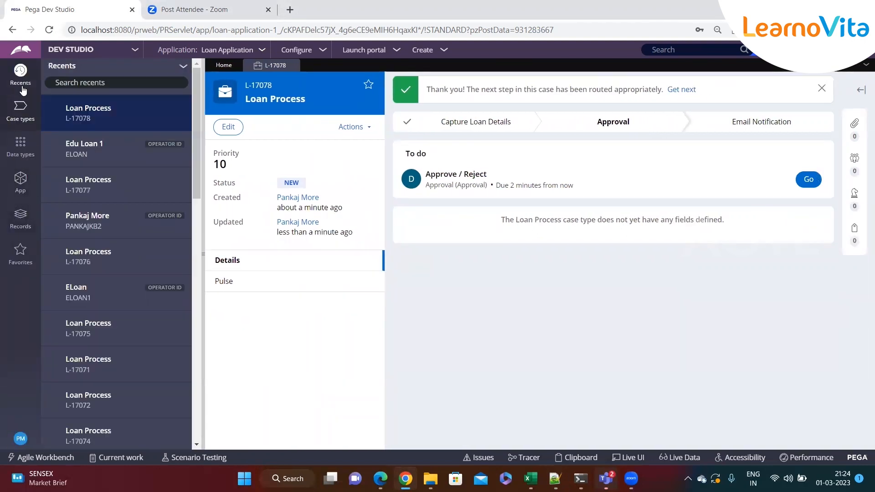
pyautogui.scroll(-5, 77, 237)
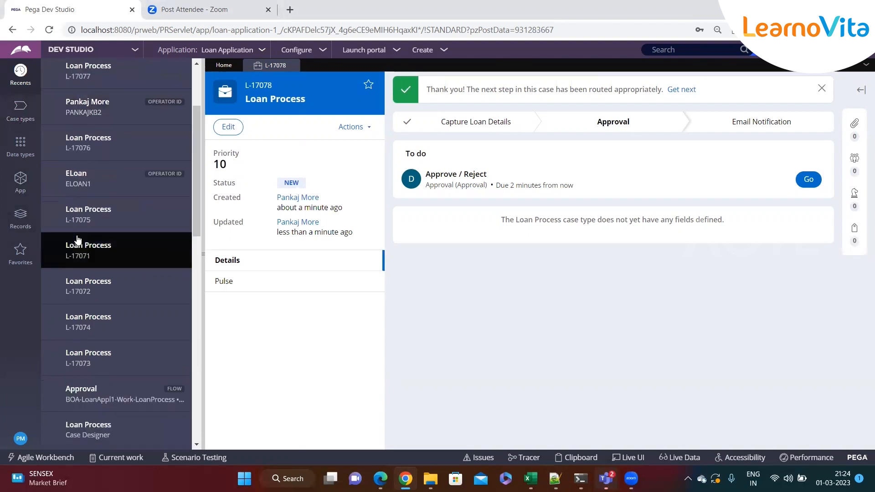
pyautogui.scroll(-1, 77, 241)
pyautogui.click(78, 235)
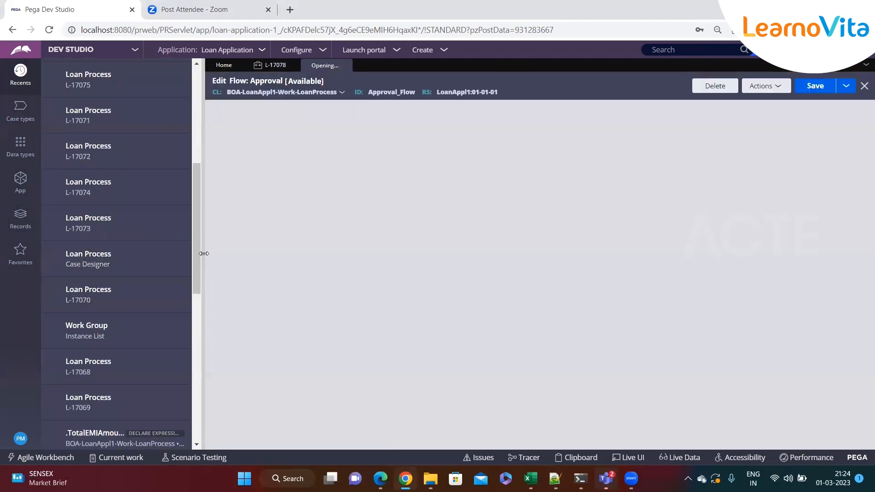
pyautogui.doubleClick(137, 187)
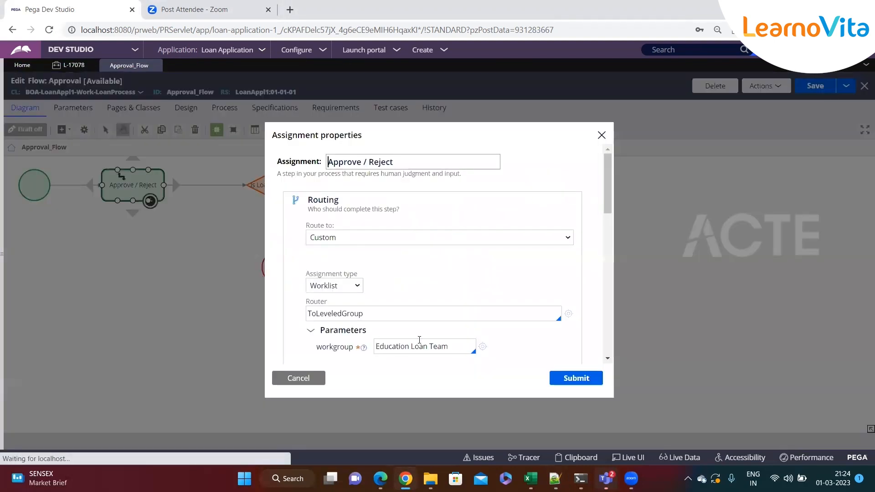
# Step: Open the Education Loan Team work group from the router's workgroup parameter and examine its Manager setting
pyautogui.scroll(-1, 441, 338)
pyautogui.click(483, 289)
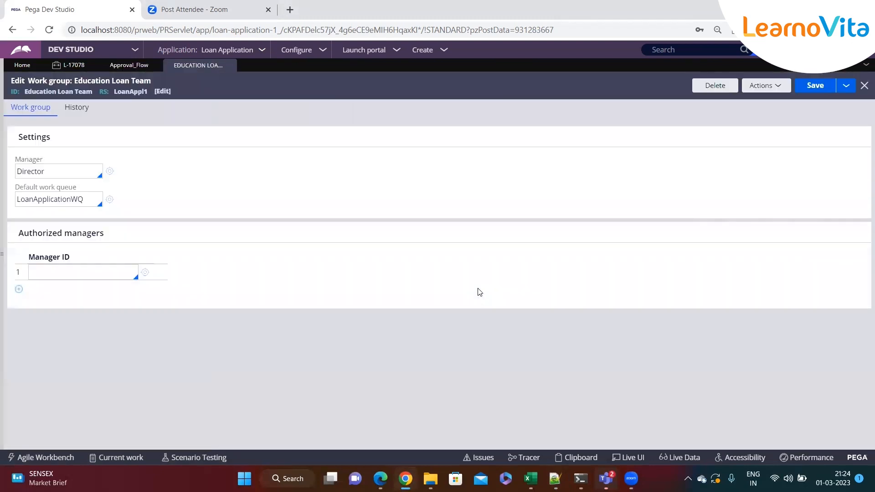
pyautogui.moveTo(43, 171); pyautogui.dragTo(15, 160)
pyautogui.click(151, 160)
# Step: Switch to the Notepad++ notes and go over the three operator lines and their statuses under Education Loan
pyautogui.click(555, 479)
pyautogui.click(85, 345)
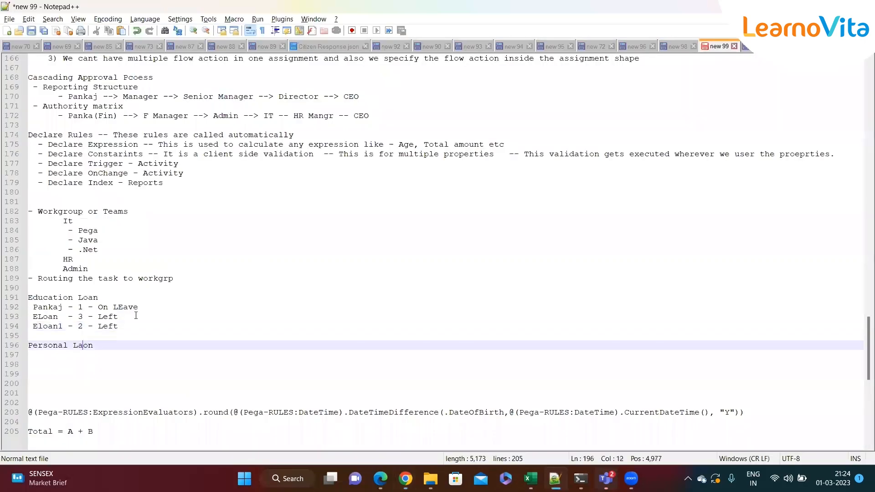
pyautogui.moveTo(120, 326); pyautogui.dragTo(24, 308)
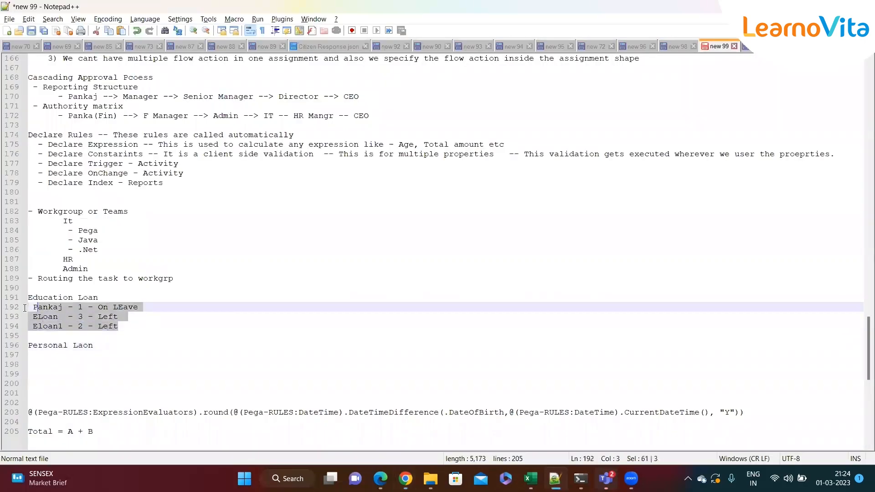
pyautogui.click(138, 319)
pyautogui.click(149, 300)
pyautogui.click(129, 315)
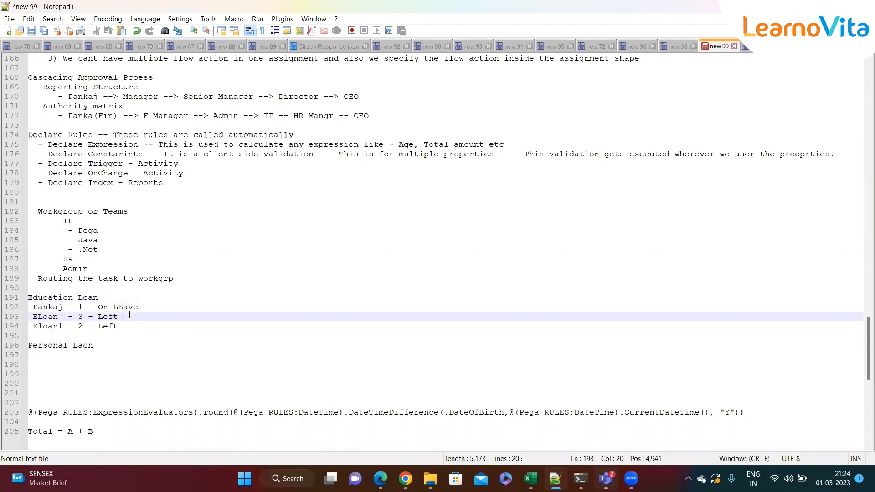
pyautogui.moveTo(122, 330); pyautogui.dragTo(20, 304)
pyautogui.click(136, 323)
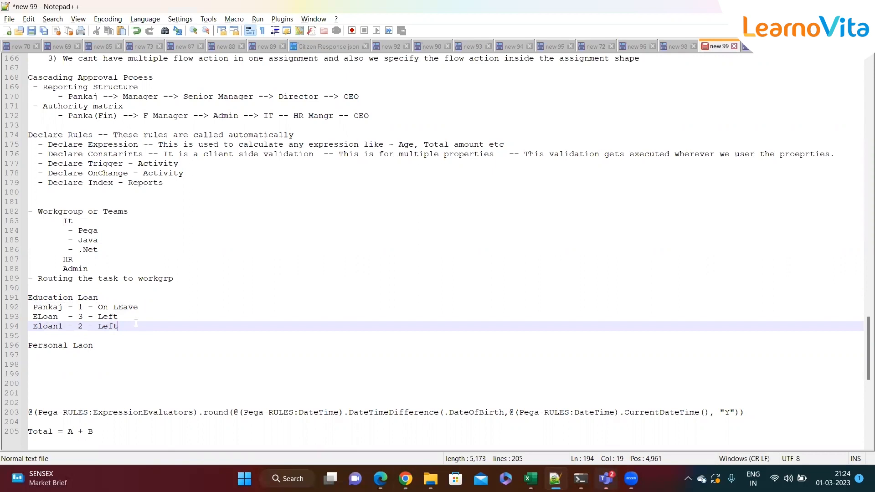
pyautogui.click(128, 298)
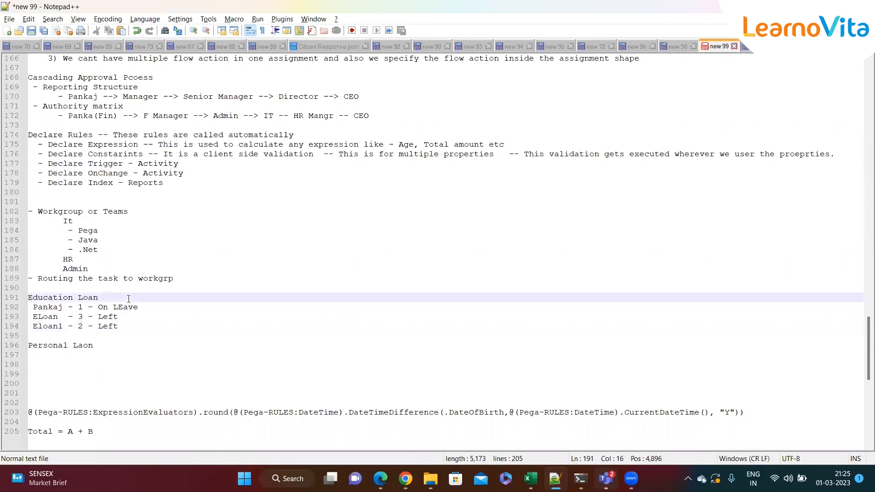
pyautogui.moveTo(119, 327); pyautogui.dragTo(11, 309)
pyautogui.click(131, 326)
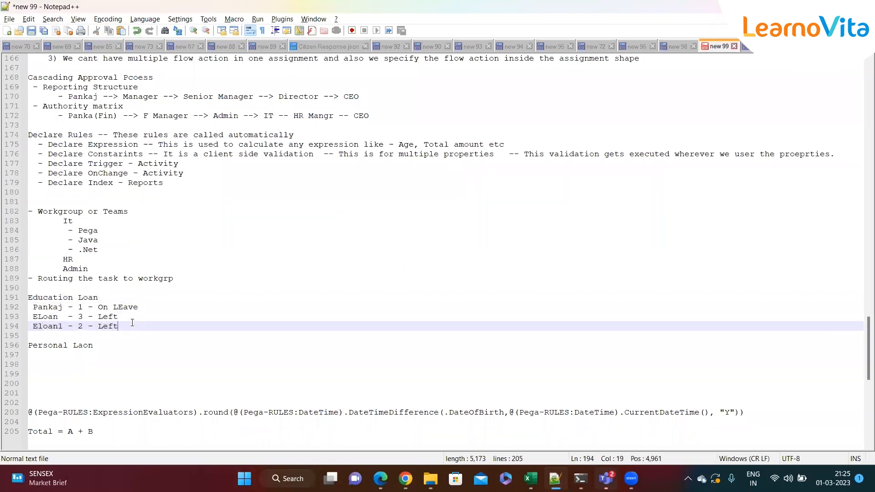
pyautogui.moveTo(133, 323); pyautogui.dragTo(28, 308)
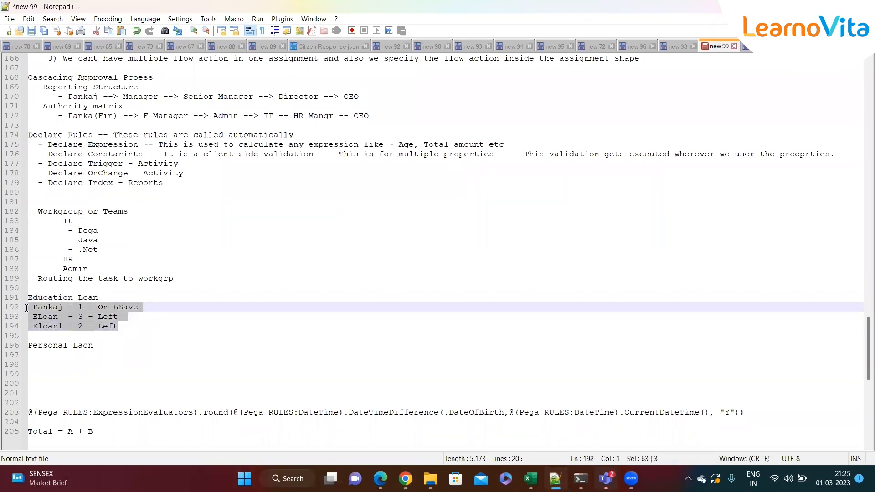
pyautogui.click(144, 327)
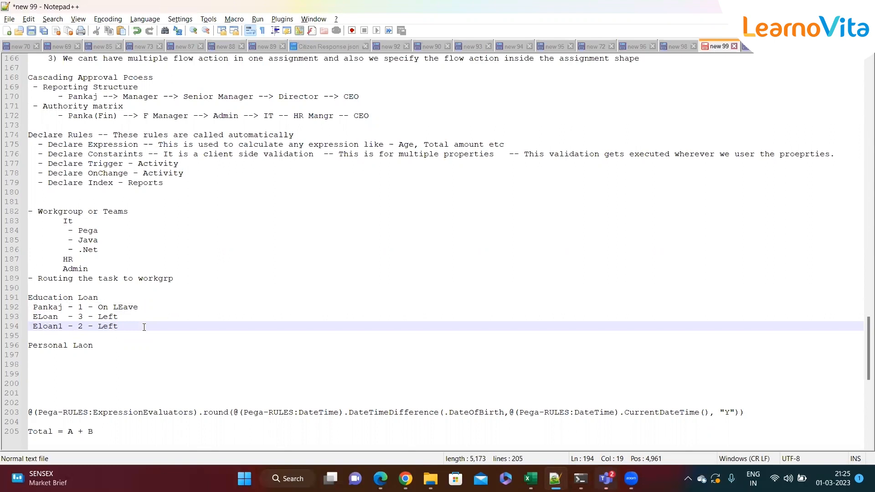
pyautogui.moveTo(145, 327); pyautogui.dragTo(28, 308)
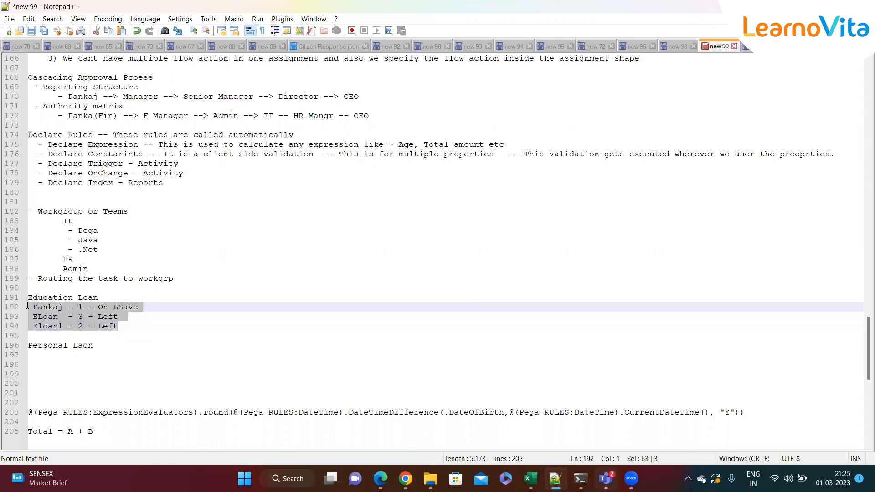
pyautogui.click(144, 324)
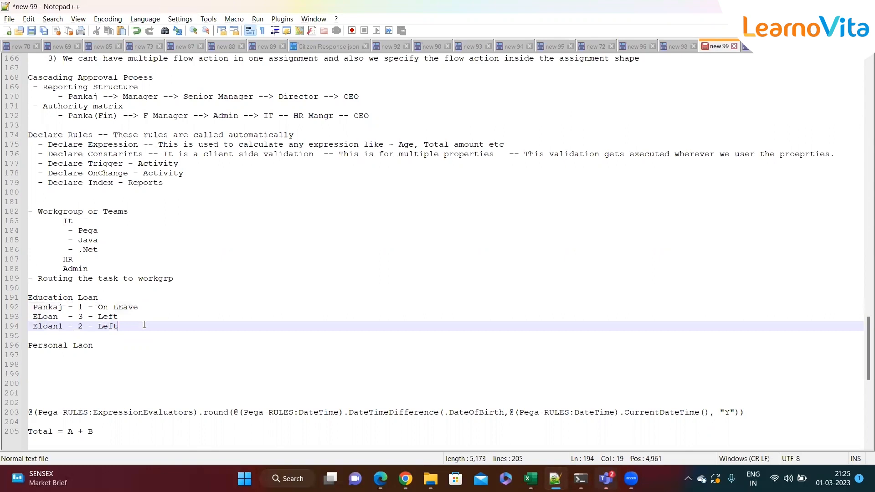
# Step: Return to Pega and examine the Manager field of the Education Loan Team work group
pyautogui.hotkey('alt', 'Tab')
pyautogui.click(65, 177)
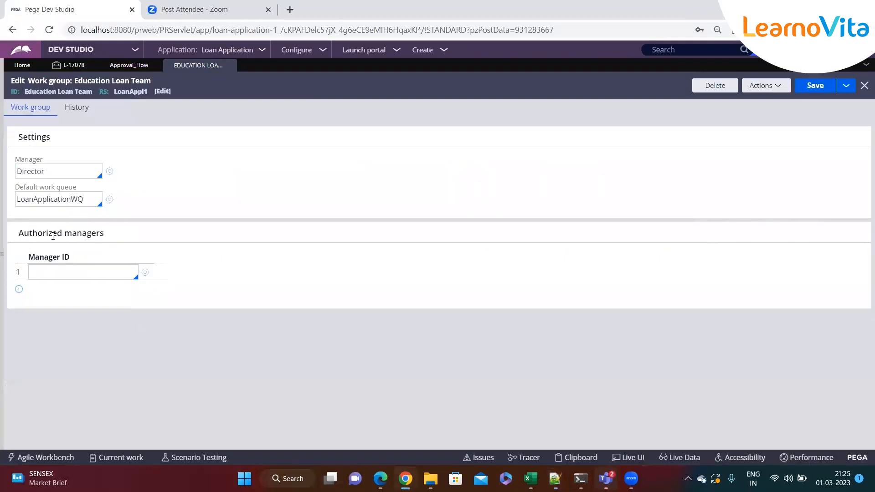
pyautogui.moveTo(46, 171); pyautogui.dragTo(7, 175)
pyautogui.click(61, 173)
pyautogui.doubleClick(61, 173)
pyautogui.click(61, 173)
pyautogui.doubleClick(61, 172)
pyautogui.click(61, 172)
pyautogui.doubleClick(61, 173)
pyautogui.moveTo(44, 162); pyautogui.dragTo(15, 160)
pyautogui.click(73, 169)
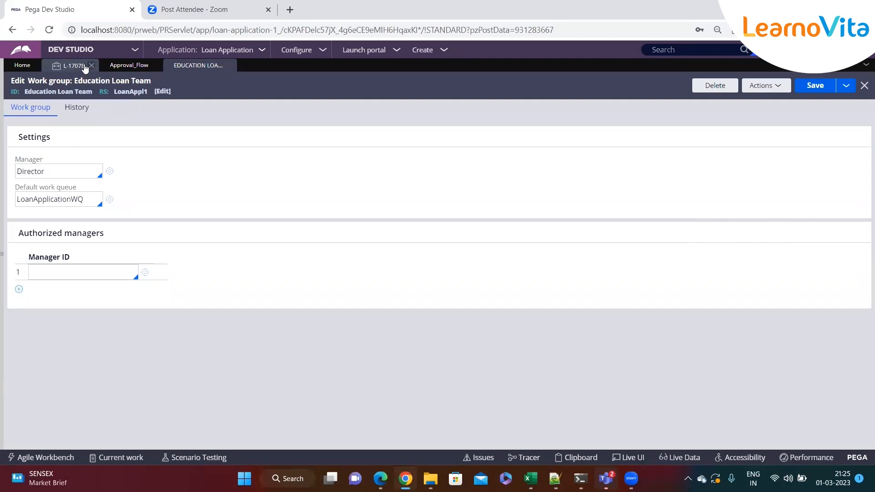
# Step: Check the Approve / Reject assignment in the open Loan Process case against the Education Loan Team work group's Manager
pyautogui.click(71, 65)
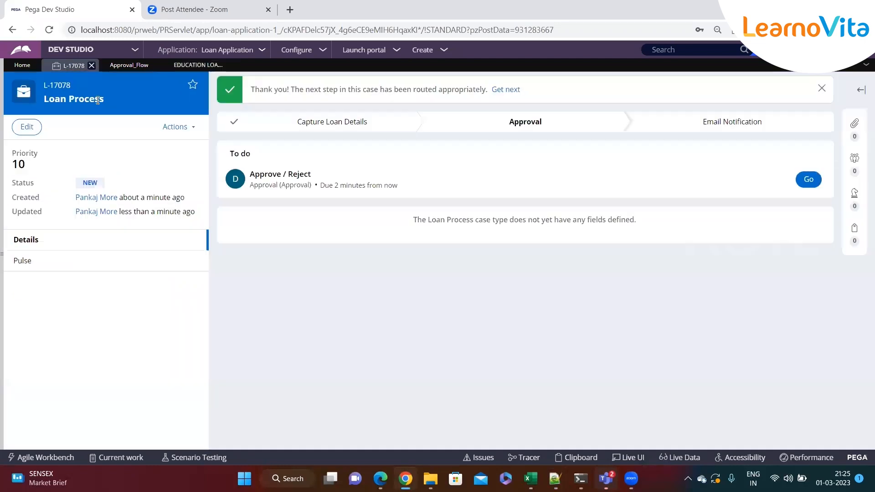
pyautogui.click(444, 50)
pyautogui.moveTo(496, 66)
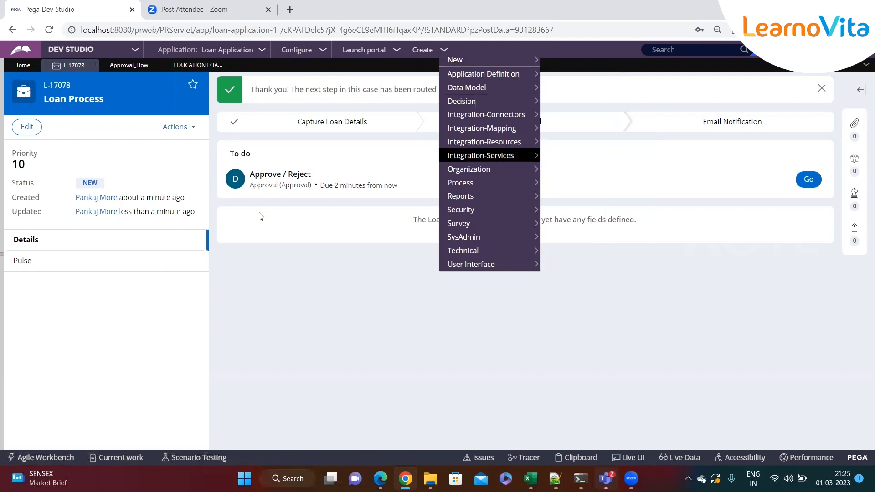
pyautogui.click(263, 280)
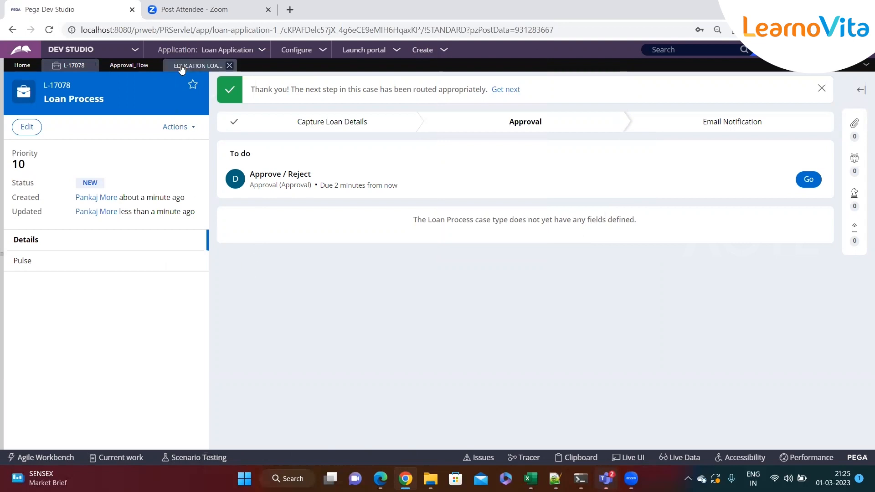
pyautogui.click(198, 65)
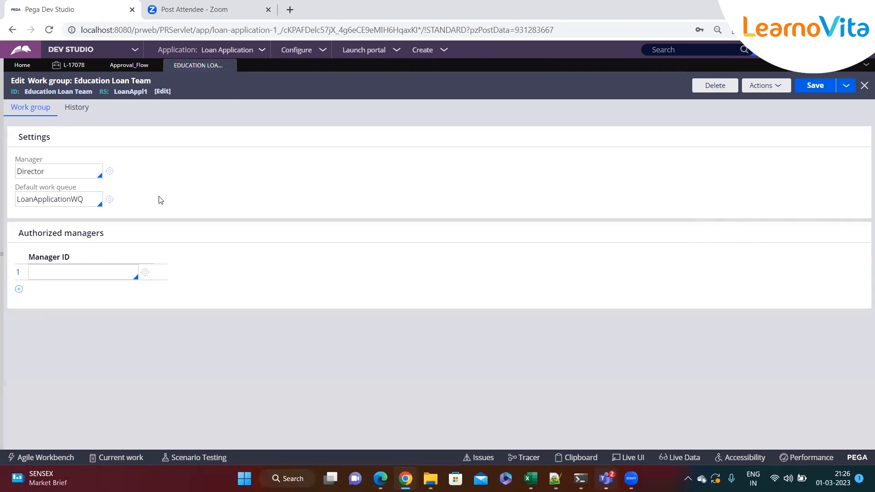
pyautogui.doubleClick(56, 170)
# Step: Create a Loan Process case for an Education Loan with loan amount 534 and submit it for approval
pyautogui.click(440, 50)
pyautogui.click(574, 74)
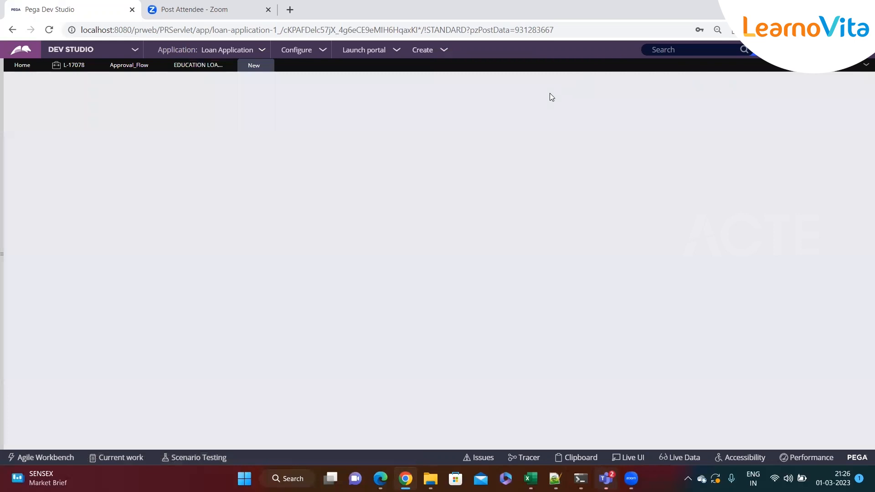
pyautogui.scroll(-7, 717, 406)
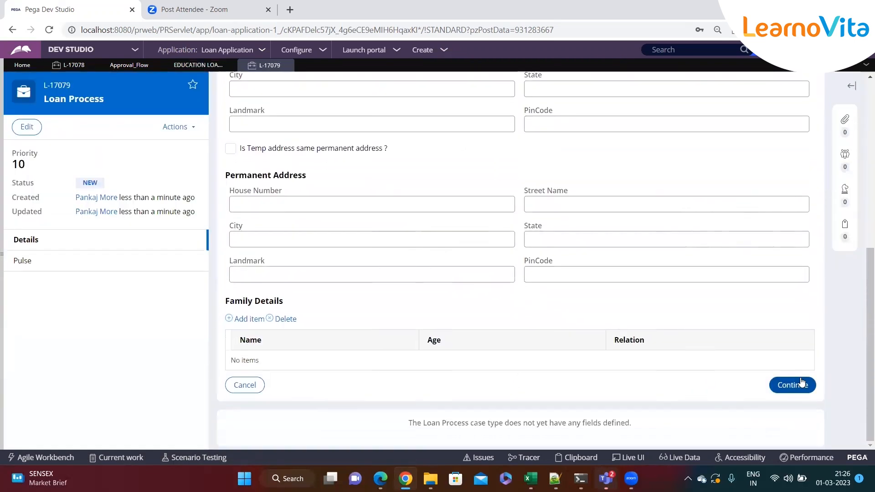
pyautogui.click(795, 386)
pyautogui.click(318, 206)
pyautogui.click(248, 223)
pyautogui.click(262, 241)
pyautogui.write('534')
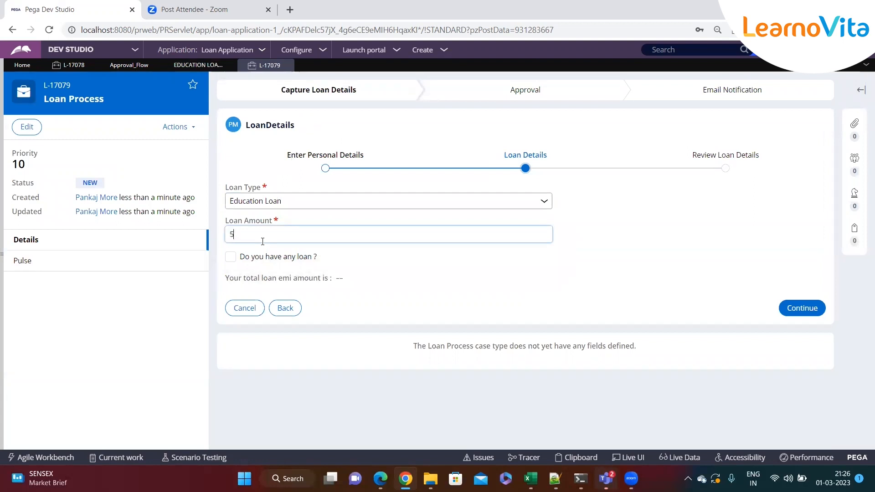
pyautogui.click(793, 313)
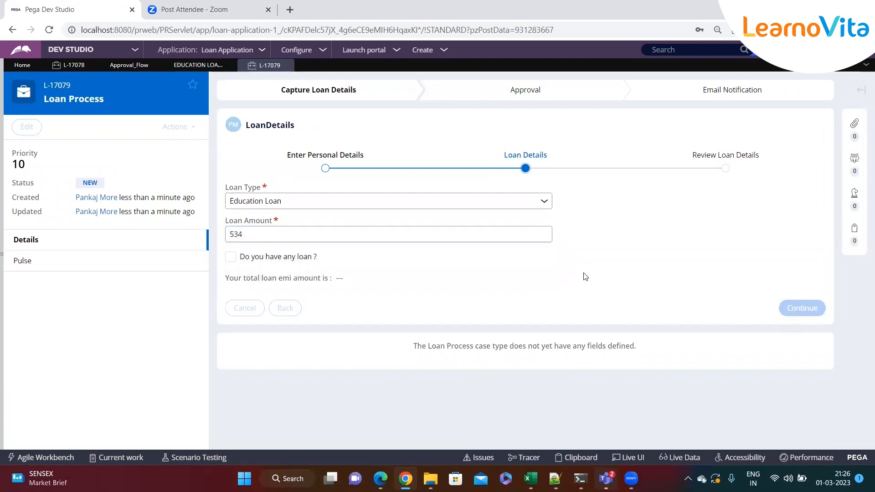
pyautogui.click(816, 217)
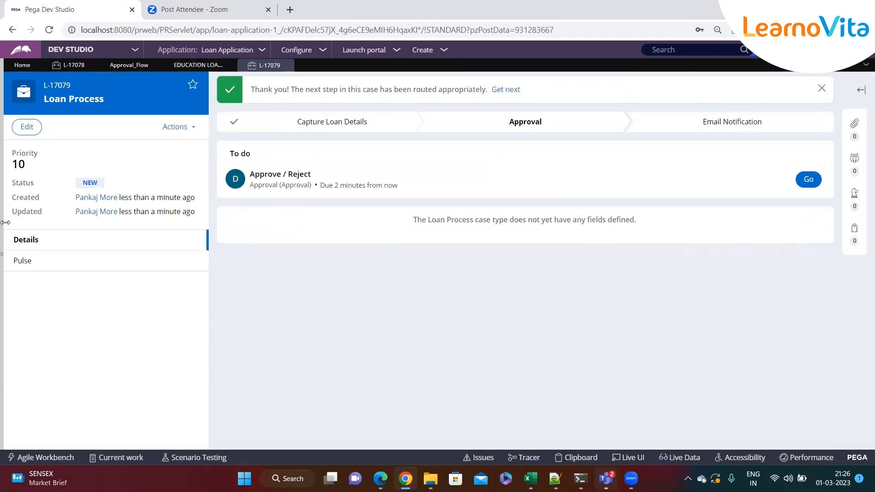
# Step: Open the ELoan operator record from the recent items and set the operator as available to receive work
pyautogui.click(5, 207)
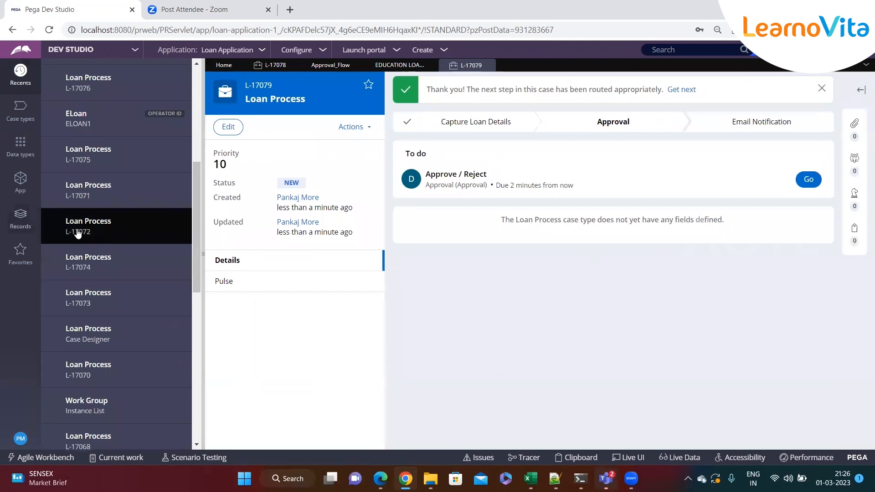
pyautogui.scroll(6, 78, 233)
pyautogui.click(91, 260)
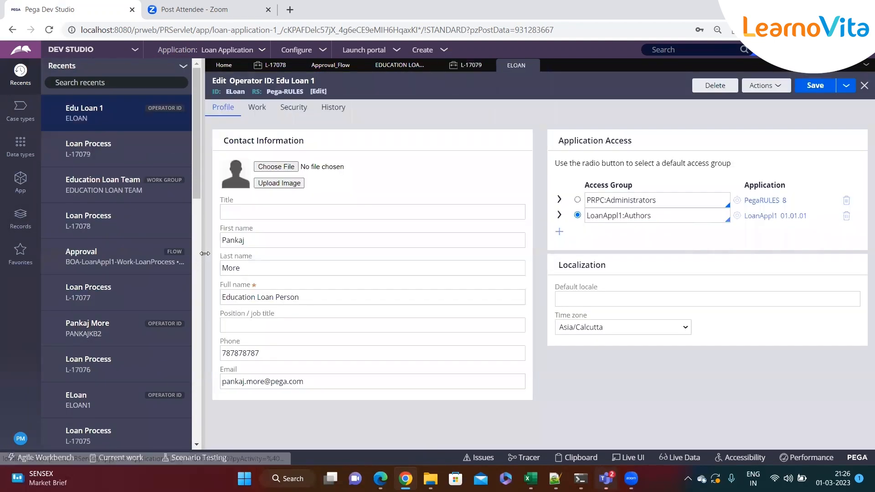
pyautogui.click(204, 253)
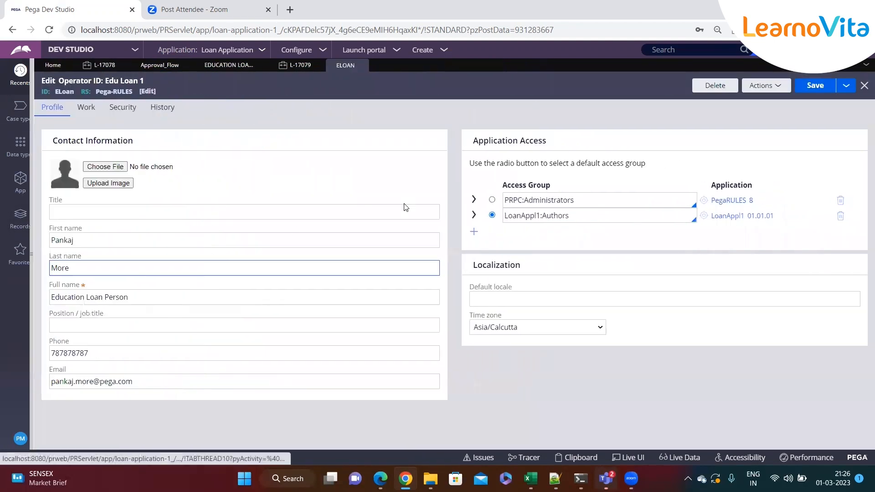
pyautogui.click(63, 114)
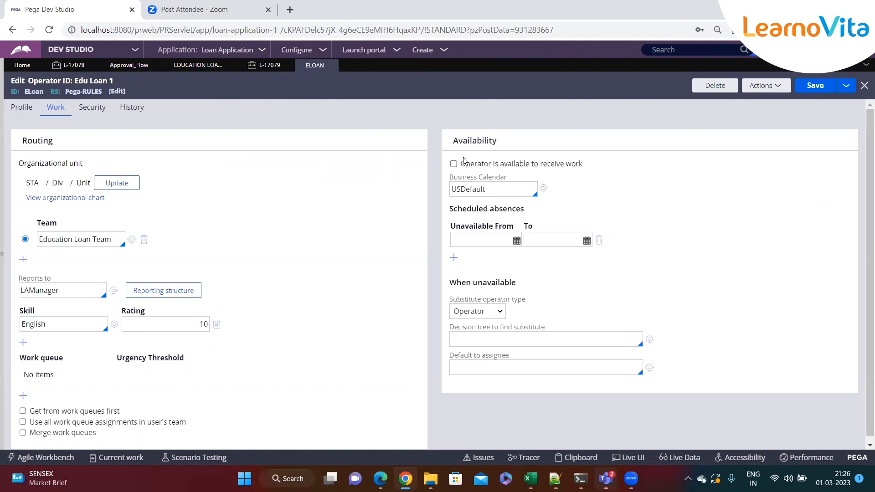
pyautogui.click(453, 165)
# Step: Create another Loan Process case for an Education Loan with loan amount 23 and submit it for approval
pyautogui.click(444, 51)
pyautogui.moveTo(494, 64)
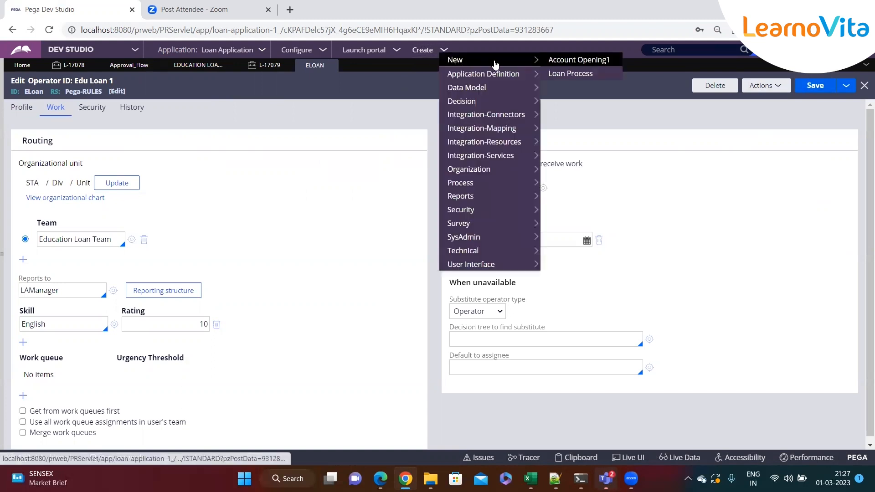
pyautogui.click(561, 73)
pyautogui.scroll(-7, 610, 322)
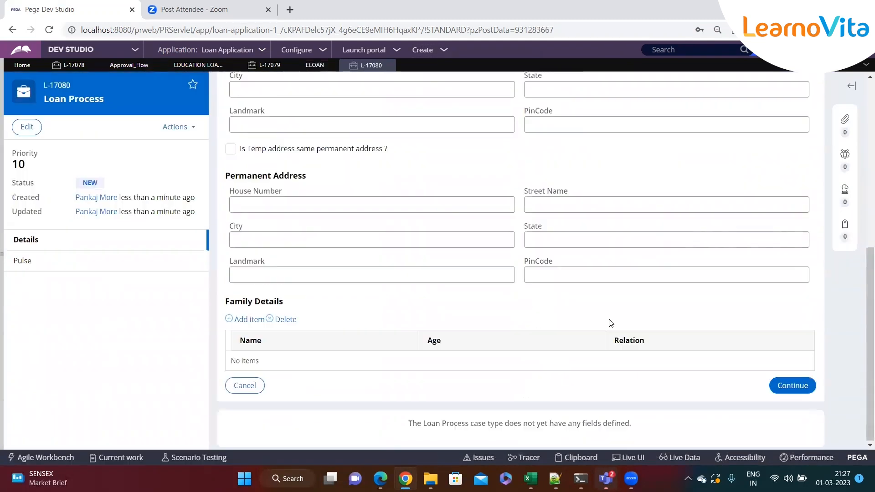
pyautogui.click(772, 384)
pyautogui.click(319, 201)
pyautogui.click(301, 225)
pyautogui.click(447, 232)
pyautogui.write('23')
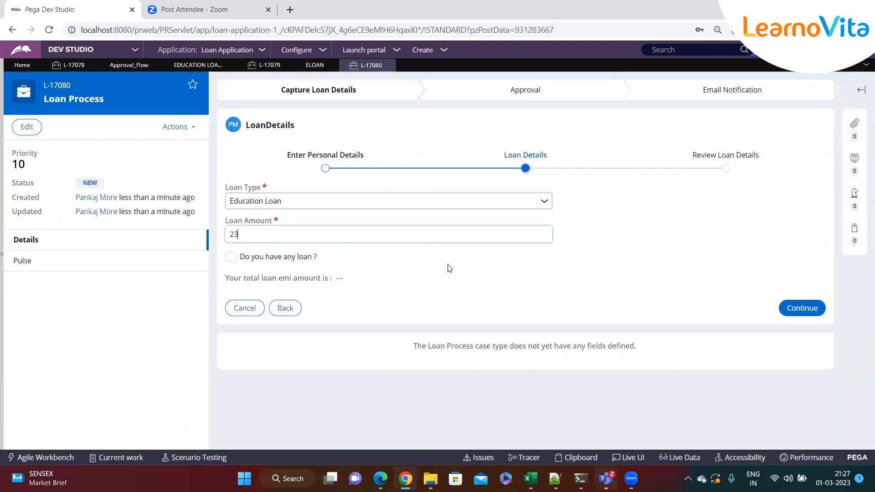
pyautogui.click(793, 312)
pyautogui.click(810, 216)
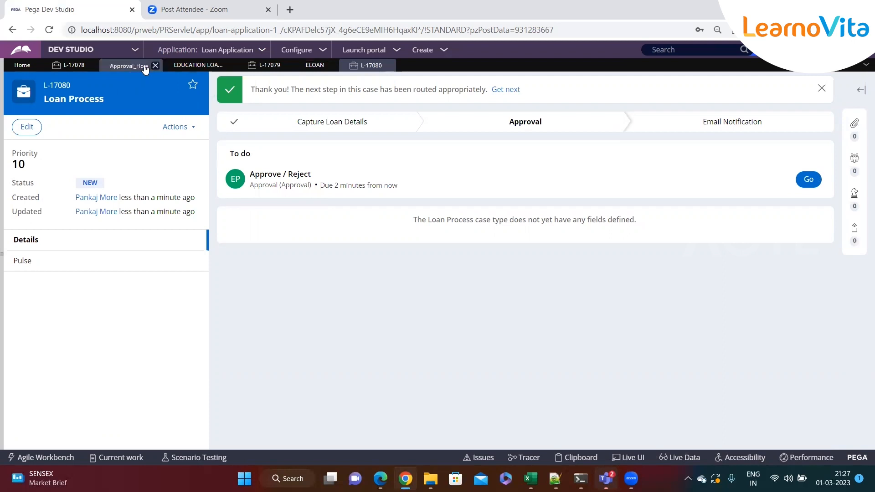
# Step: Open the signed-in operator's work settings and schedule an absence from 3/2/2023 to 3/2/2023
pyautogui.click(5, 264)
pyautogui.click(18, 440)
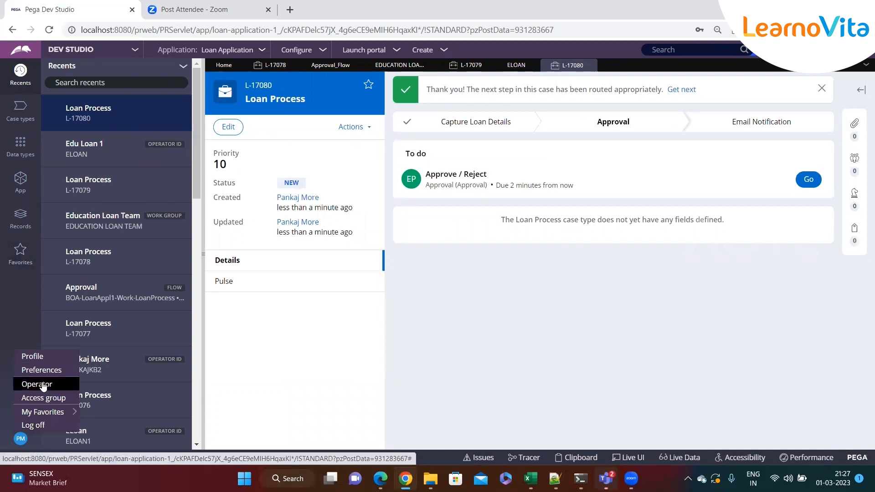
pyautogui.click(44, 385)
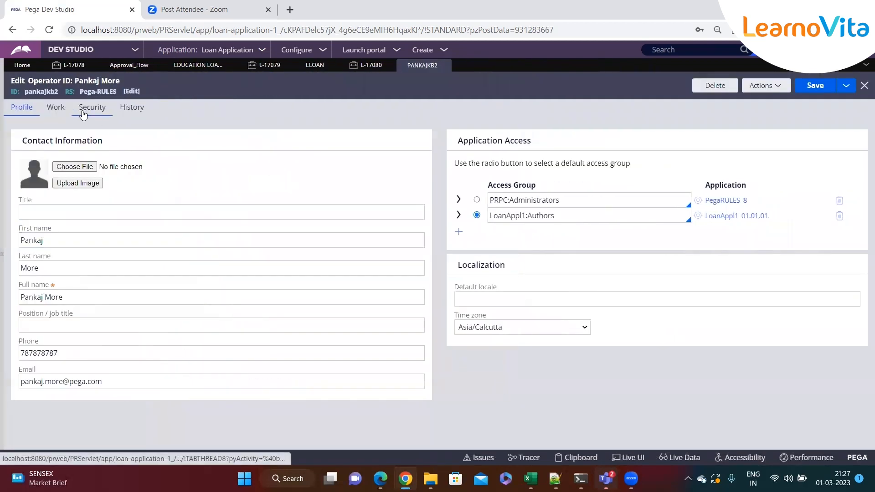
pyautogui.click(55, 108)
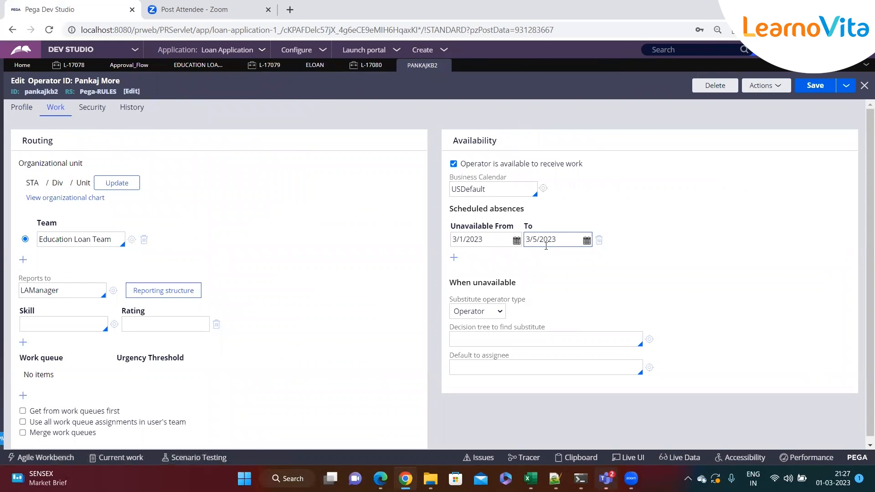
pyautogui.click(587, 240)
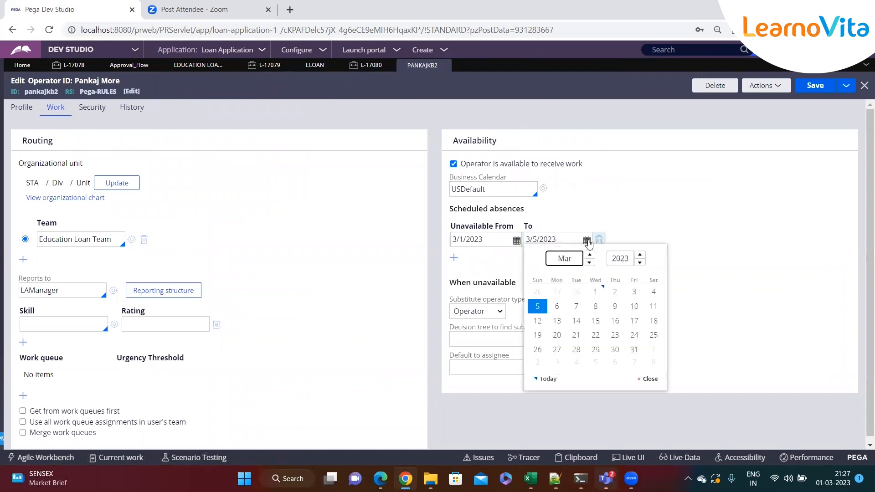
pyautogui.click(614, 293)
pyautogui.click(496, 239)
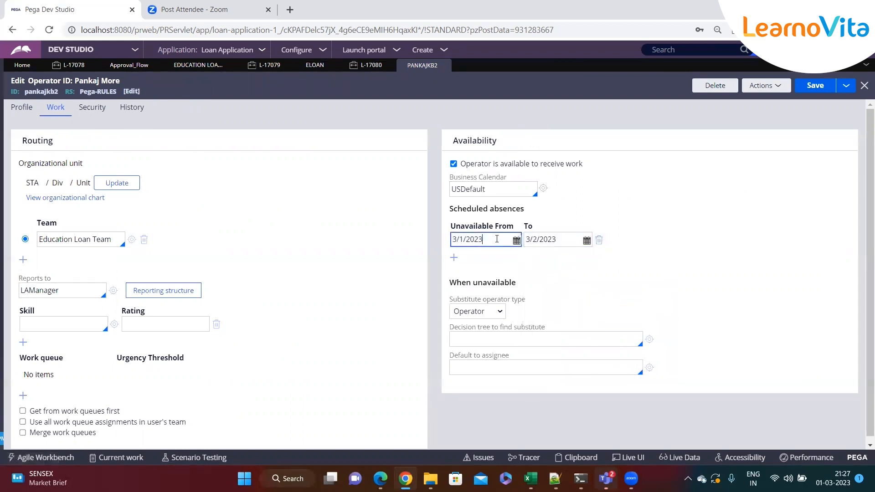
pyautogui.click(517, 241)
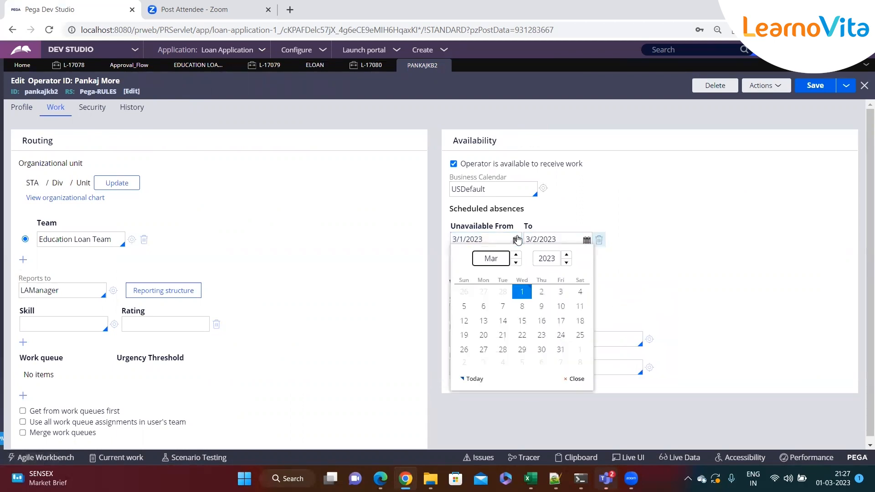
pyautogui.click(542, 292)
pyautogui.click(549, 274)
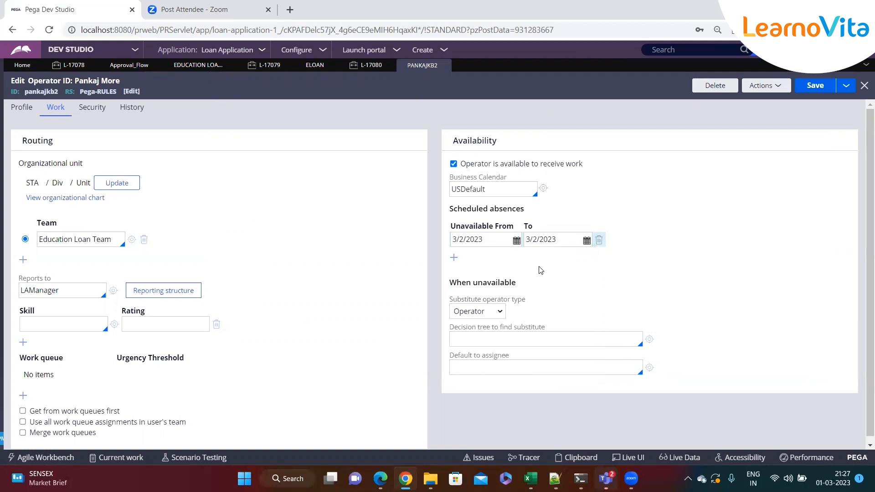
# Step: Set ELoan as the default assignee for when the operator is unavailable, with Operator as the substitute operator type
pyautogui.moveTo(457, 284); pyautogui.dragTo(516, 288)
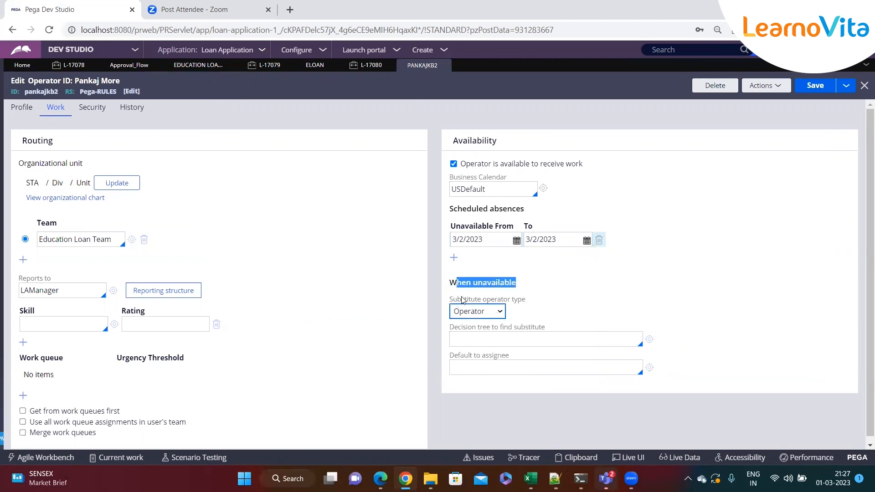
pyautogui.moveTo(451, 302); pyautogui.dragTo(549, 302)
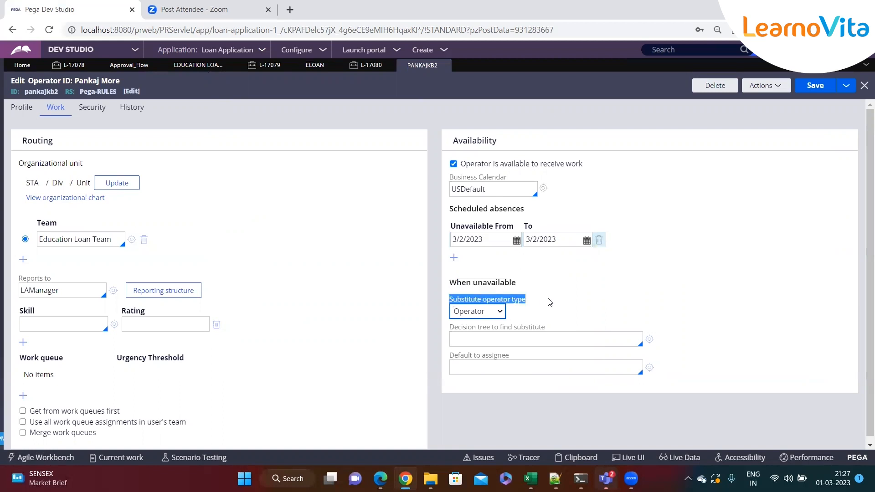
pyautogui.click(492, 316)
pyautogui.click(530, 319)
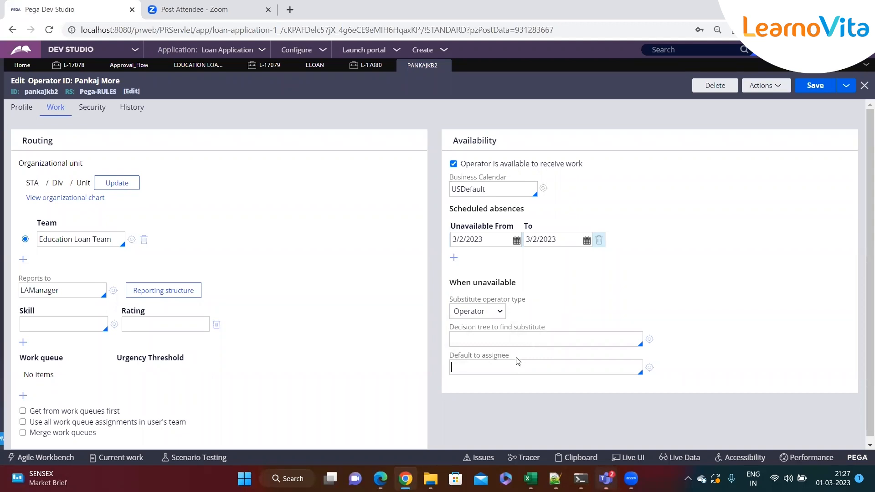
pyautogui.press('Down')
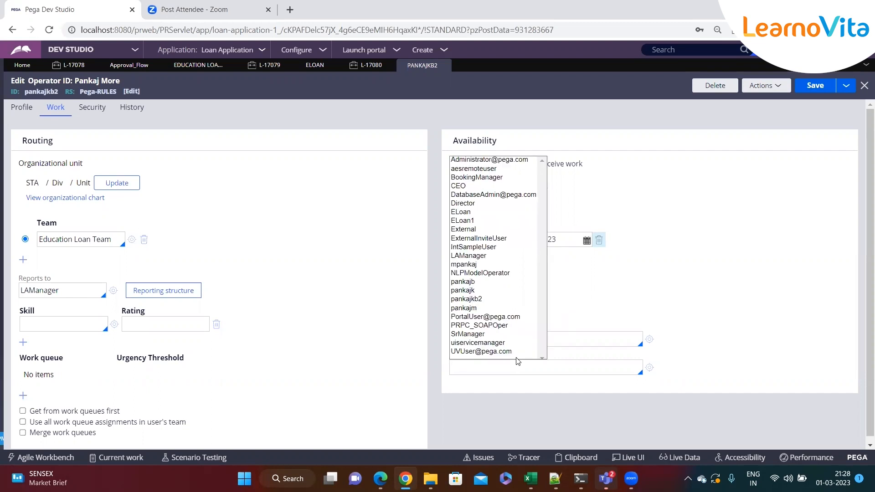
pyautogui.press('Down')
pyautogui.press('Down')
pyautogui.press('Down')
pyautogui.press('Down')
pyautogui.press('Down')
pyautogui.press('Down')
pyautogui.press('Down')
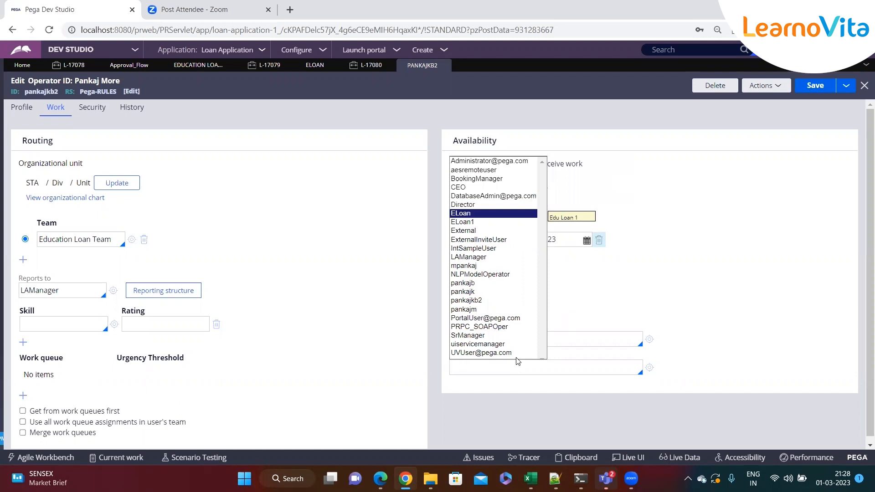
pyautogui.press('Return')
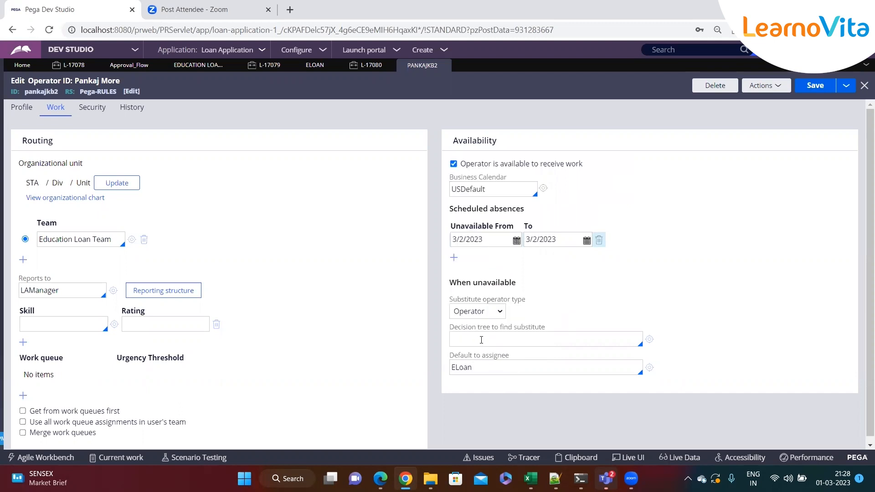
pyautogui.moveTo(450, 327); pyautogui.dragTo(562, 325)
pyautogui.click(567, 345)
# Step: Review case L-17079's approval assignment alongside the Approve / Reject step of the Approval flow and the Education Loan Team work group settings
pyautogui.click(265, 65)
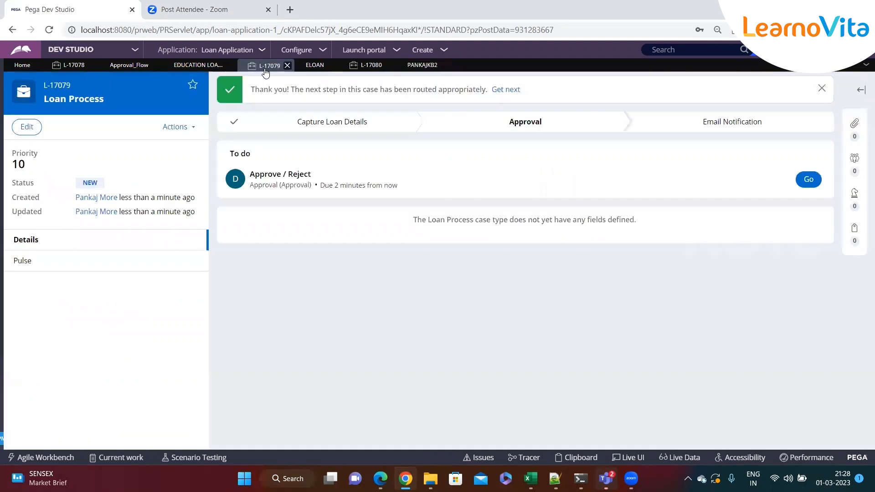
pyautogui.click(130, 66)
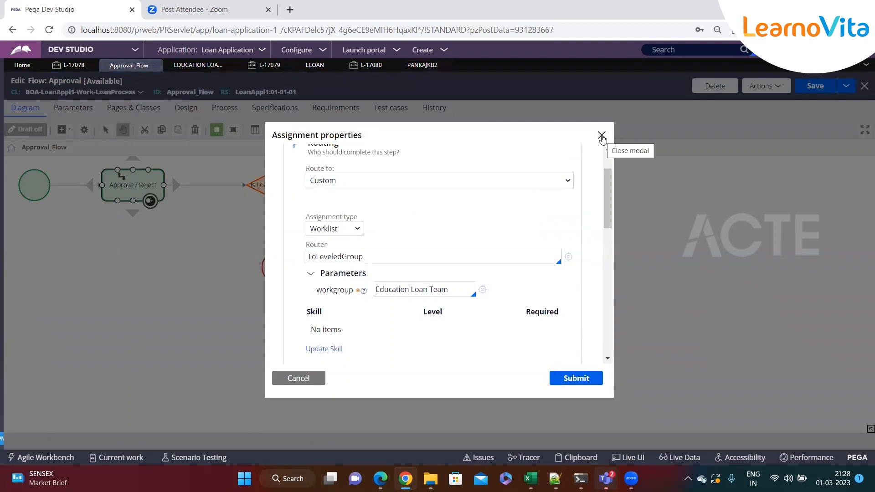
pyautogui.click(601, 136)
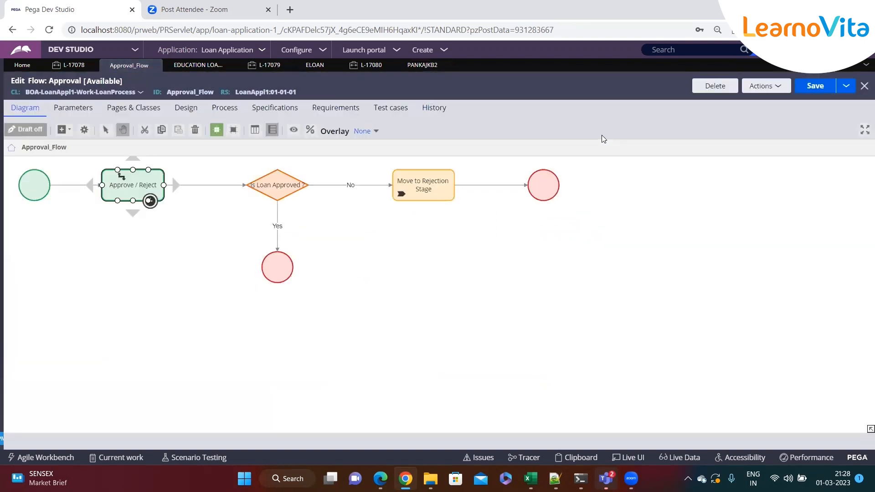
pyautogui.click(204, 66)
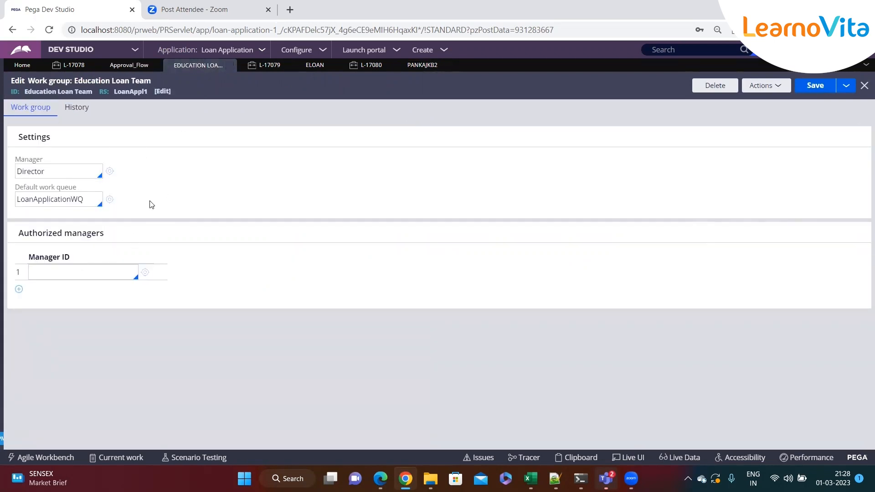
pyautogui.click(123, 65)
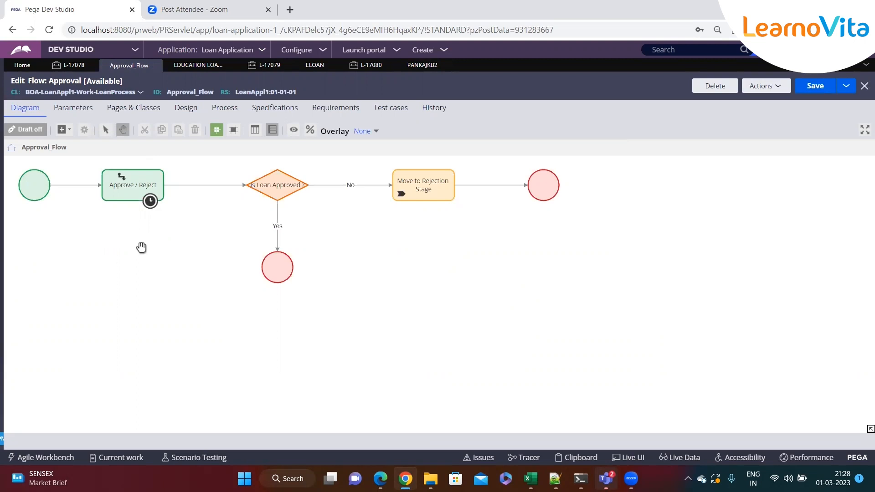
pyautogui.click(122, 188)
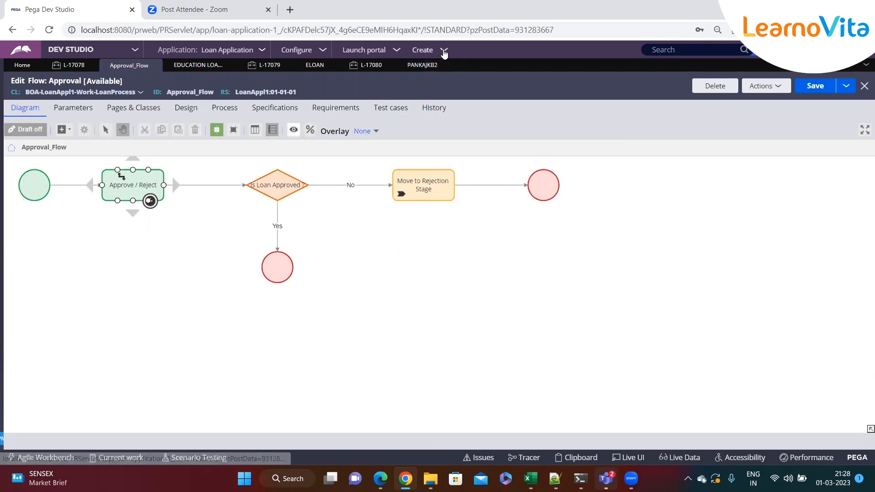
# Step: Create a Loan Process case for a Home Loan with loan amount 43535 and submit it for approval
pyautogui.click(444, 50)
pyautogui.moveTo(504, 61)
pyautogui.click(566, 77)
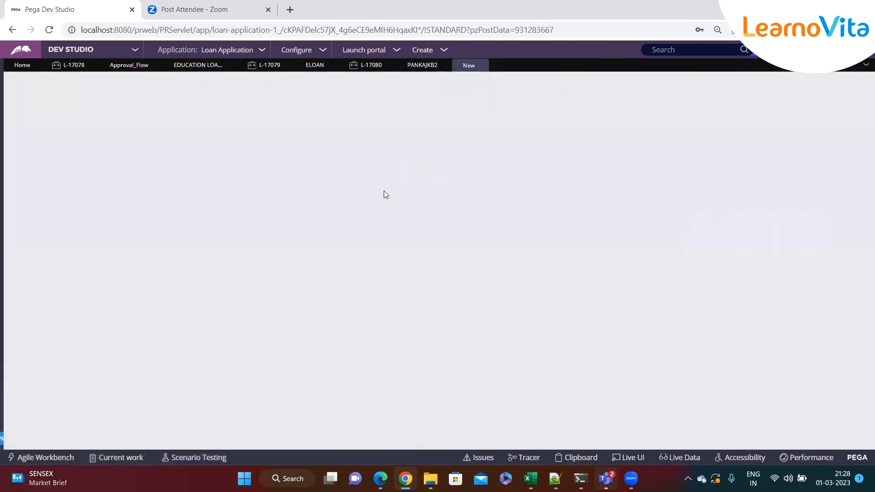
pyautogui.scroll(-6, 798, 419)
pyautogui.click(797, 425)
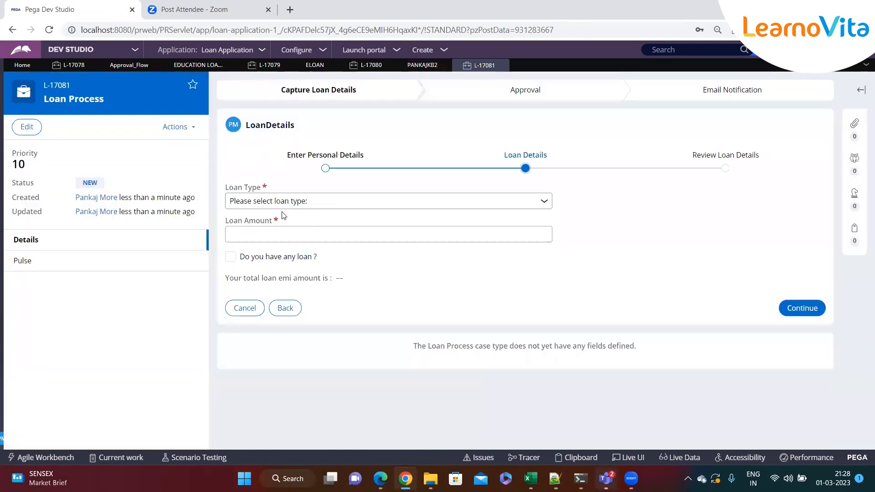
pyautogui.click(271, 201)
pyautogui.click(271, 235)
pyautogui.click(269, 234)
pyautogui.write('43535')
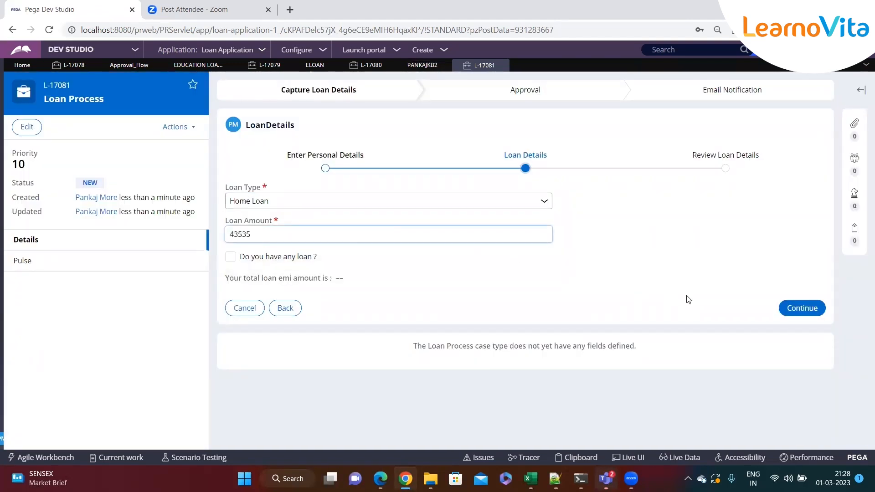
pyautogui.click(793, 308)
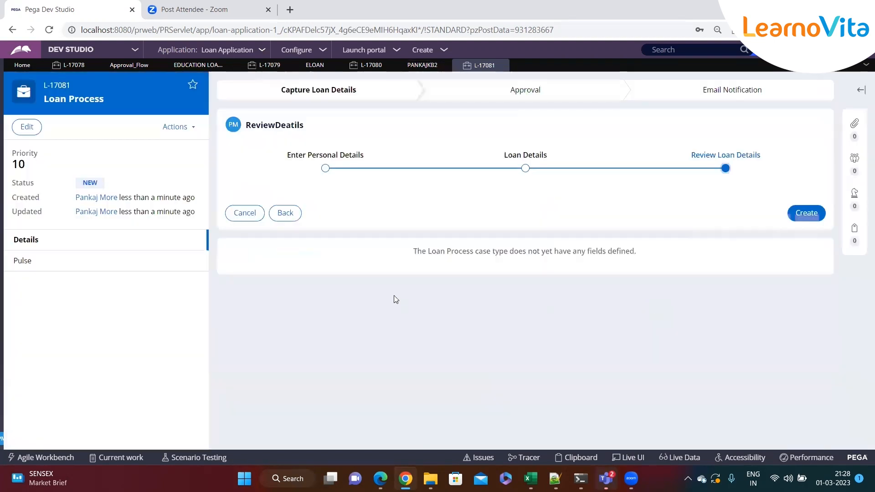
pyautogui.click(807, 214)
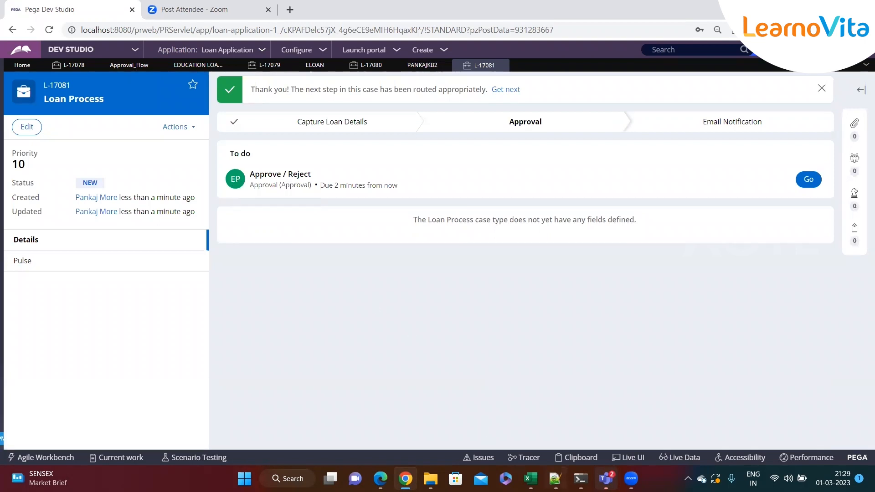
# Step: Switch to Notepad++ to check the Education Loan operator notes, and return to Pega Dev Studio
pyautogui.hotkey('alt', 'Tab')
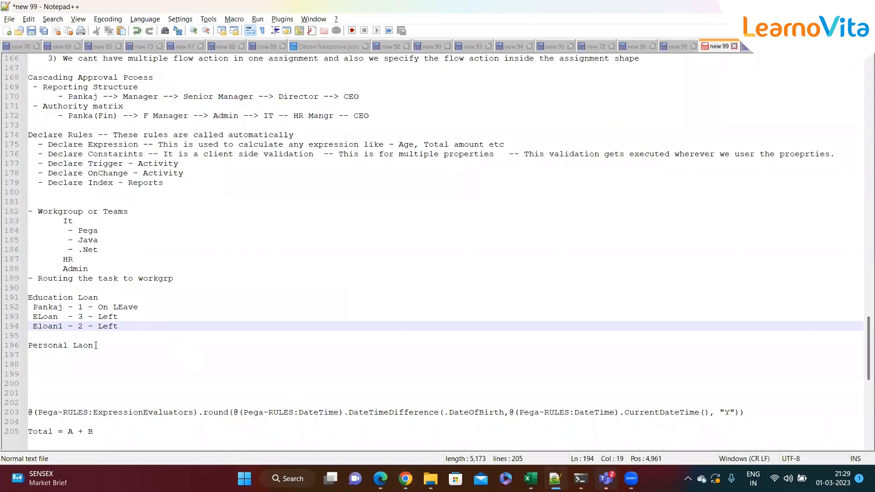
pyautogui.click(130, 318)
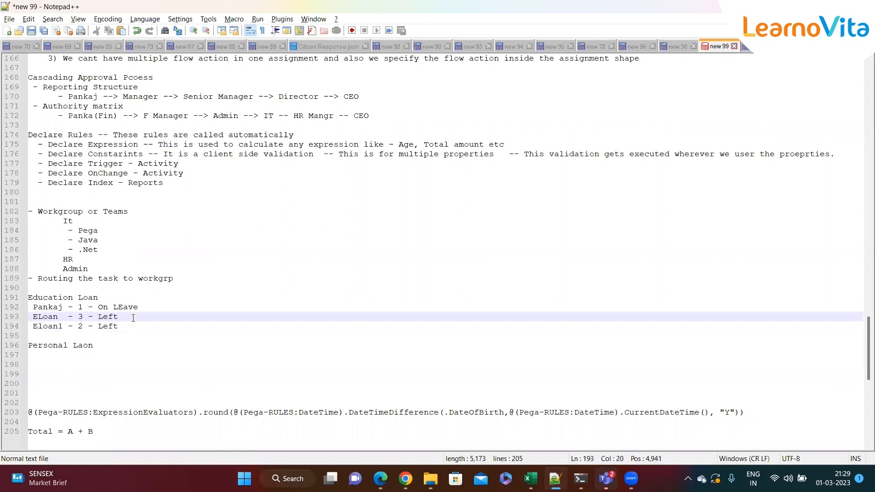
pyautogui.hotkey('alt', 'Tab')
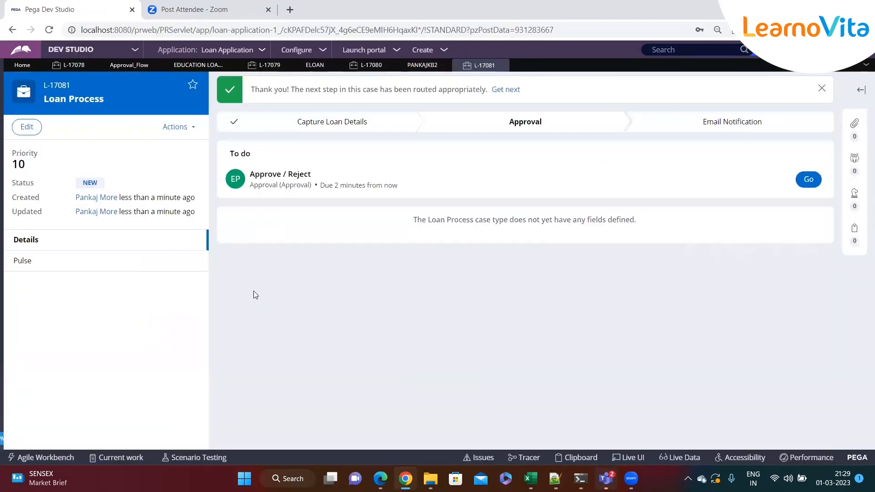
# Step: Spread out the Approval flow's shapes to make room between the Start shape and the Approve / Reject assignment
pyautogui.click(133, 66)
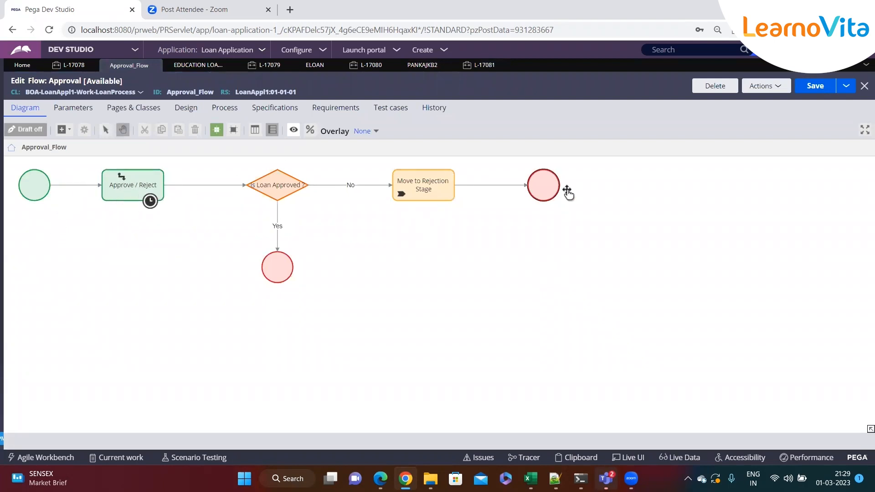
pyautogui.moveTo(548, 187); pyautogui.dragTo(771, 189)
pyautogui.moveTo(427, 187); pyautogui.dragTo(638, 191)
pyautogui.moveTo(283, 185); pyautogui.dragTo(480, 184)
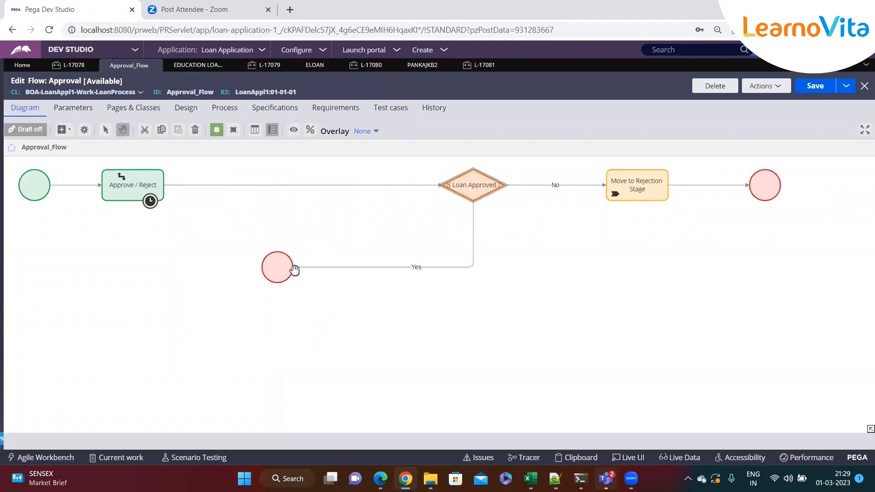
pyautogui.moveTo(279, 267); pyautogui.dragTo(474, 290)
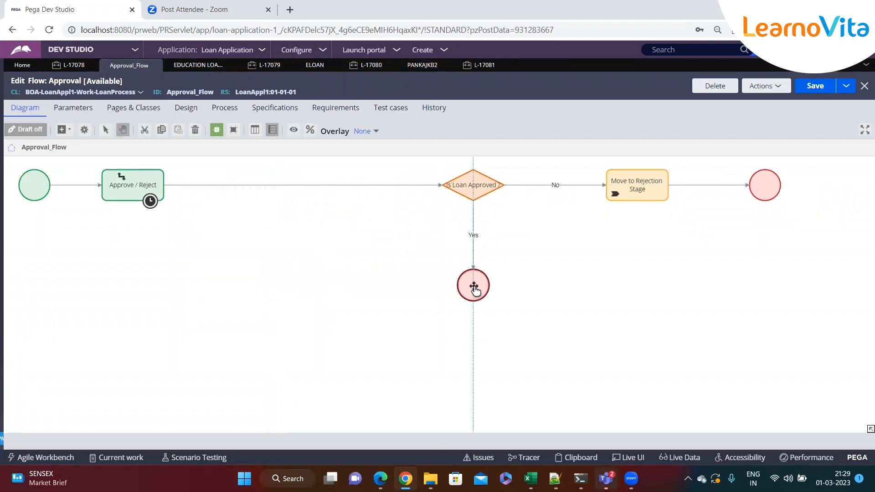
pyautogui.moveTo(119, 194); pyautogui.dragTo(338, 195)
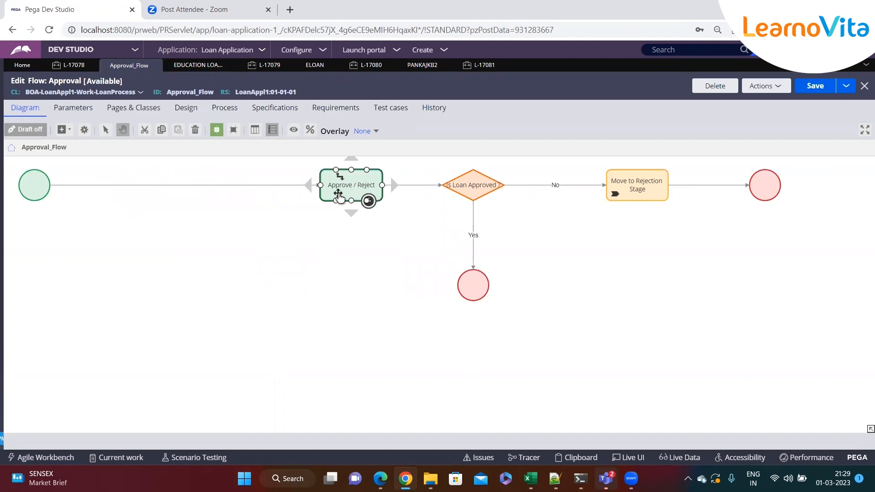
# Step: Add a Decision shape to the Approval flow and connect it between the Start shape and the Approve / Reject assignment
pyautogui.rightClick(78, 207)
pyautogui.moveTo(128, 219)
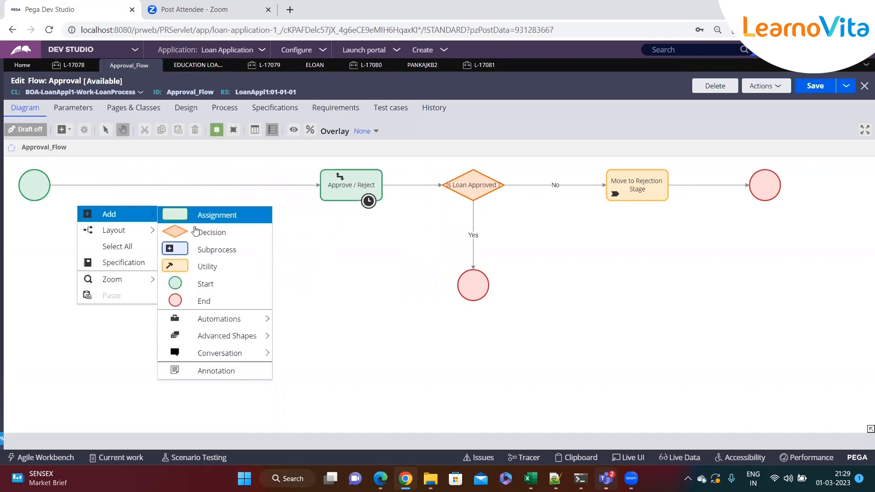
pyautogui.click(197, 231)
pyautogui.moveTo(113, 218); pyautogui.dragTo(170, 227)
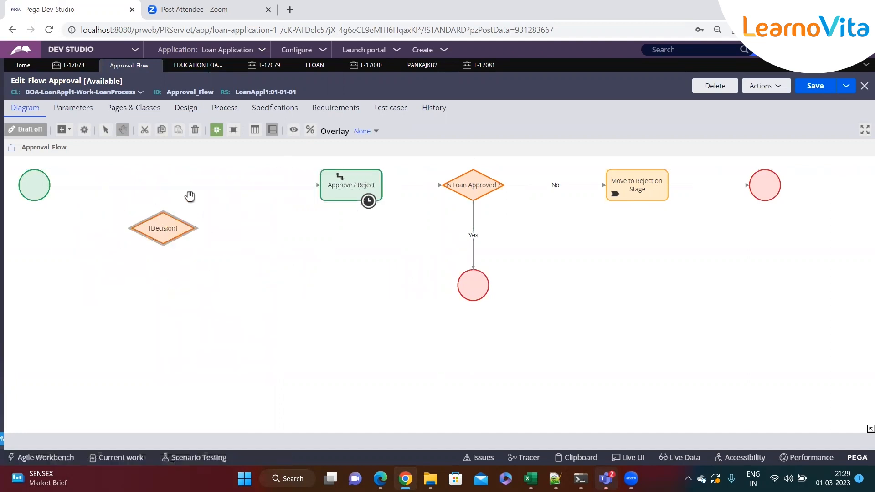
pyautogui.click(190, 186)
pyautogui.moveTo(321, 186)
pyautogui.mouseDown()
pyautogui.moveTo(227, 201)
pyautogui.moveTo(201, 217)
pyautogui.moveTo(170, 197)
pyautogui.moveTo(324, 191)
pyautogui.mouseUp()
# Step: Add an Assignment shape to the Approval flow and place it below the unnamed Decision shape
pyautogui.rightClick(155, 232)
pyautogui.moveTo(188, 241)
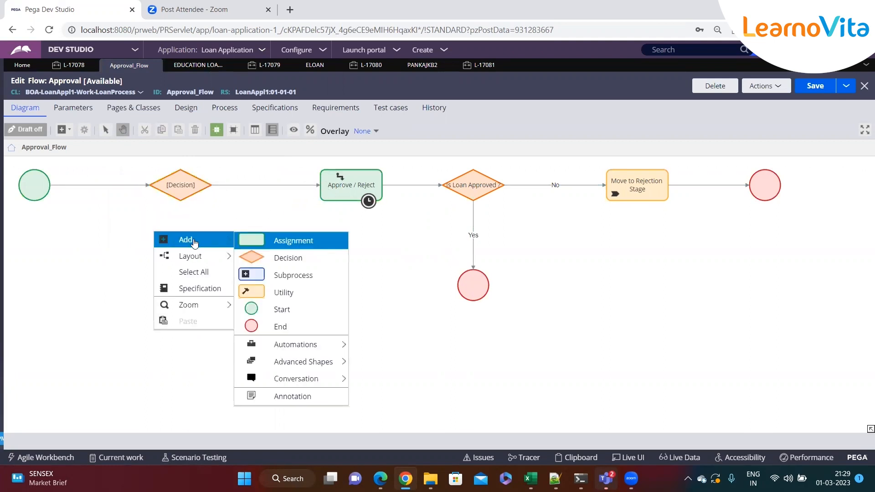
pyautogui.click(298, 241)
pyautogui.moveTo(182, 238); pyautogui.dragTo(180, 284)
pyautogui.click(173, 288)
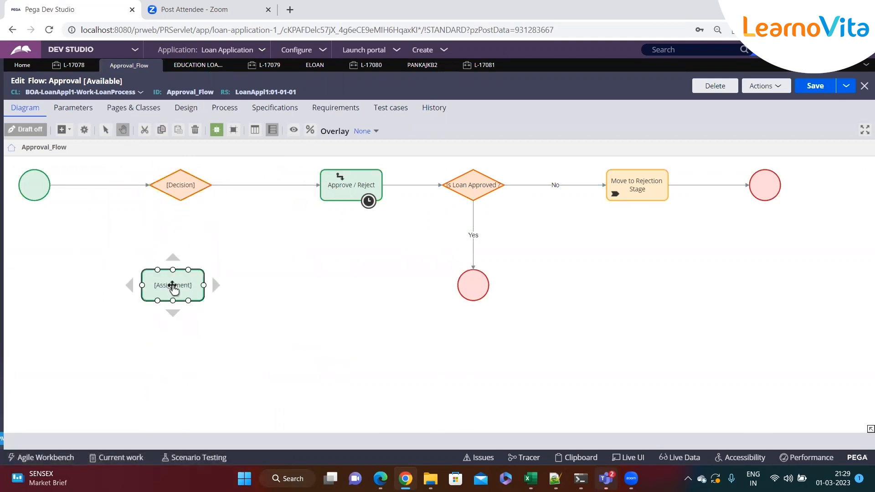
# Step: Connect the unnamed Decision shape to the new Assignment shape below it
pyautogui.moveTo(182, 214); pyautogui.dragTo(183, 278)
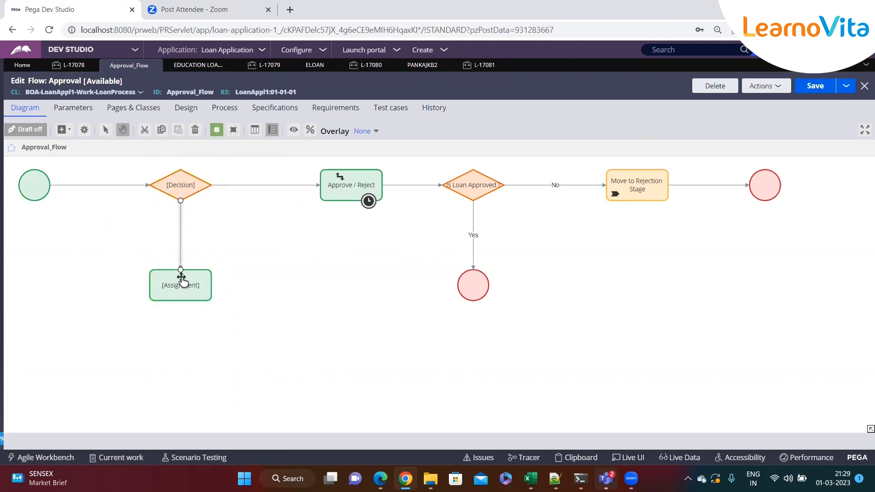
pyautogui.moveTo(236, 236); pyautogui.dragTo(244, 301)
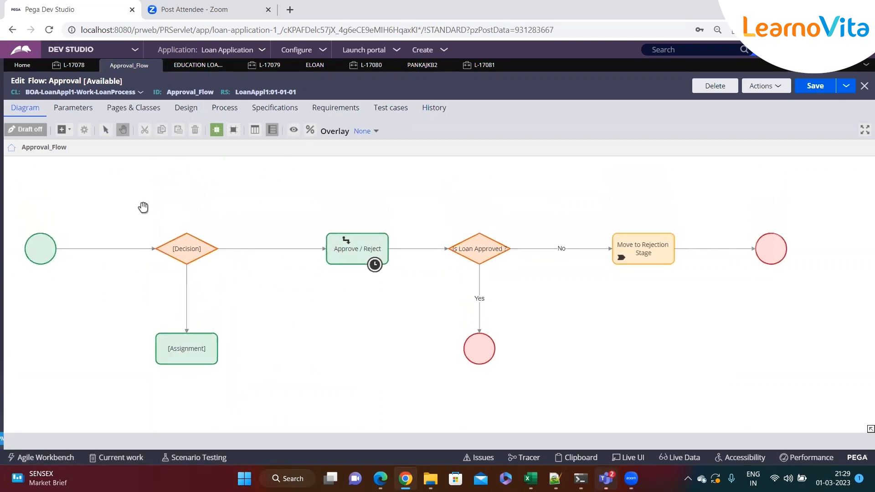
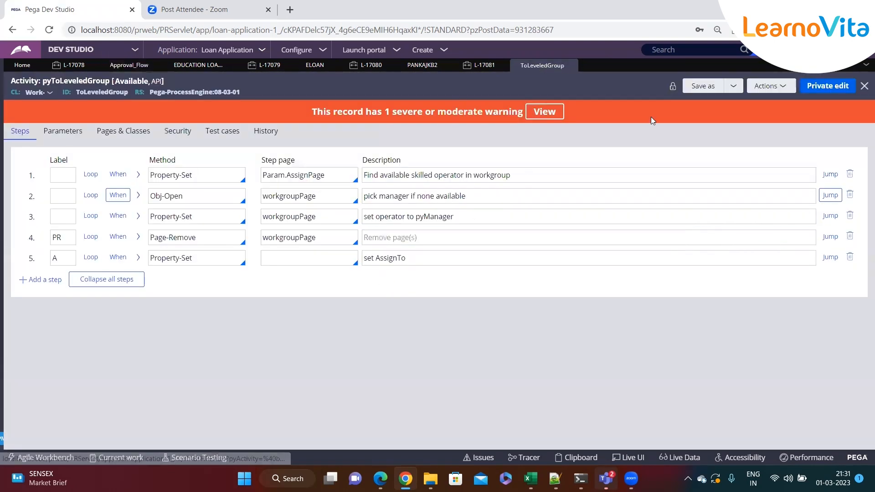
# Step: Save a copy of the pyToLeveledGroup activity for class Work- in ruleset LoanAppl1 version 01-01-01
pyautogui.click(700, 85)
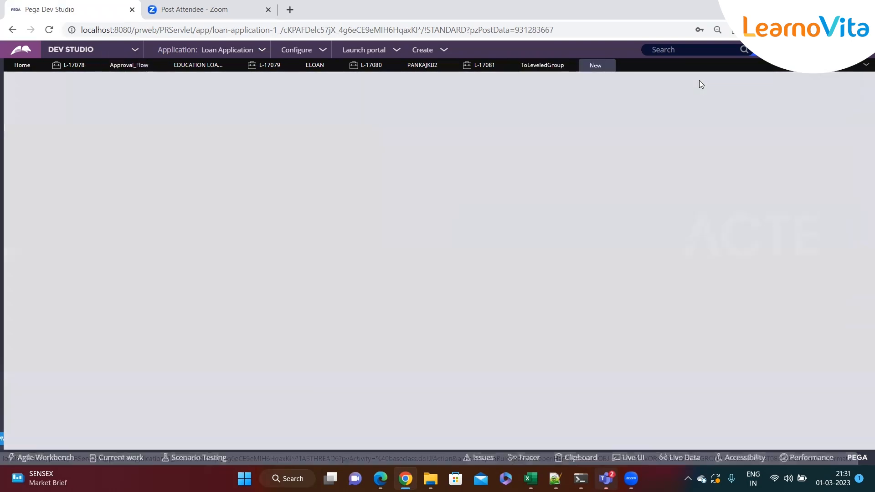
pyautogui.click(391, 260)
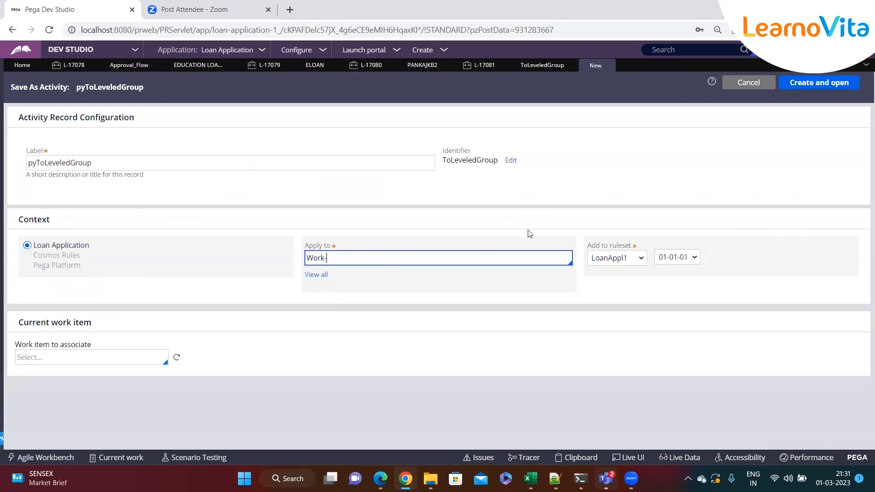
pyautogui.click(825, 89)
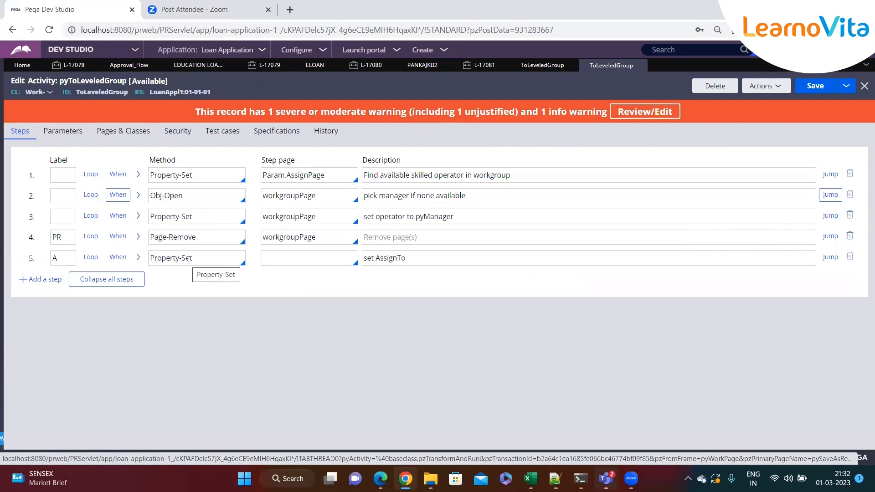
# Step: Enable conditions before step 1 of the copied activity and enter "Edu" as the when condition
pyautogui.click(115, 178)
pyautogui.click(114, 192)
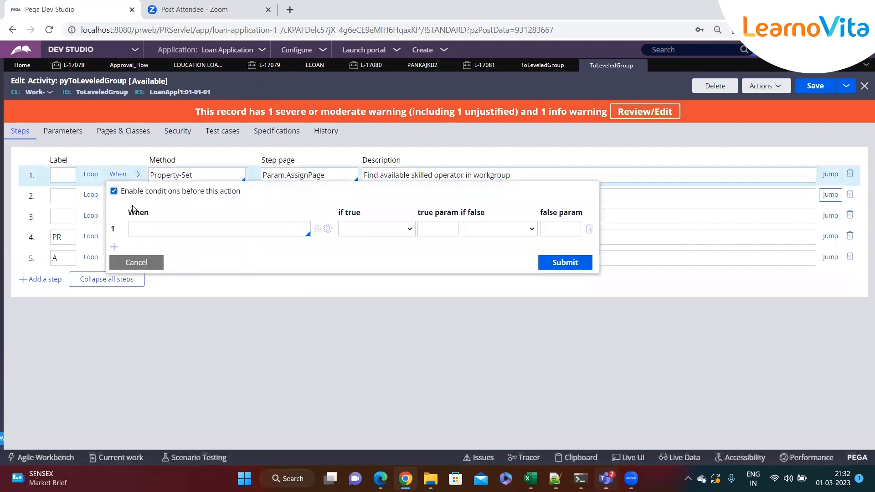
pyautogui.write('isA')
pyautogui.press('BackSpace')
pyautogui.press('BackSpace')
pyautogui.press('BackSpace')
pyautogui.write('Edu')
pyautogui.click(564, 261)
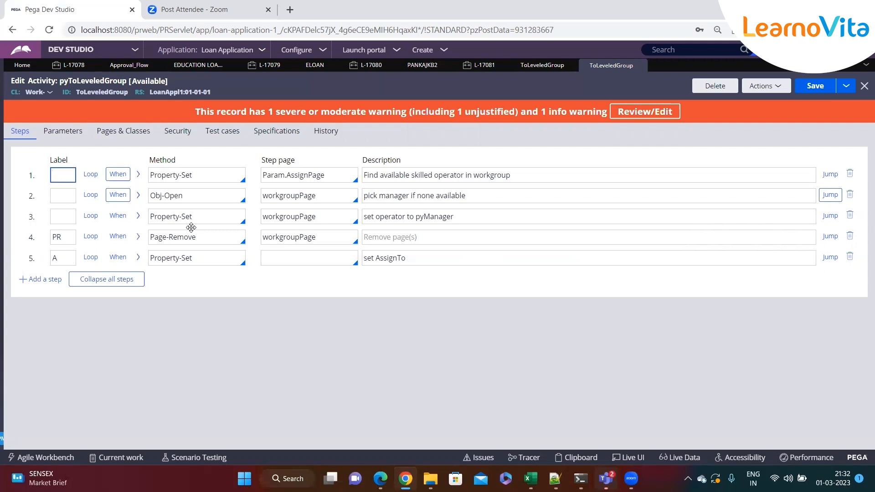
# Step: Look over the copied activity's step methods and close it, discarding the unsaved changes
pyautogui.click(205, 239)
pyautogui.click(210, 180)
pyautogui.click(184, 196)
pyautogui.moveTo(150, 161); pyautogui.dragTo(196, 169)
pyautogui.click(206, 178)
pyautogui.click(641, 65)
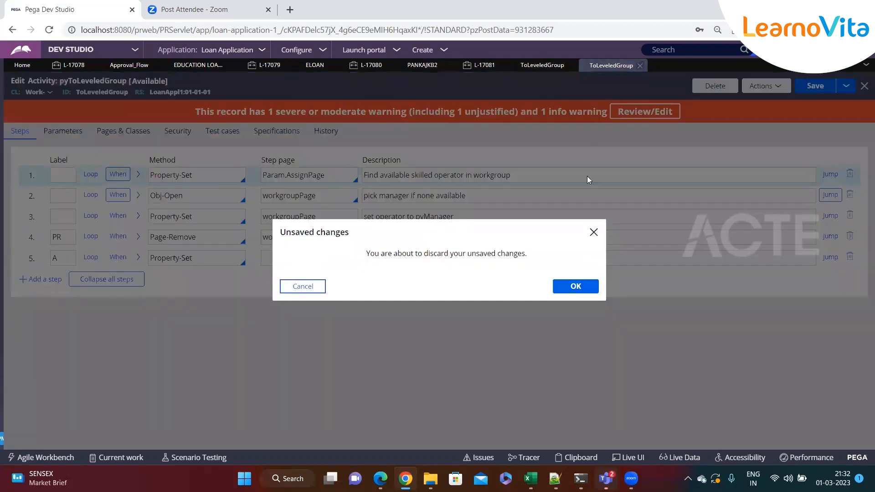
pyautogui.click(578, 287)
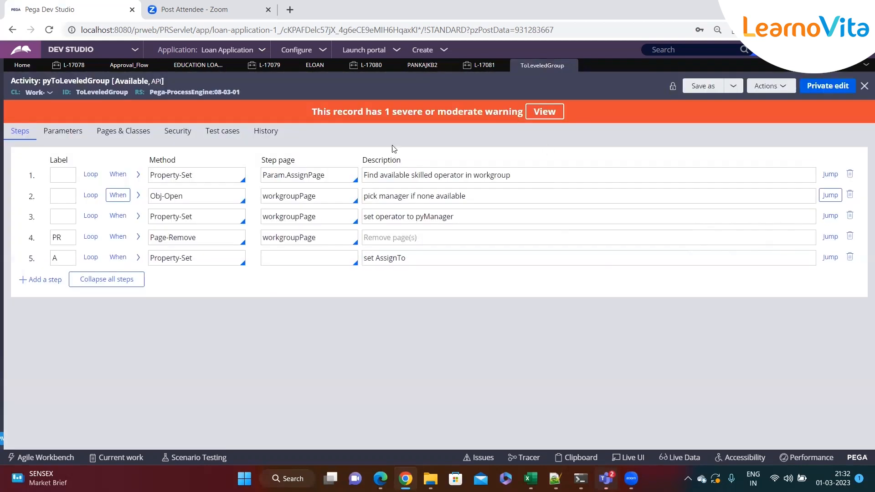
# Step: Check the Education Loan Team work group and the workgroup parameter in the Approve / Reject assignment's routing, leaving both unchanged
pyautogui.click(199, 66)
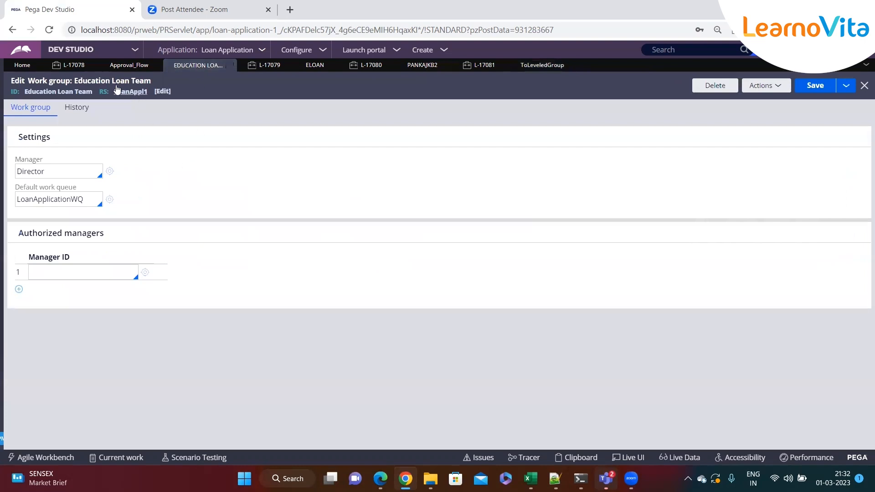
pyautogui.click(124, 66)
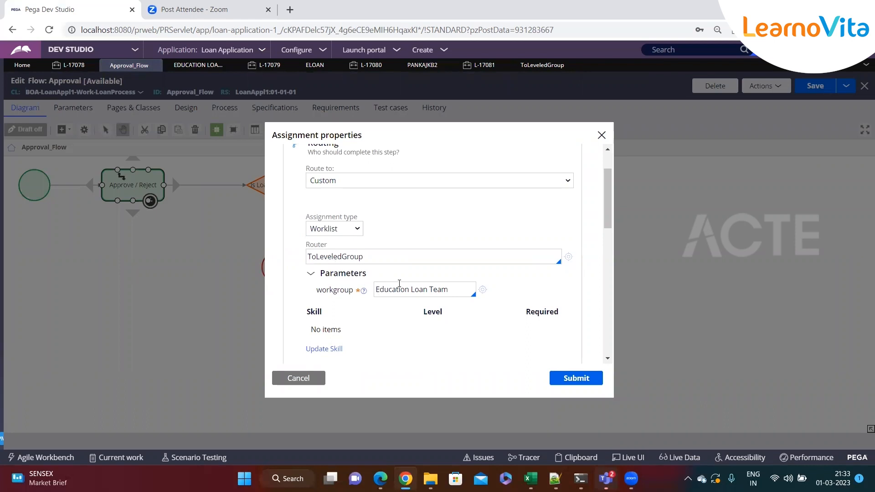
pyautogui.tripleClick(399, 284)
pyautogui.click(469, 289)
pyautogui.tripleClick(445, 289)
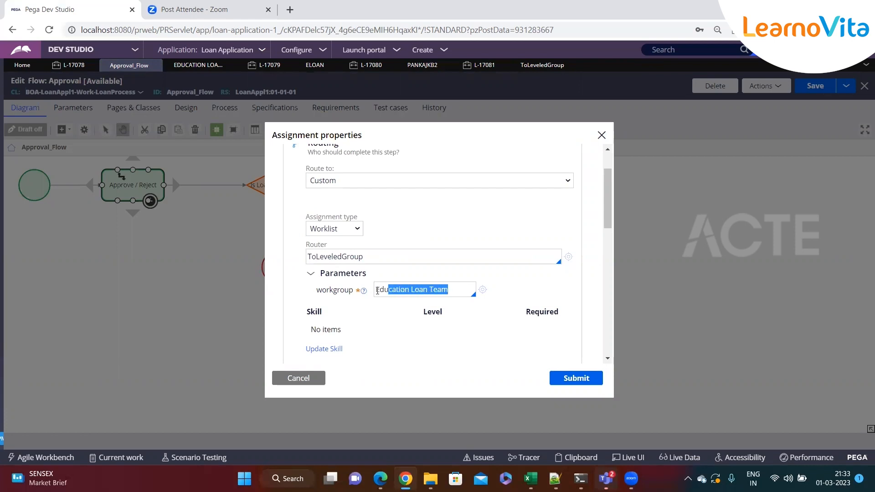
pyautogui.click(455, 290)
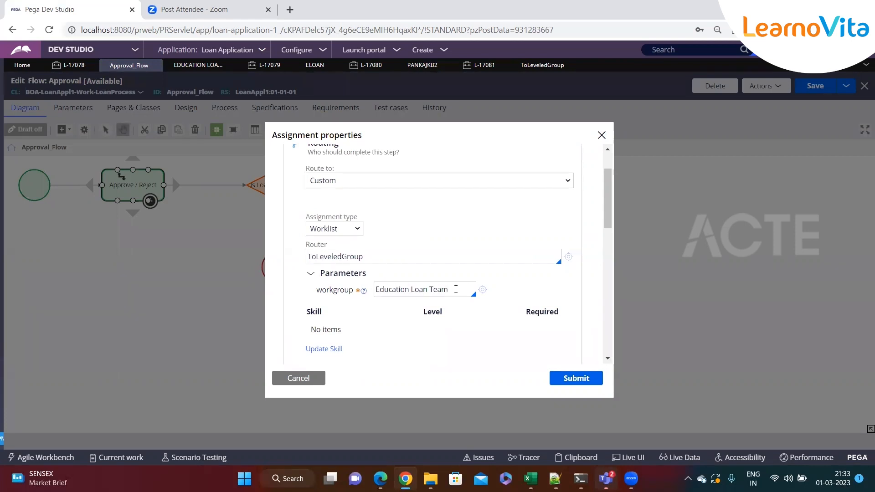
pyautogui.click(298, 378)
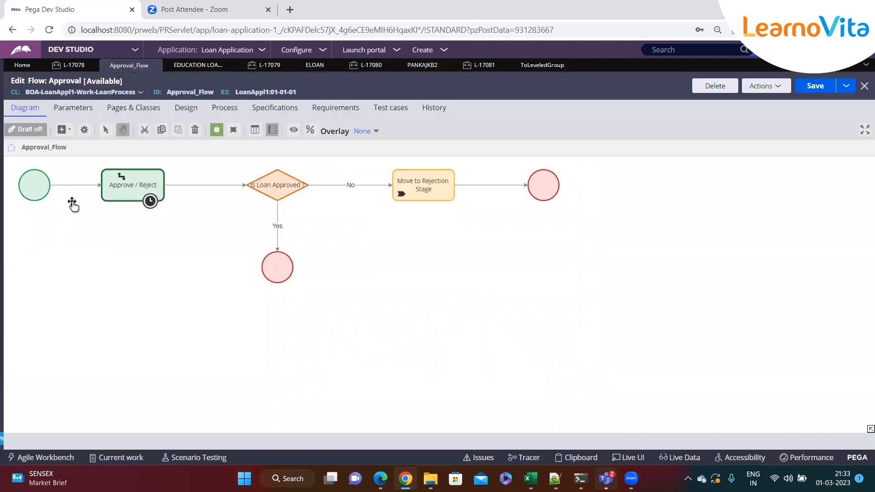
# Step: Apply a data transform named SetWorkGrpName on the connector from Start to Approve / Reject, and create that rule
pyautogui.doubleClick(77, 186)
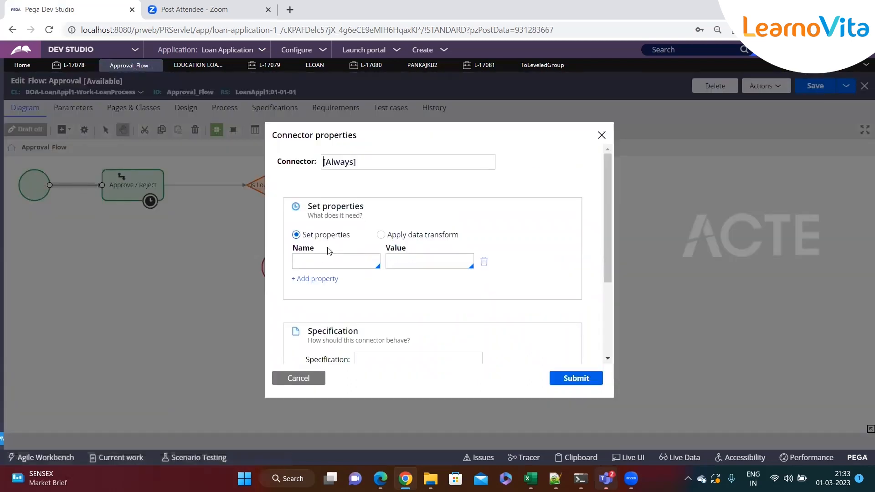
pyautogui.click(380, 235)
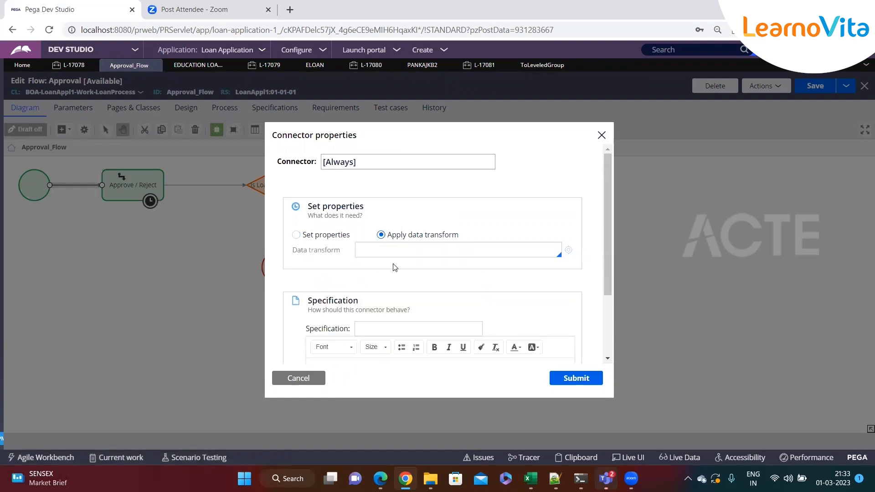
pyautogui.write('SetWorkGrpName')
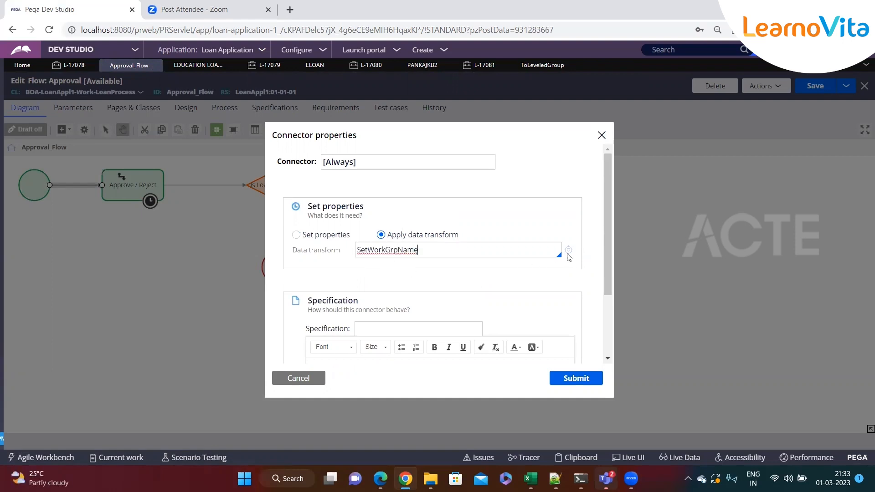
pyautogui.click(568, 253)
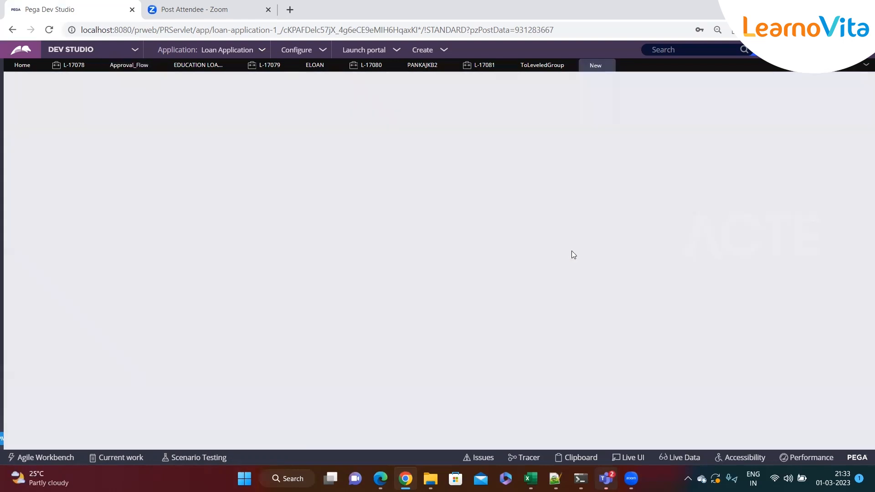
pyautogui.click(820, 82)
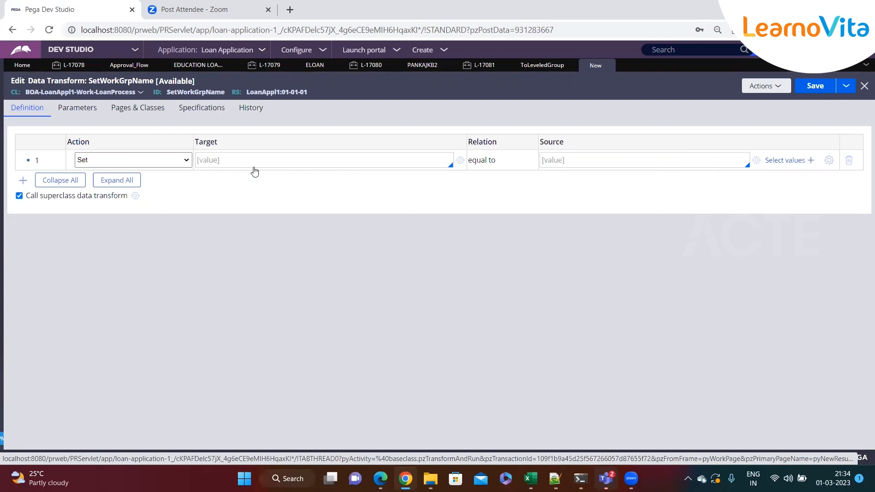
# Step: Change the data transform's first row to a When action and start its condition with ".LoanTYp"
pyautogui.click(175, 167)
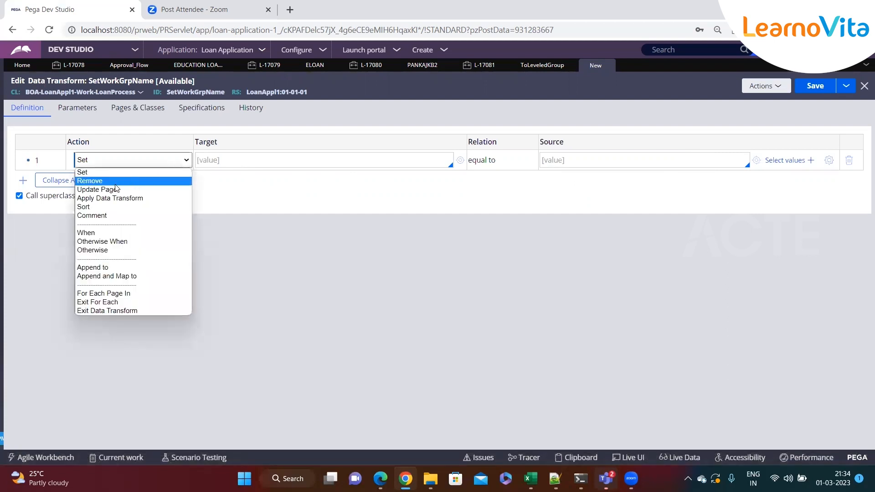
pyautogui.click(87, 233)
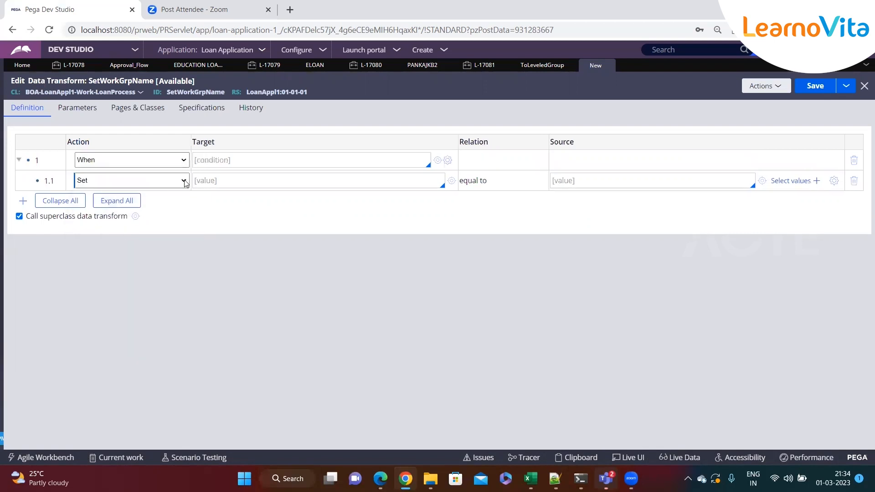
pyautogui.click(247, 160)
pyautogui.write('.LoanTYp')
# Step: Search for the loantype property, open the BOA-LoanAppl1-Work-LoanProcess version, and copy its "Education Loan" table value
pyautogui.click(692, 50)
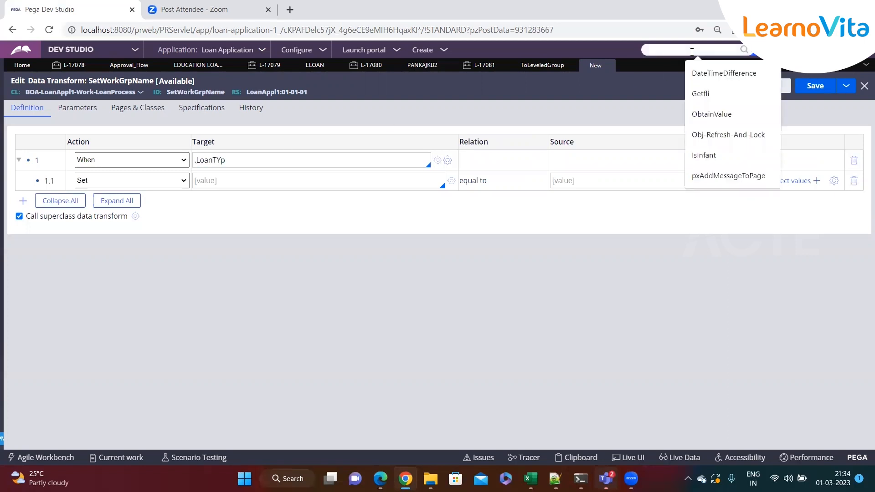
pyautogui.write('loantype')
pyautogui.press('Return')
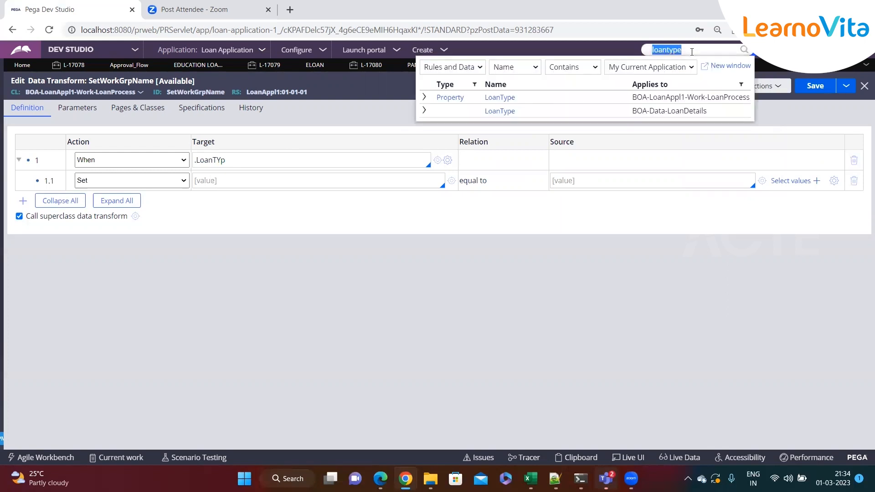
pyautogui.click(501, 97)
pyautogui.click(119, 370)
pyautogui.tripleClick(118, 370)
pyautogui.hotkey('ctrl', 'c')
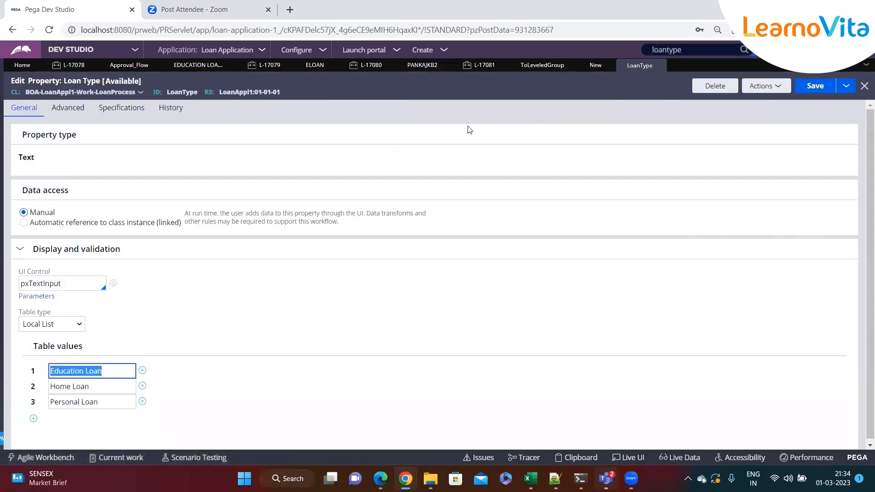
# Step: Return to SetWorkGrpName and complete the When condition as .LoanType=="Education Loan"
pyautogui.click(593, 65)
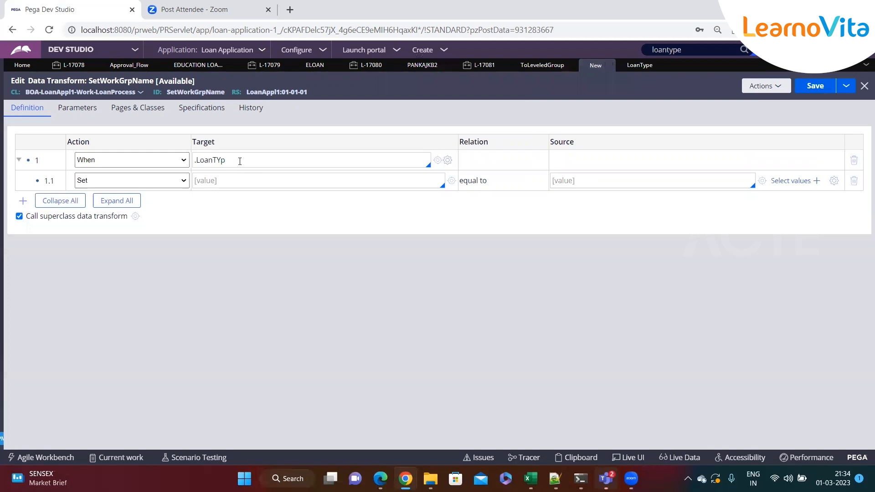
pyautogui.press('BackSpace')
pyautogui.press('BackSpace')
pyautogui.write('ype=="')
pyautogui.hotkey('ctrl', 'v')
# Step: Set the target of the nested Set row to Param.WGName
pyautogui.click(250, 178)
pyautogui.write('Param')
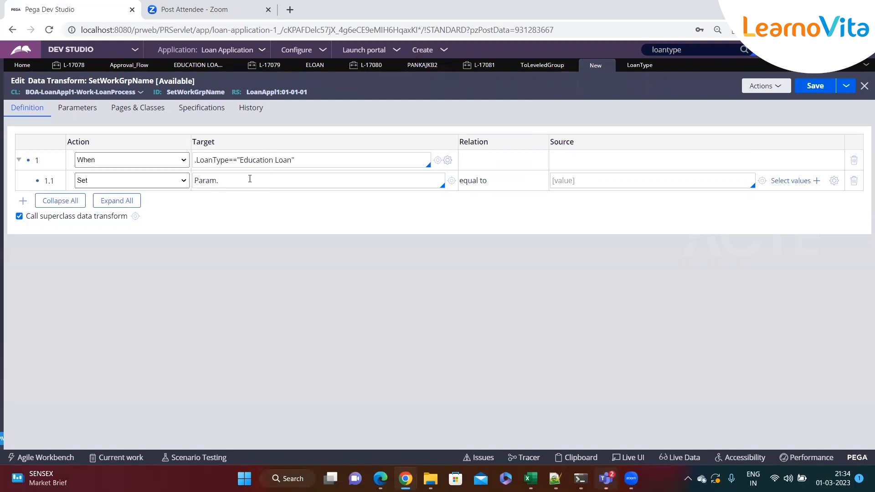
pyautogui.write('.WGName')
# Step: Open the Education Loan Team work group from the recent items and copy its ID
pyautogui.click(609, 183)
pyautogui.click(50, 31)
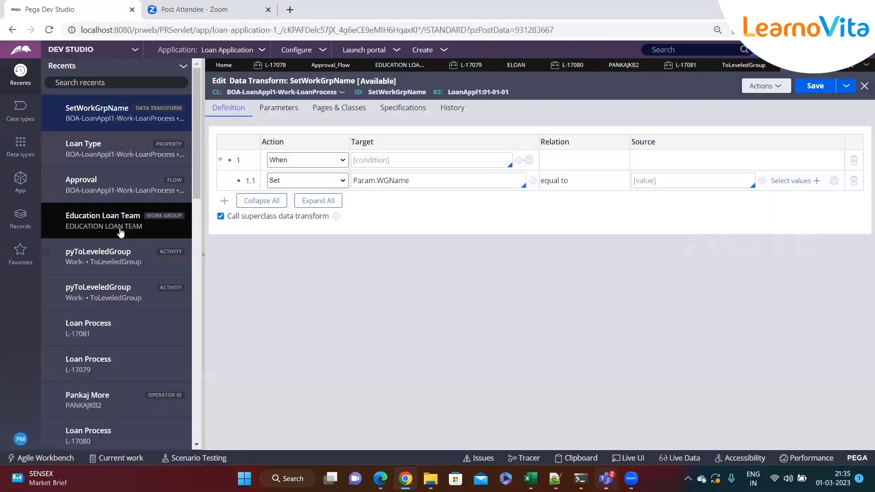
pyautogui.click(102, 219)
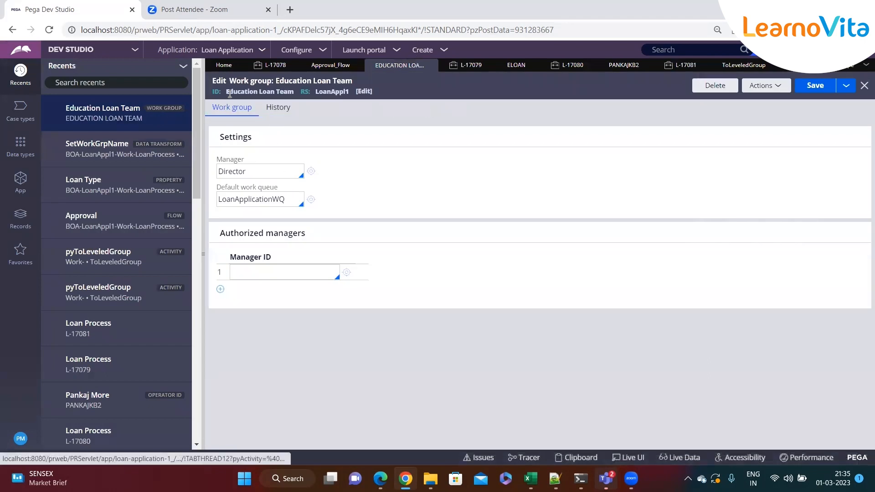
pyautogui.moveTo(227, 92); pyautogui.dragTo(293, 99)
pyautogui.hotkey('ctrl', 'c')
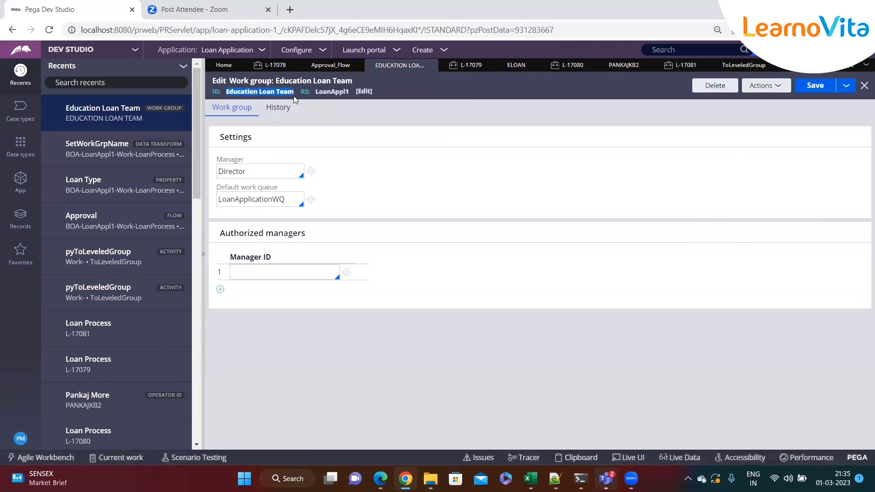
# Step: Set the source of the Param.WGName row to "Education Loan Team" and save the data transform
pyautogui.click(787, 68)
pyautogui.click(680, 180)
pyautogui.write('"')
pyautogui.hotkey('ctrl', 'v')
pyautogui.write('"')
pyautogui.hotkey('ctrl', 's')
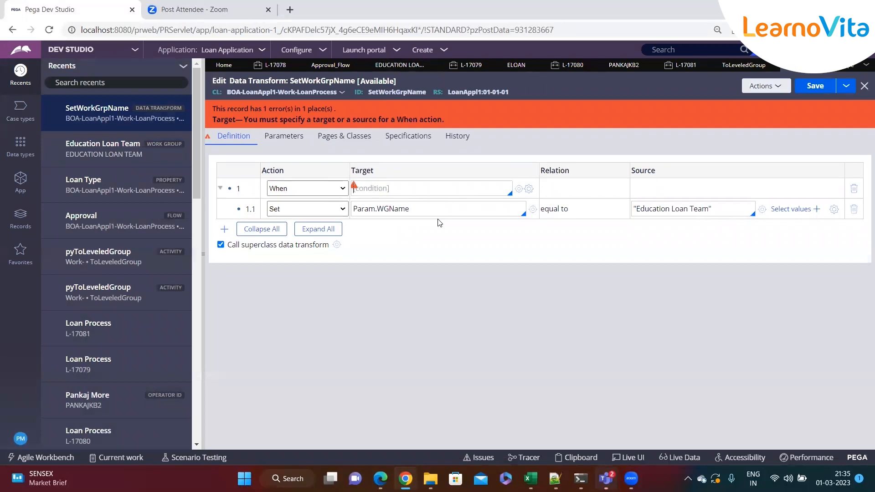
# Step: Re-enter the beginning of the empty When condition as .LoanType==
pyautogui.write('>')
pyautogui.press('BackSpace')
pyautogui.press('BackSpace')
pyautogui.press('BackSpace')
pyautogui.write('>')
pyautogui.press('BackSpace')
pyautogui.write('>LoanType==')
# Step: Copy "Education Loan" from the Loan Type property to complete the condition as .LoanType=="Education Loan", and save the data transform
pyautogui.click(848, 67)
pyautogui.click(326, 369)
pyautogui.hotkey('ctrl', 'a')
pyautogui.hotkey('ctrl', 'c')
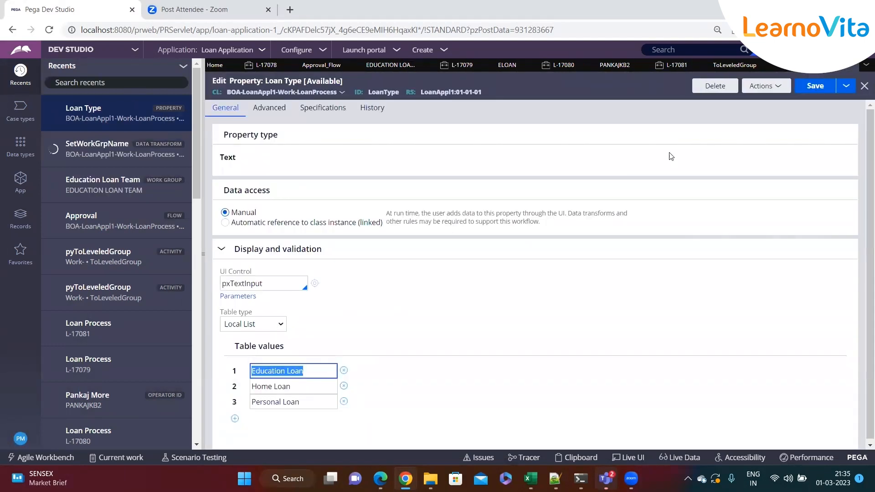
pyautogui.click(793, 73)
pyautogui.hotkey('ctrl', 'v')
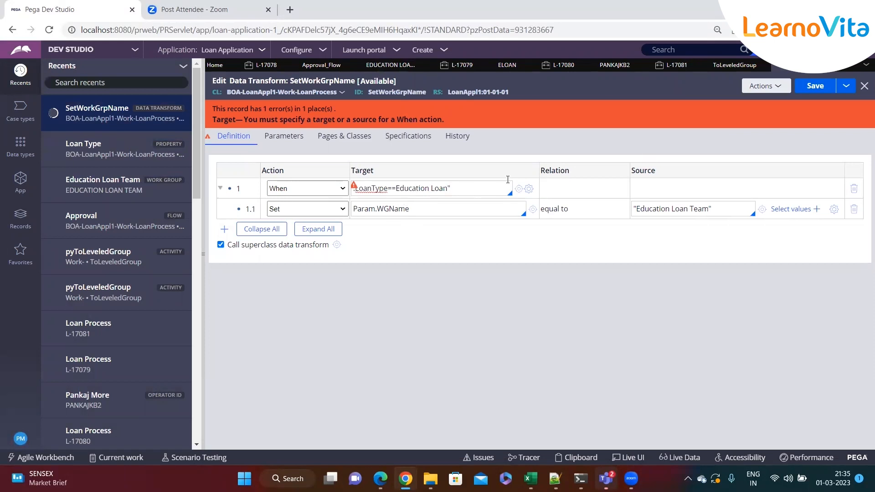
pyautogui.write('"')
pyautogui.hotkey('ctrl', 's')
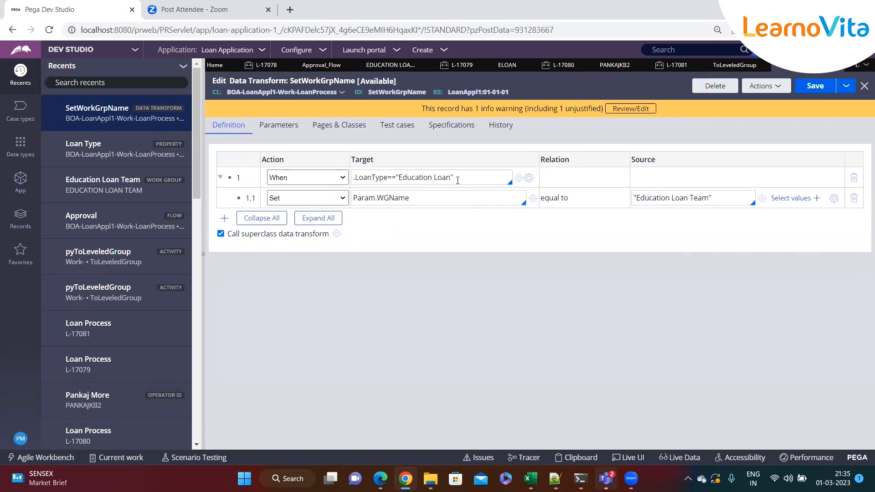
# Step: Add a second When row to the data transform and begin its condition as .LoanType==""
pyautogui.press('Return')
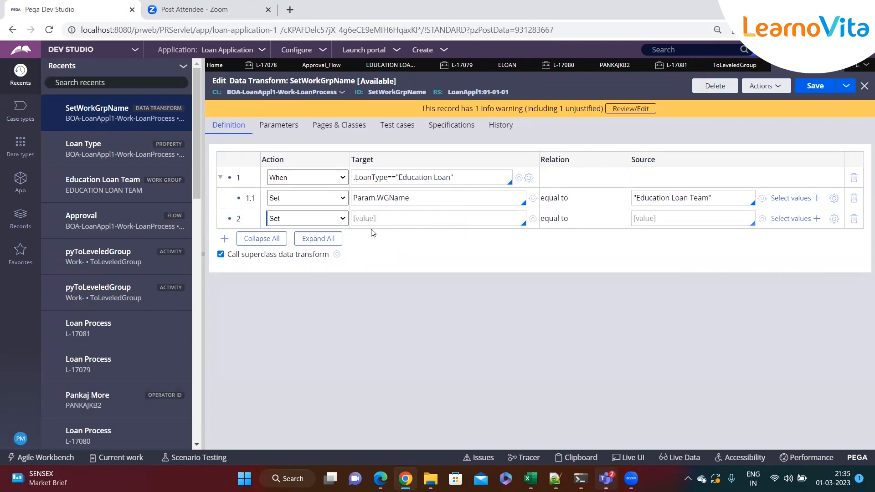
pyautogui.click(318, 218)
pyautogui.click(289, 291)
pyautogui.write('.LoanType=="')
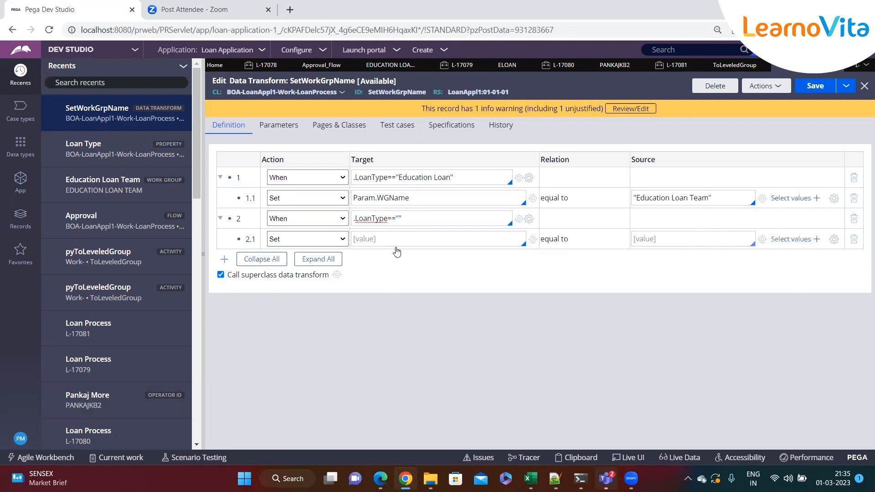
# Step: Copy "Home Loan" from the Loan Type property's table values to complete the second condition as .LoanType=="Home Loan"
pyautogui.click(854, 66)
pyautogui.click(307, 388)
pyautogui.tripleClick(306, 388)
pyautogui.hotkey('ctrl', 'c')
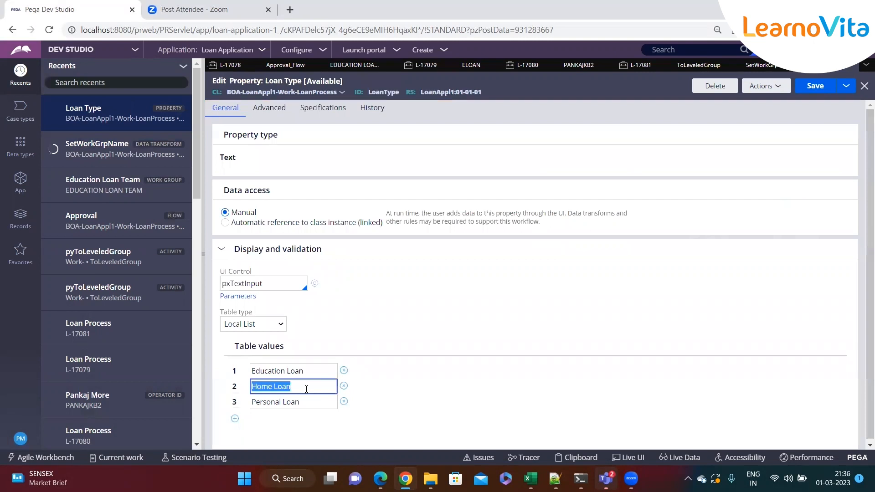
pyautogui.click(761, 65)
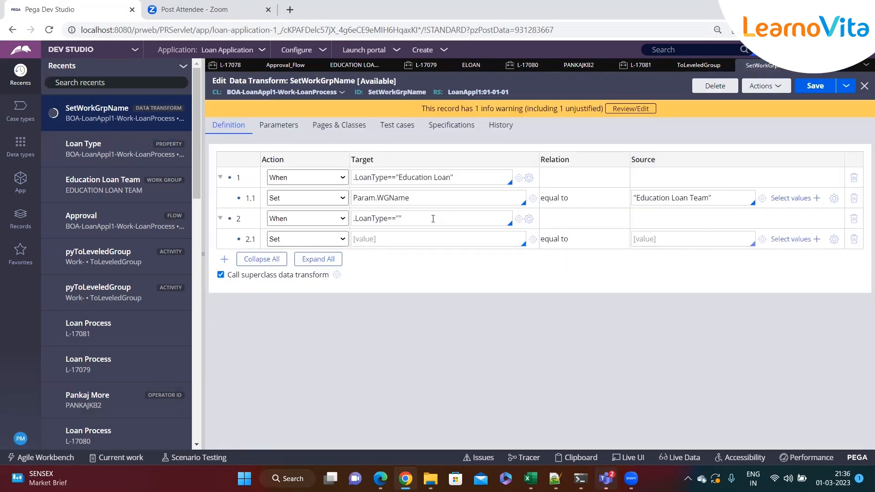
pyautogui.hotkey('ctrl', 'v')
# Step: Set the target of the row under the Home Loan condition to Param.WGName and begin its source with empty quotation marks
pyautogui.tripleClick(422, 199)
pyautogui.hotkey('ctrl', 'c')
pyautogui.click(385, 238)
pyautogui.hotkey('ctrl', 'v')
pyautogui.click(638, 238)
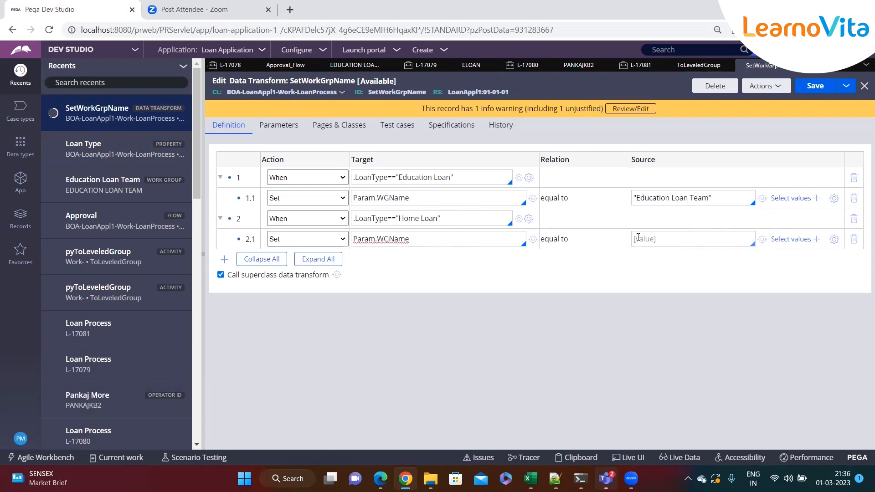
pyautogui.write('"')
# Step: Open the Home Loan Team work group from the Organization records and select its ID for copying
pyautogui.click(40, 222)
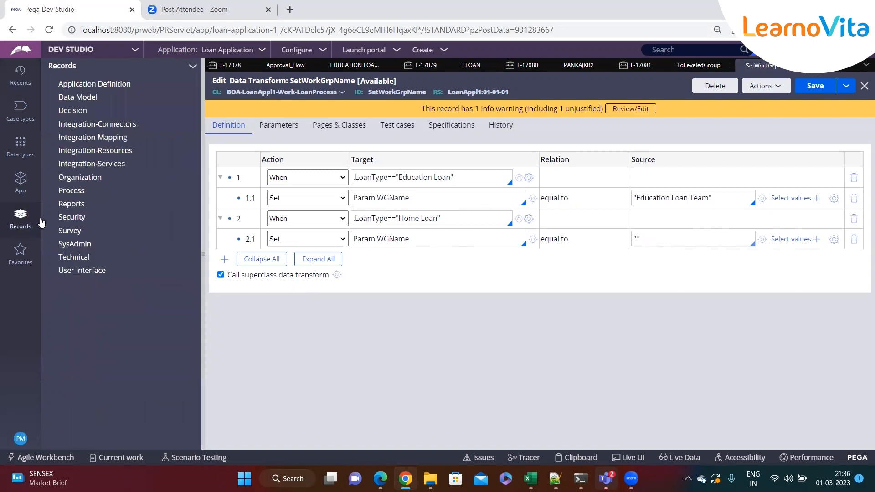
pyautogui.click(55, 180)
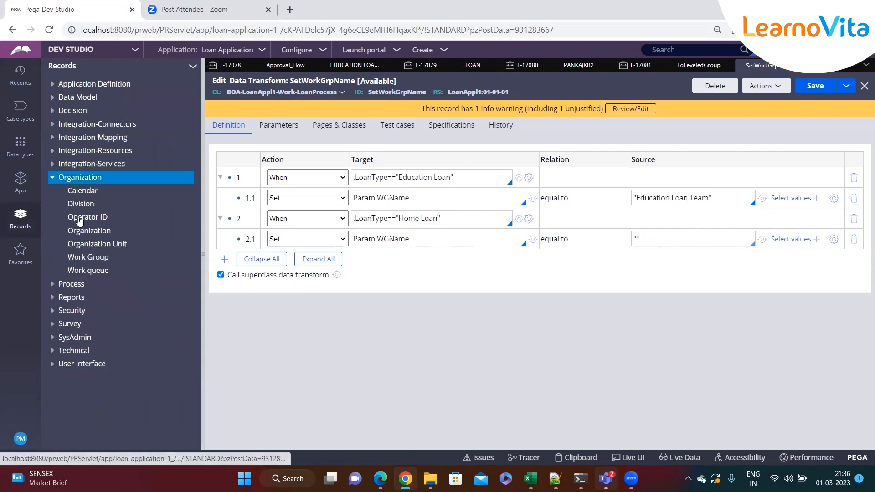
pyautogui.click(84, 271)
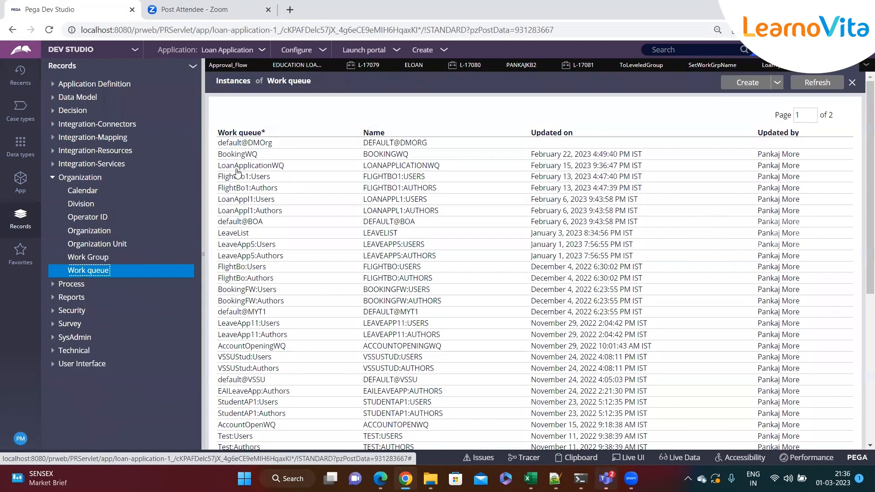
pyautogui.click(123, 256)
pyautogui.click(267, 125)
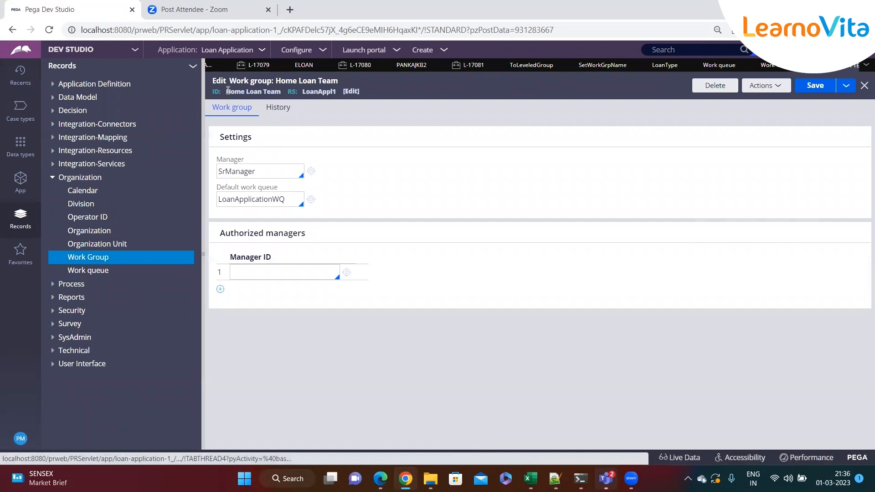
pyautogui.moveTo(225, 91); pyautogui.dragTo(269, 92)
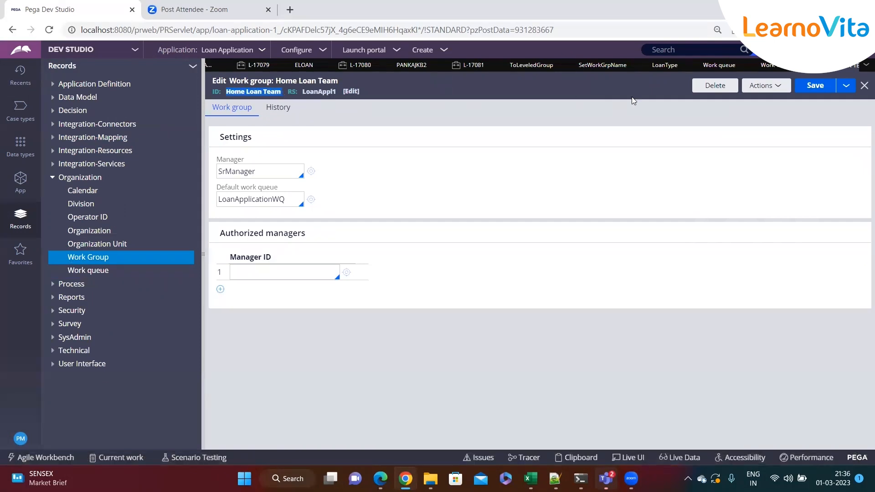
# Step: Set the source of the second Param.WGName row to "Home Loan Team" in SetWorkGrpName and save the data transform
pyautogui.click(863, 67)
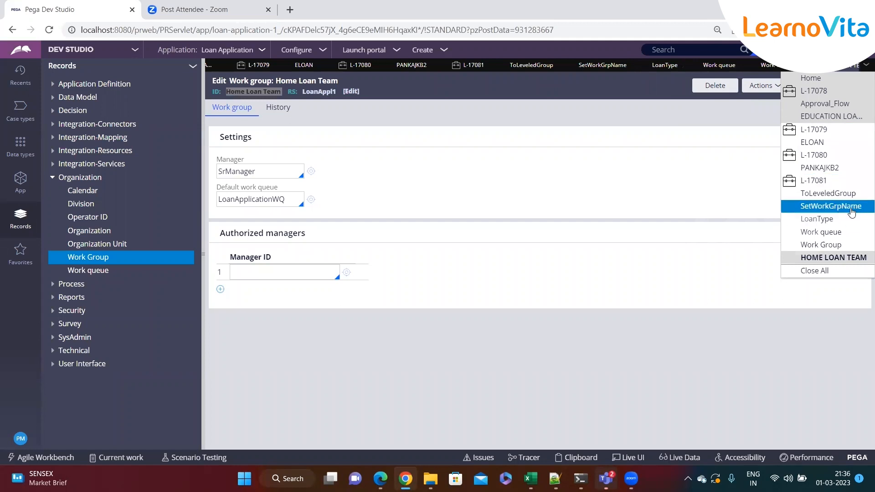
pyautogui.click(816, 204)
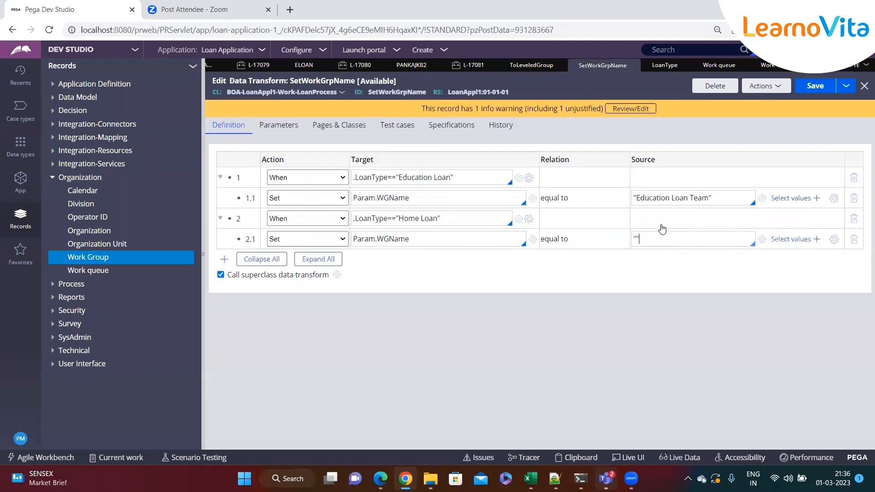
pyautogui.hotkey('ctrl', 'v')
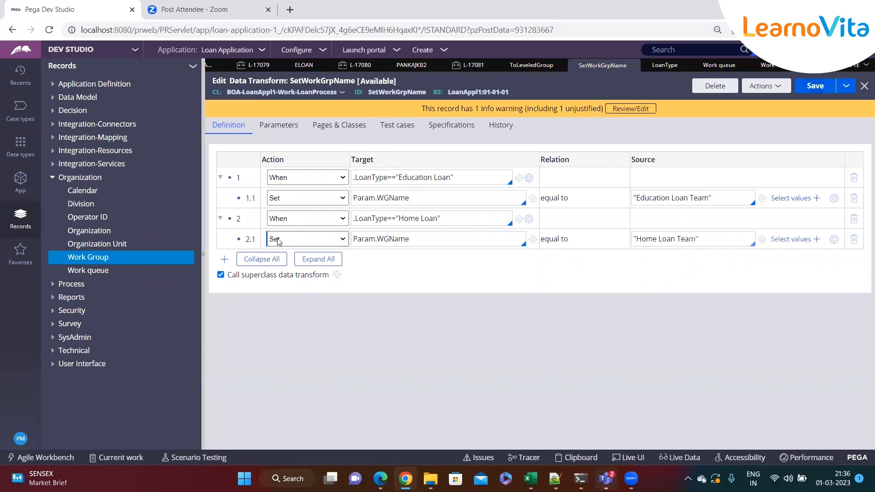
pyautogui.click(204, 258)
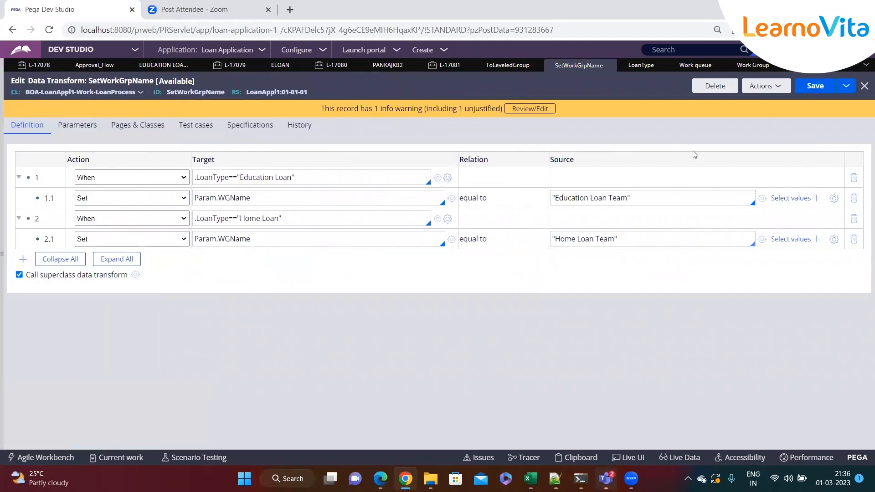
pyautogui.click(815, 85)
# Step: Submit SetWorkGrpName as the data transform on the connector leading to Approve / Reject and save the Approval flow
pyautogui.click(507, 67)
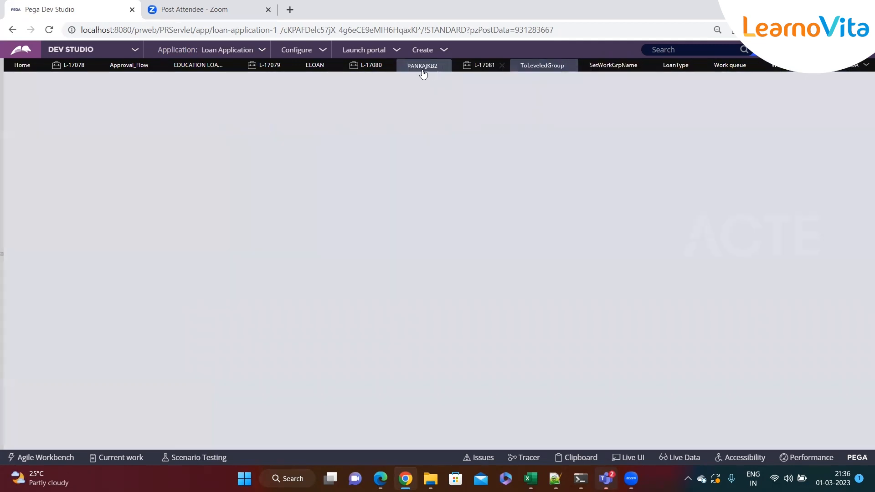
pyautogui.click(196, 65)
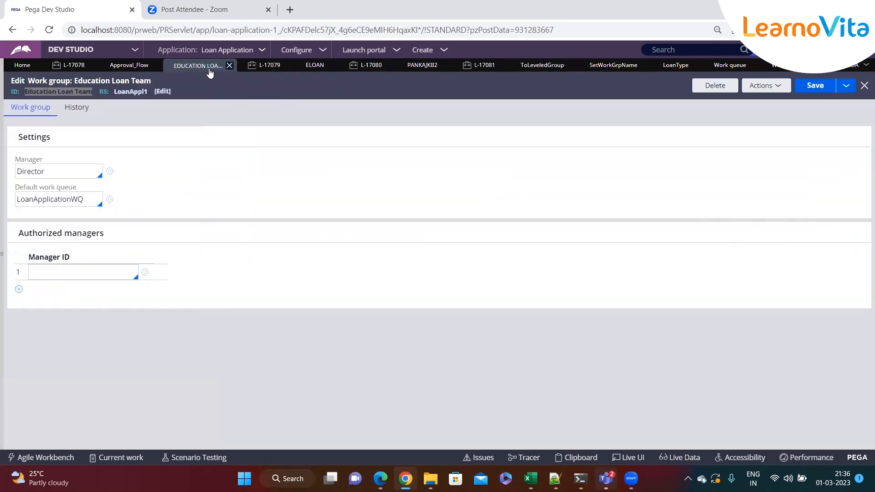
pyautogui.click(129, 65)
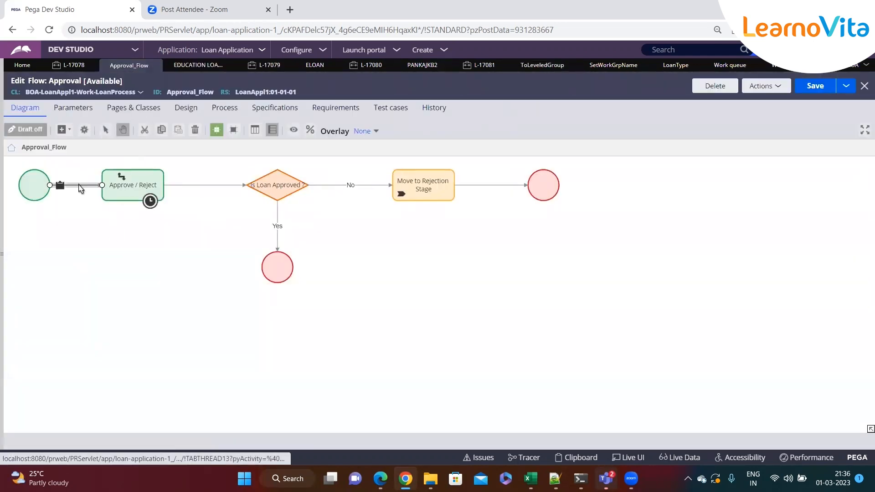
pyautogui.doubleClick(78, 185)
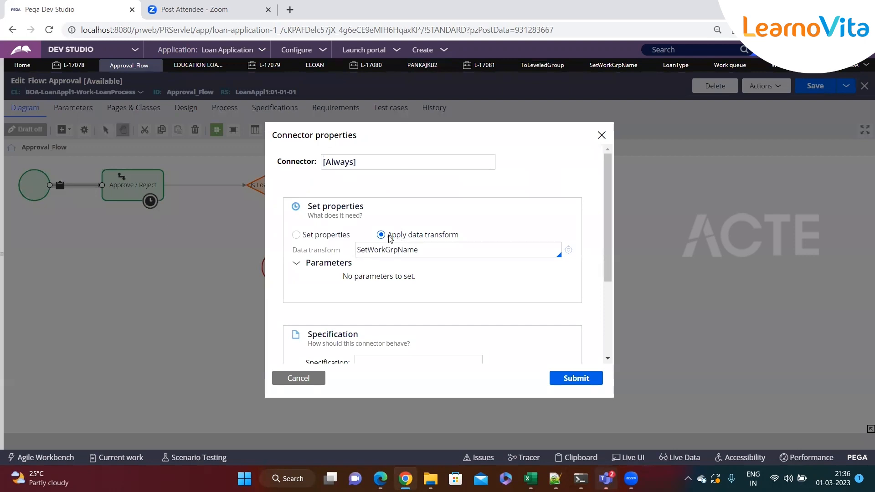
pyautogui.click(570, 378)
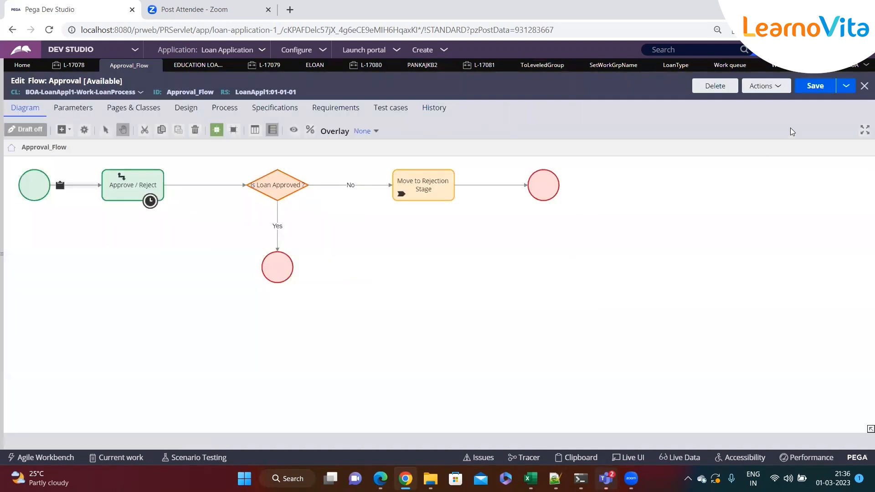
pyautogui.click(816, 86)
# Step: Open SetWorkGrpName from the connector's properties and copy the target Param.WGName
pyautogui.doubleClick(76, 186)
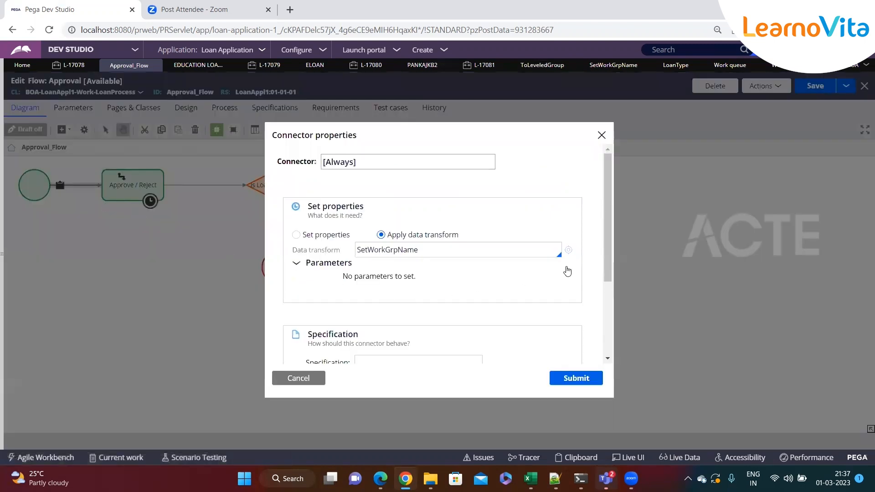
pyautogui.click(569, 252)
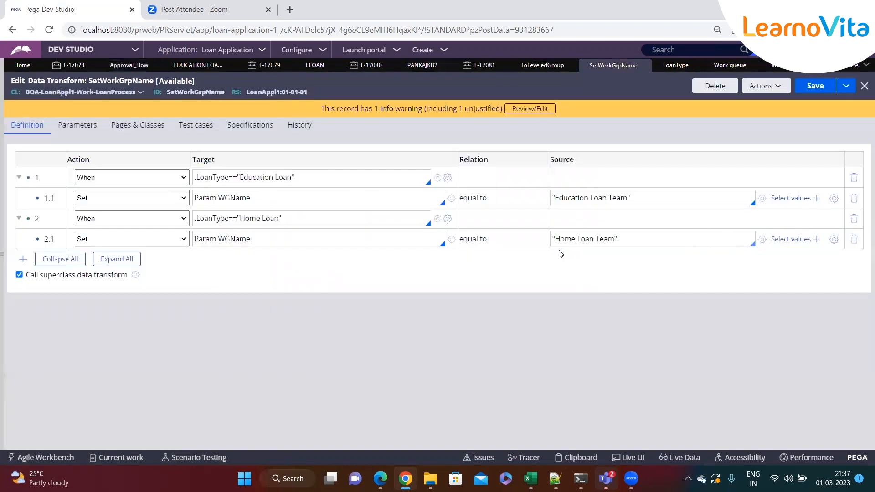
pyautogui.tripleClick(304, 243)
pyautogui.hotkey('ctrl', 'c')
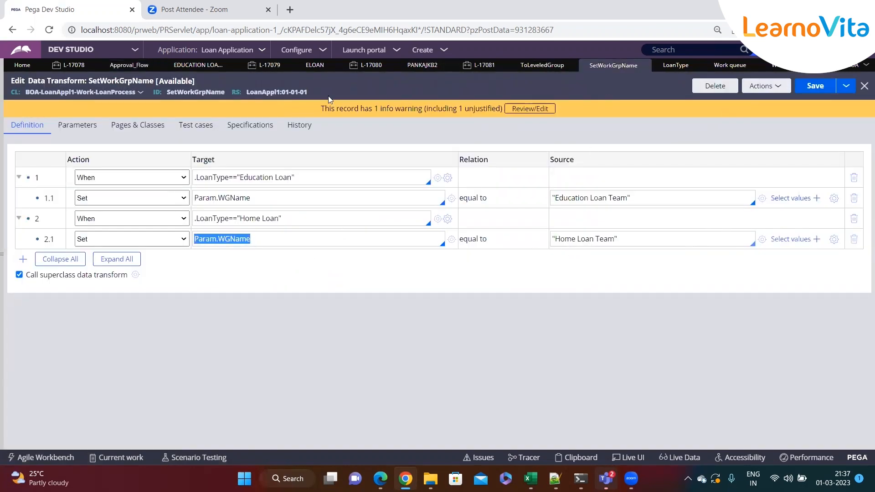
# Step: Replace the workgroup parameter of the Approve / Reject assignment with Param.WGName, submit it and save the Approval flow
pyautogui.click(152, 66)
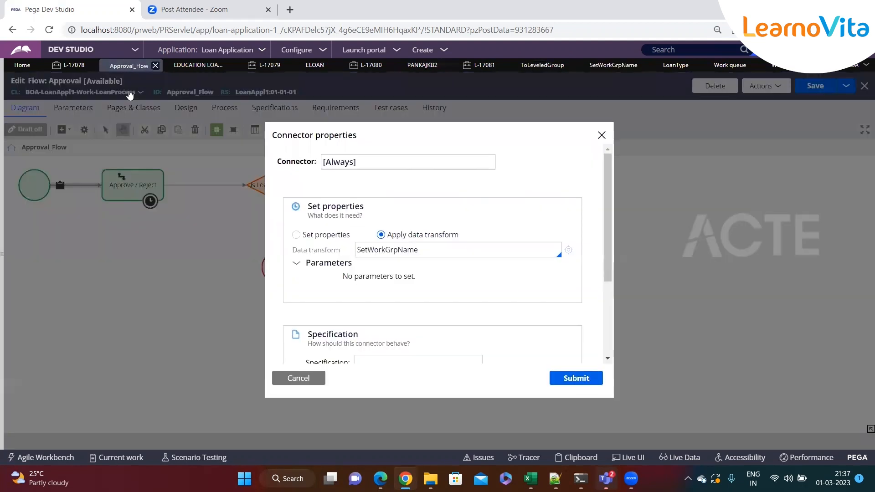
pyautogui.click(601, 135)
pyautogui.doubleClick(132, 182)
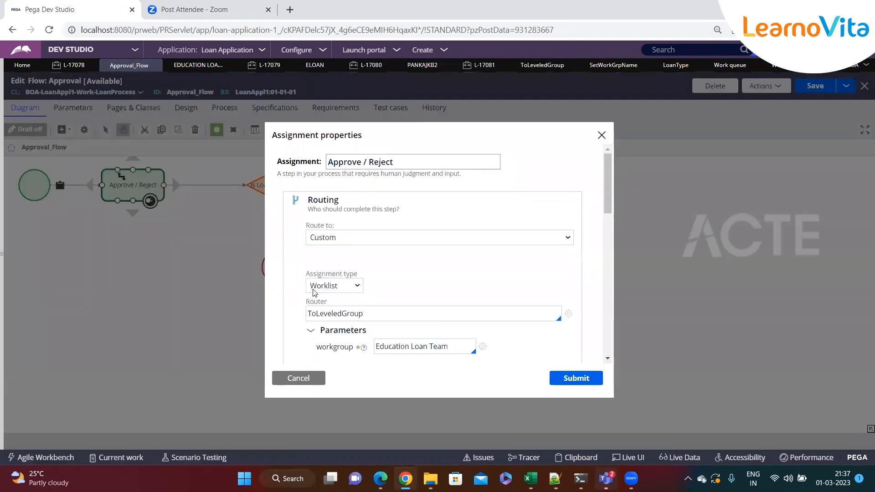
pyautogui.scroll(-4, 362, 256)
pyautogui.scroll(1, 342, 230)
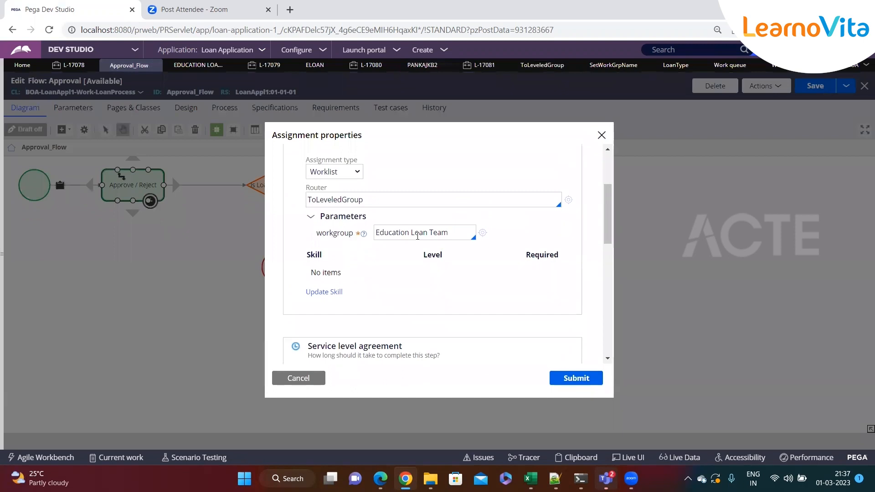
pyautogui.hotkey('ctrl', 'a')
pyautogui.press('BackSpace')
pyautogui.hotkey('ctrl', 'v')
pyautogui.click(565, 379)
pyautogui.click(808, 88)
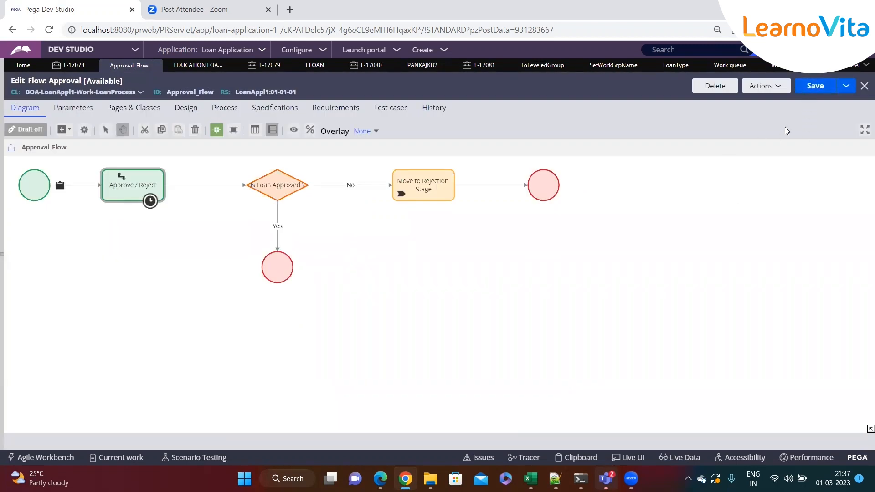
# Step: Close all open records and start a new Loan Process case, continuing past the personal details
pyautogui.click(864, 65)
pyautogui.click(818, 269)
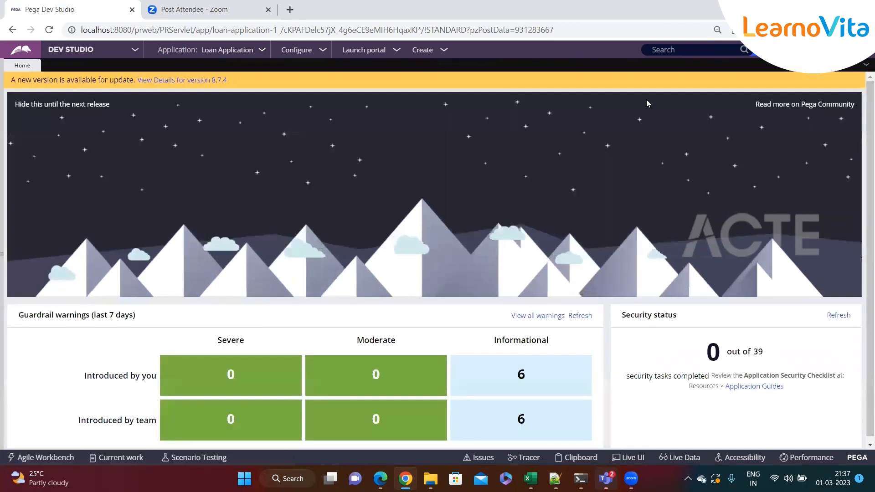
pyautogui.click(429, 50)
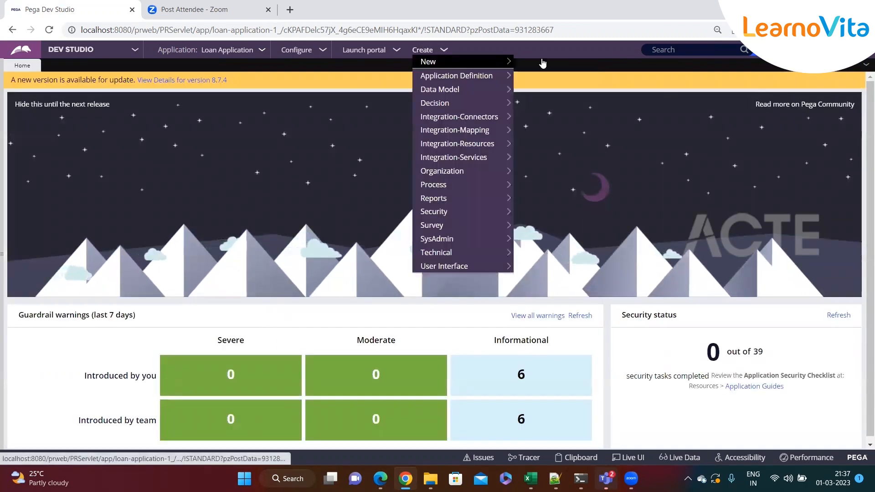
pyautogui.click(552, 75)
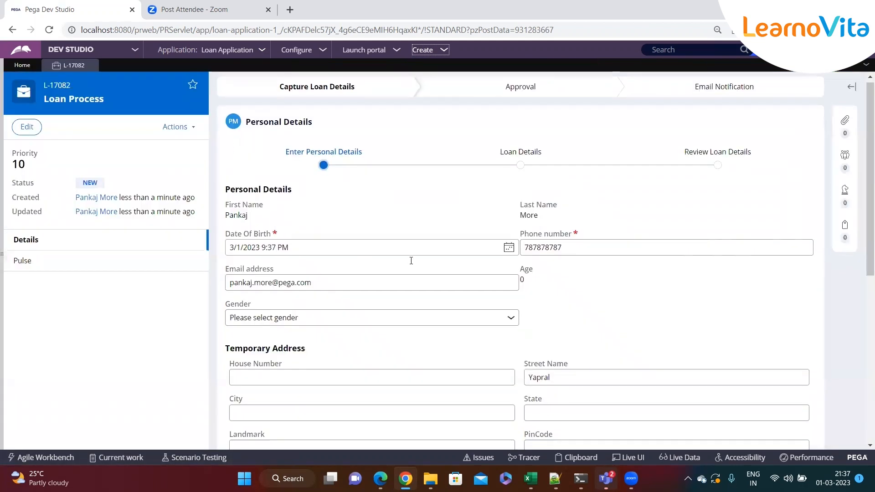
pyautogui.scroll(-6, 749, 445)
pyautogui.click(779, 431)
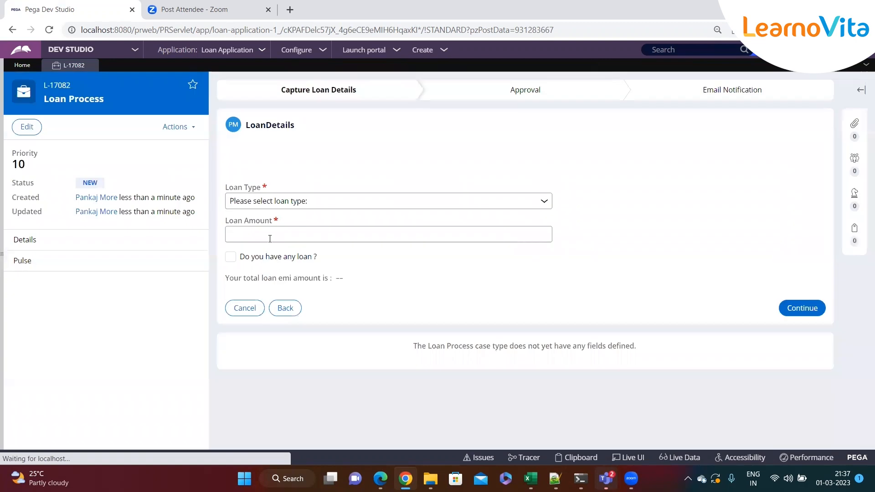
# Step: Enter loan type Home Loan and loan amount 4545, and create the case through the review step
pyautogui.click(296, 201)
pyautogui.click(273, 235)
pyautogui.click(272, 238)
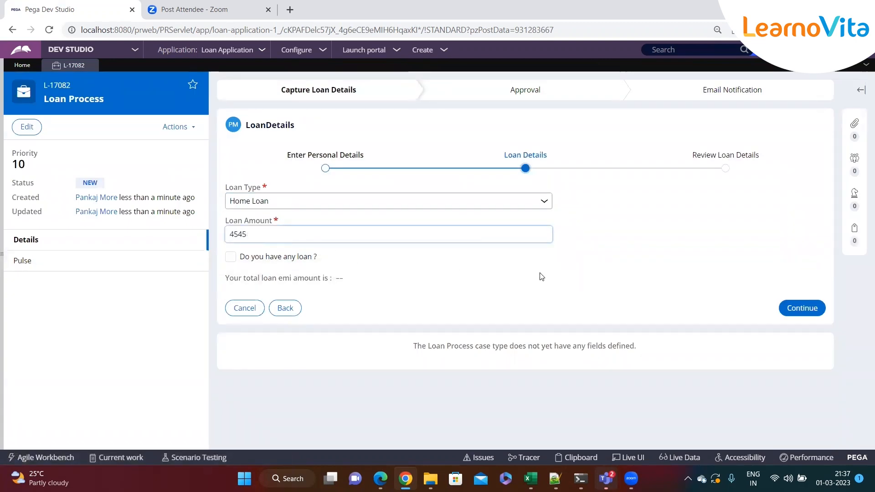
pyautogui.click(801, 308)
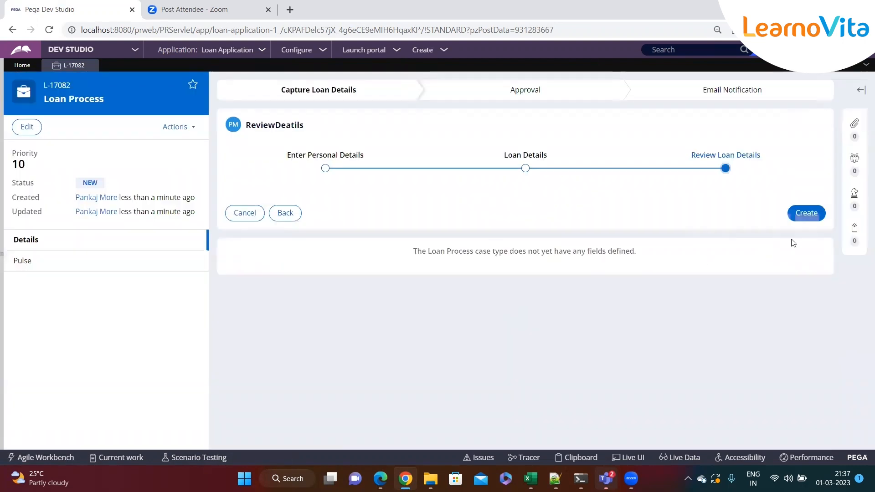
pyautogui.click(812, 218)
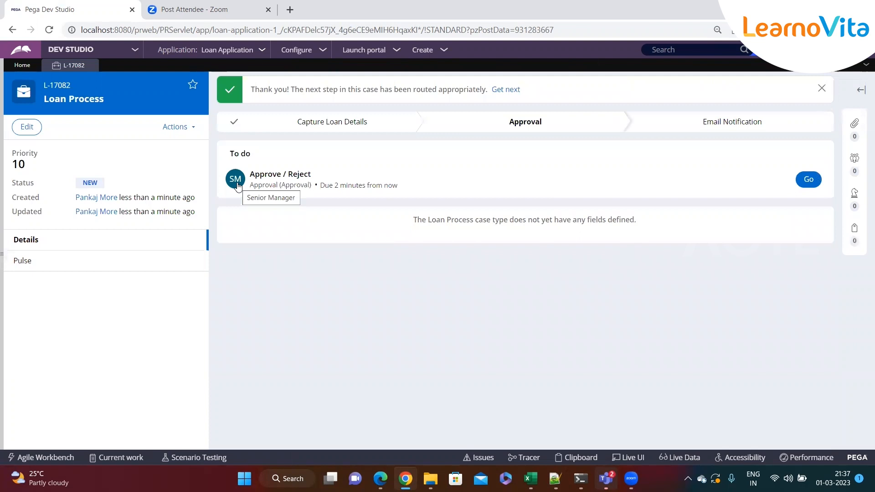
# Step: Open the Home Loan Team work group from the records to check its manager against the case's assignee
pyautogui.click(4, 275)
pyautogui.click(73, 260)
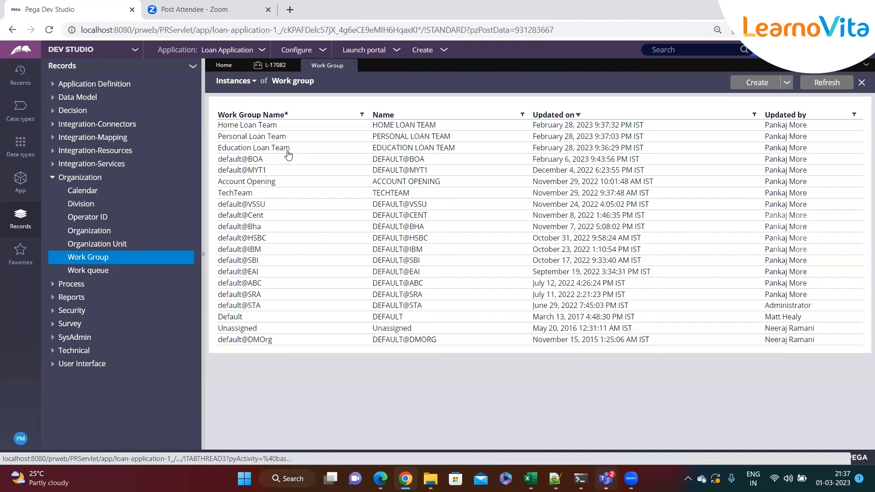
pyautogui.click(288, 125)
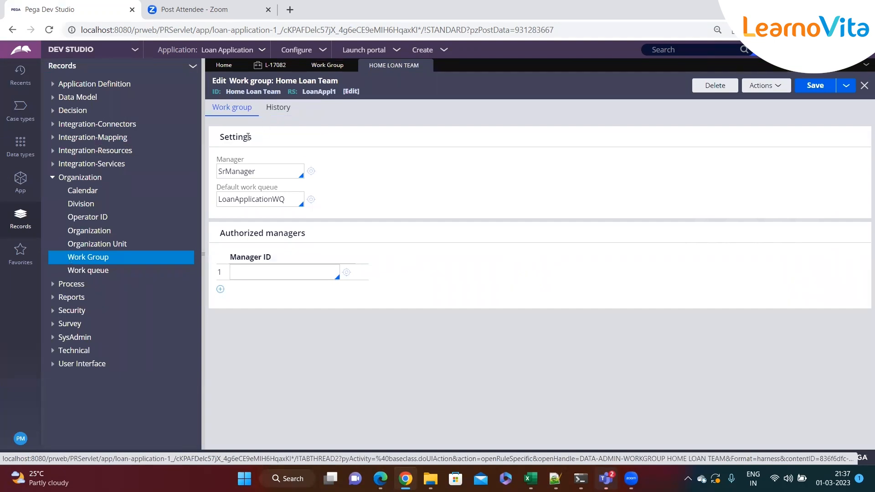
# Step: Compare the manager of the Home Loan Team work group with the assignee of the Home Loan case
pyautogui.doubleClick(255, 173)
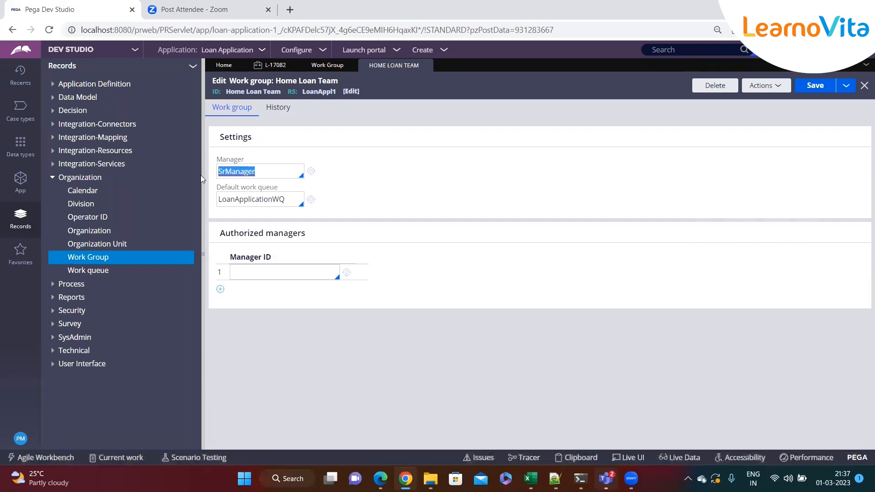
pyautogui.click(263, 170)
pyautogui.click(271, 65)
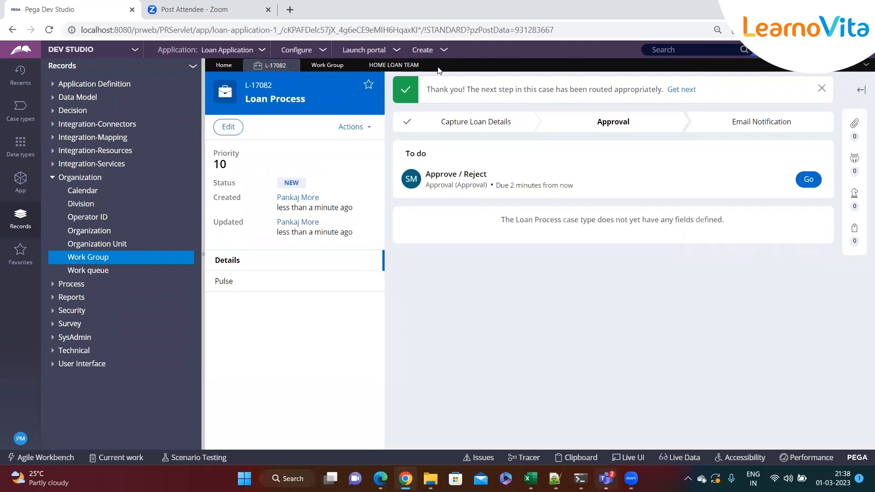
# Step: Start another Loan Process case and continue past the personal details
pyautogui.click(443, 51)
pyautogui.moveTo(456, 60)
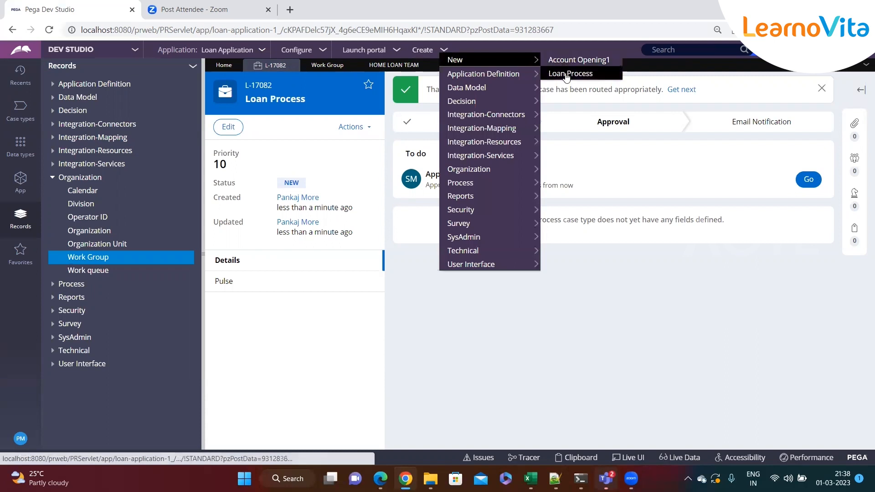
pyautogui.click(568, 73)
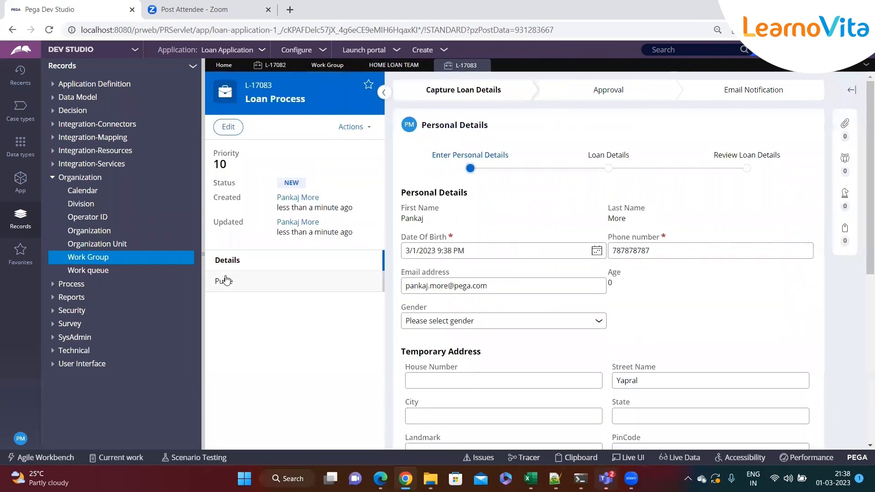
pyautogui.click(203, 259)
pyautogui.scroll(-6, 651, 334)
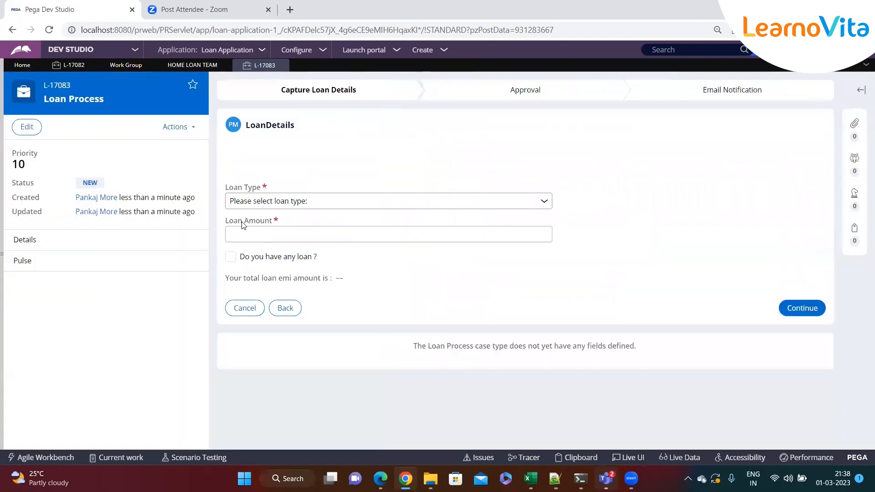
# Step: Enter loan type Education Loan and loan amount 343, and create the case through the review step
pyautogui.click(303, 201)
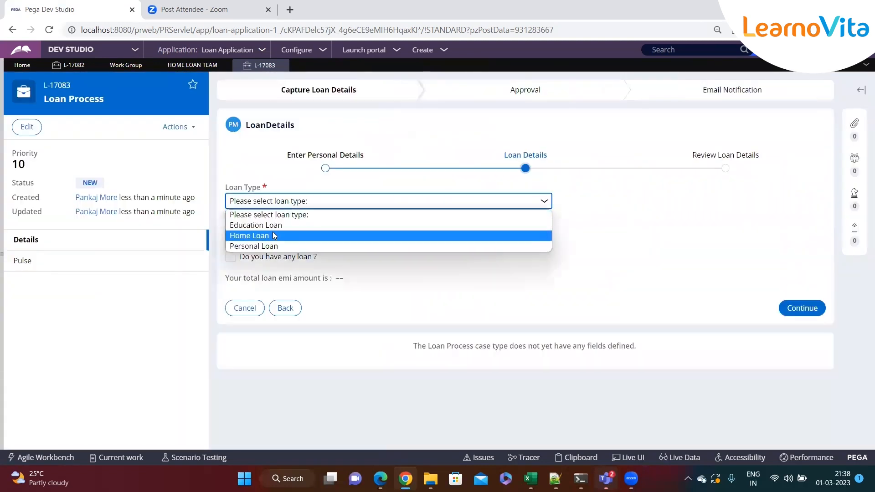
pyautogui.click(273, 226)
pyautogui.click(280, 235)
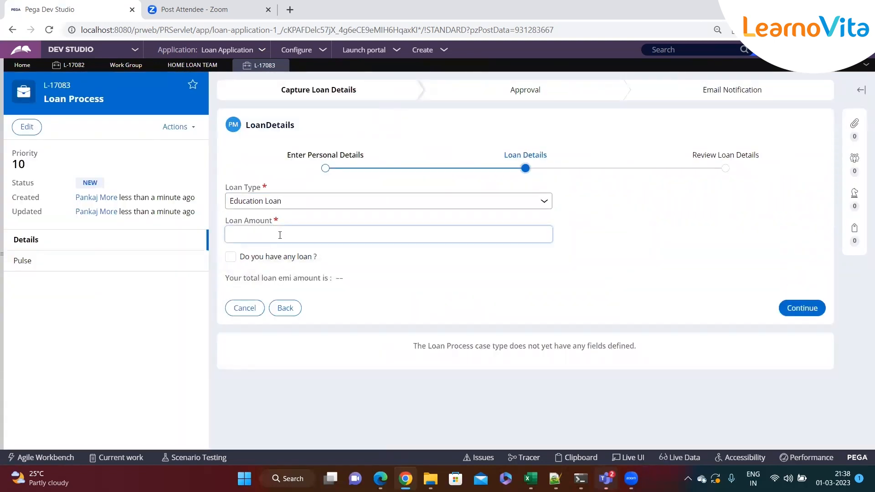
pyautogui.write('343')
pyautogui.click(542, 285)
pyautogui.click(788, 309)
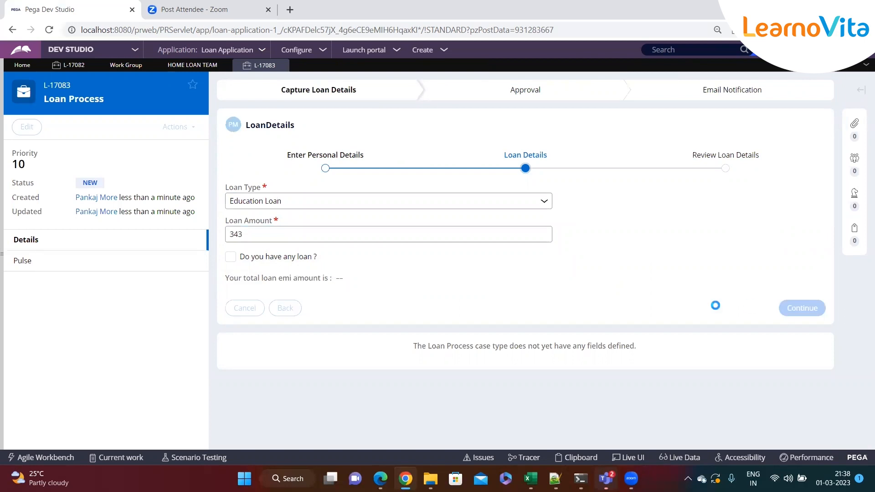
pyautogui.click(813, 212)
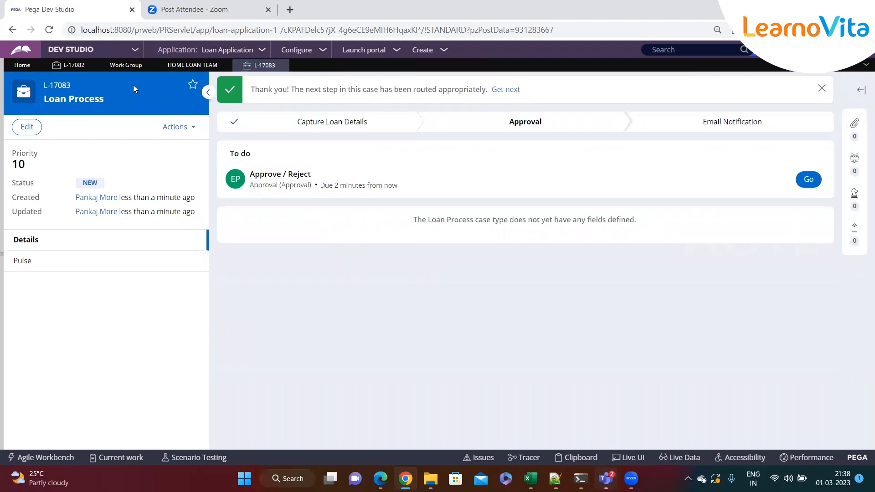
# Step: Reopen the Approval flow from the recently used items and give its diagram the full workspace width
pyautogui.click(2, 173)
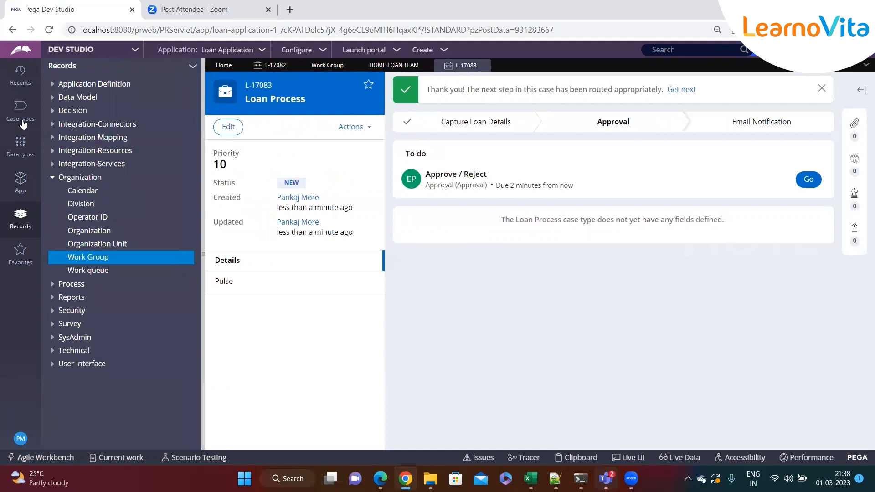
pyautogui.click(20, 82)
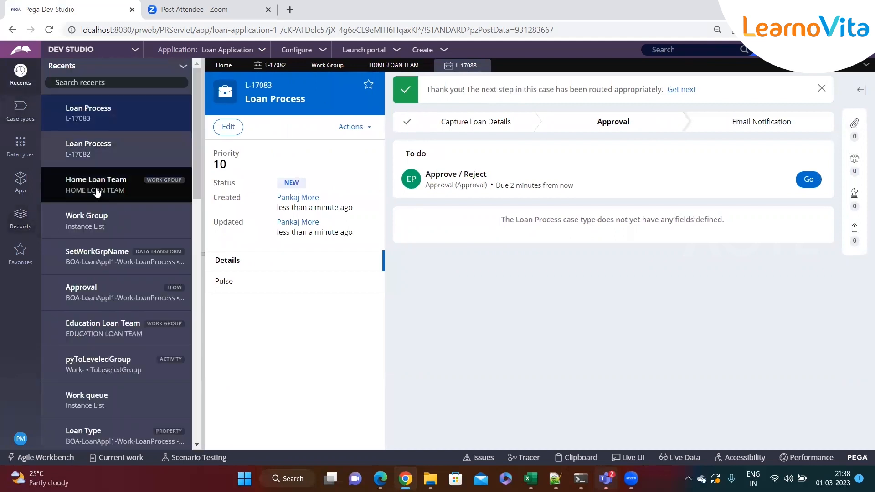
pyautogui.click(108, 294)
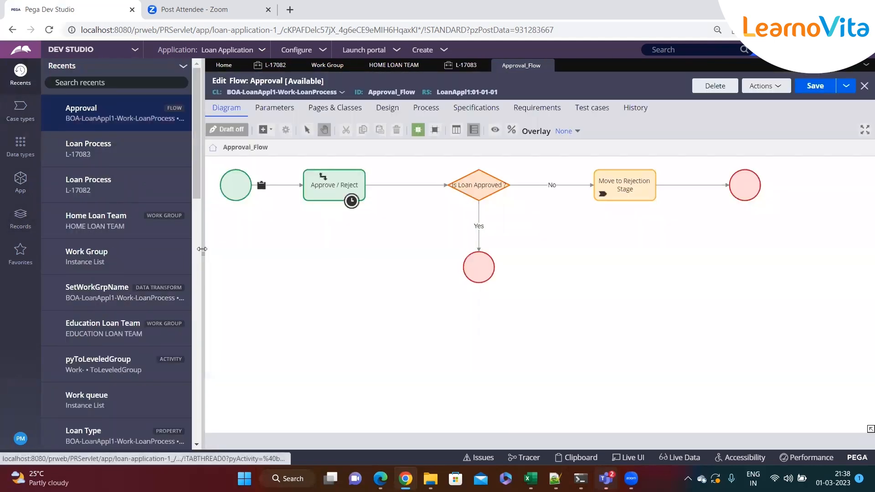
pyautogui.click(202, 249)
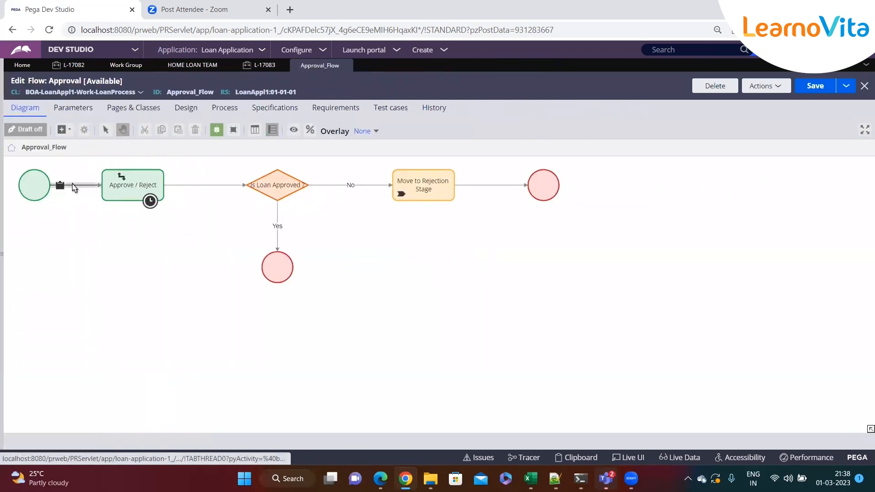
# Step: Examine the workgroup parameter in the Approve / Reject assignment's routing properties, and close them without changes
pyautogui.doubleClick(121, 179)
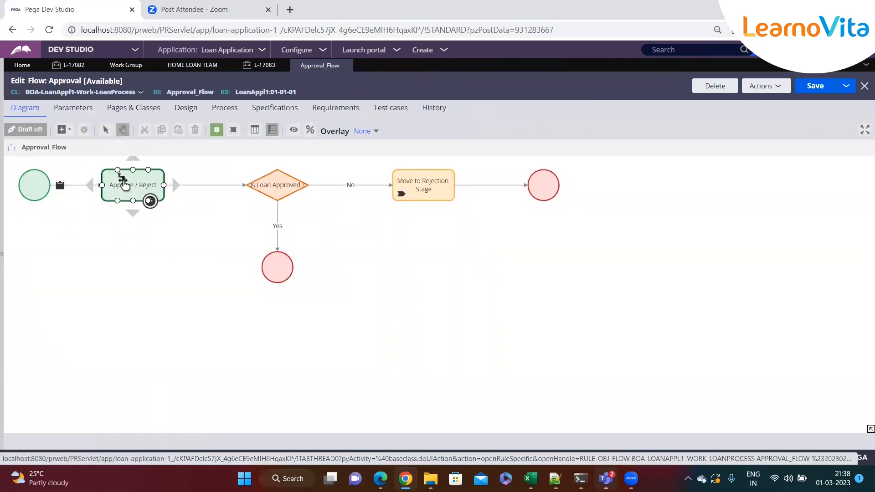
pyautogui.scroll(-5, 339, 274)
pyautogui.scroll(-2, 339, 308)
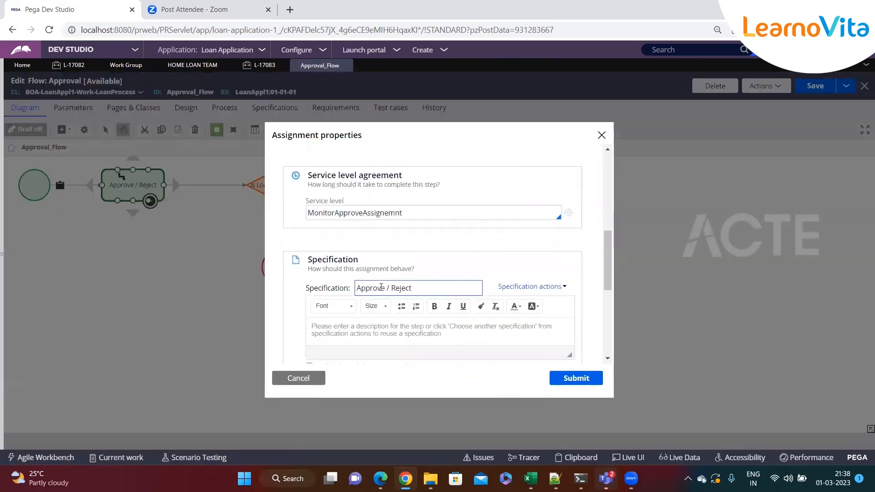
pyautogui.scroll(4, 393, 278)
pyautogui.doubleClick(405, 233)
pyautogui.click(451, 236)
pyautogui.tripleClick(451, 237)
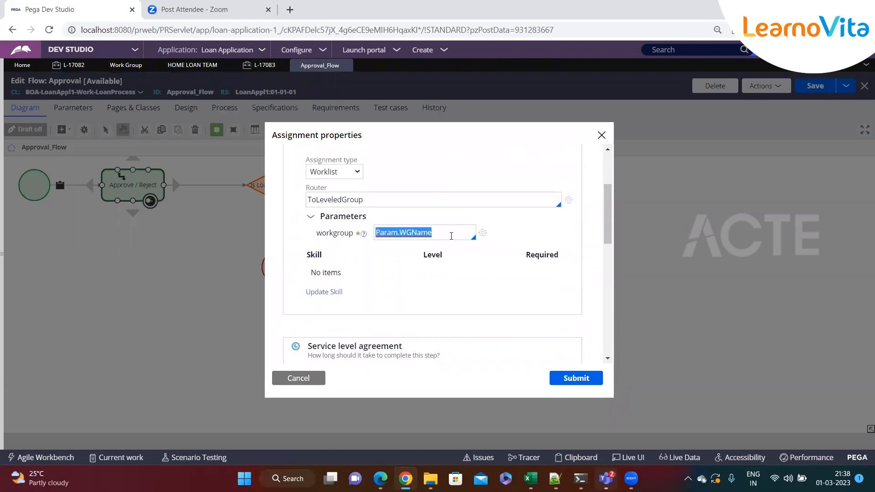
pyautogui.click(451, 236)
pyautogui.tripleClick(451, 236)
pyautogui.doubleClick(451, 236)
pyautogui.click(451, 236)
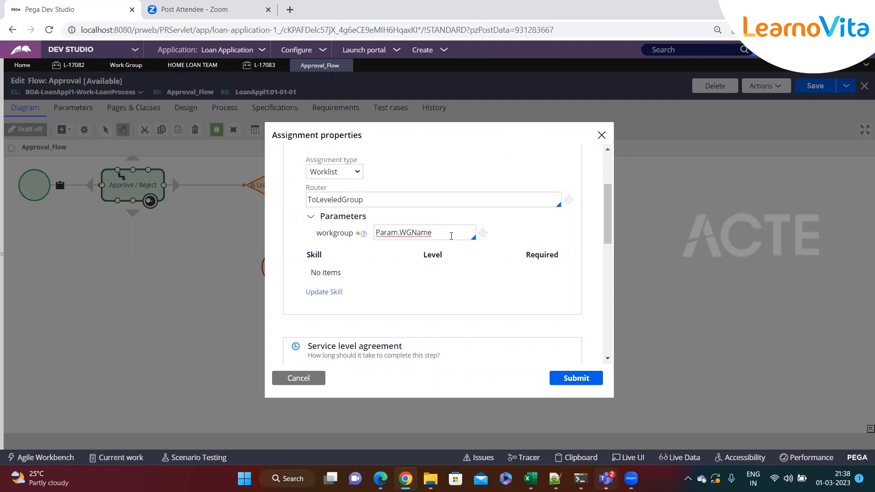
pyautogui.moveTo(451, 236); pyautogui.dragTo(368, 238)
pyautogui.click(448, 234)
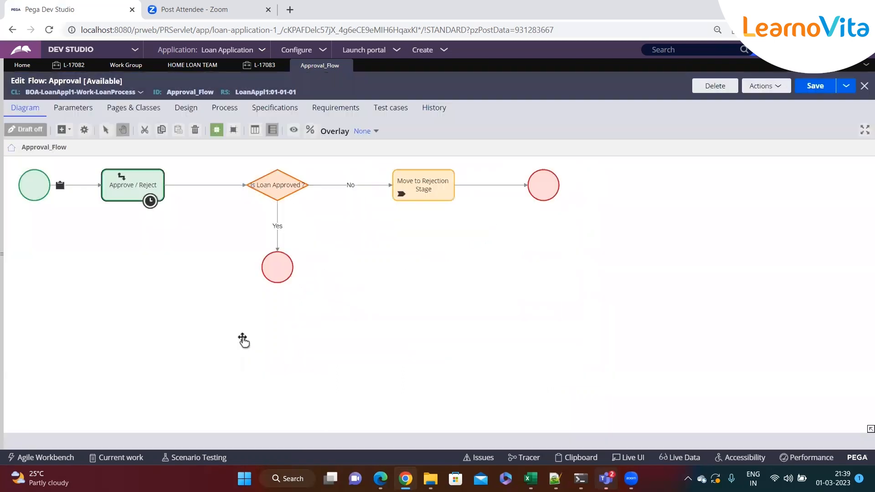
pyautogui.click(300, 378)
# Step: Reopen the Approve / Reject assignment properties and review the ToLeveledGroup router together with its workgroup parameter
pyautogui.click(119, 178)
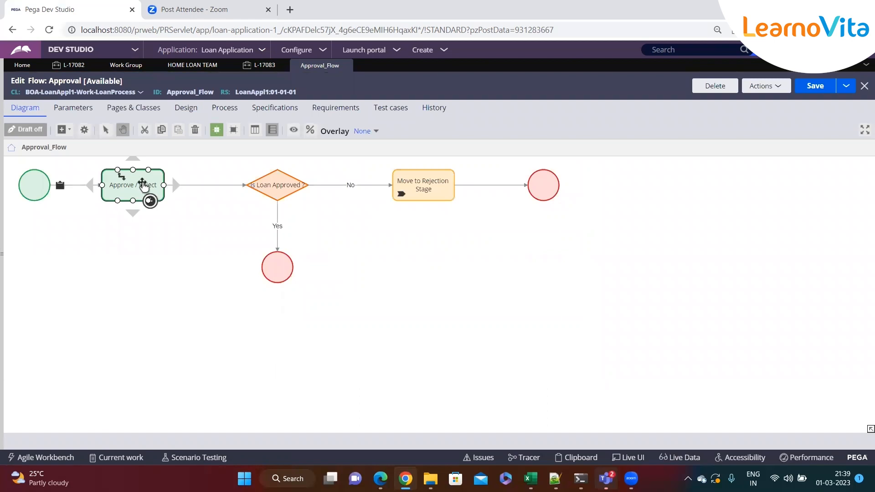
pyautogui.doubleClick(134, 182)
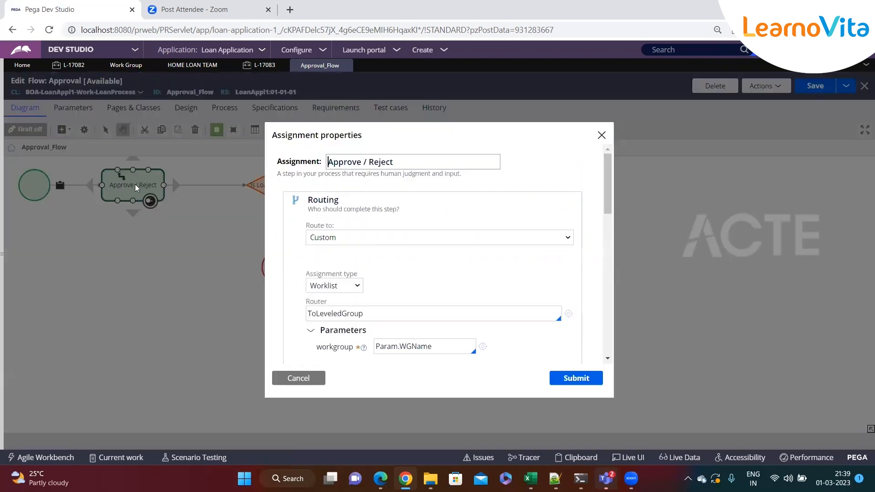
pyautogui.scroll(-2, 388, 273)
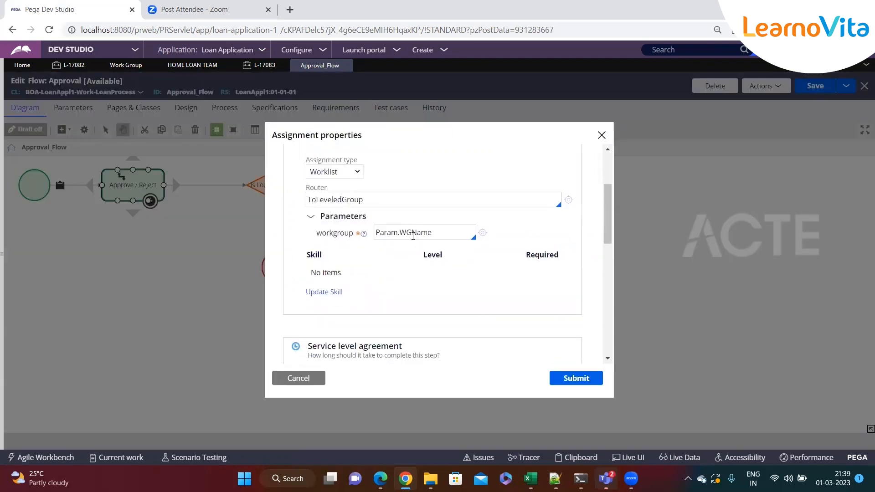
pyautogui.moveTo(376, 233); pyautogui.dragTo(463, 245)
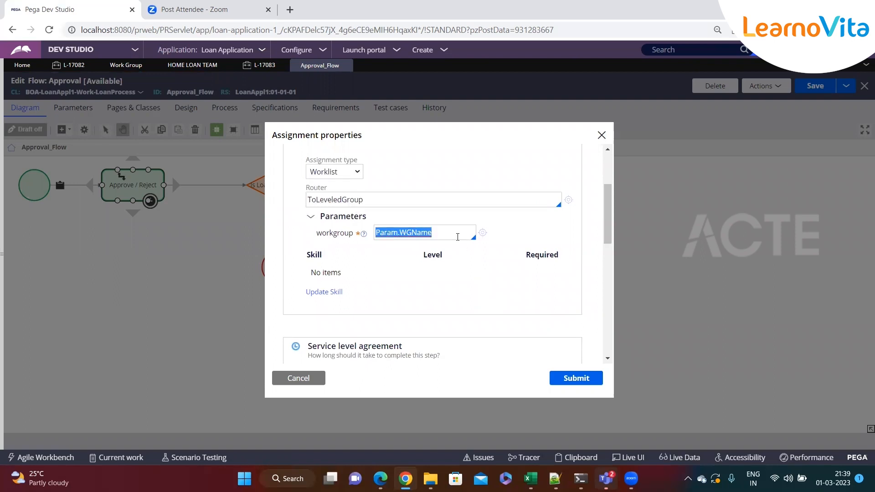
pyautogui.click(457, 237)
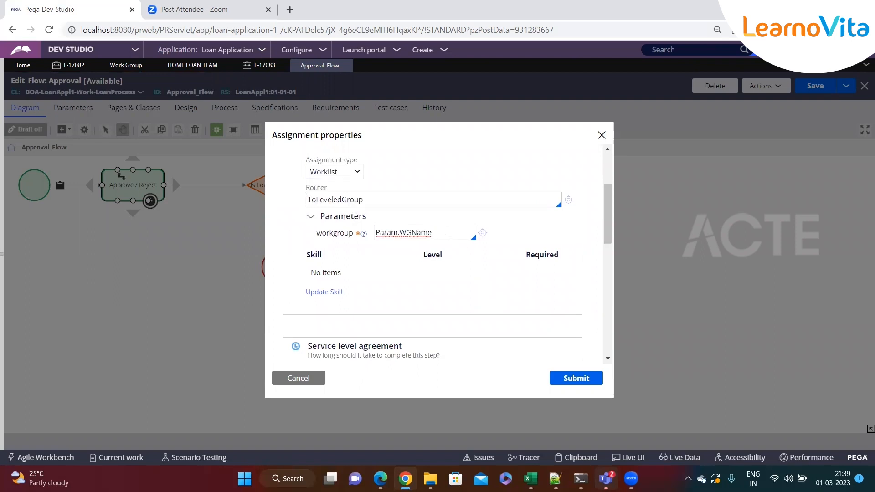
pyautogui.doubleClick(330, 201)
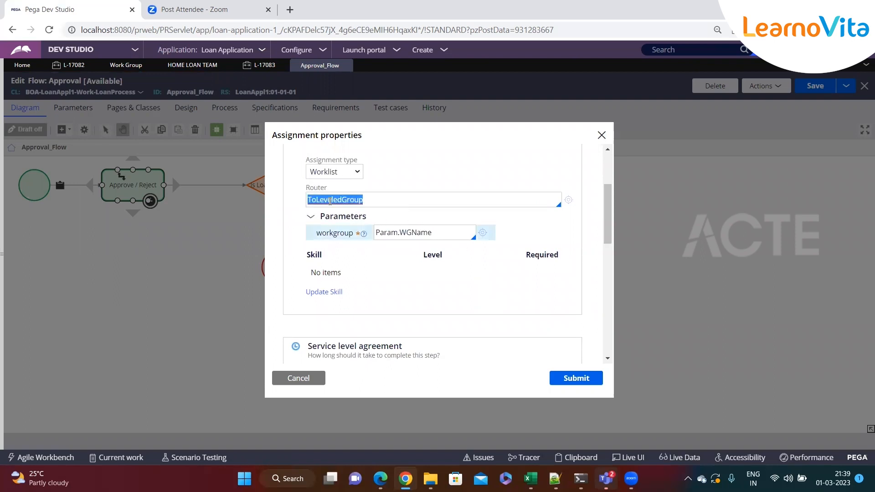
pyautogui.click(400, 200)
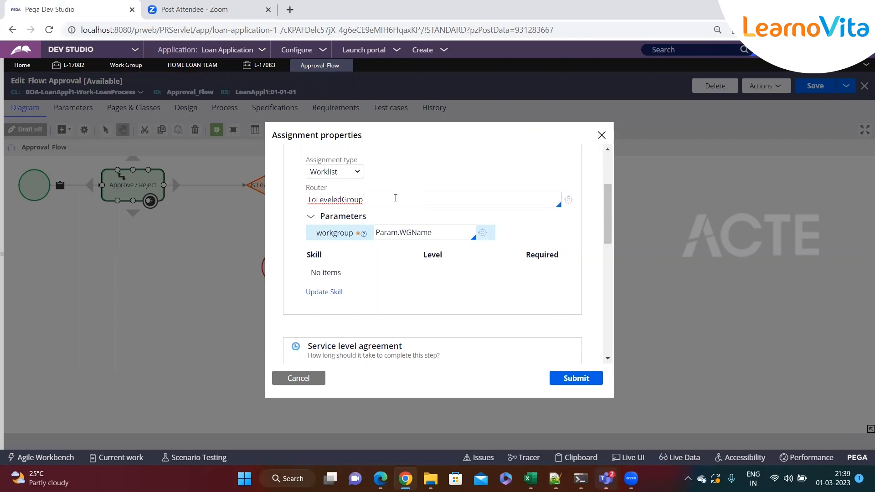
pyautogui.scroll(1, 396, 199)
pyautogui.doubleClick(389, 260)
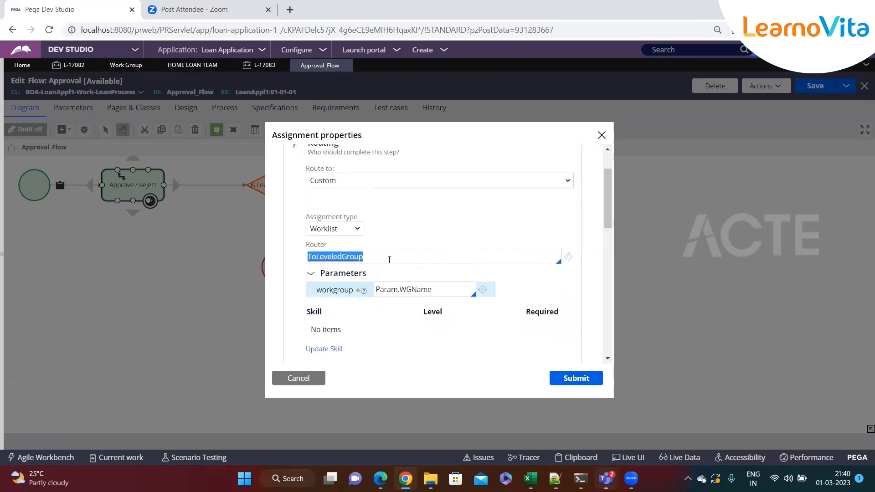
pyautogui.click(389, 256)
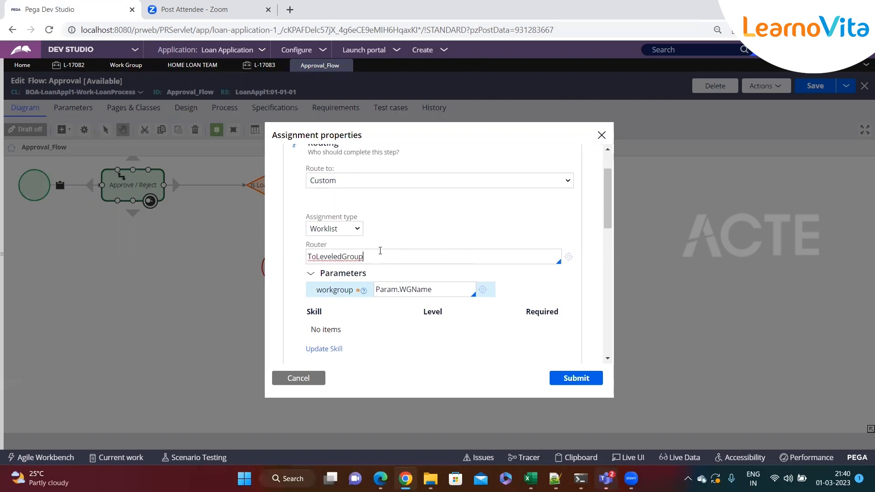
pyautogui.click(348, 234)
pyautogui.click(370, 257)
pyautogui.doubleClick(369, 256)
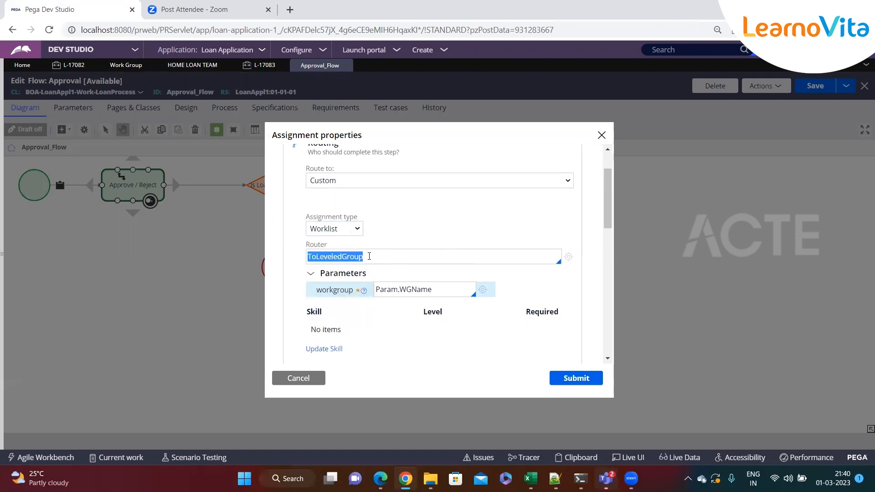